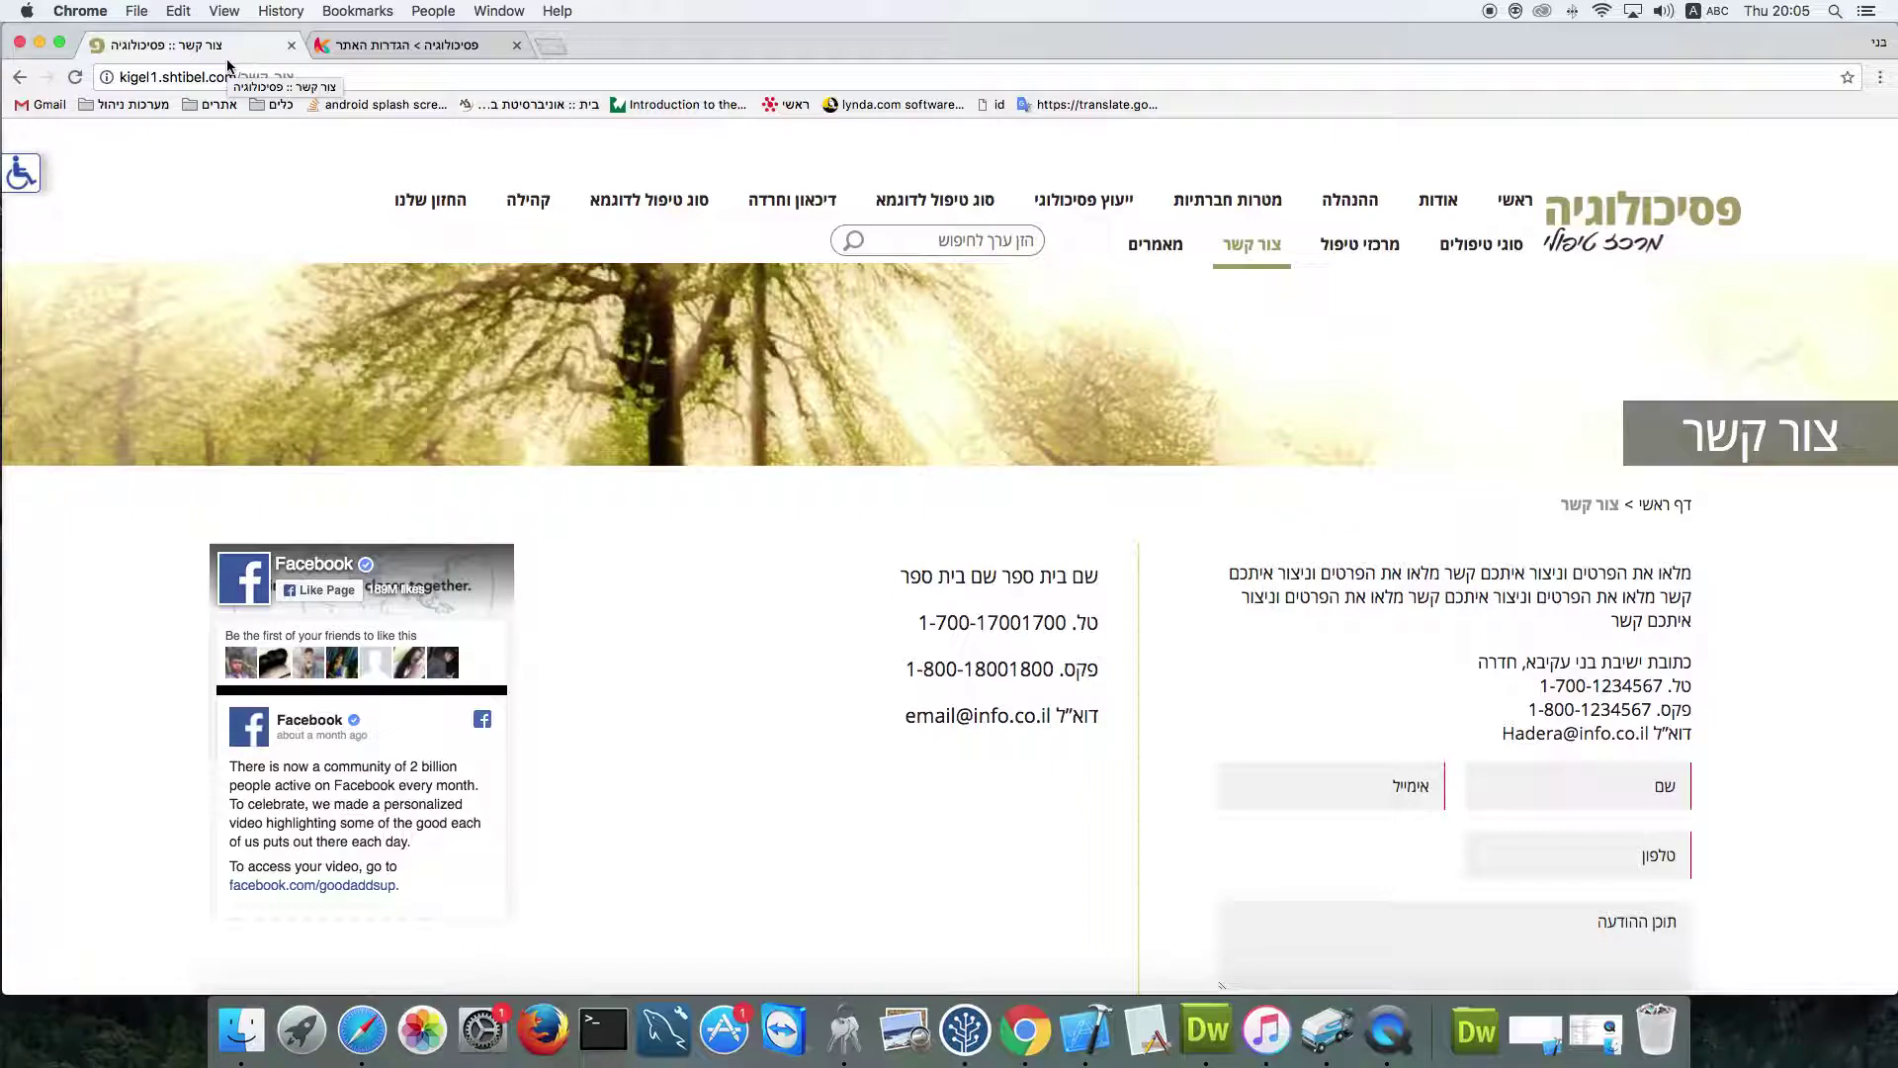
Scroll through the live צור קשר page to review its contact details and message form
scroll(1374, 506, down, 3)
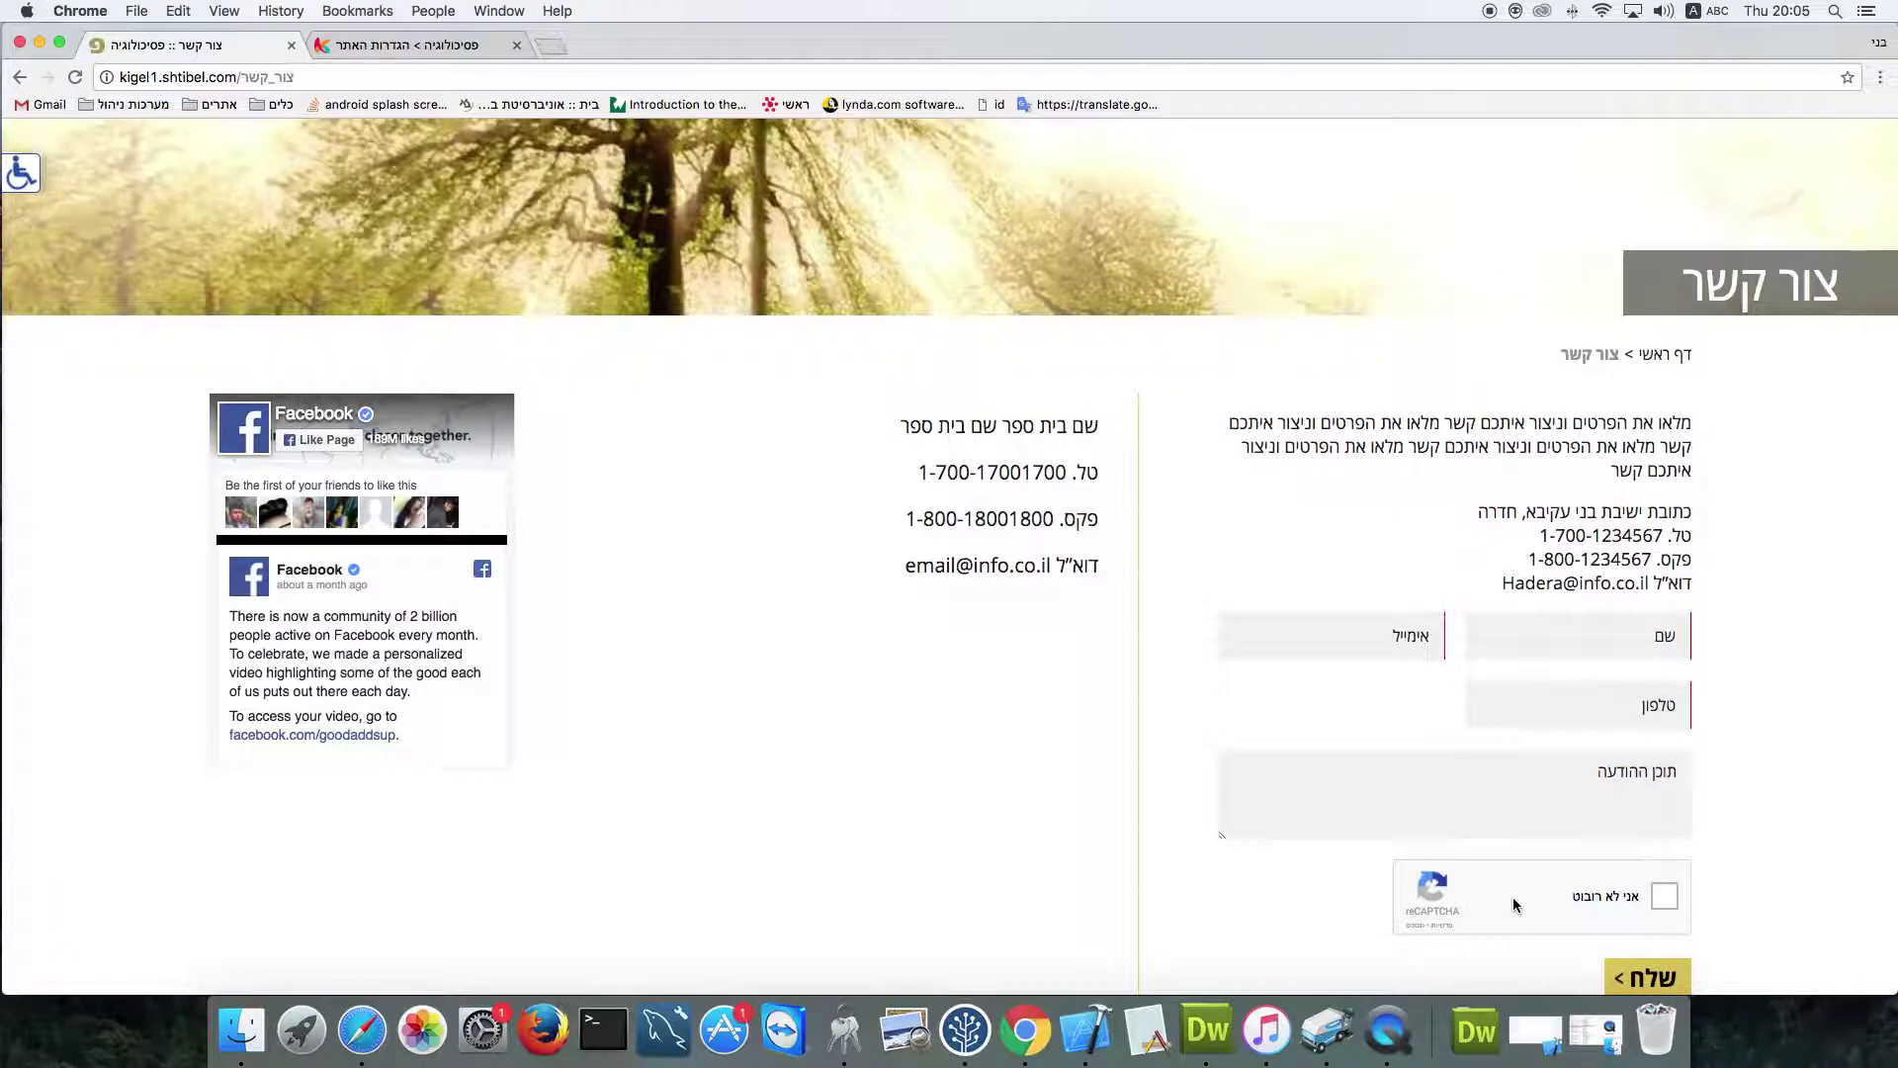
scroll(1513, 900, up, 3)
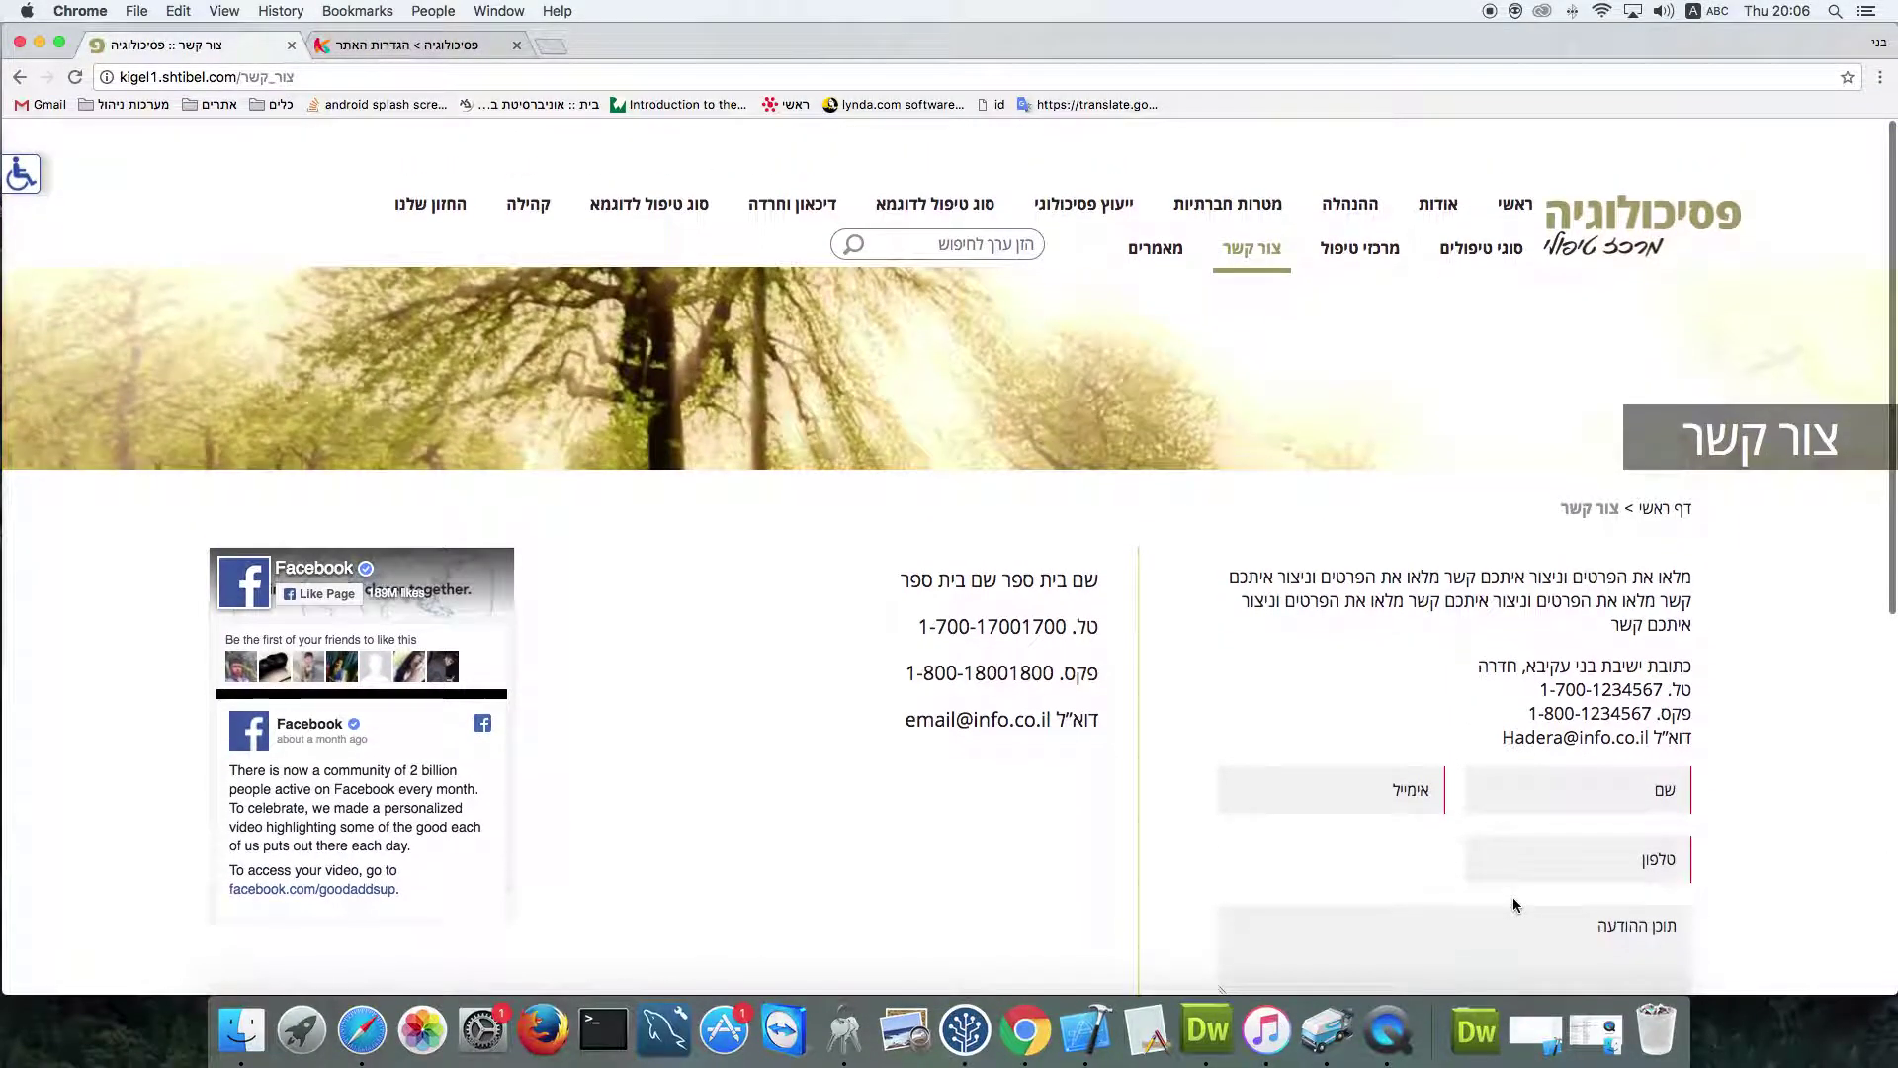
Return to the admin, sign in to דפי האתר, and start a new site page
click(401, 46)
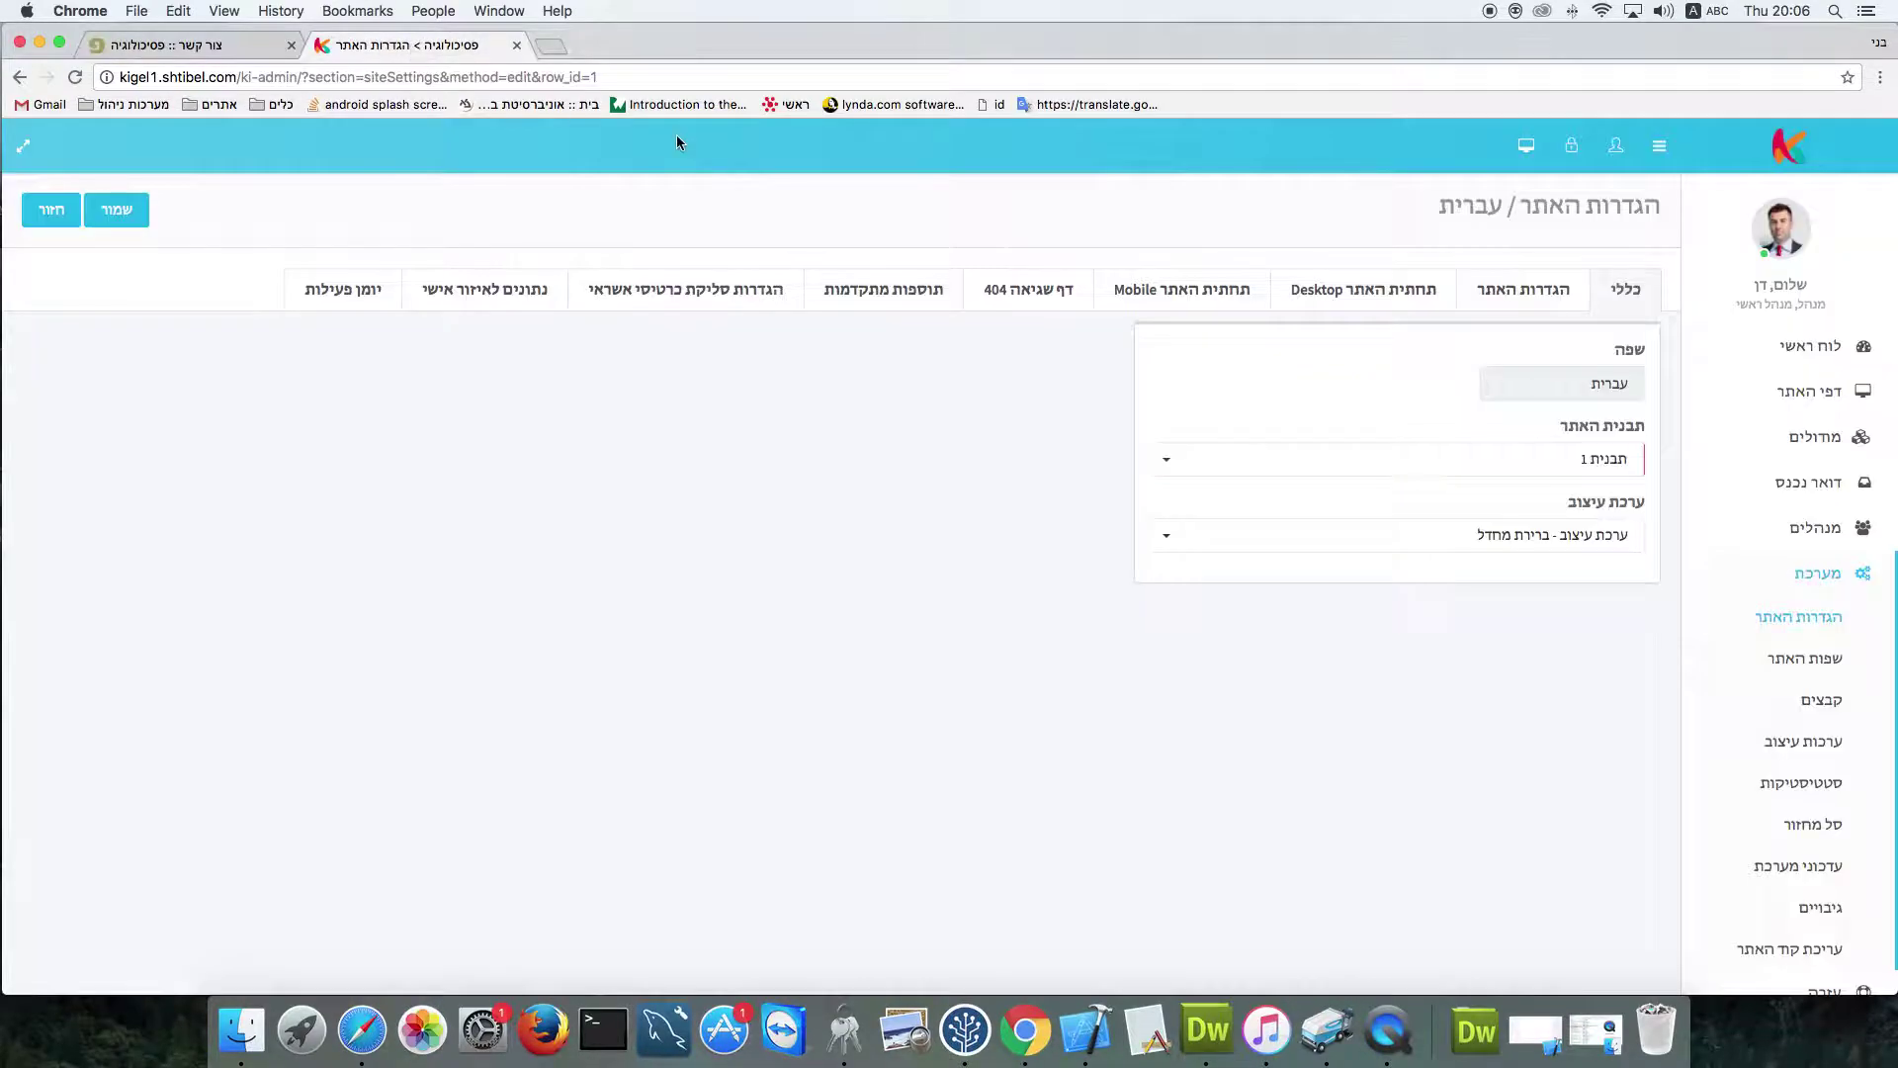
click(1810, 390)
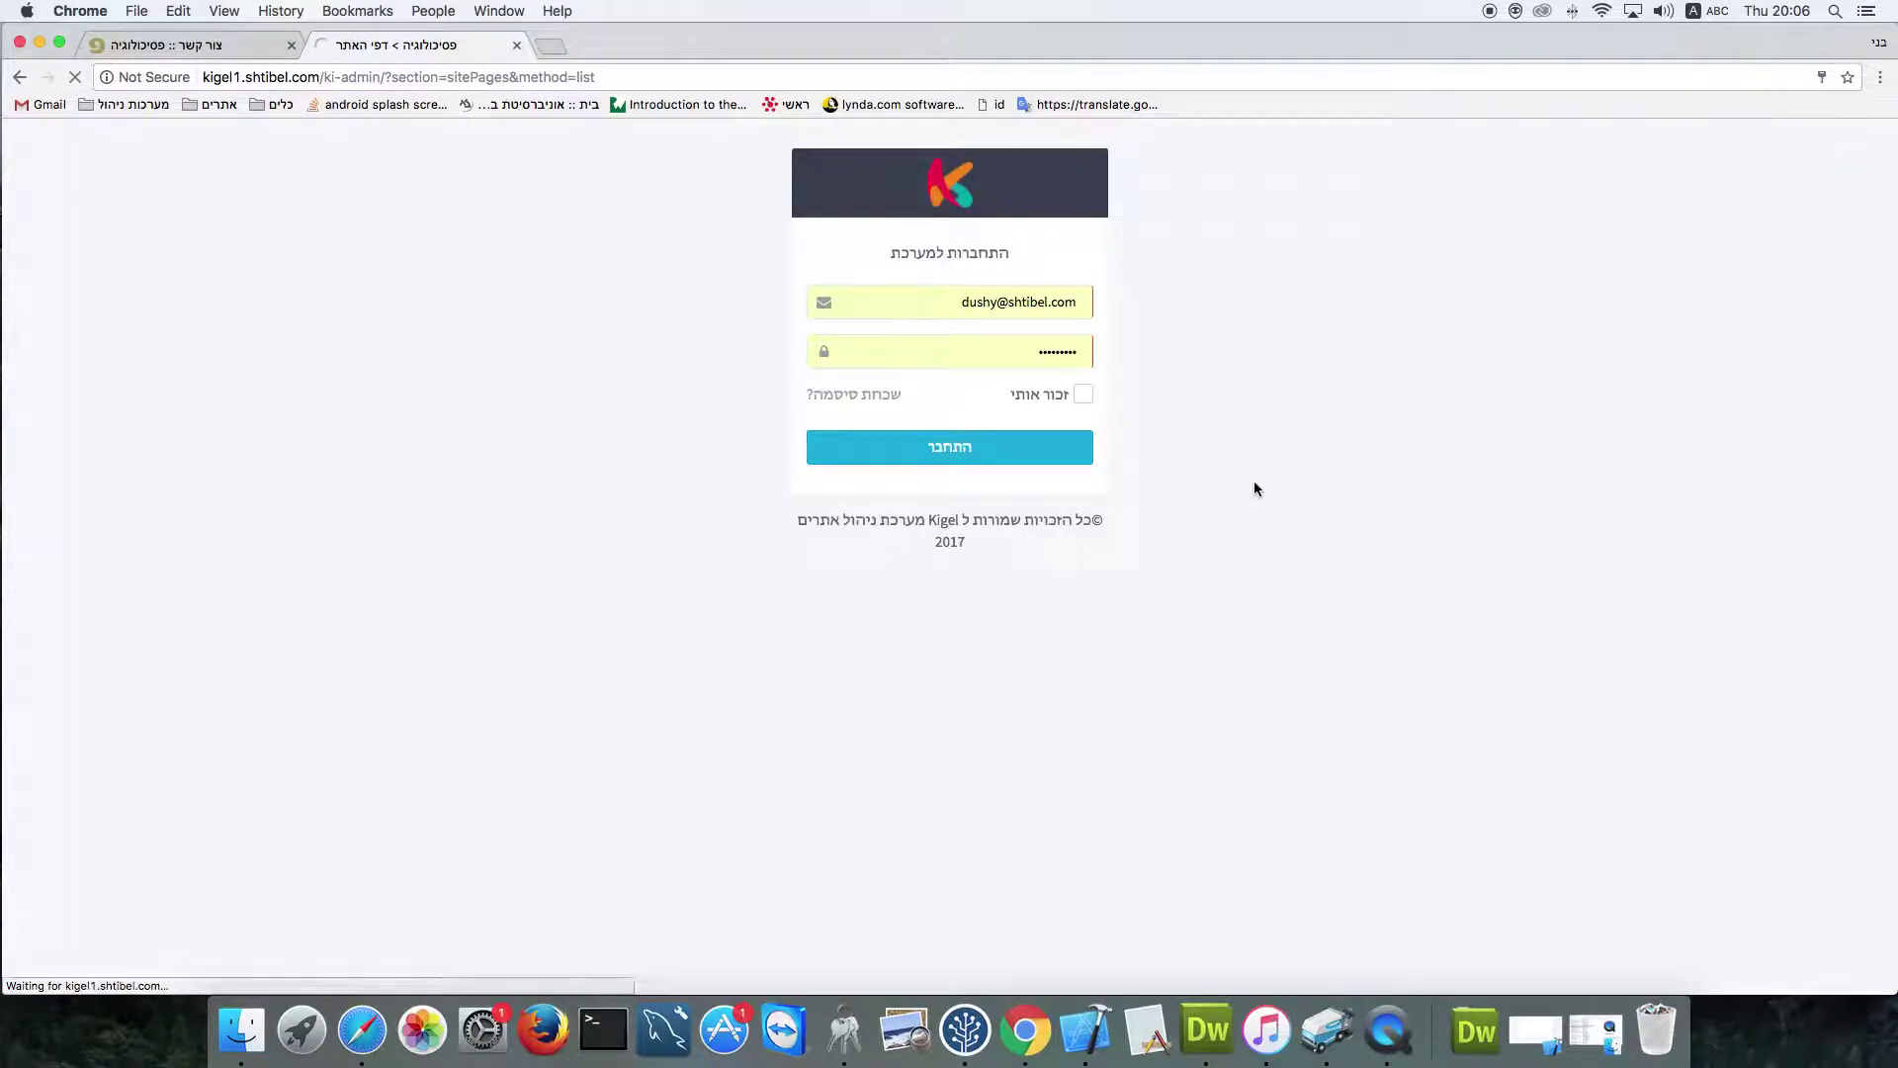
click(1808, 392)
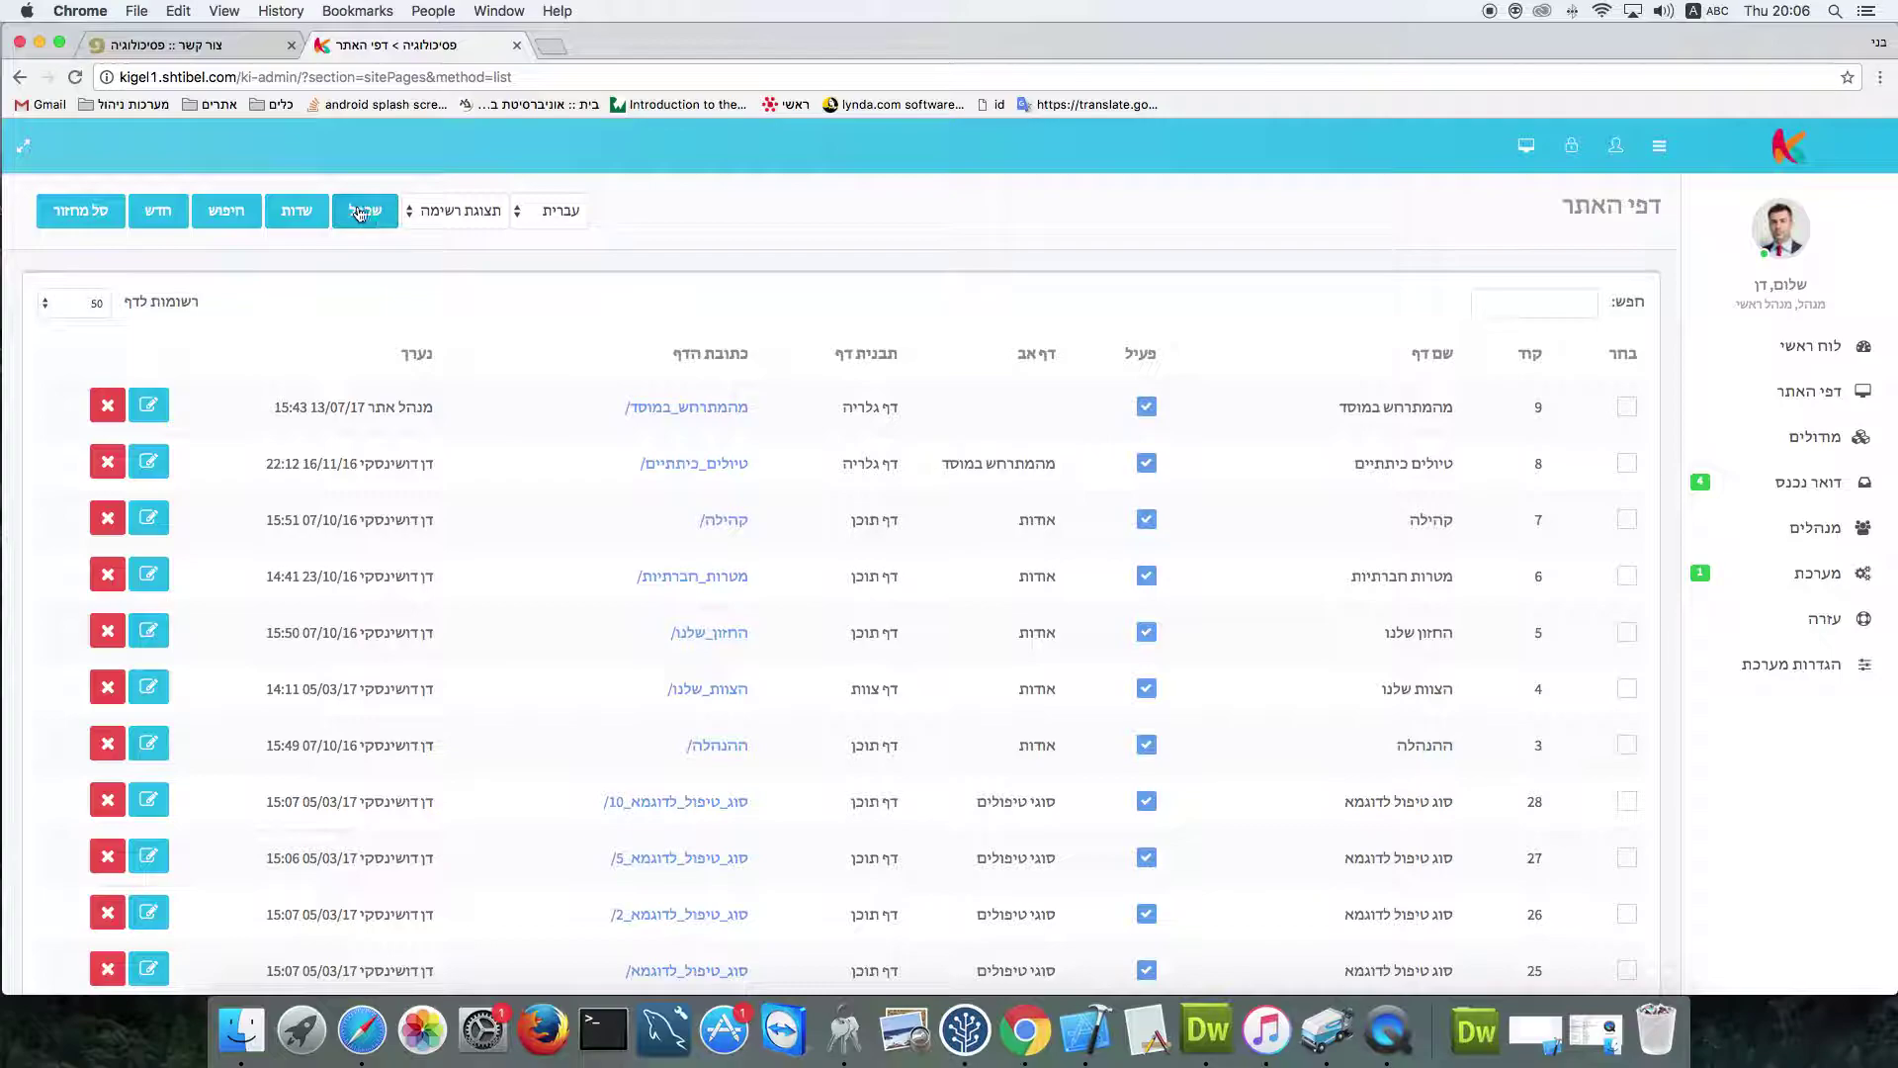
click(158, 211)
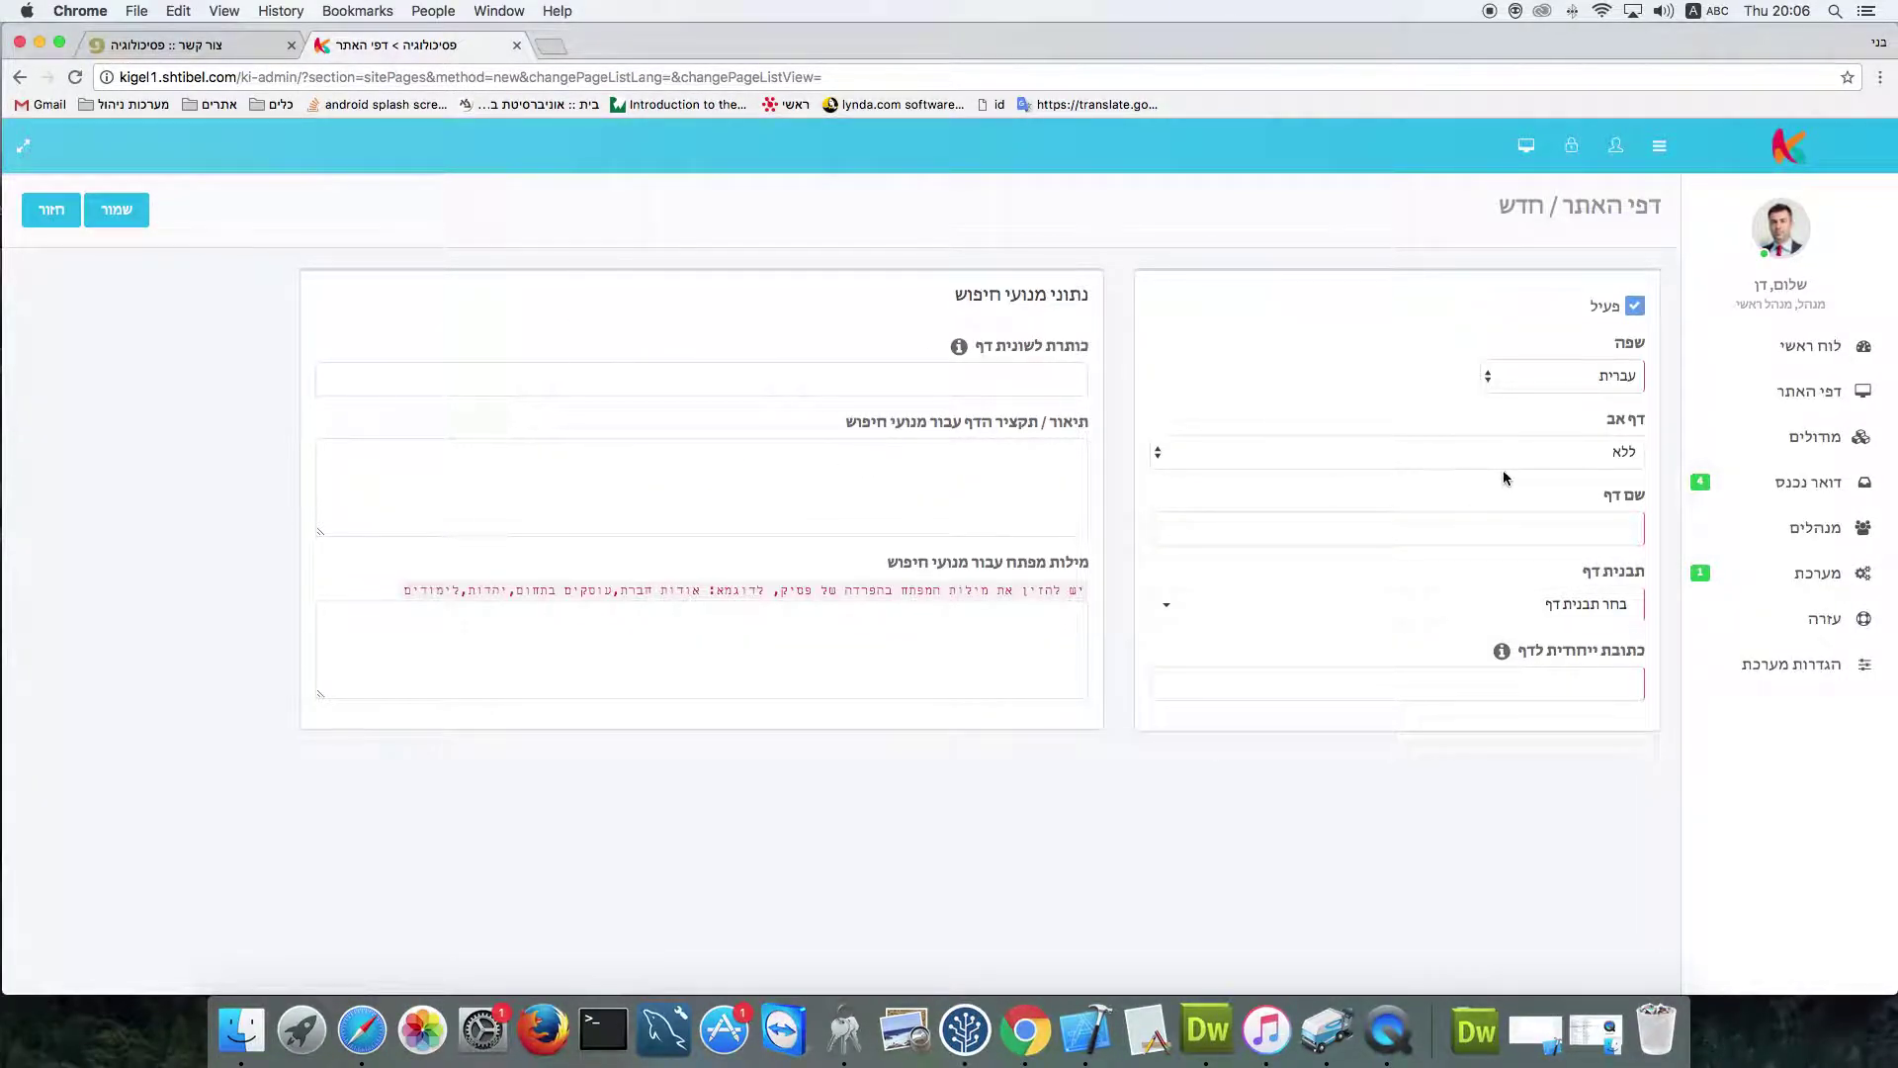
Create a page named 'צור קשר 2' using the דף צור קשר template and save it
click(1545, 530)
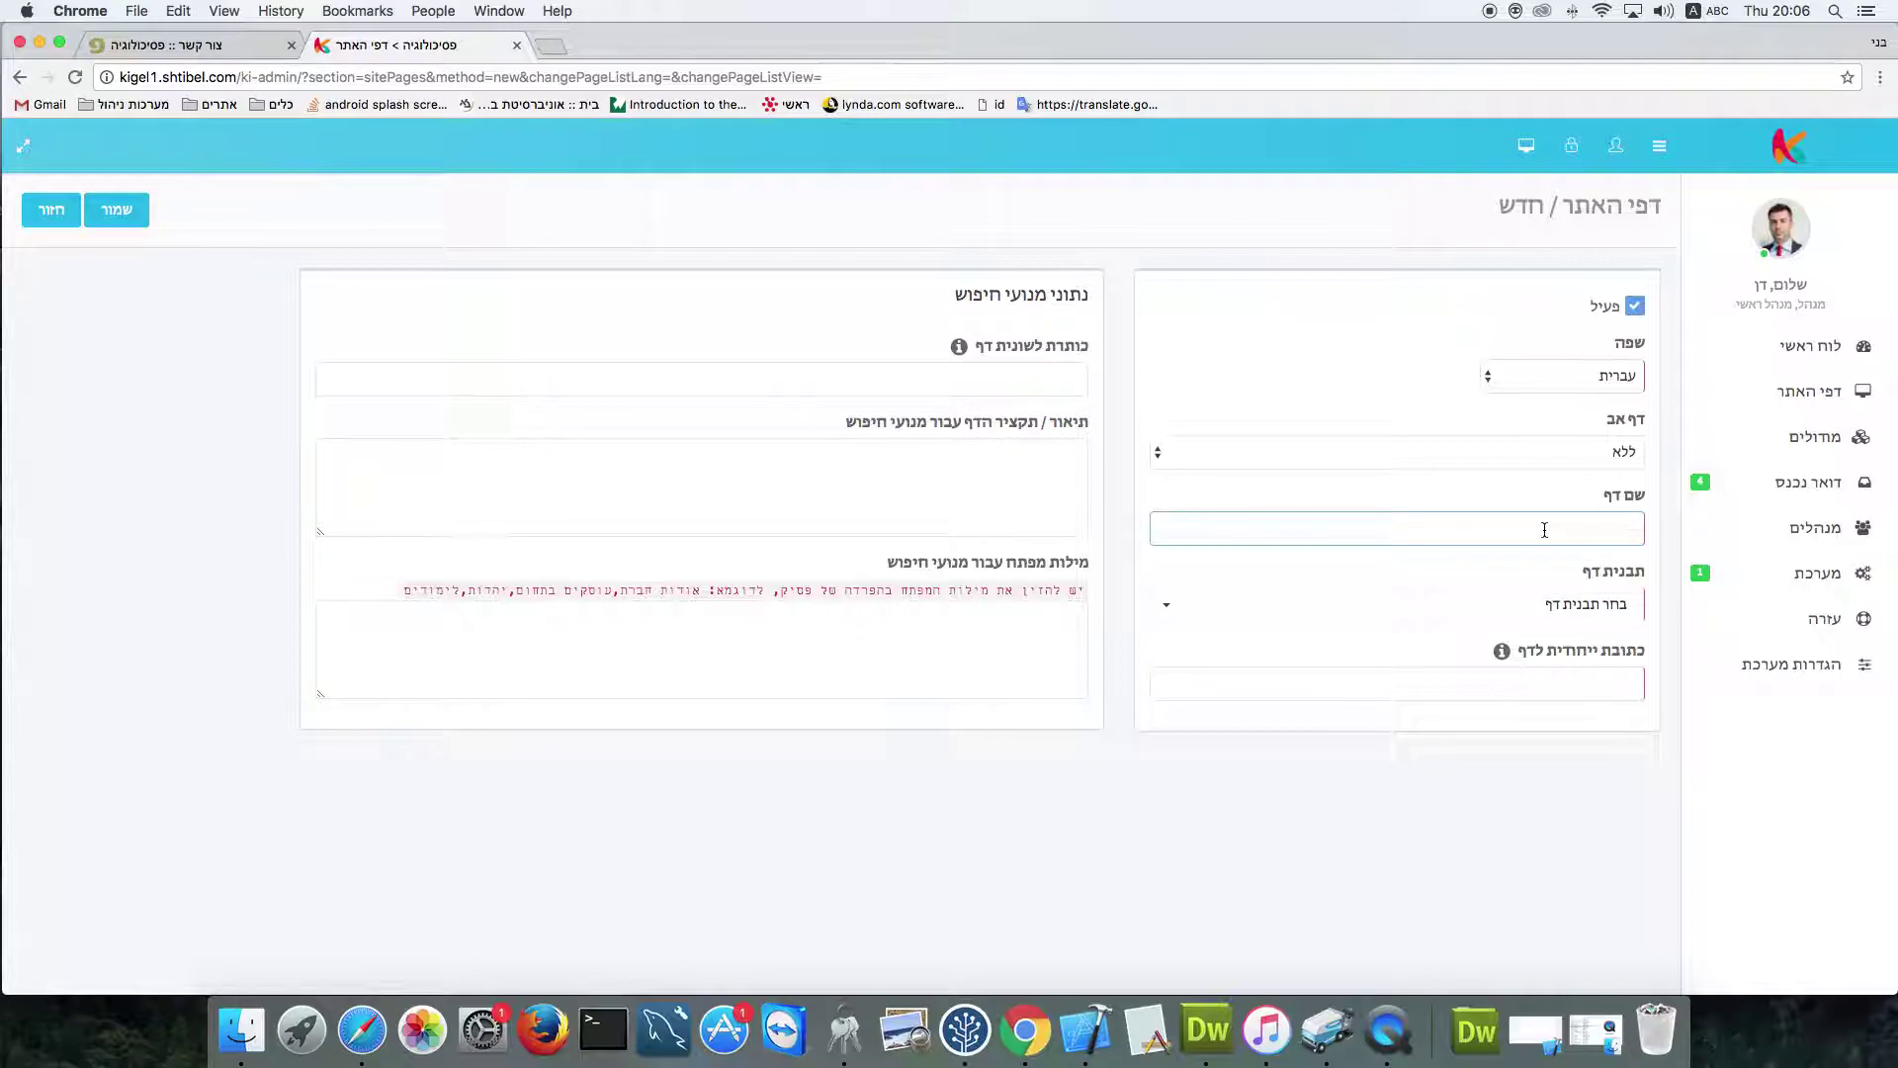
text(m)
key(BackSpace)
key(ctrl+space)
text(צור קשר)
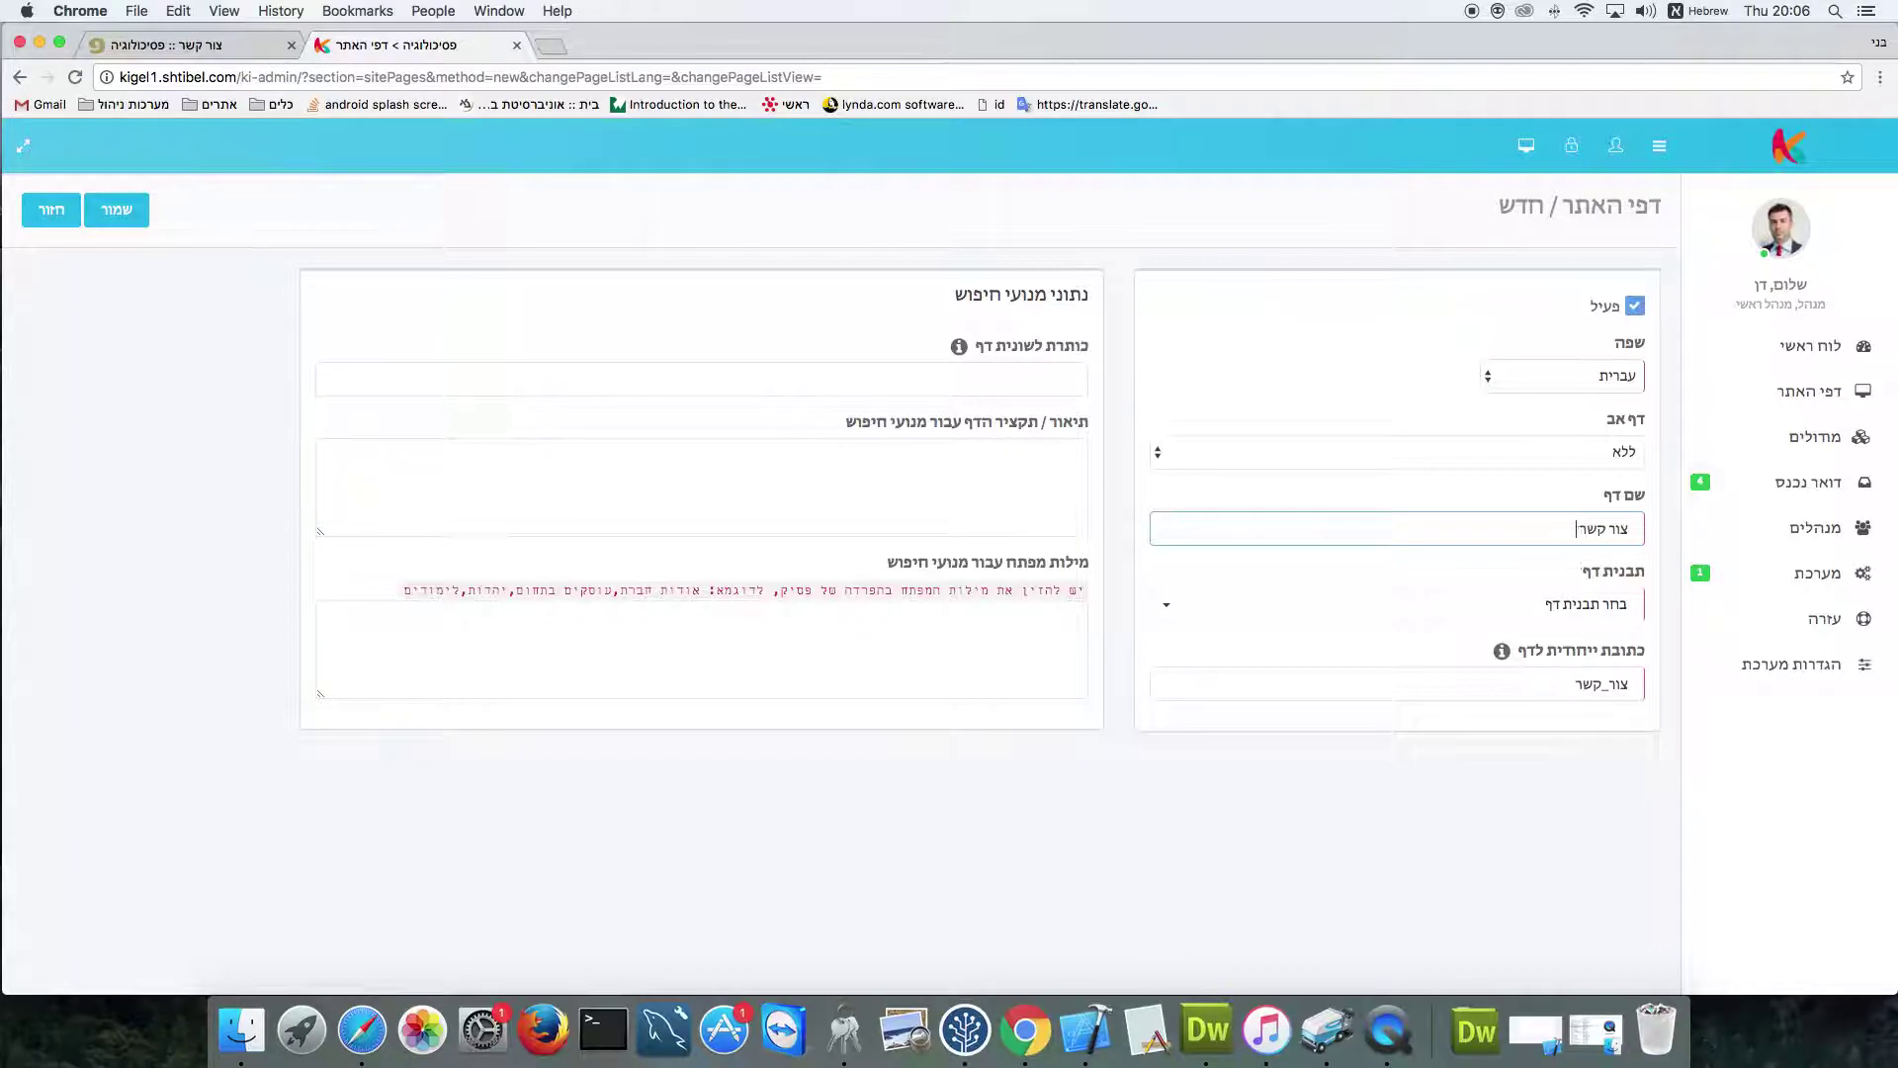
click(1538, 603)
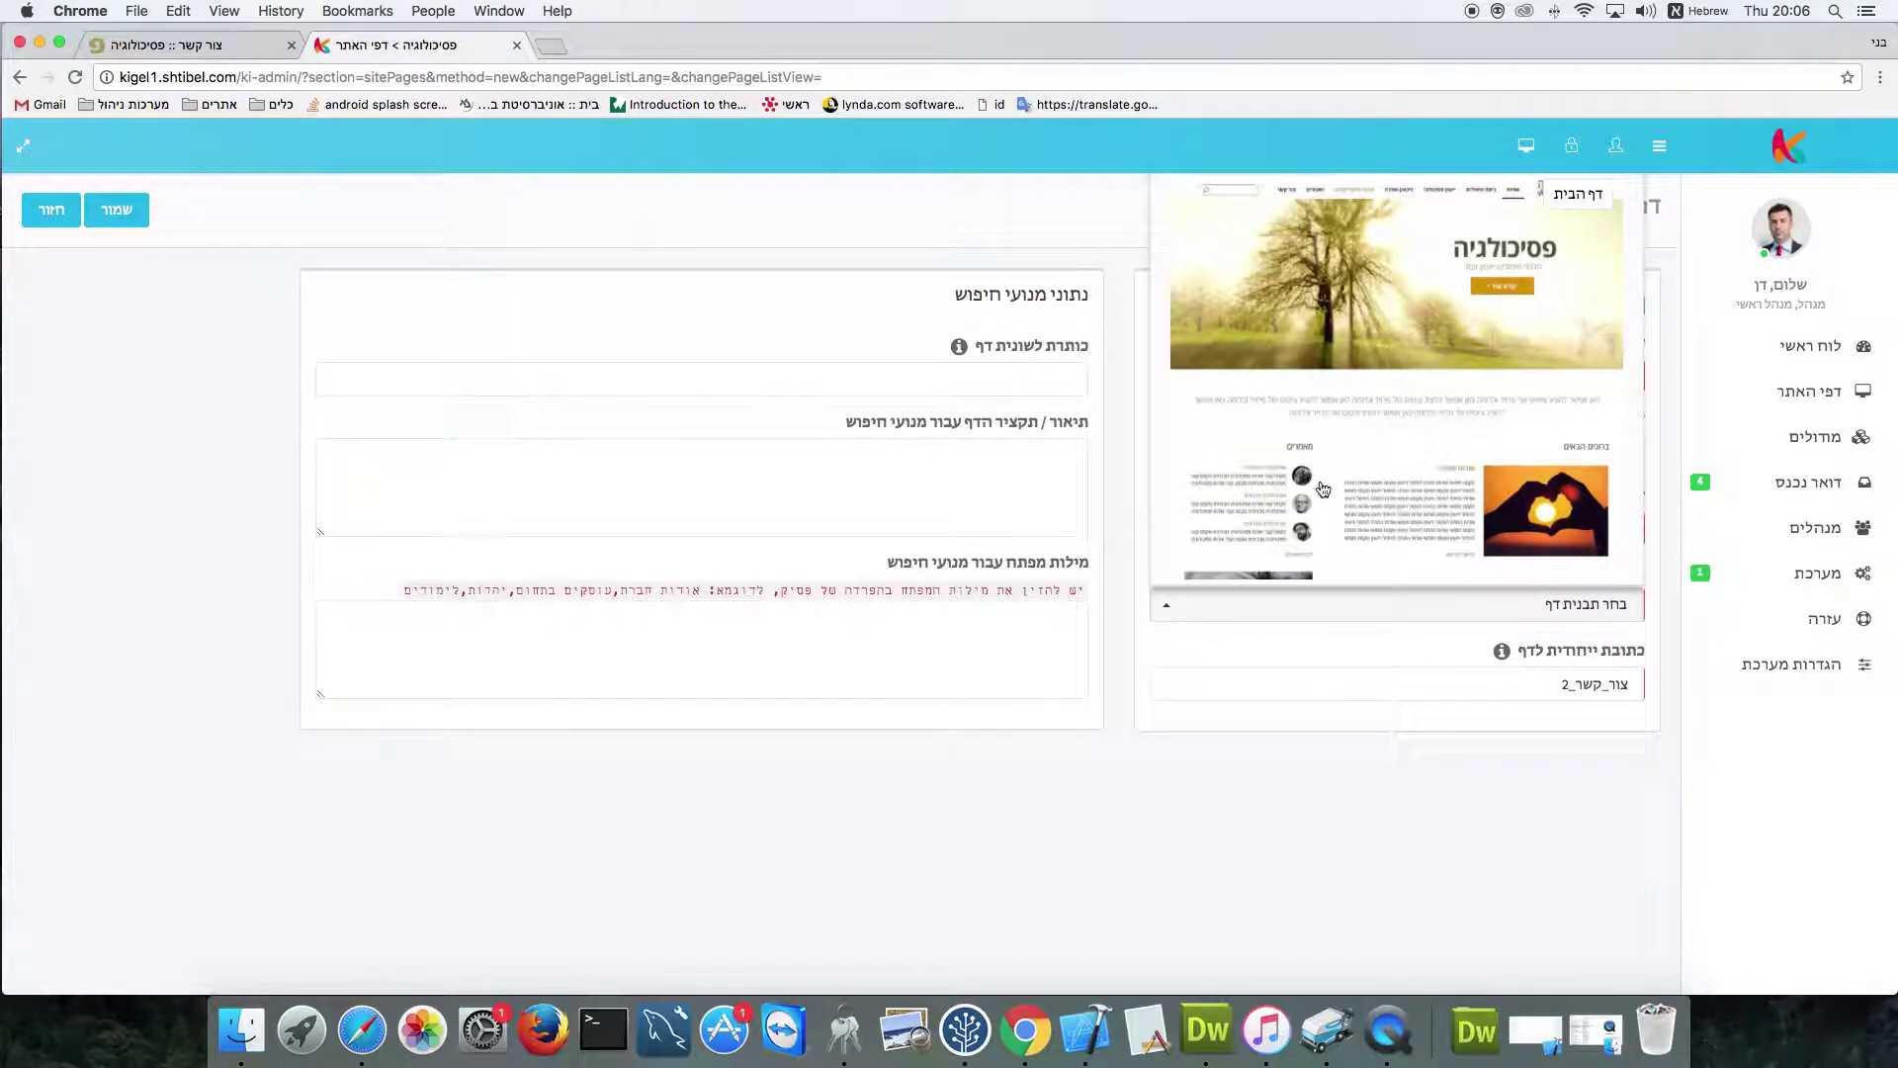
scroll(1323, 488, down, 10)
scroll(1323, 488, down, 10)
scroll(1323, 489, down, 5)
scroll(1323, 488, up, 3)
click(1480, 423)
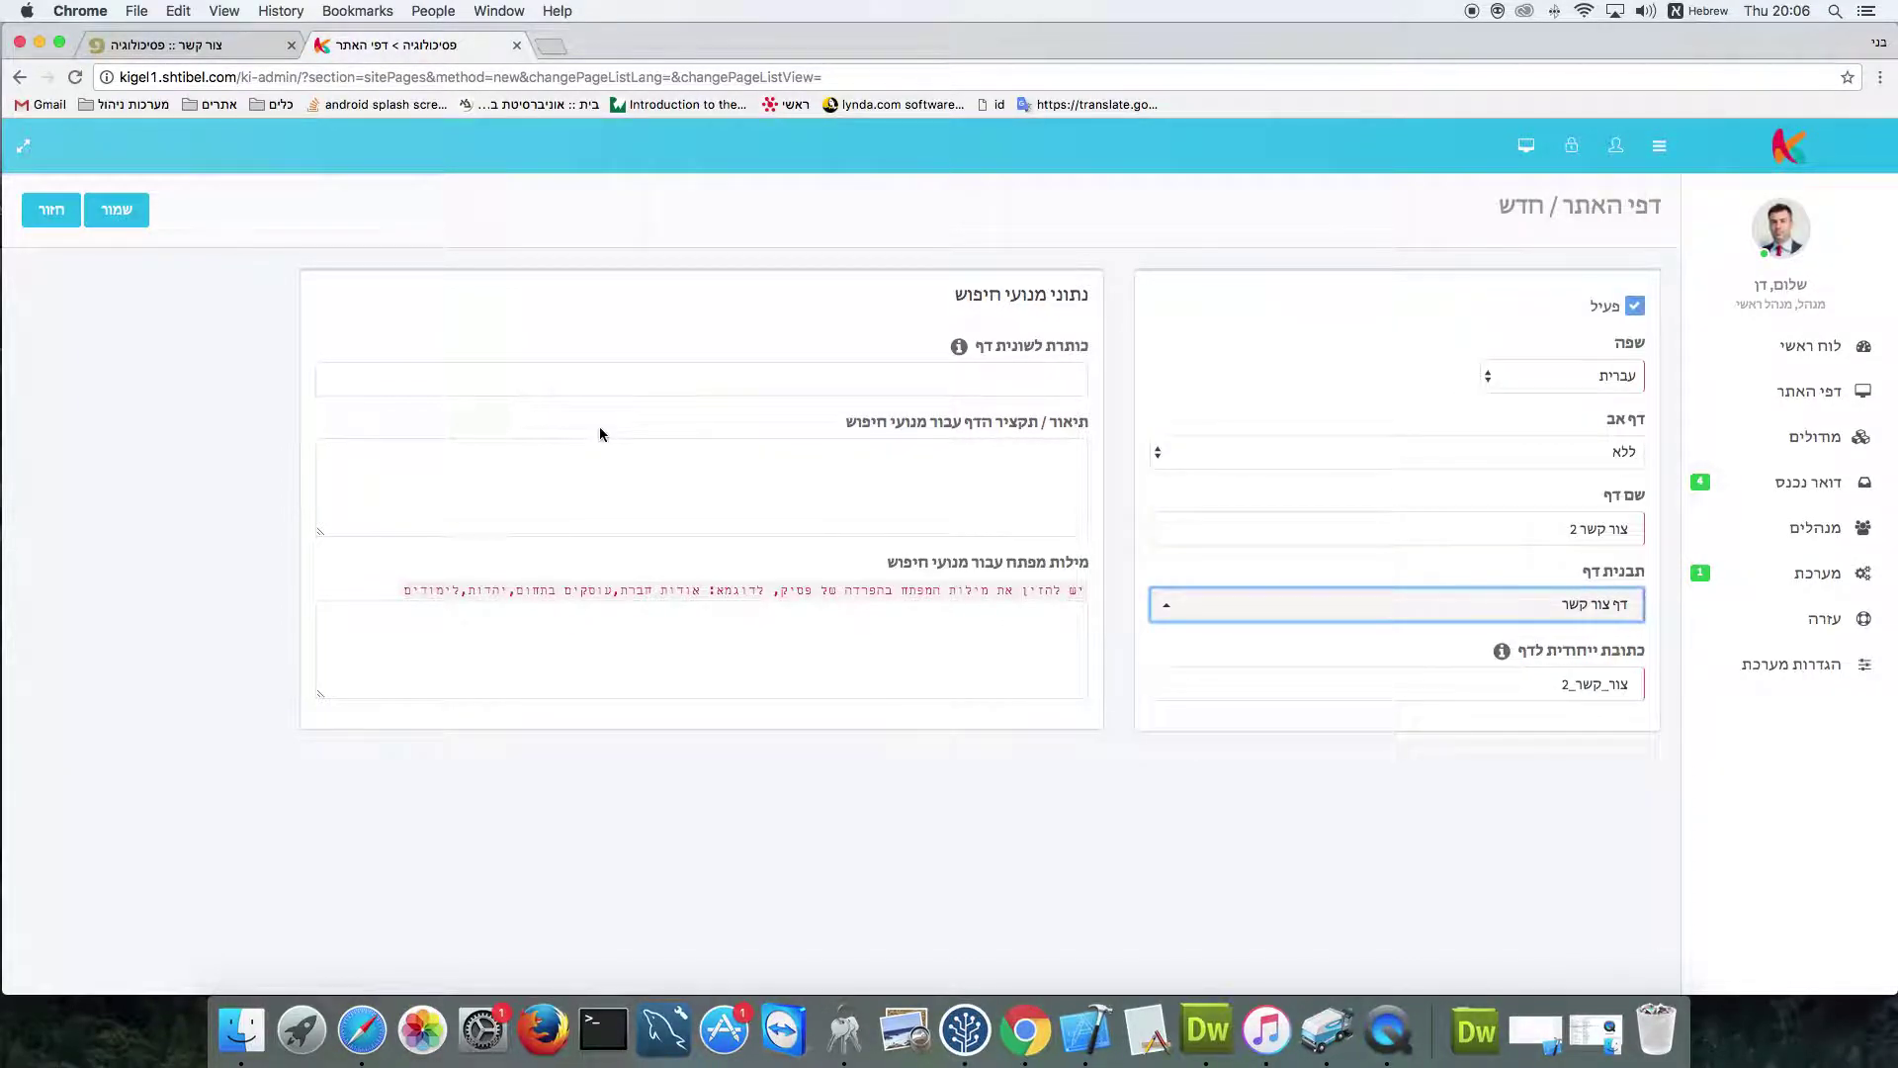
click(125, 217)
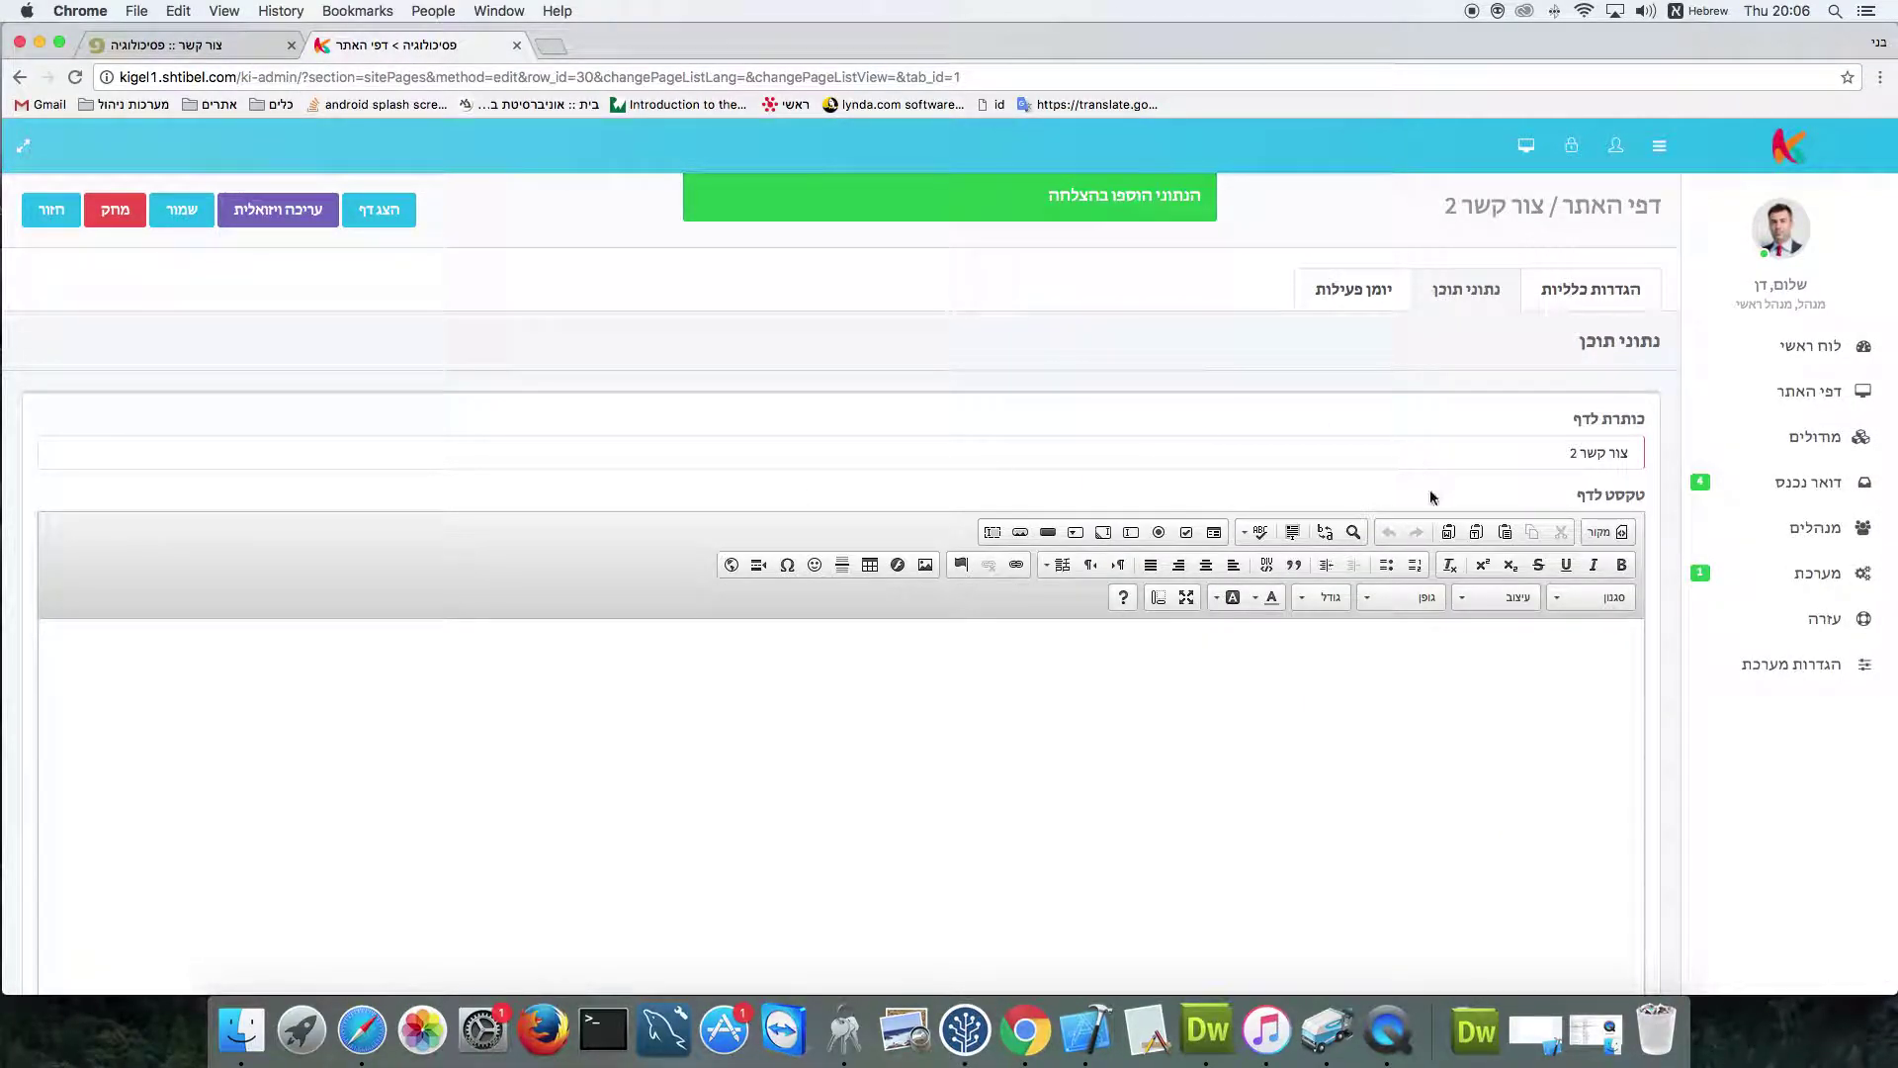
Review the new page's content fields, then preview 'צור קשר 2' on the live site
scroll(1412, 643, down, 10)
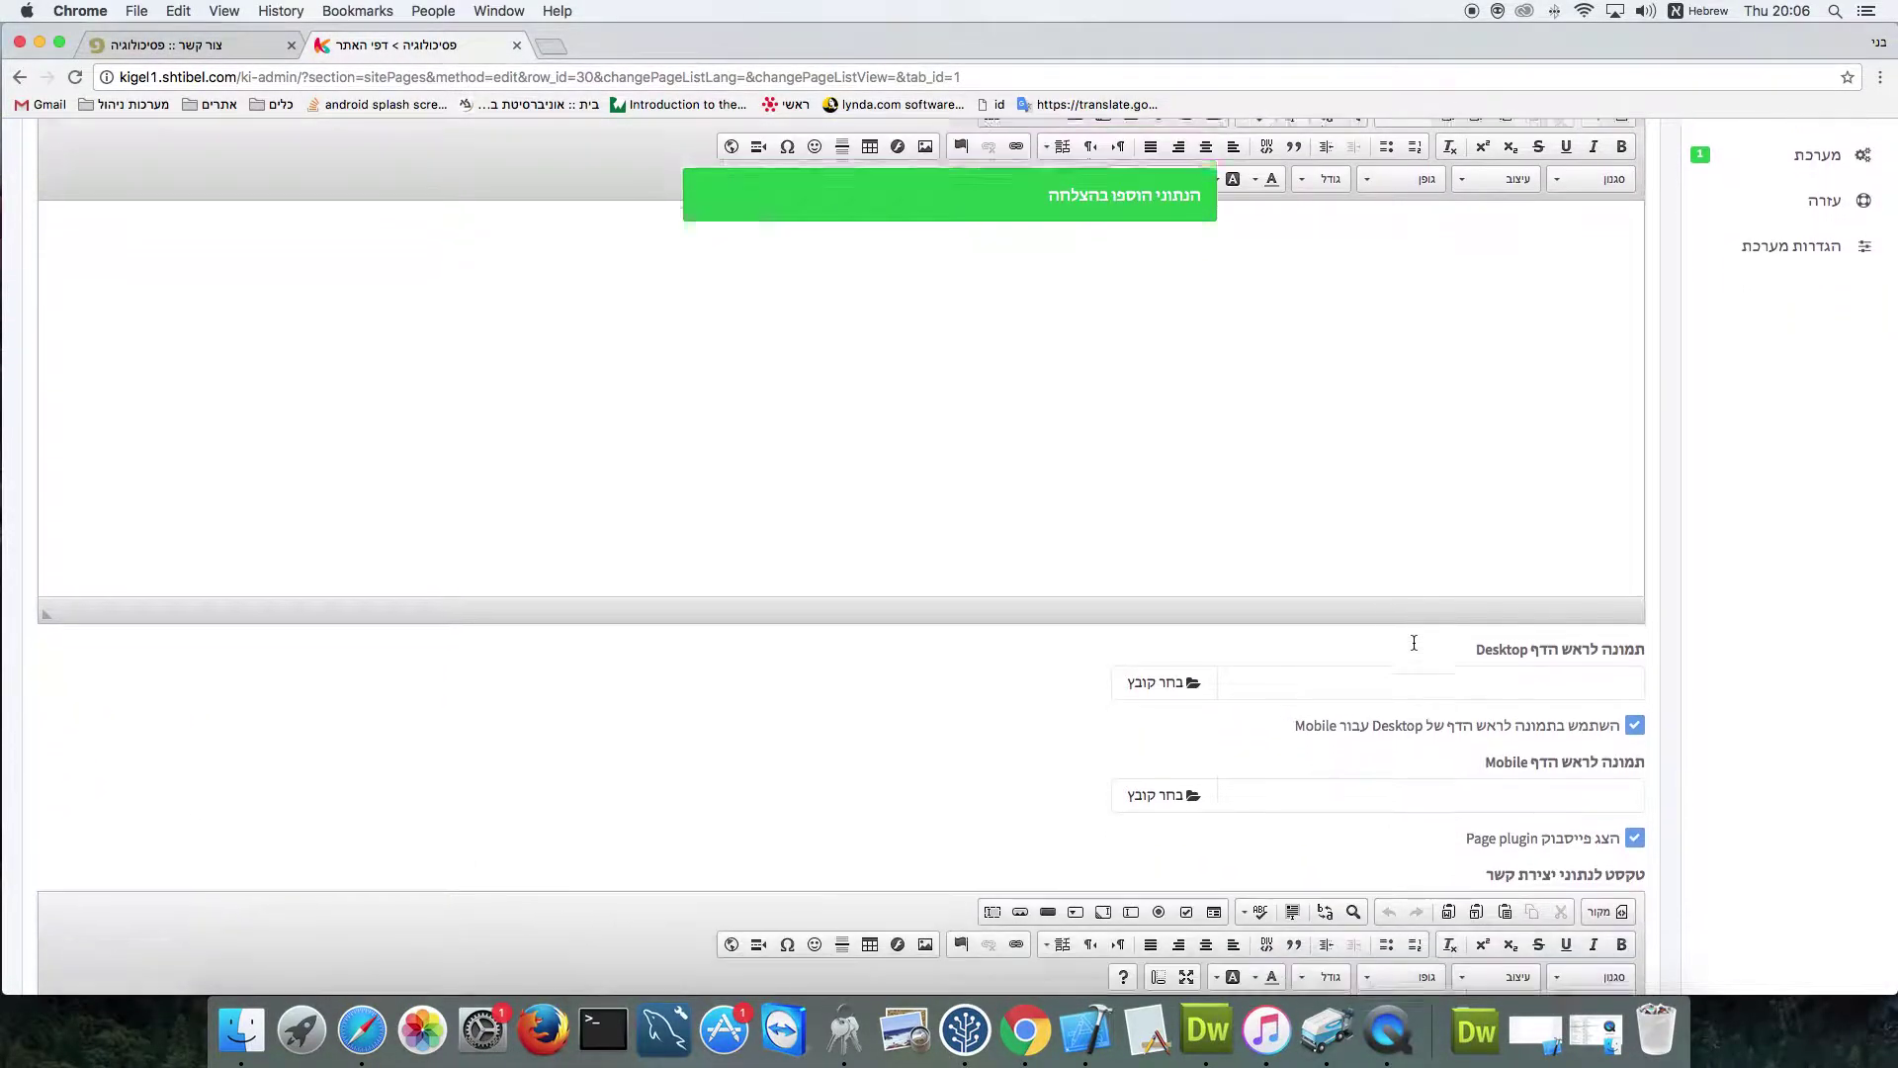
scroll(1414, 643, down, 2)
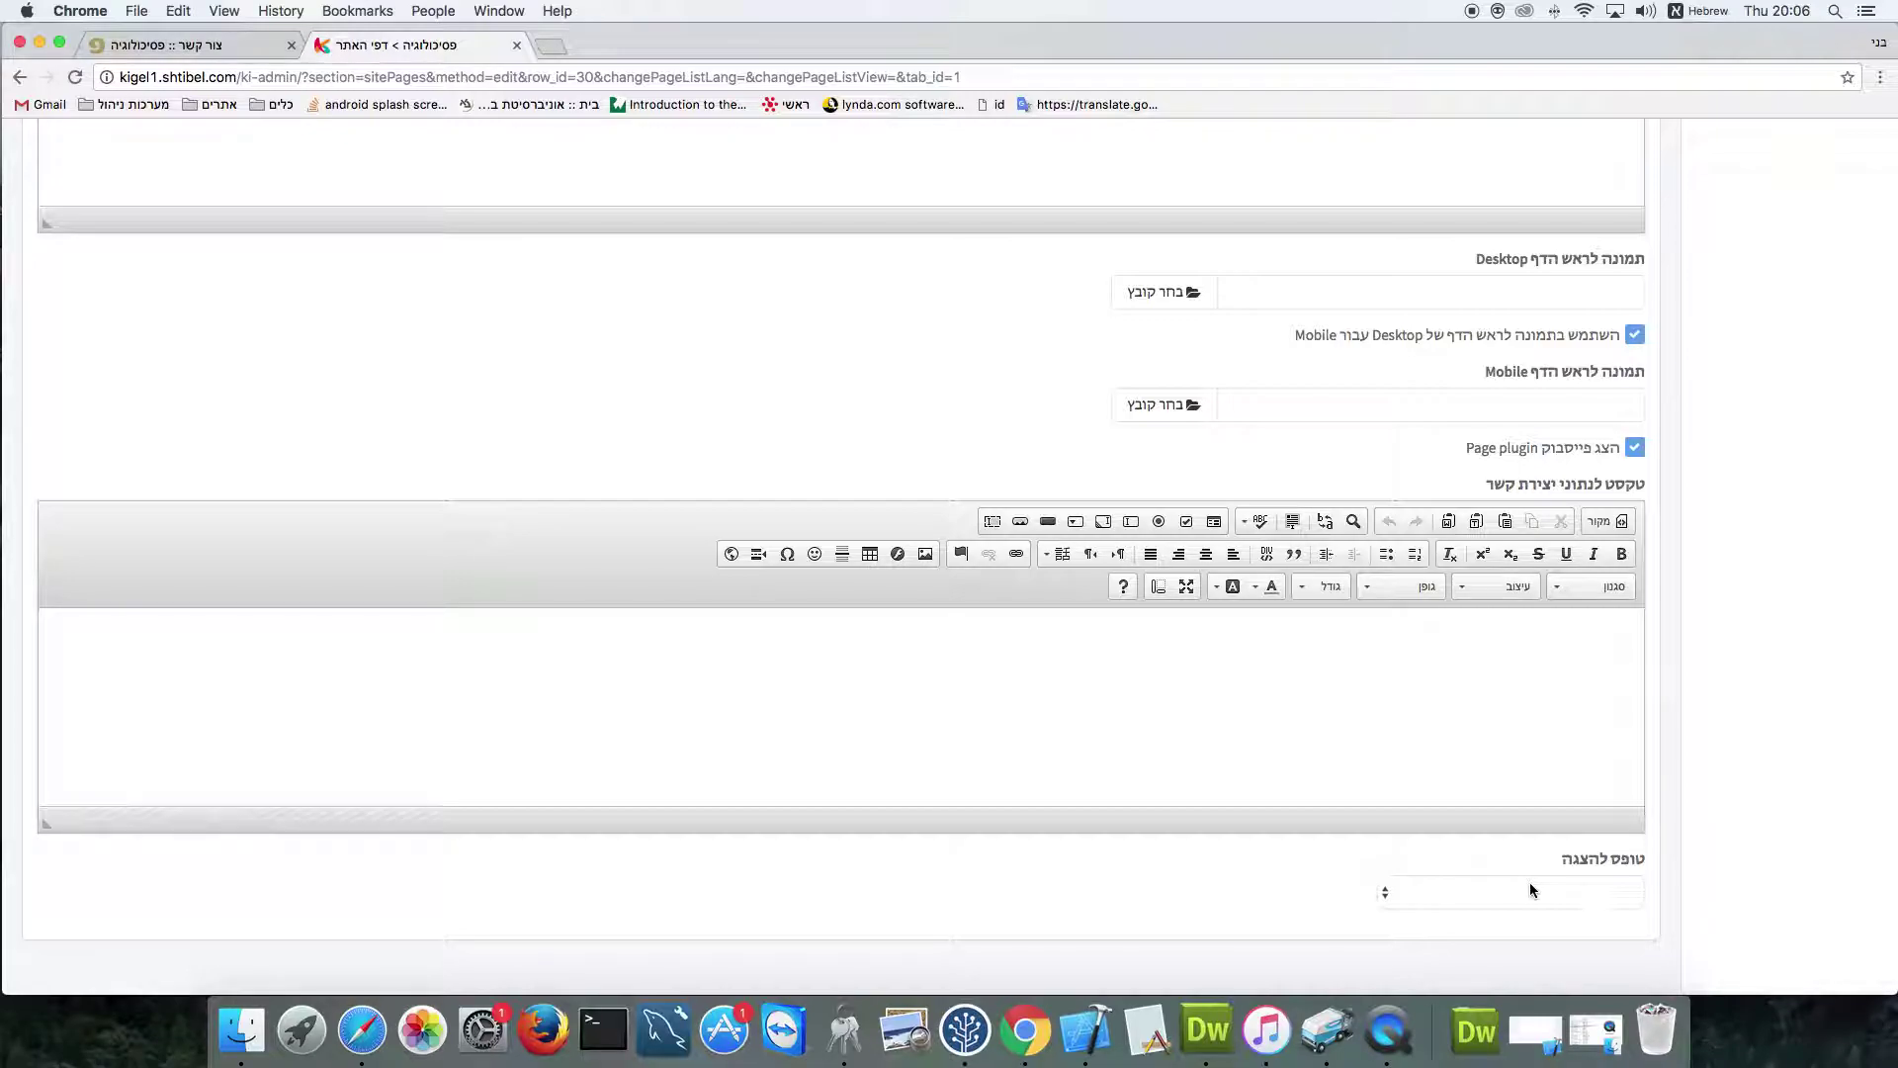
scroll(1130, 709, up, 10)
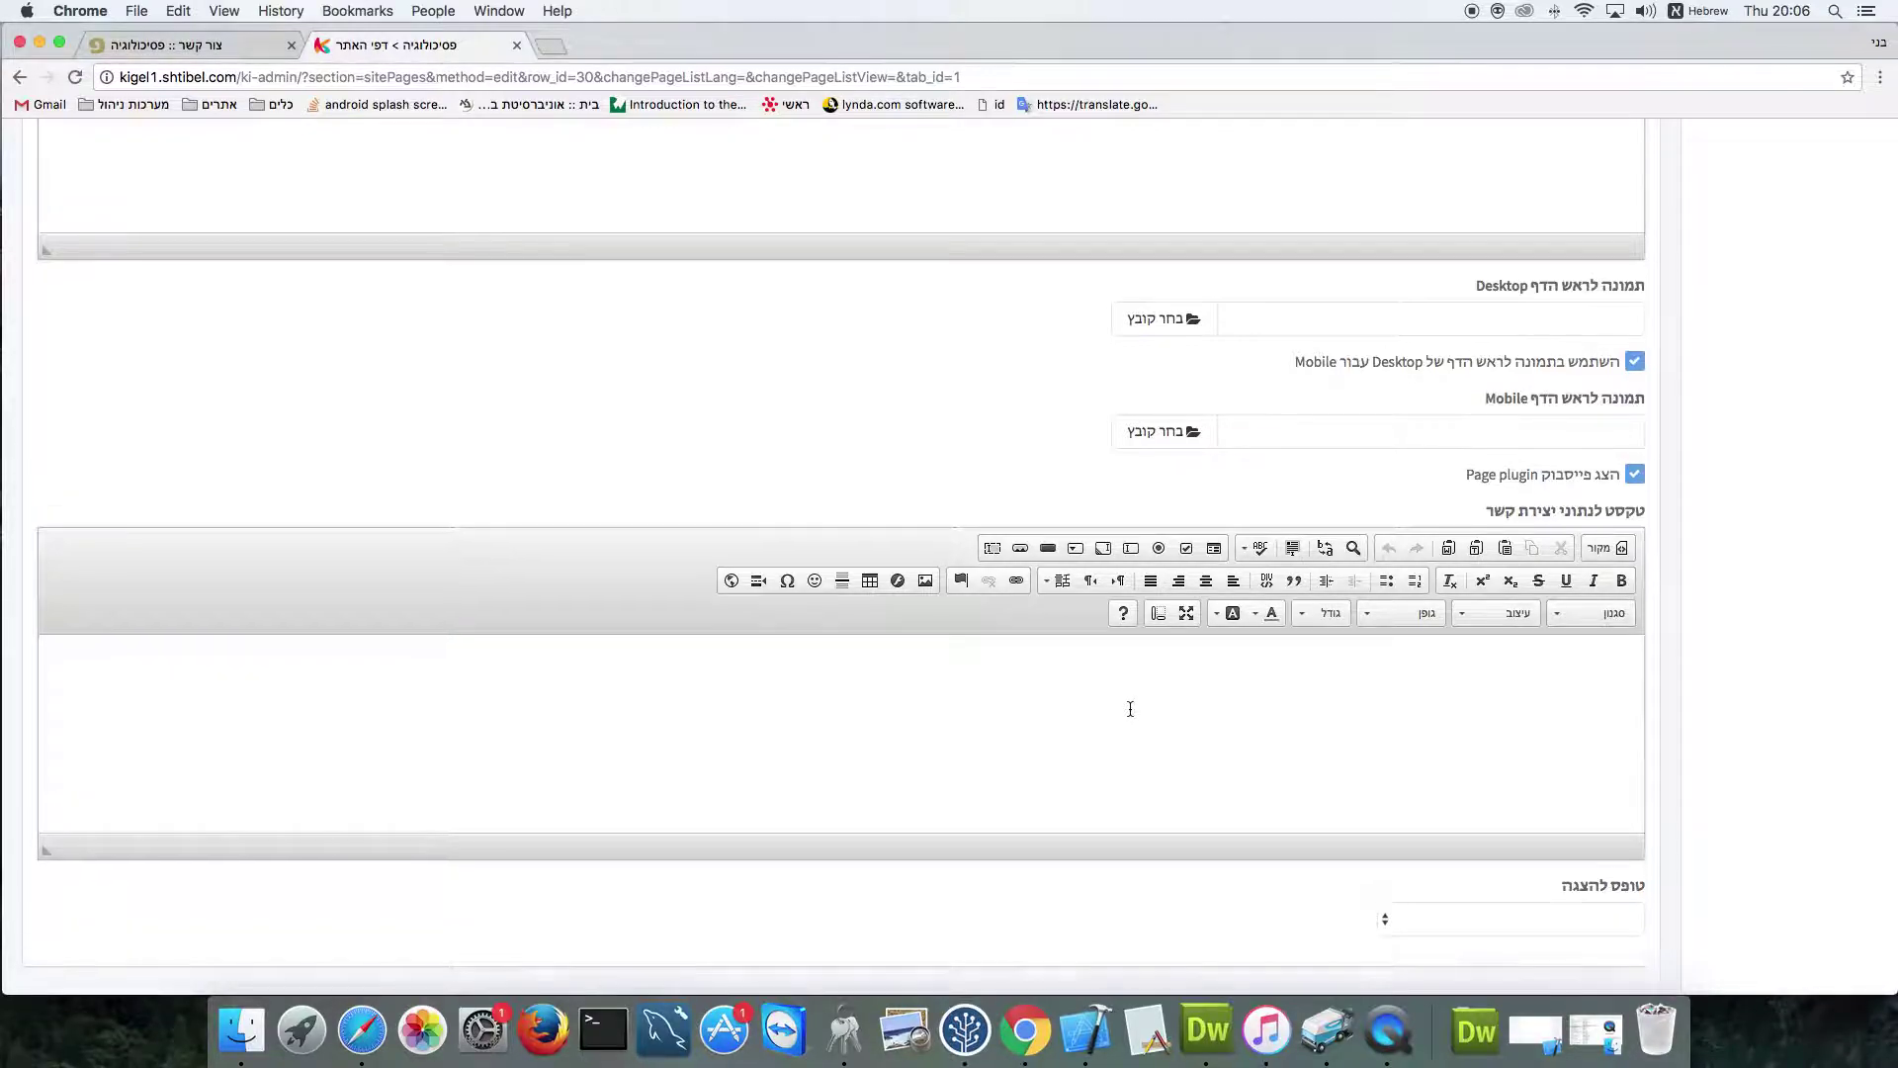
click(366, 220)
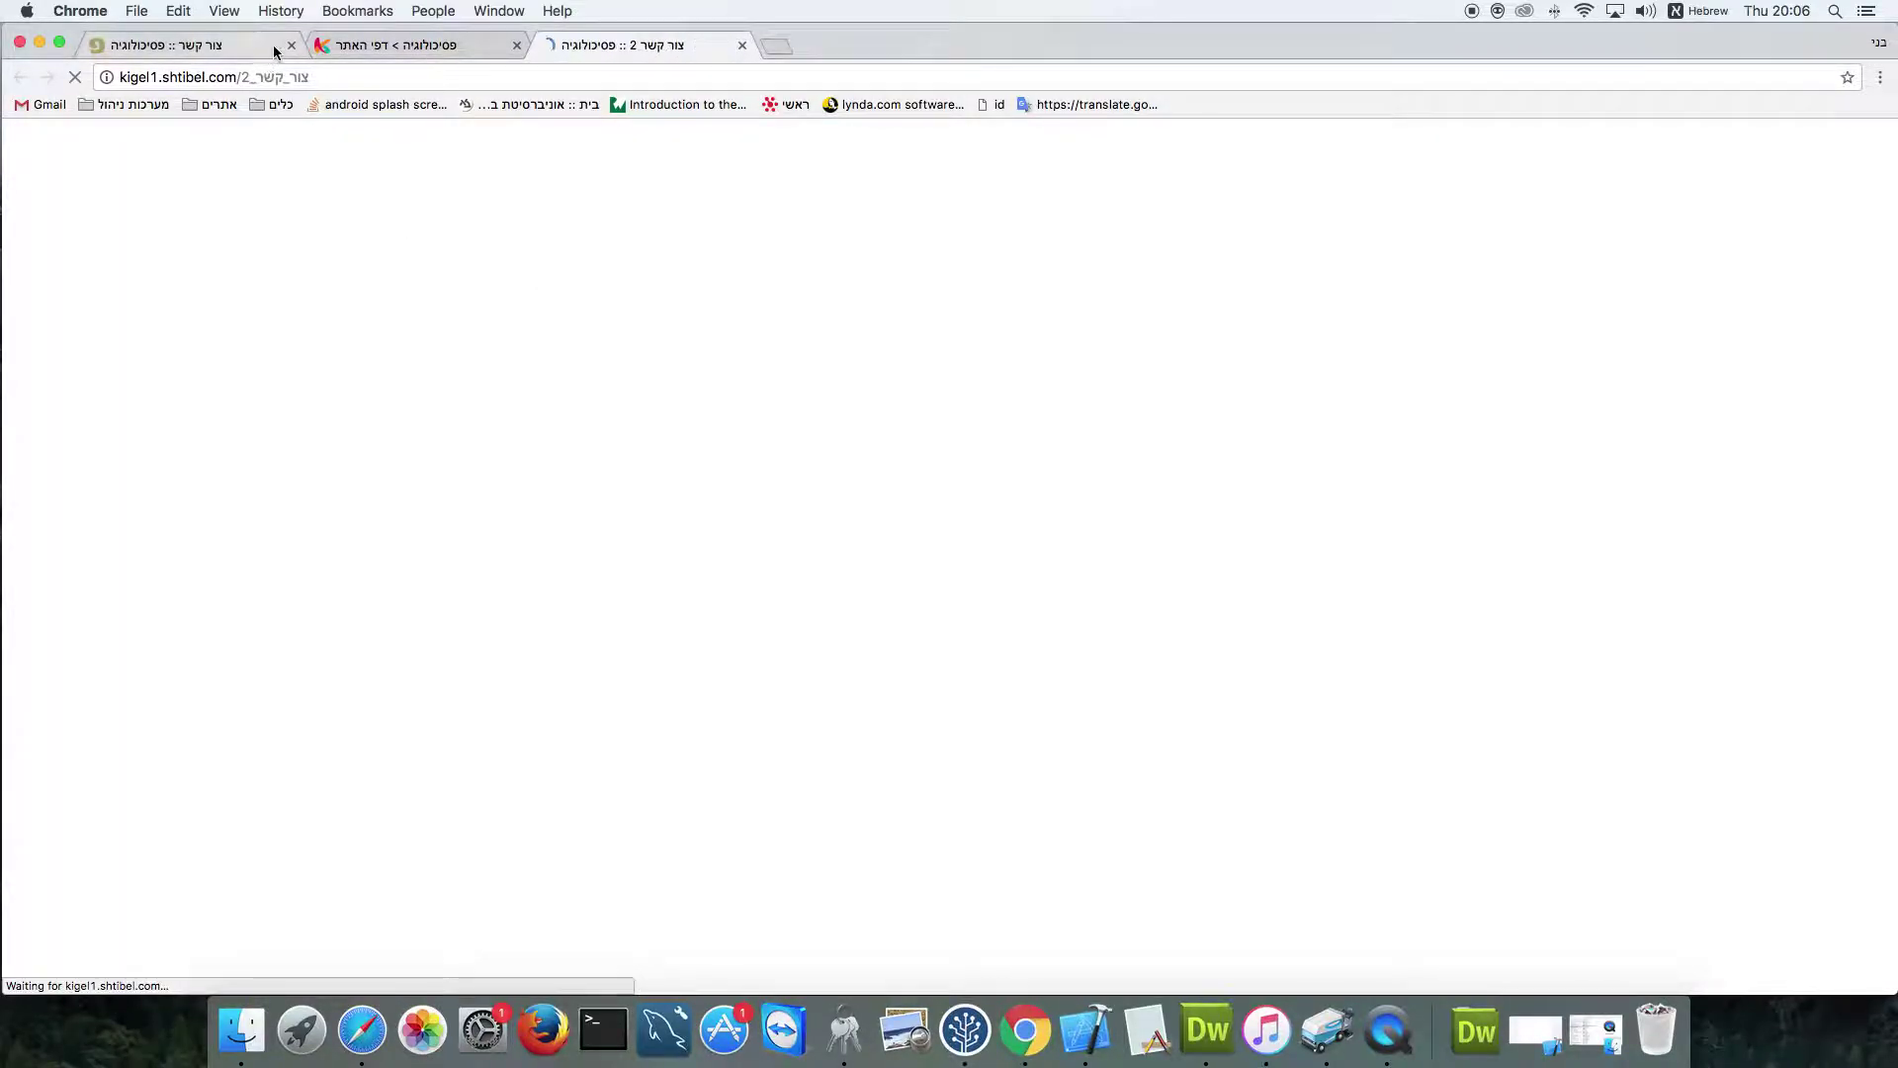
Close the old contact tab, confirm 'צור קשר 2' has no form yet, and return to admin modules
click(290, 46)
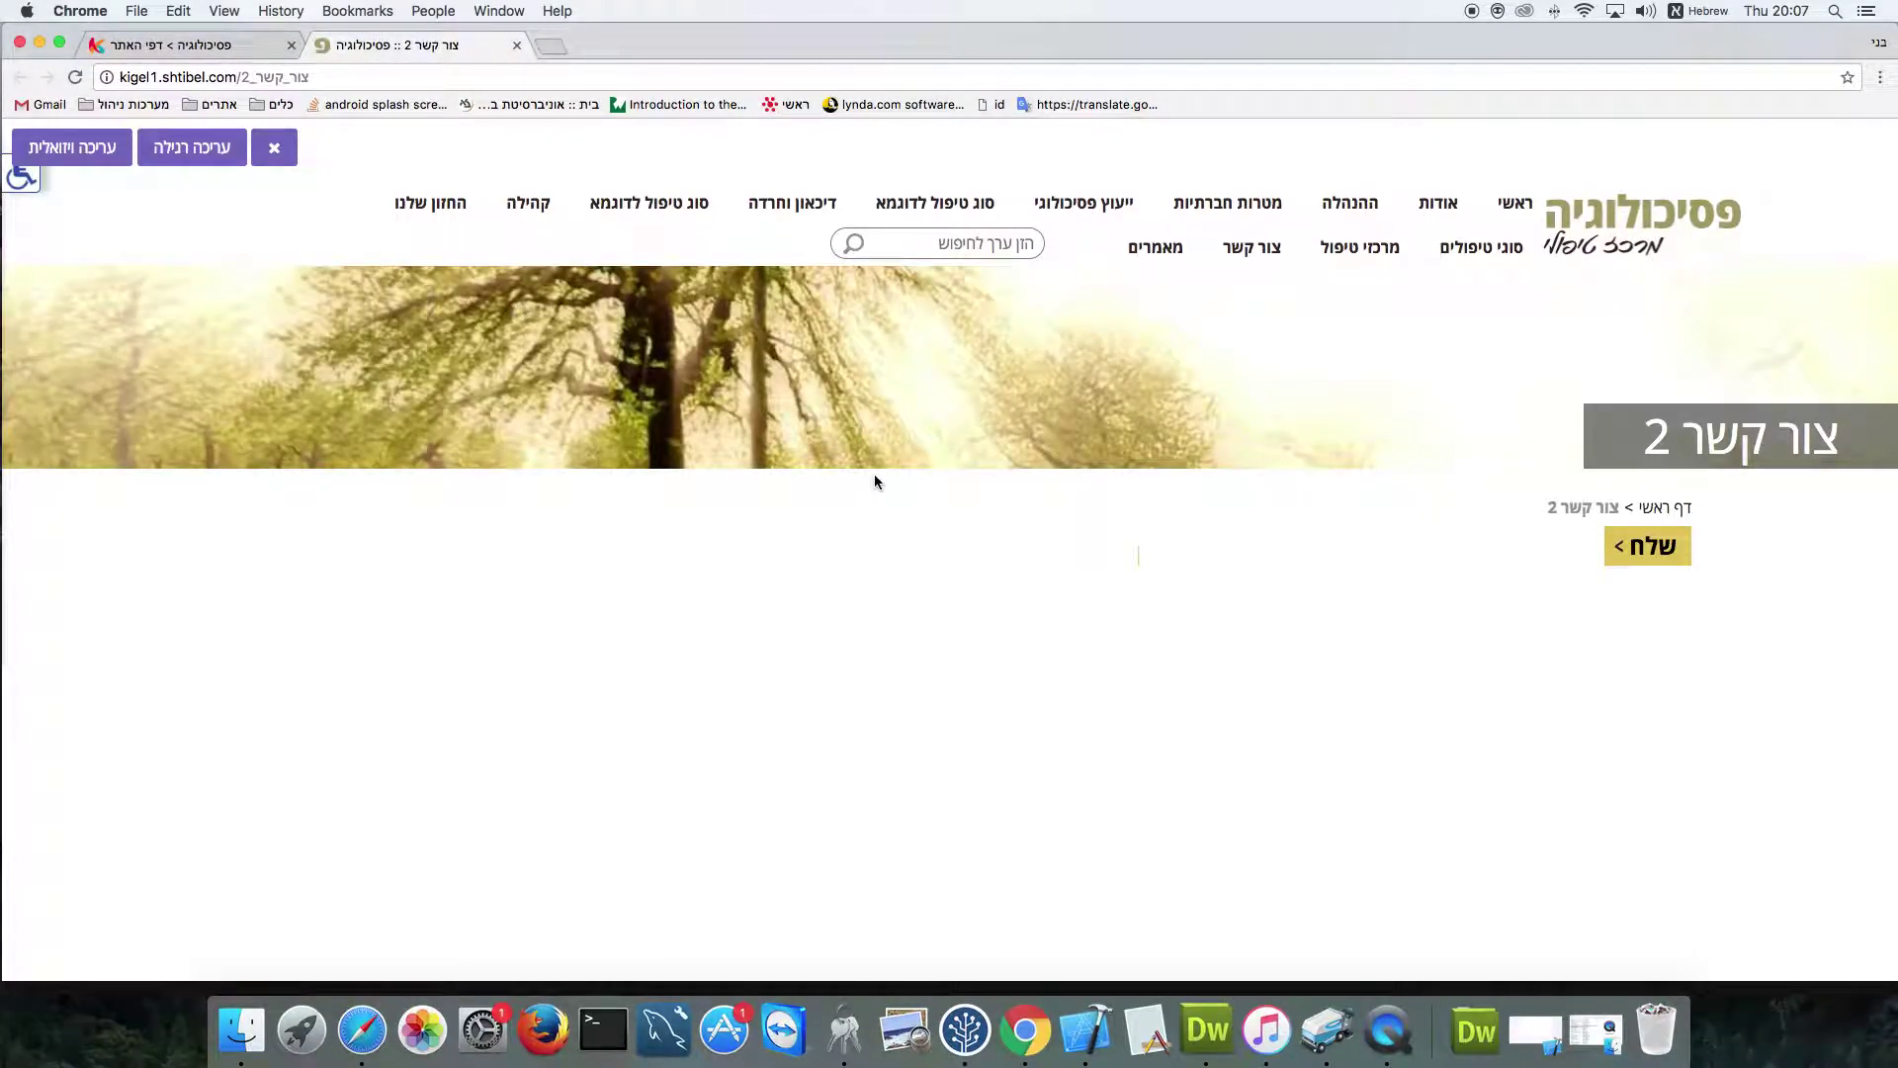
scroll(874, 482, down, 3)
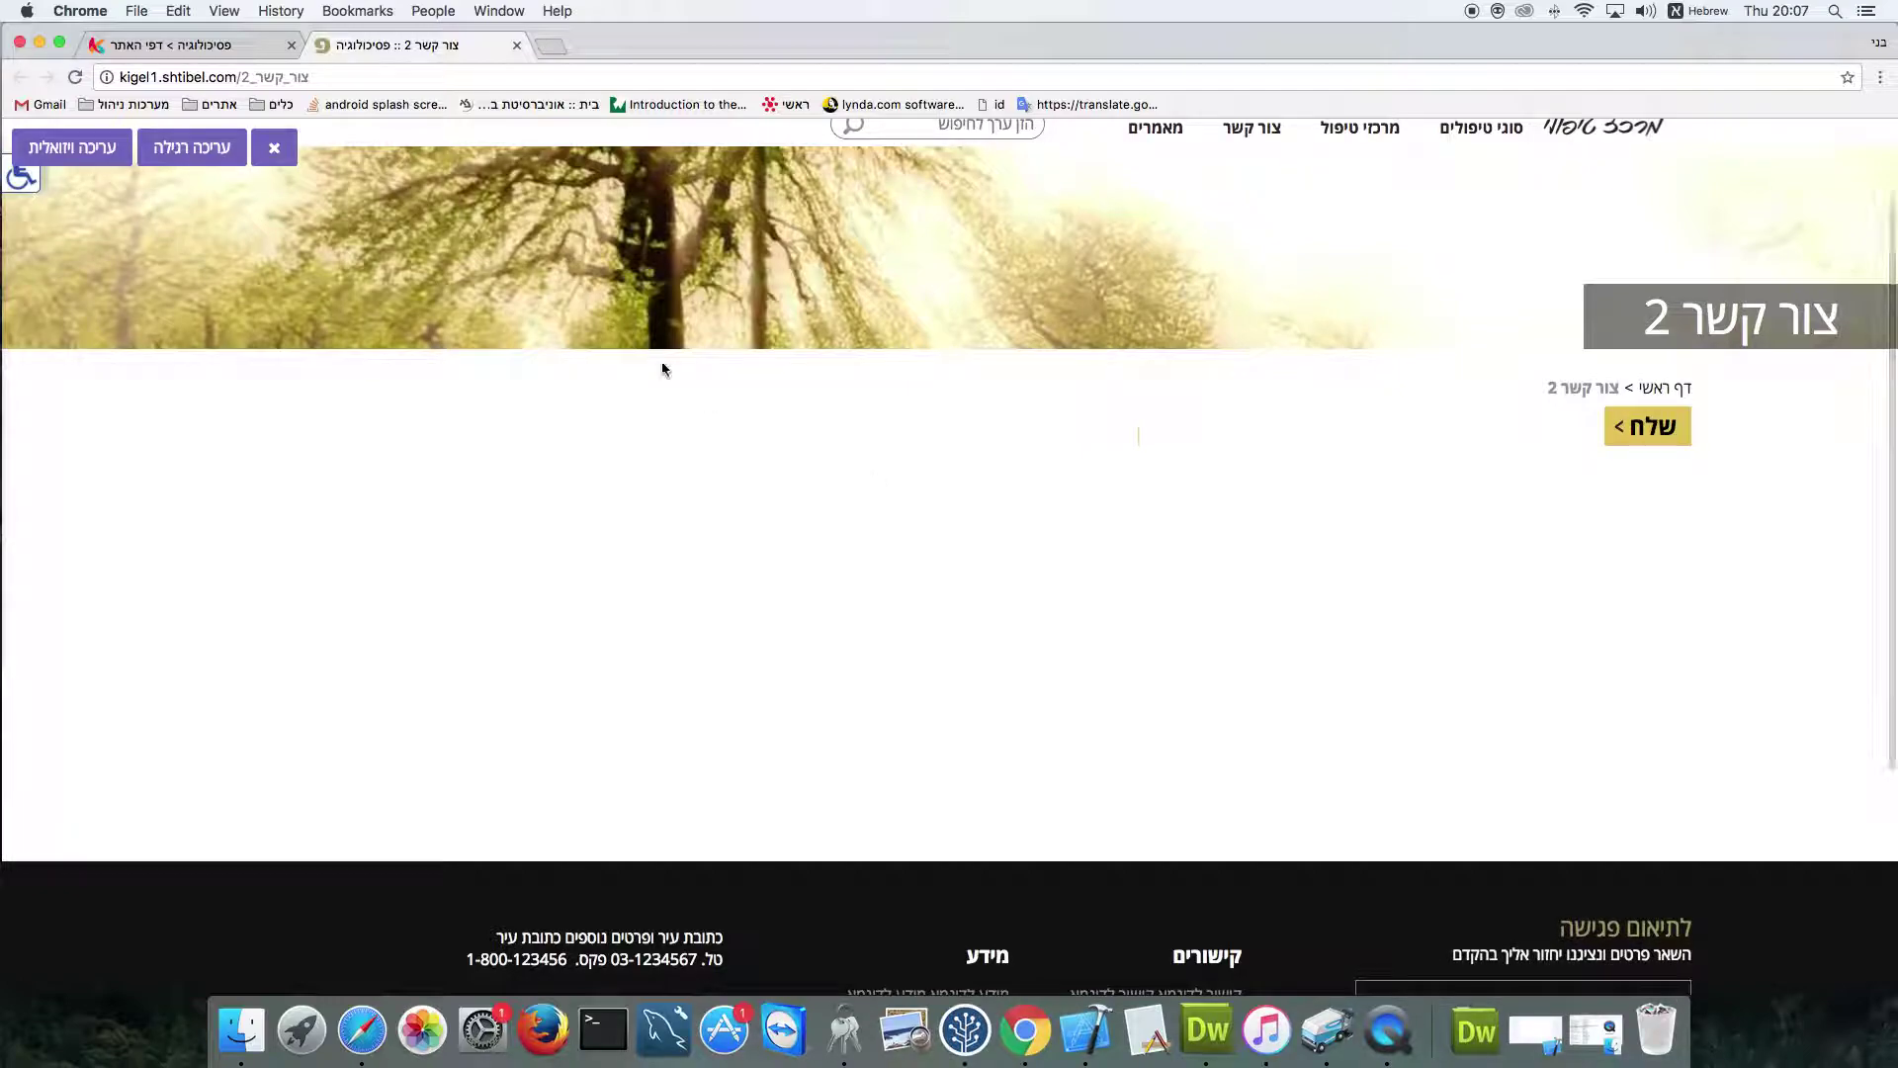
click(227, 51)
click(1828, 456)
Open the טפסים forms list and start a new blank form
click(1828, 537)
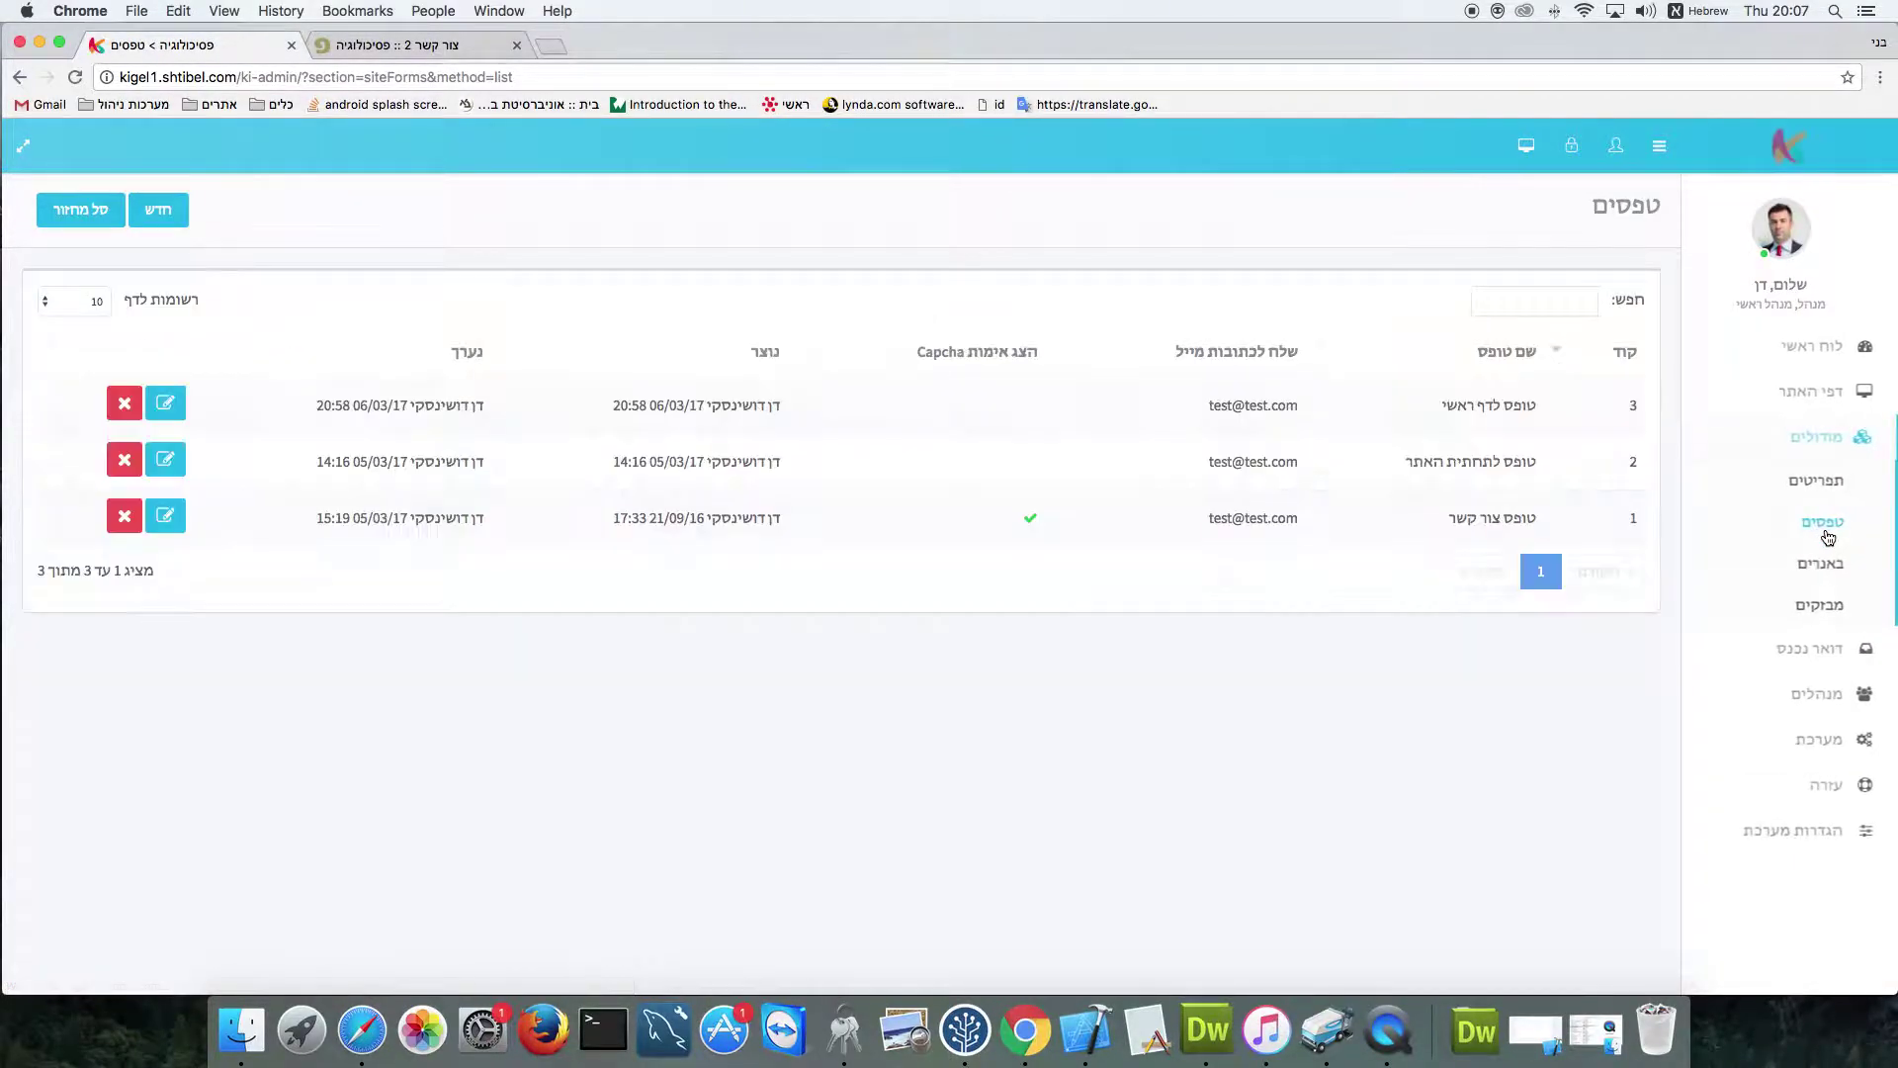
click(159, 214)
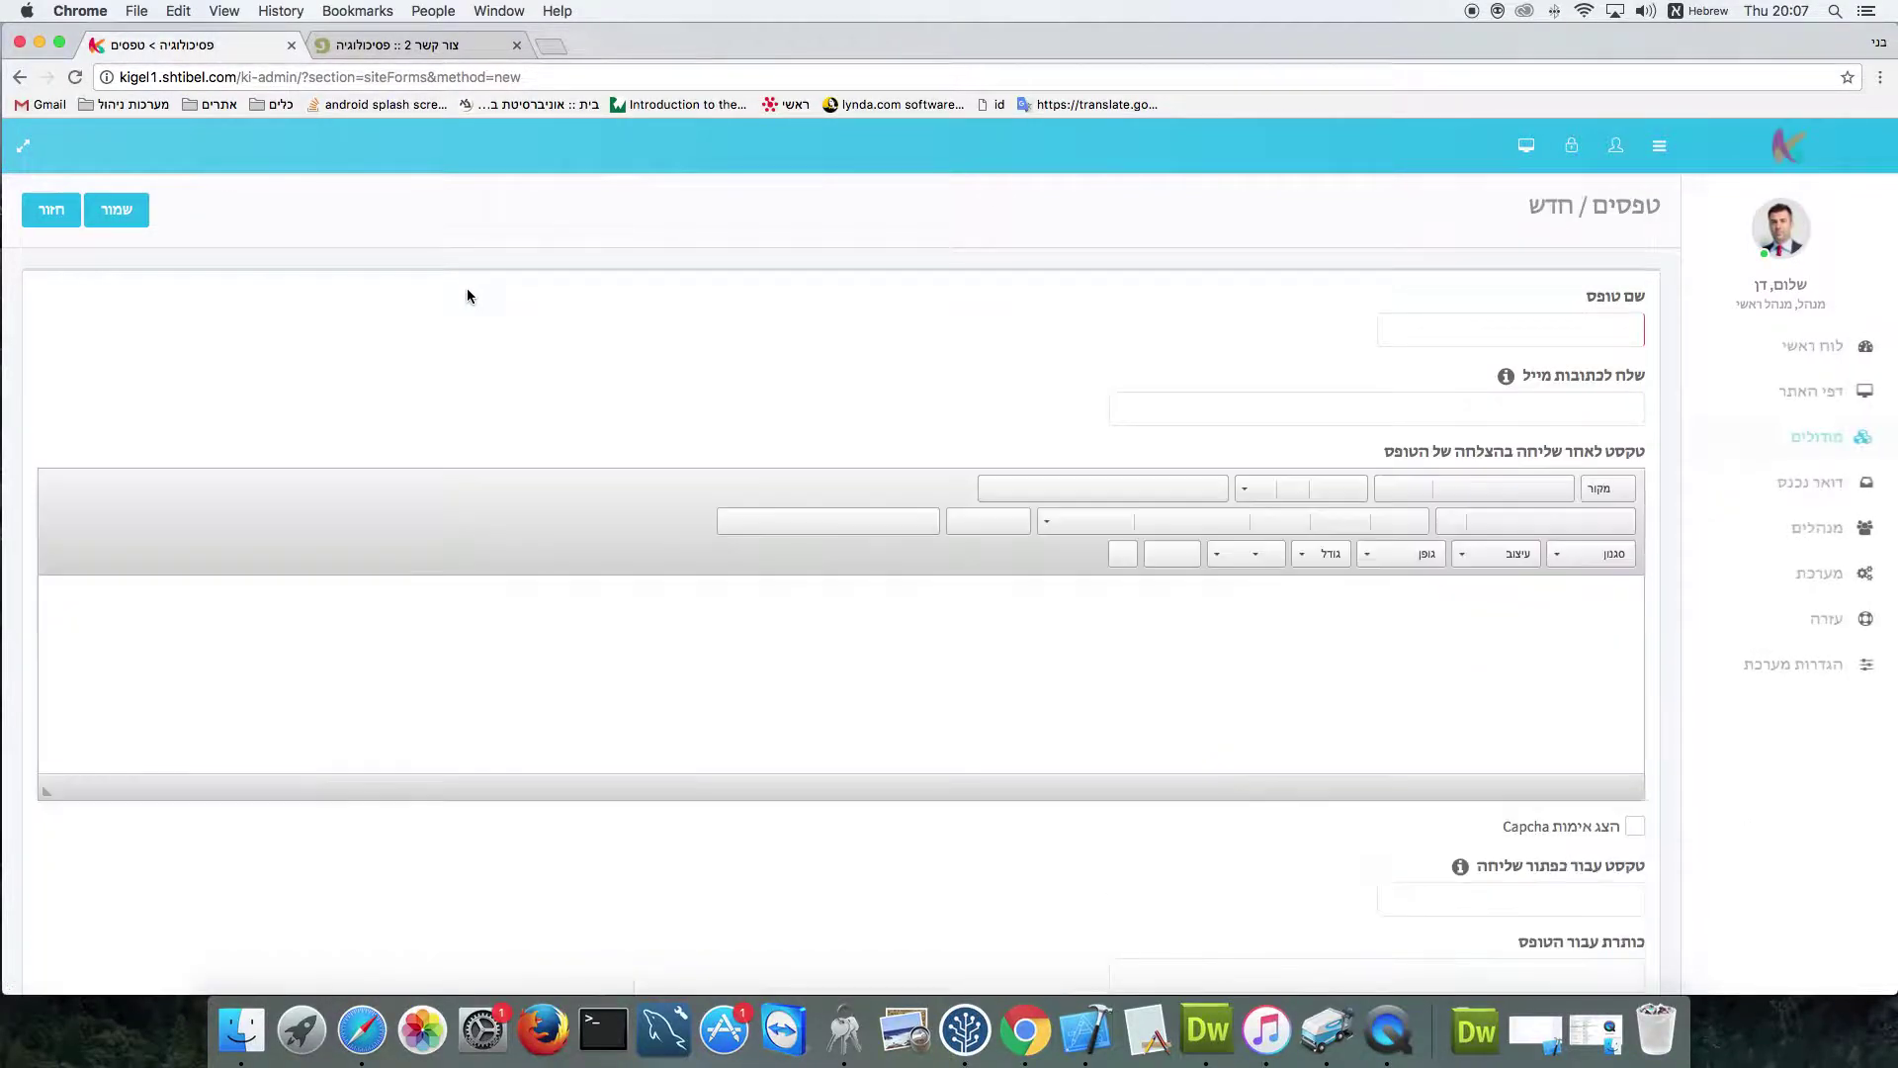
click(1595, 333)
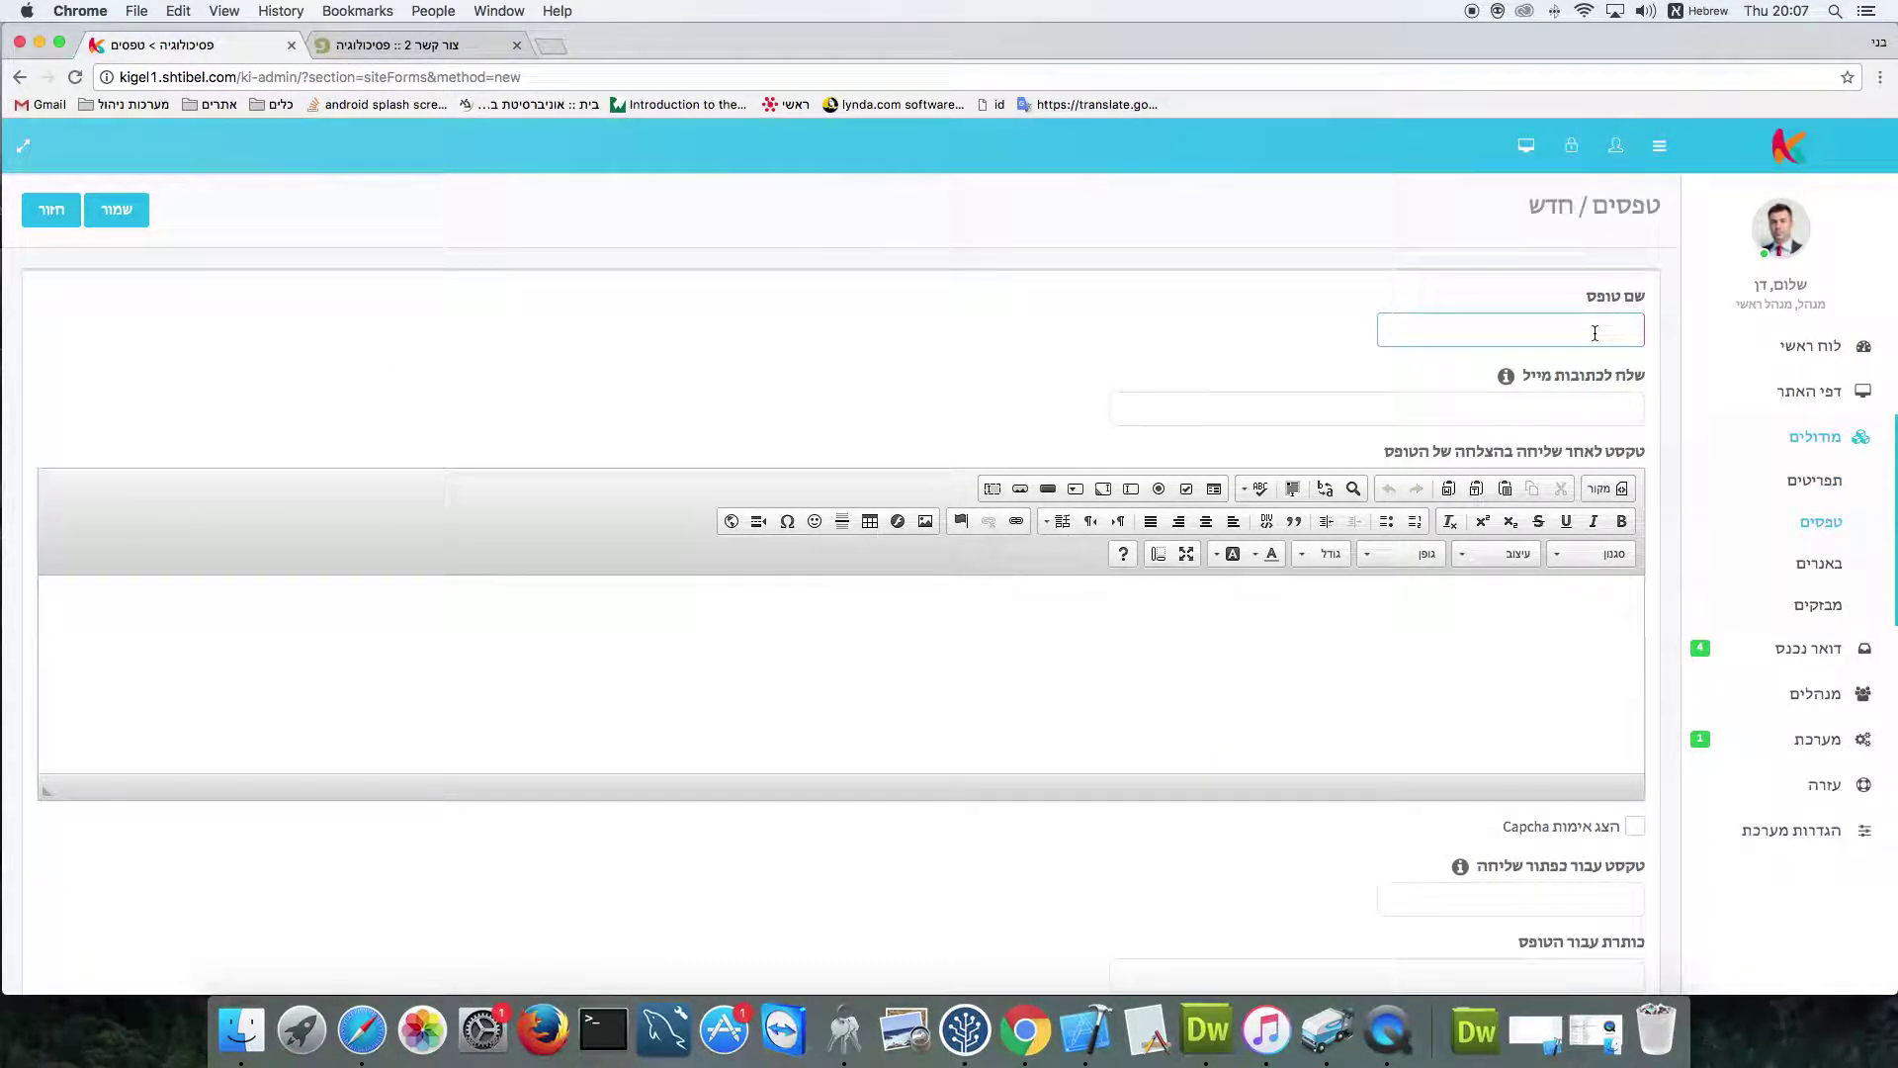
Name the form 'יצירת קשר' and keep a single recipient e-mail address, removing the extra one
text(צו)
text(יצירת ק)
text(שר)
click(1570, 408)
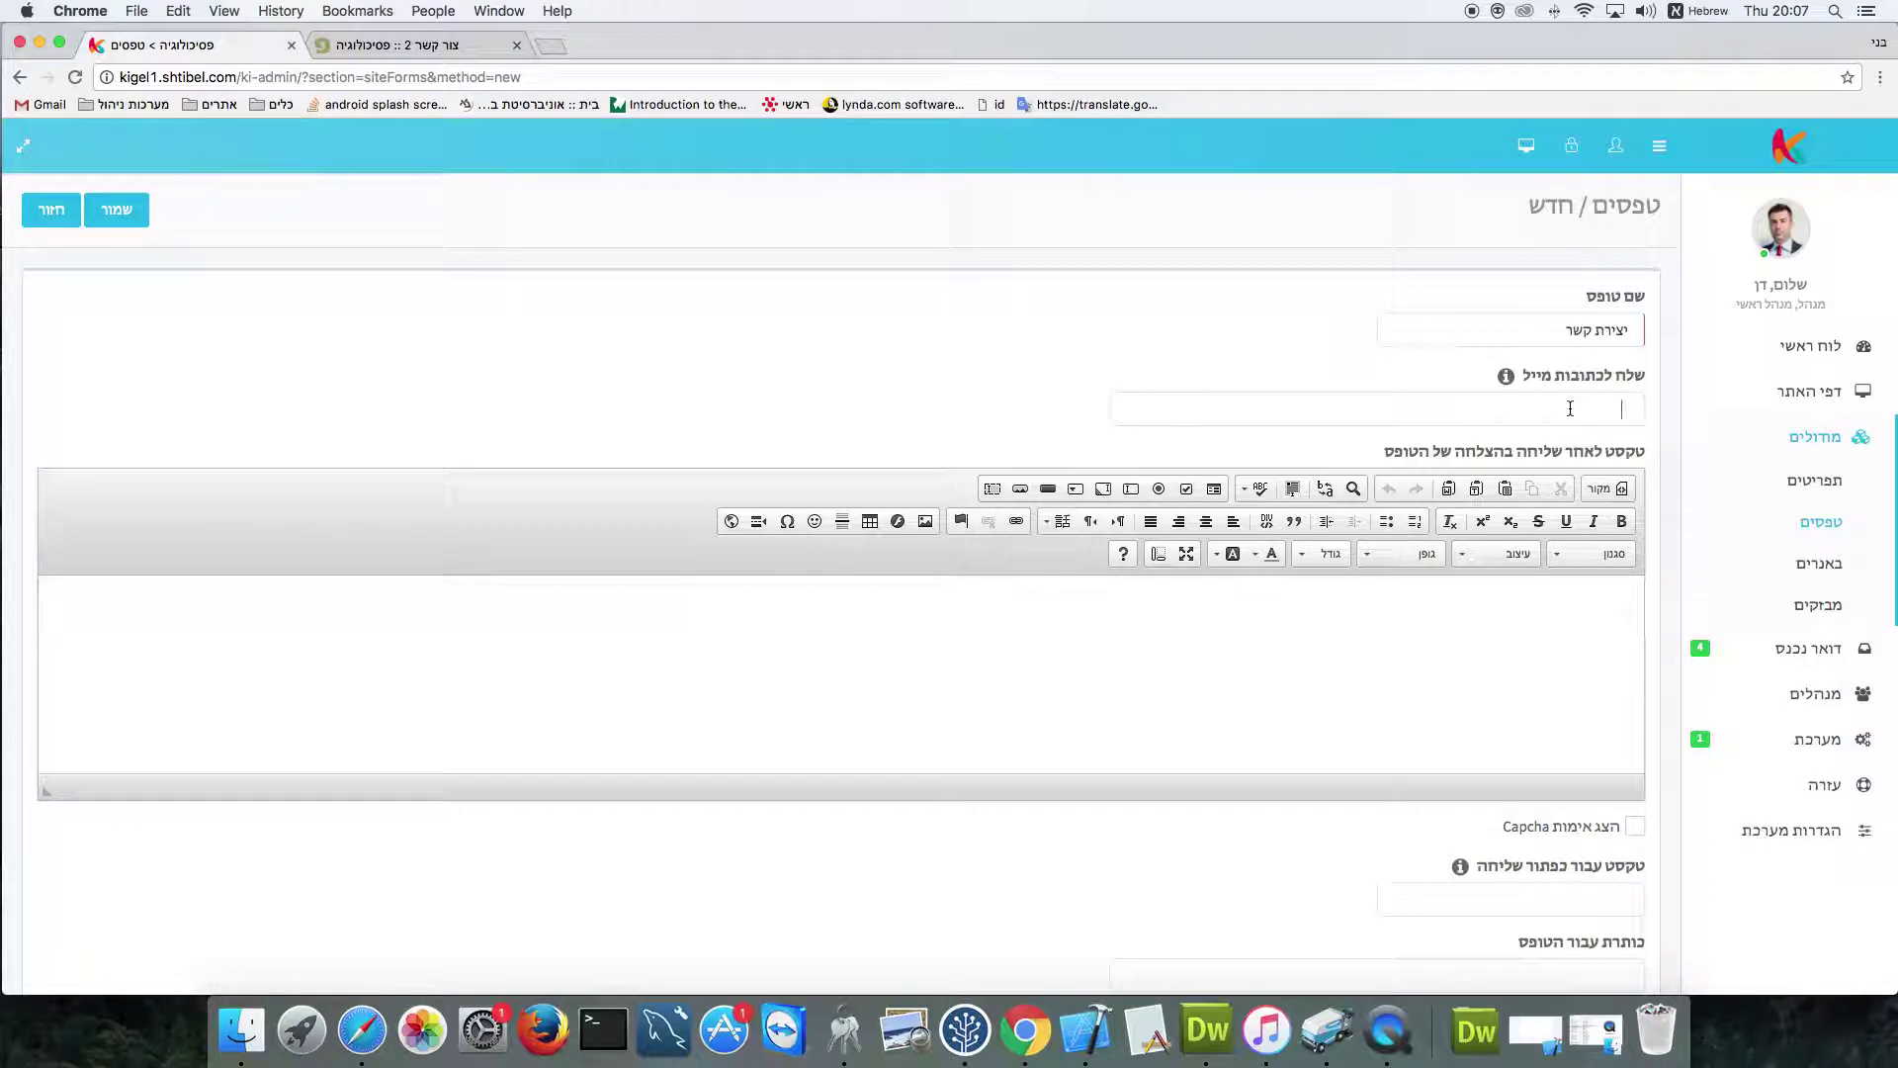
text(ג)
key(ctrl+space)
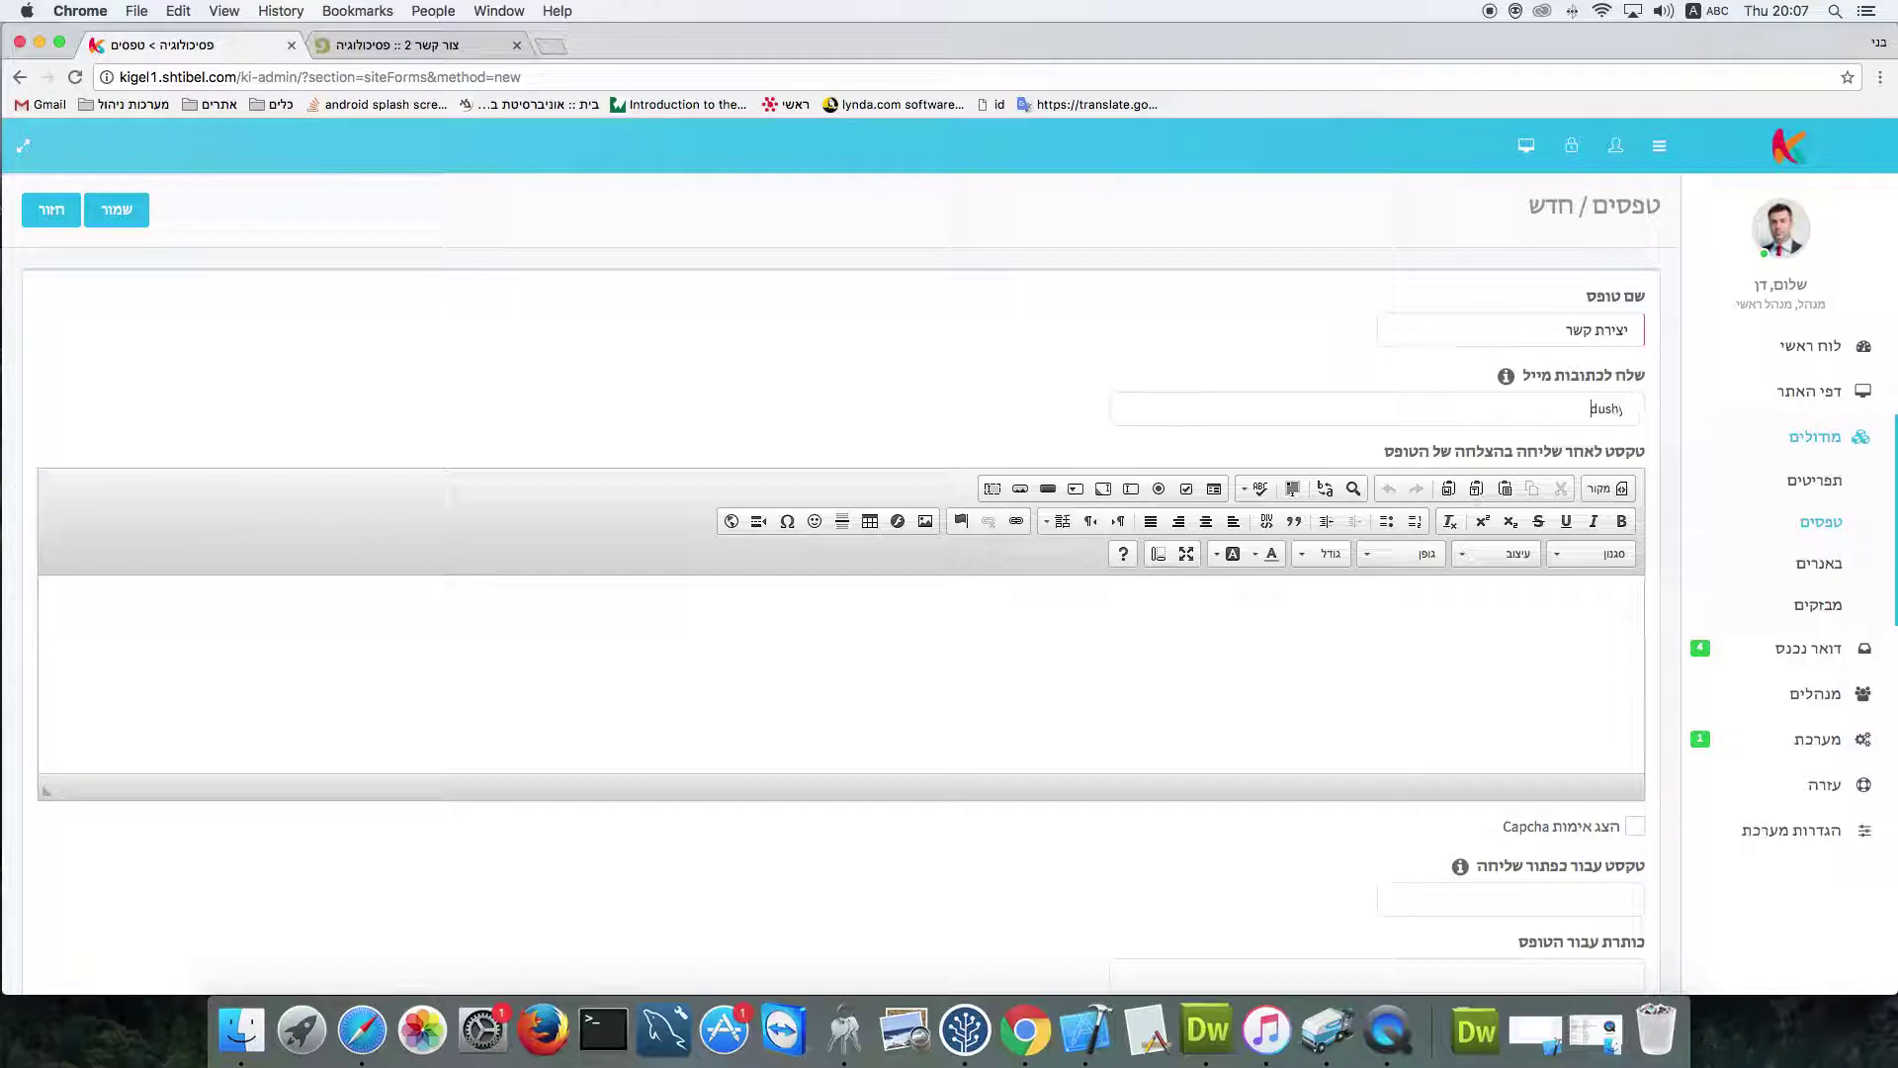
key(Return)
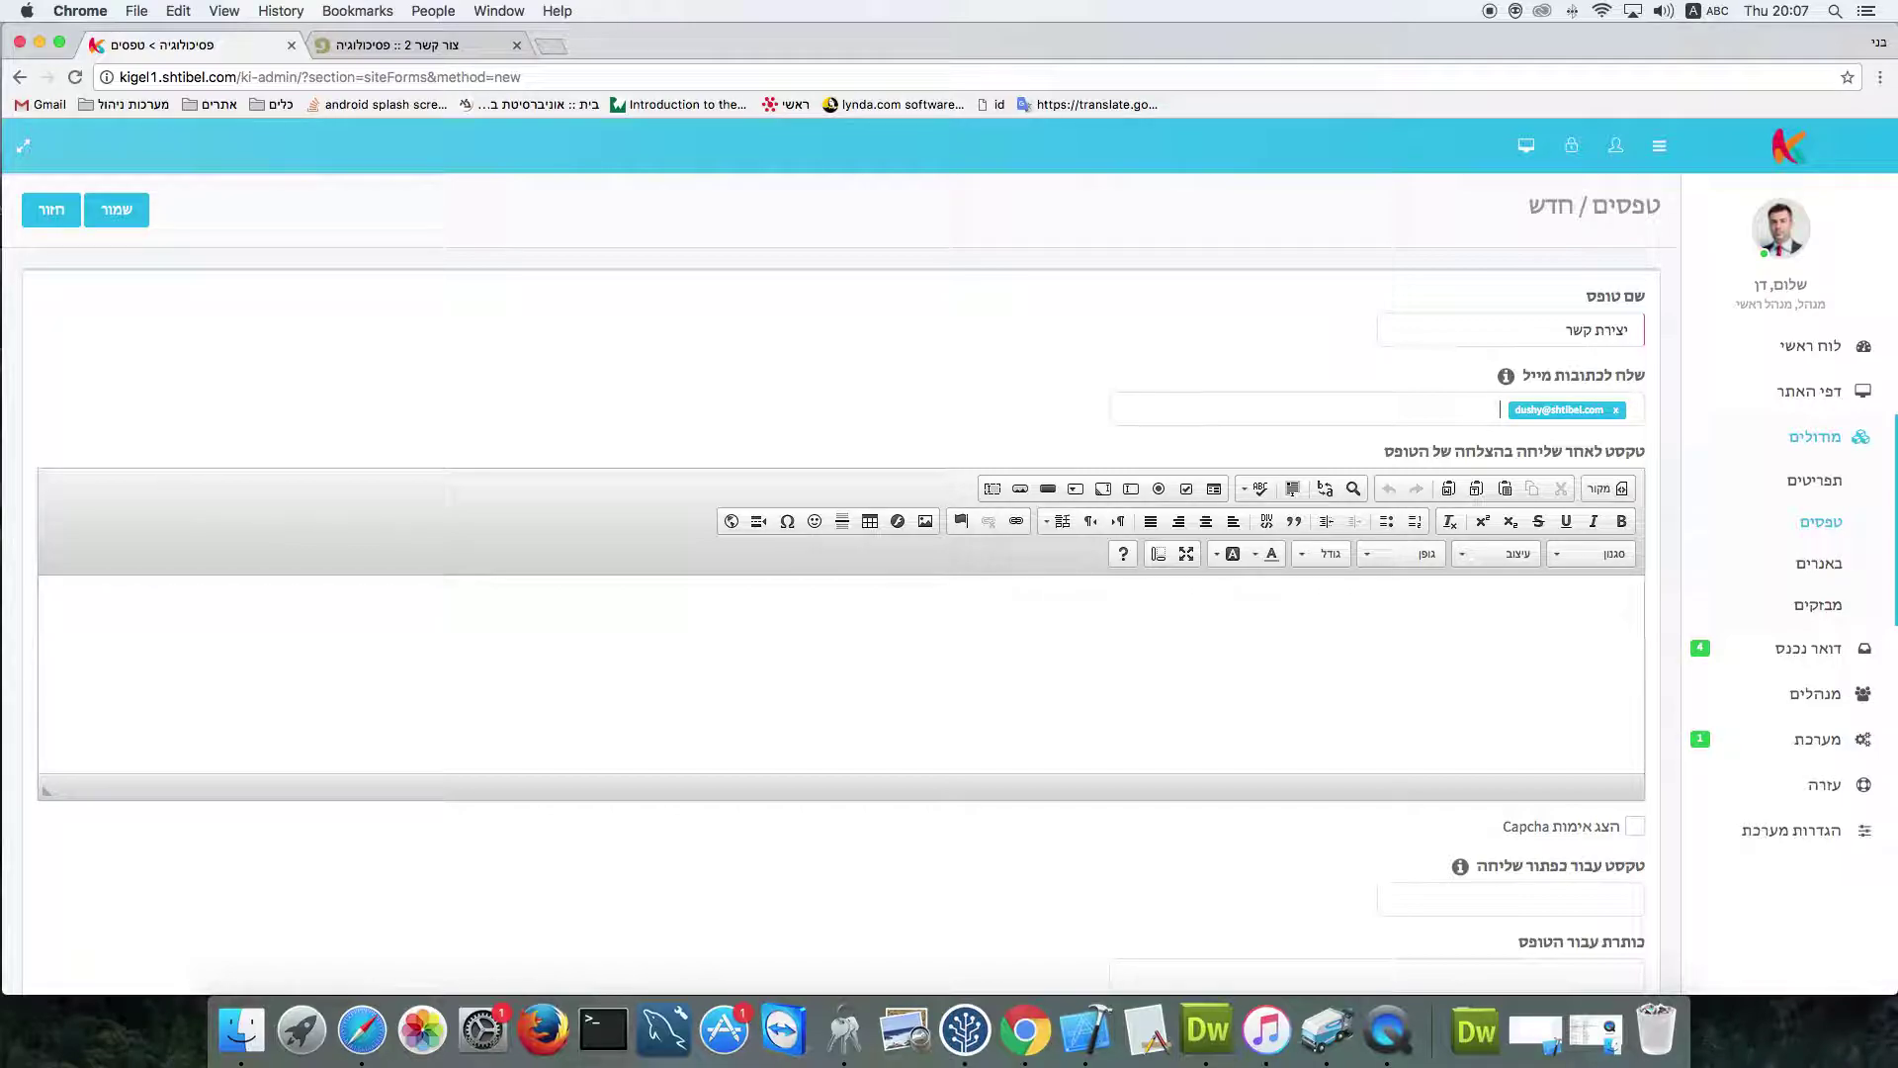
key(Return)
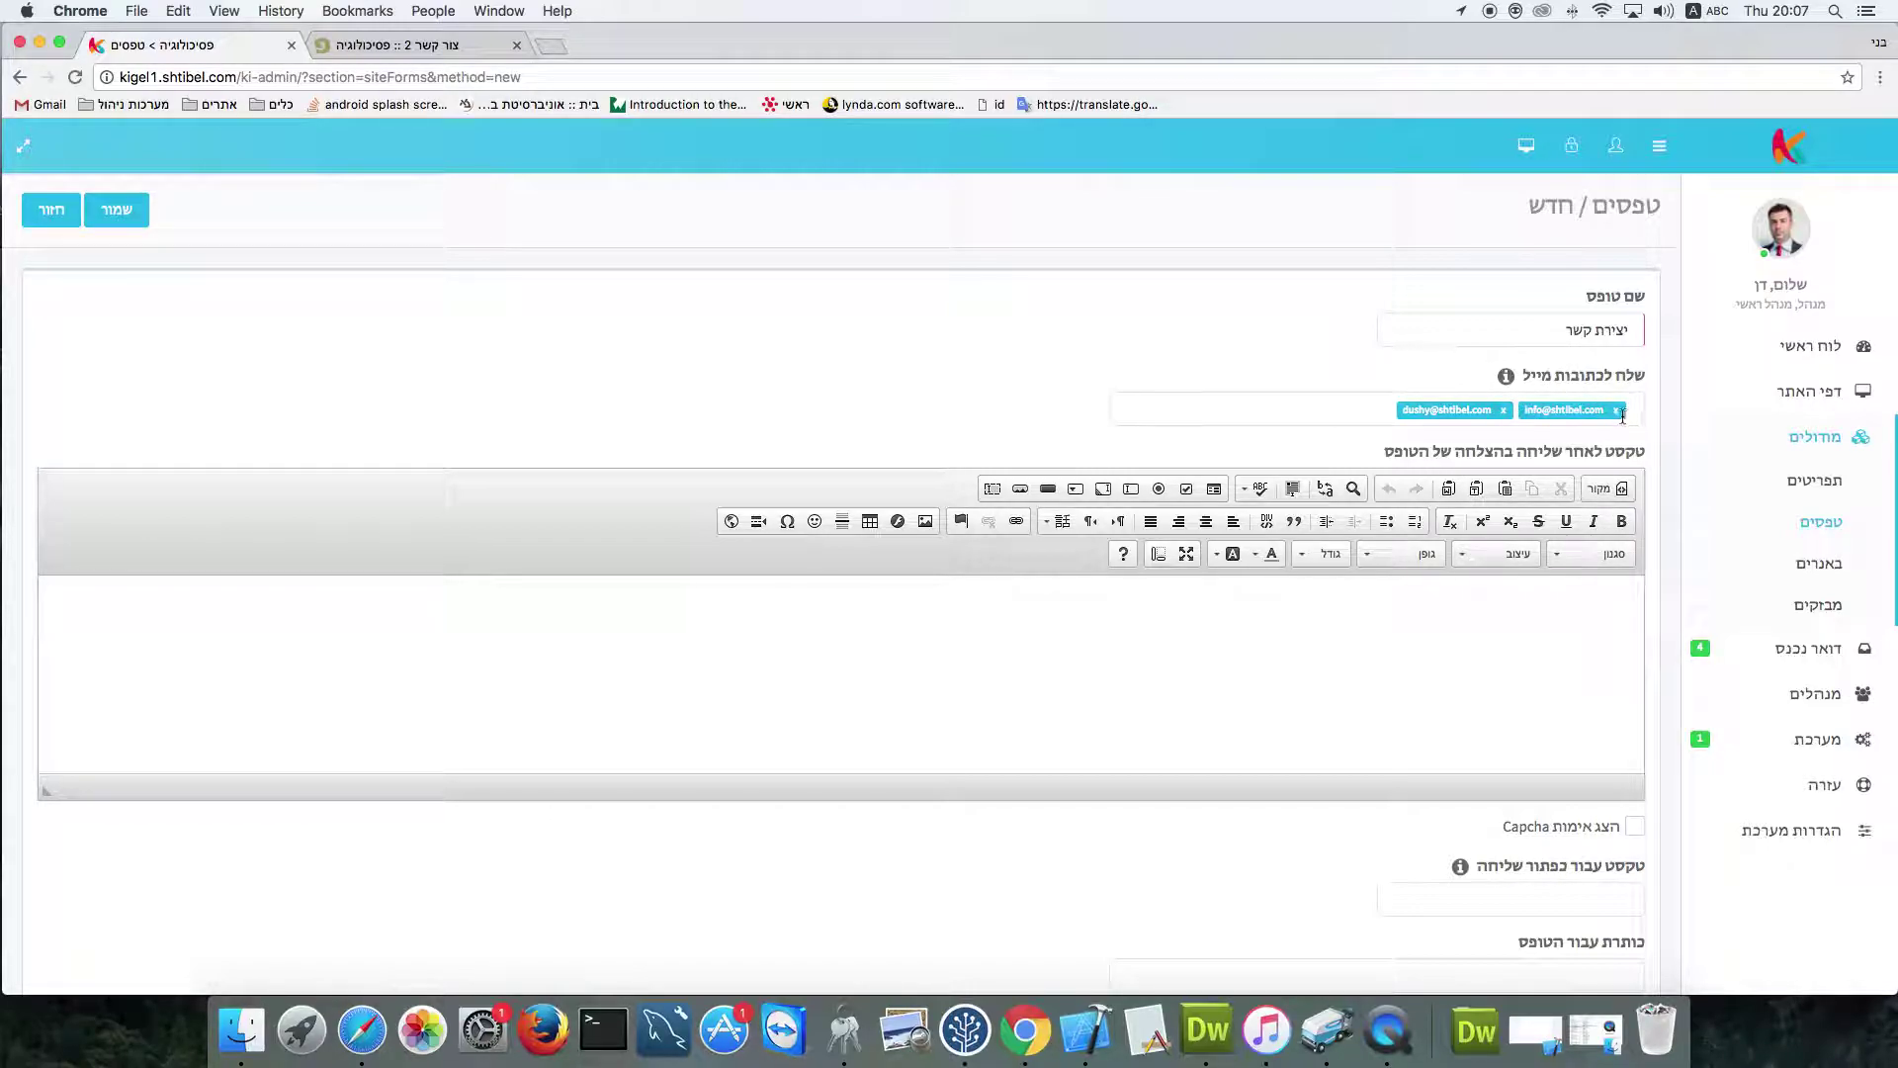
click(1617, 414)
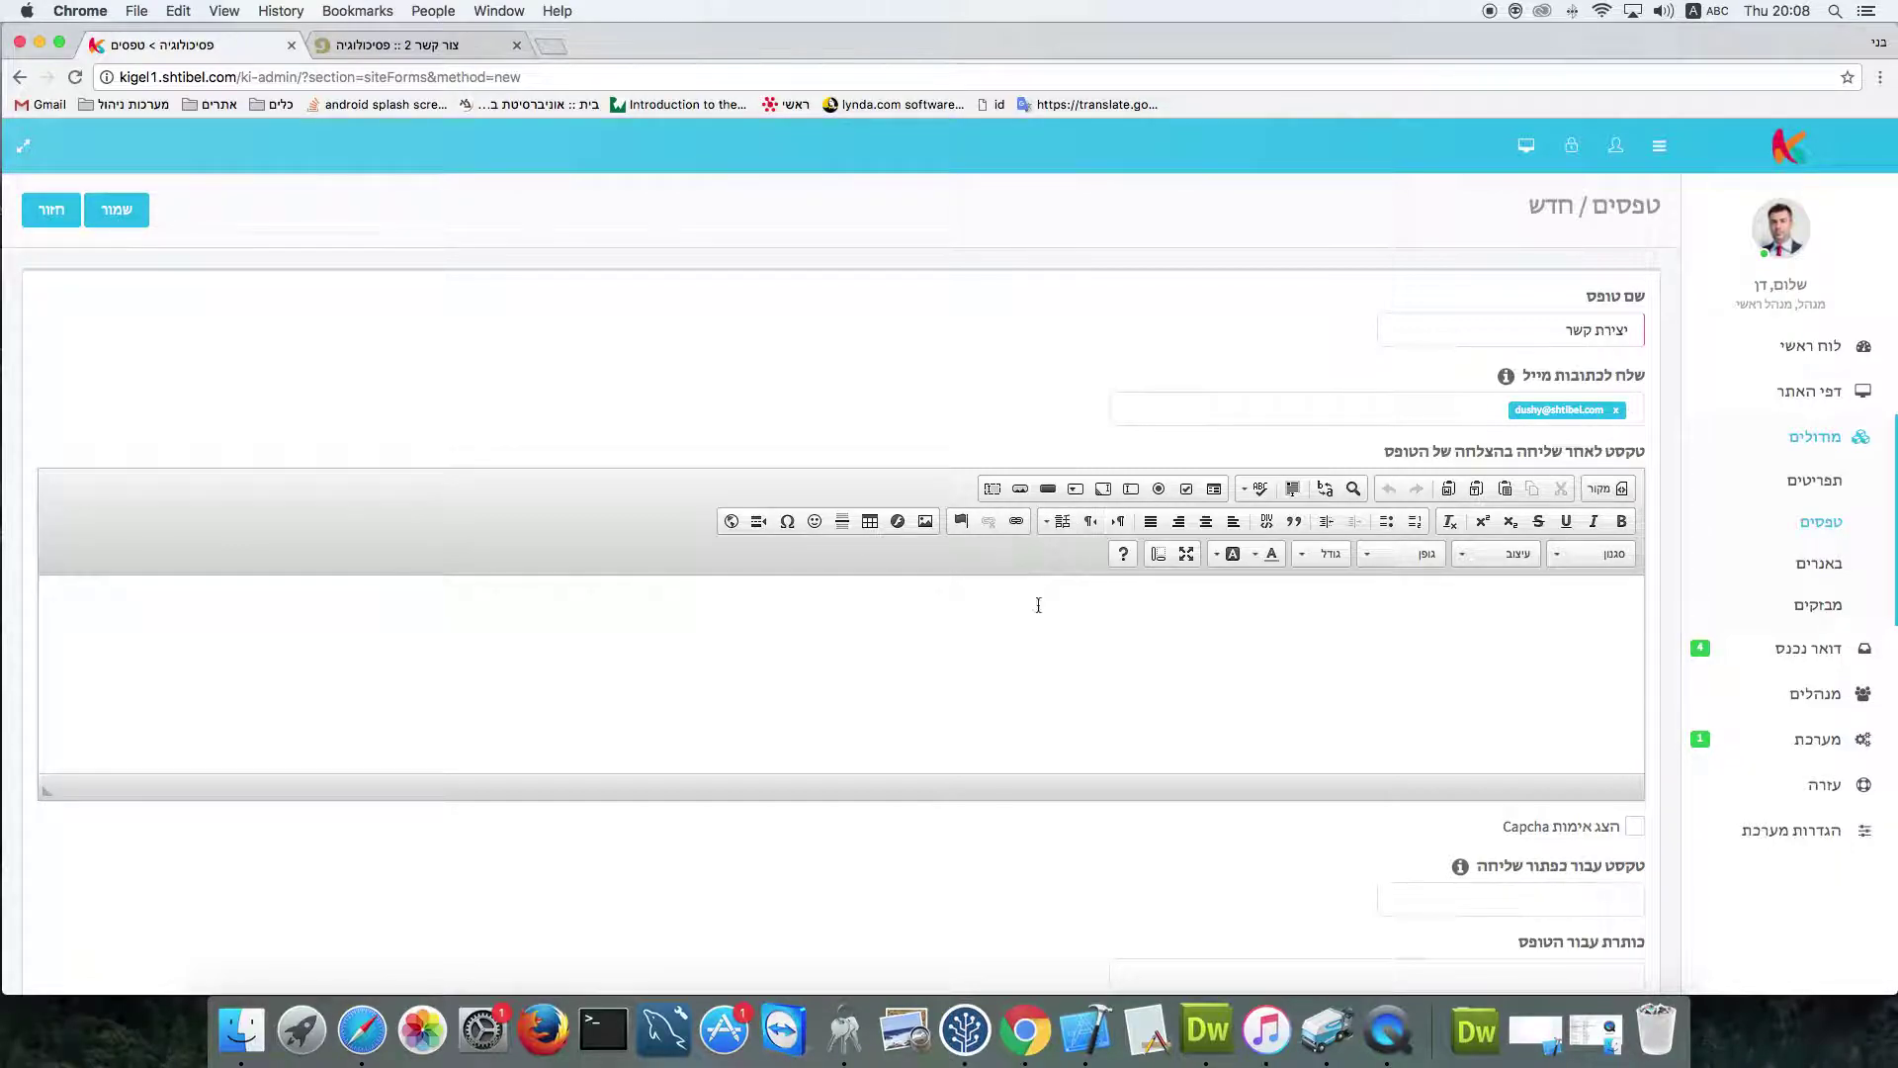
Set the success message to 'הטרטים נתקבלו בהצלחה' and enable Captcha verification
click(1453, 626)
key(super+z)
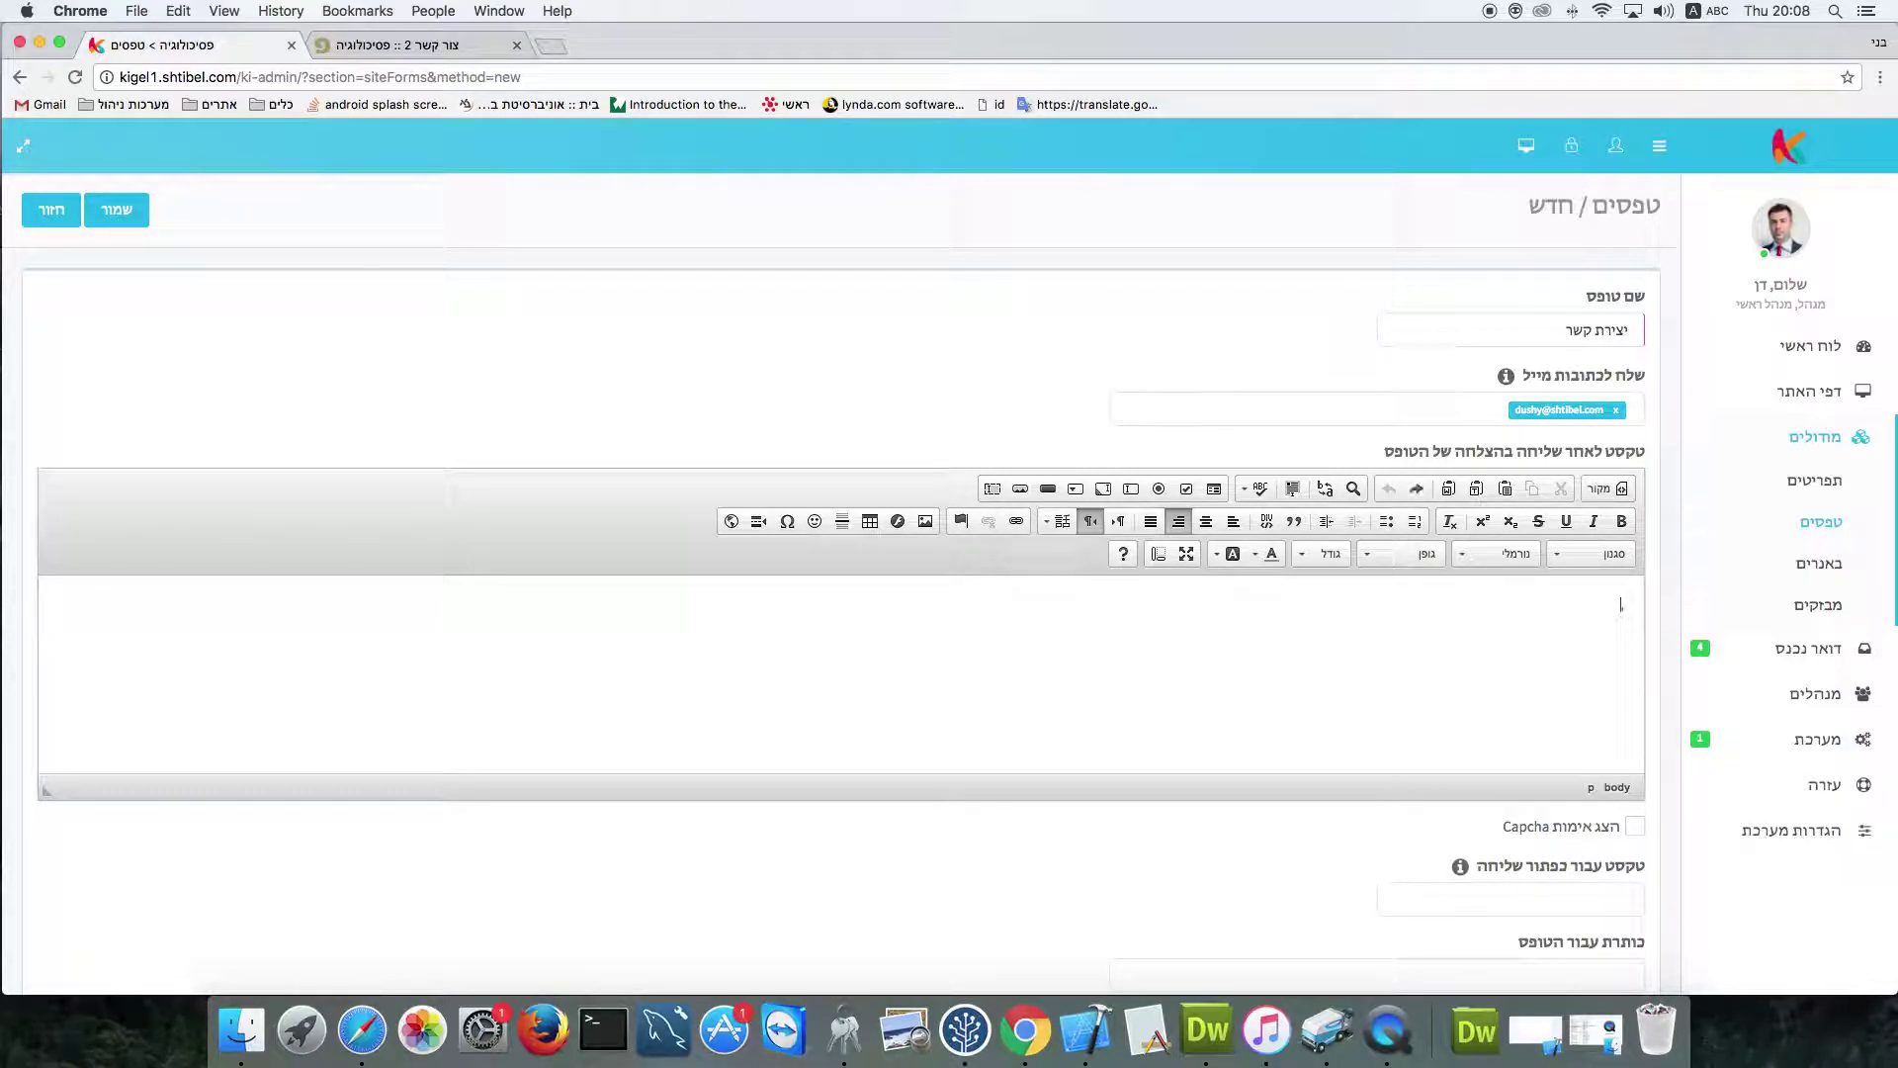
key(ctrl+space)
text(הט)
text(רטי)
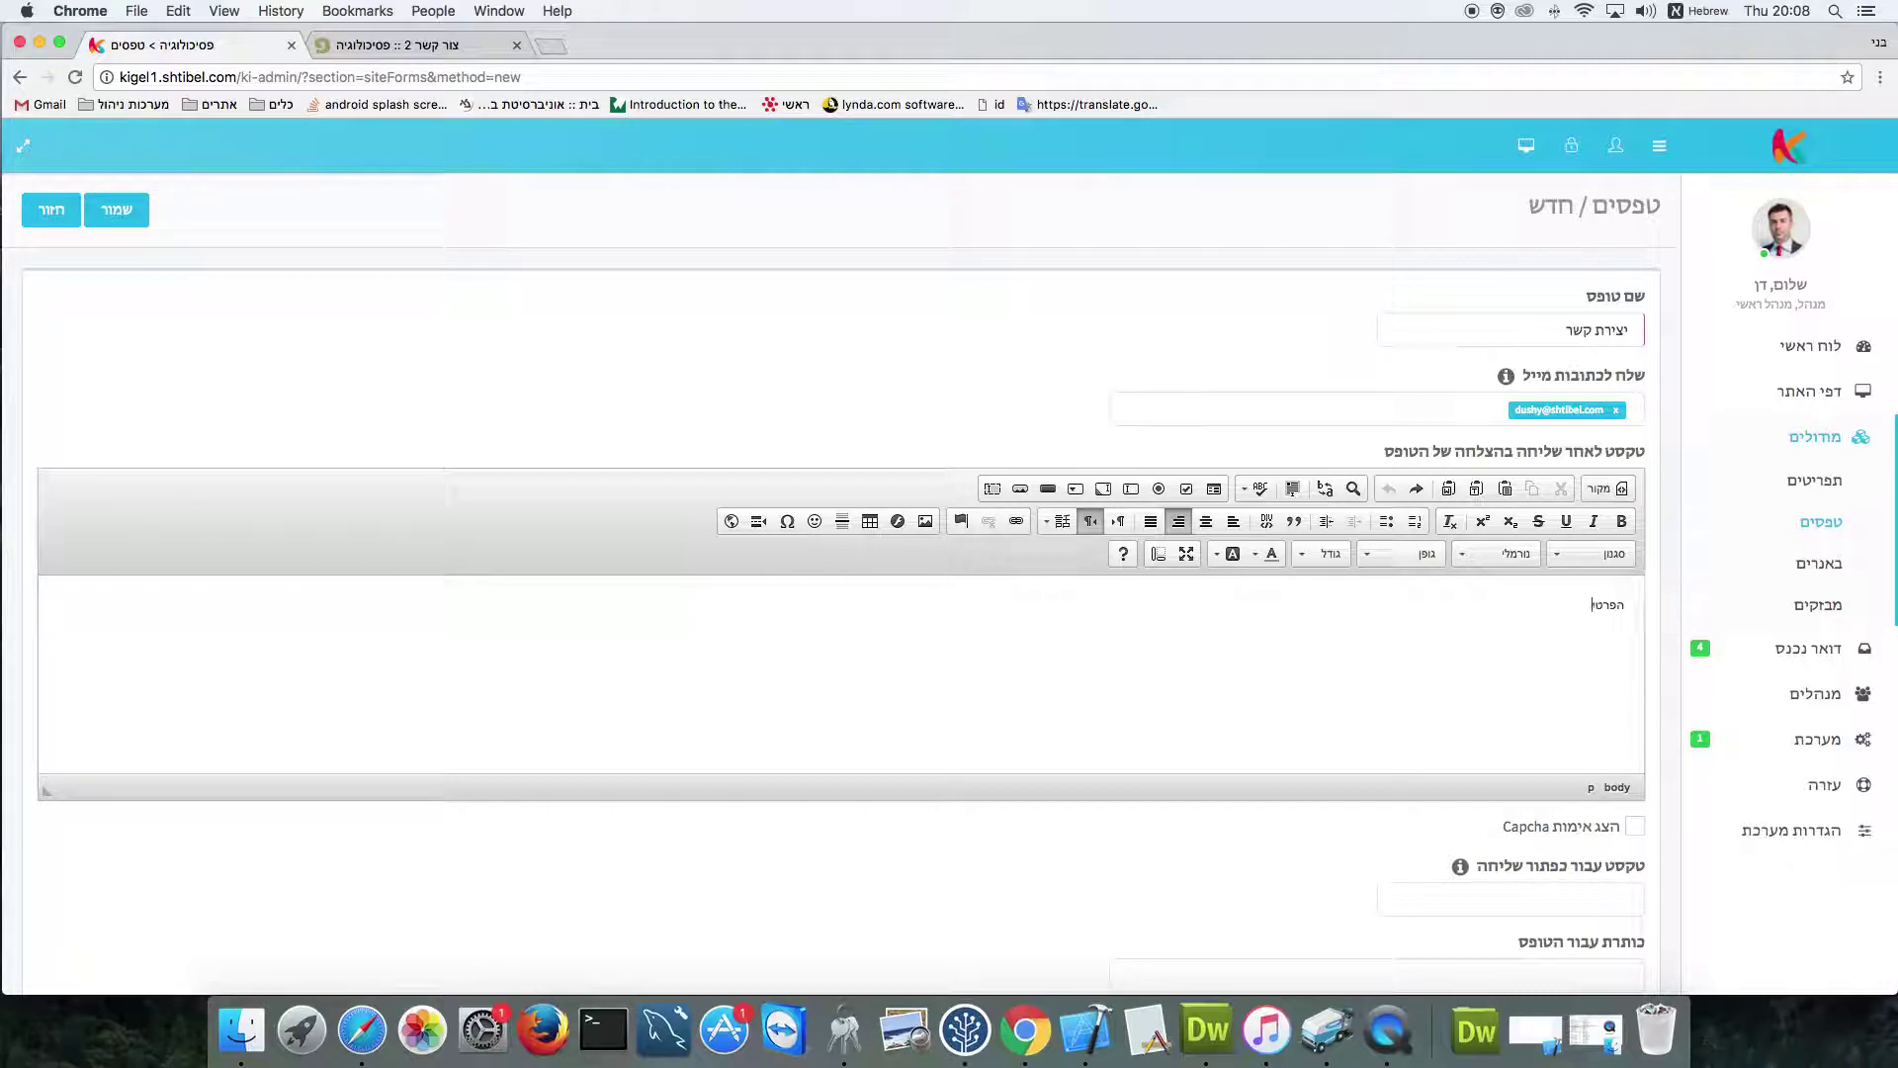
text(ם נתקבלו בהצלחה)
scroll(1453, 647, down, 2)
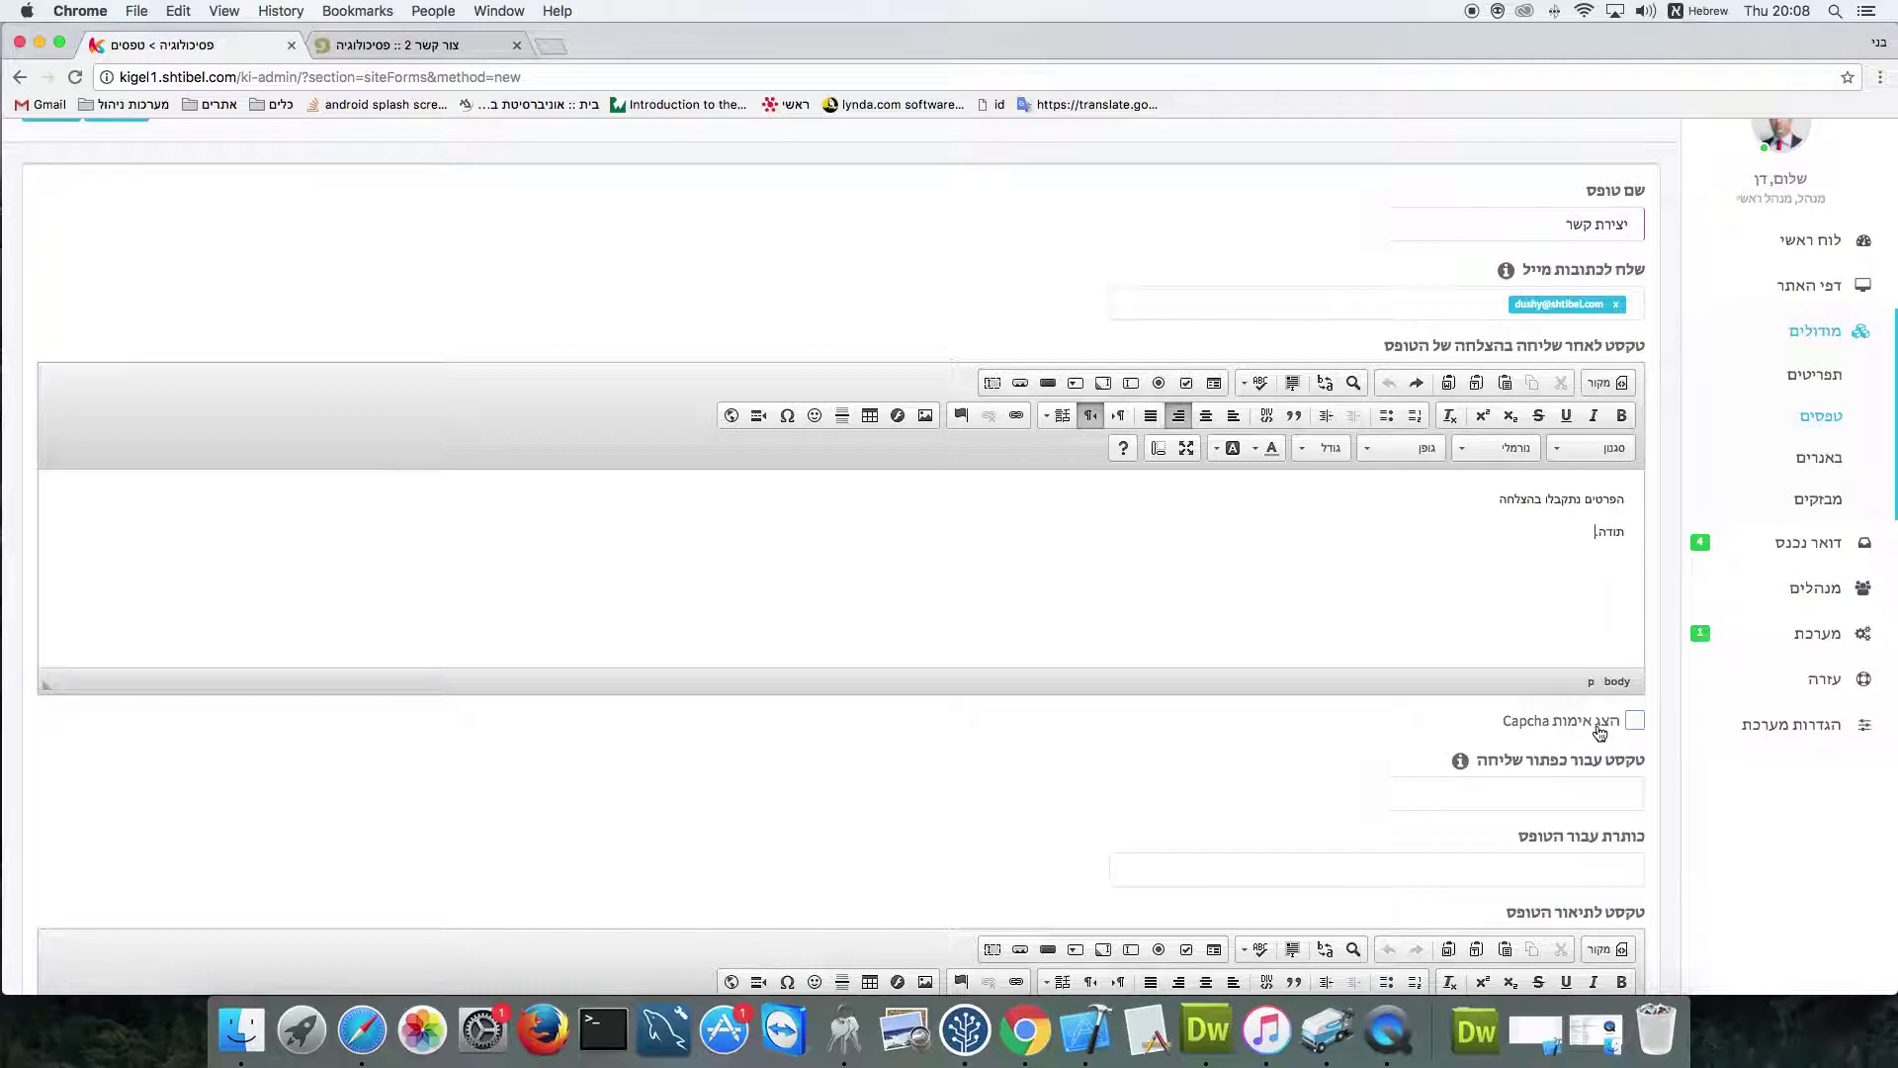
click(1635, 723)
Label the submit button 'שלח' and title the form 'יצירת קשר איתנו'
mouse_move(1463, 763)
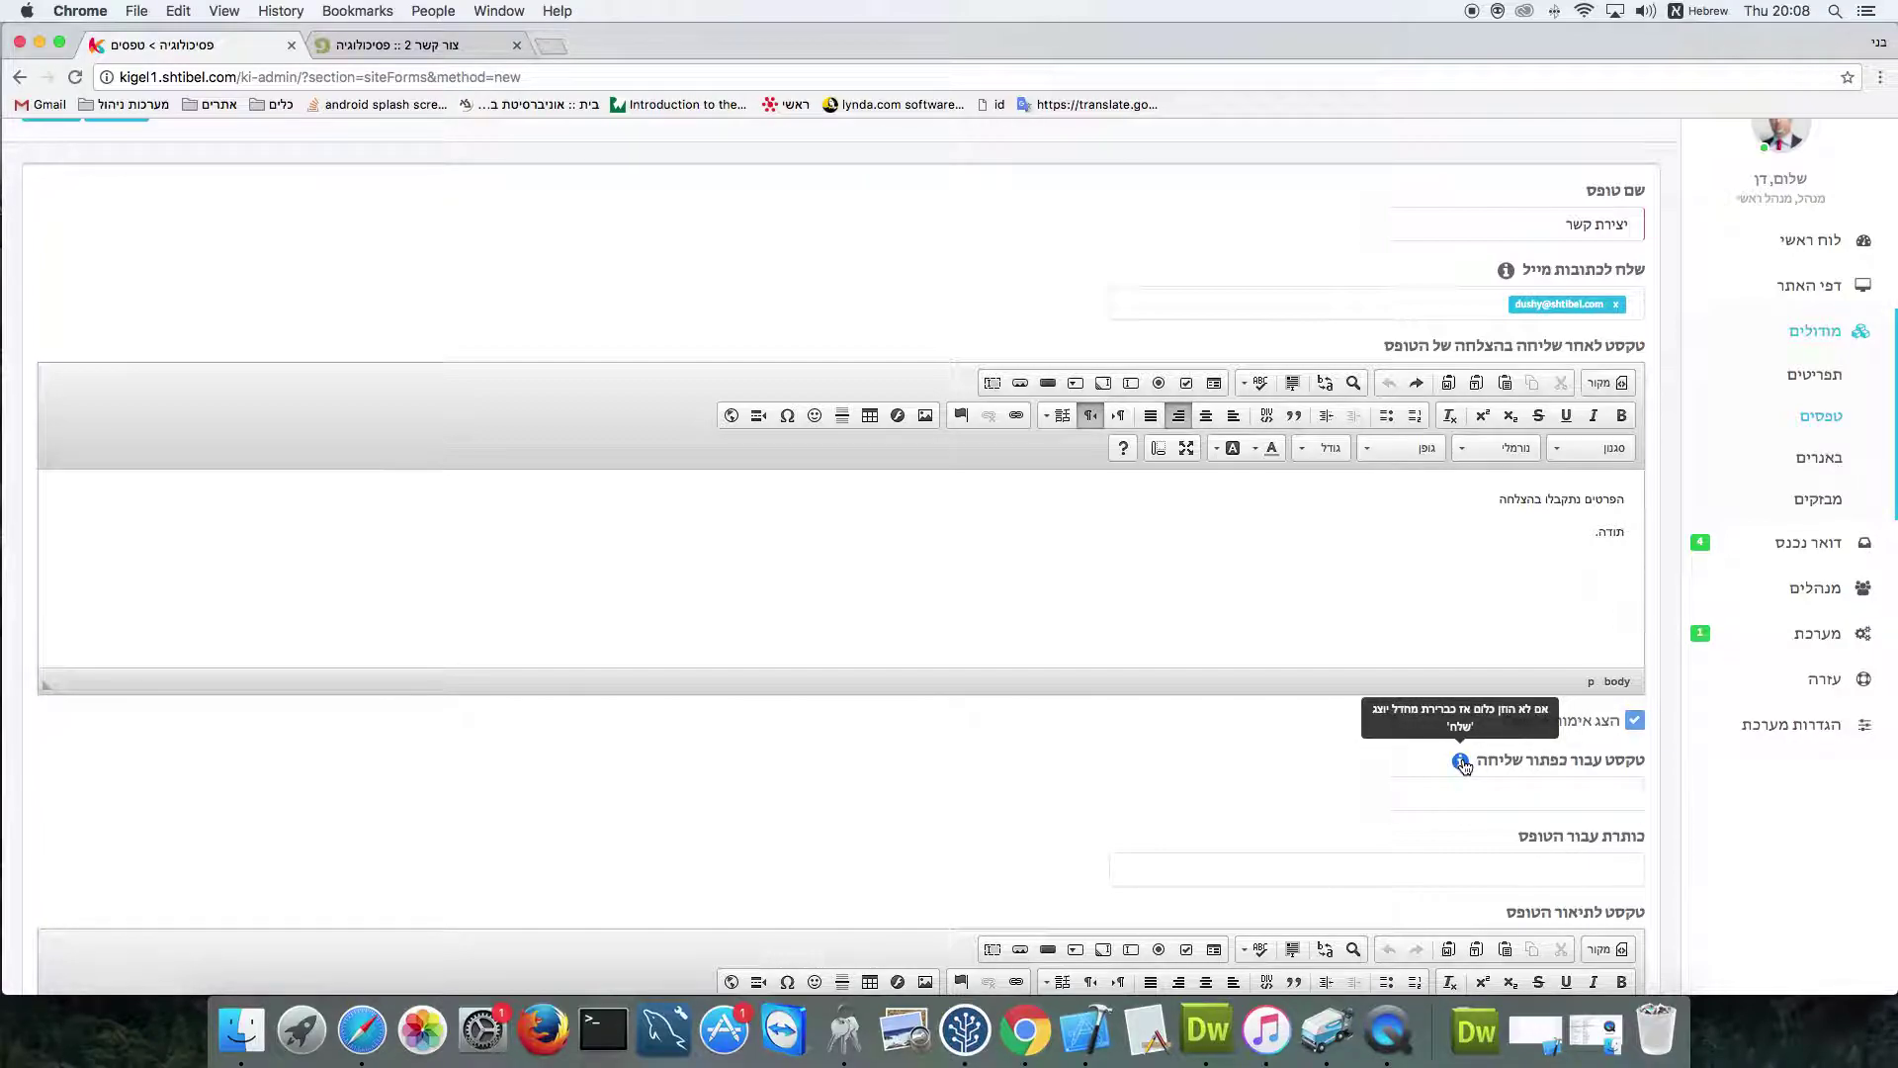
click(1543, 791)
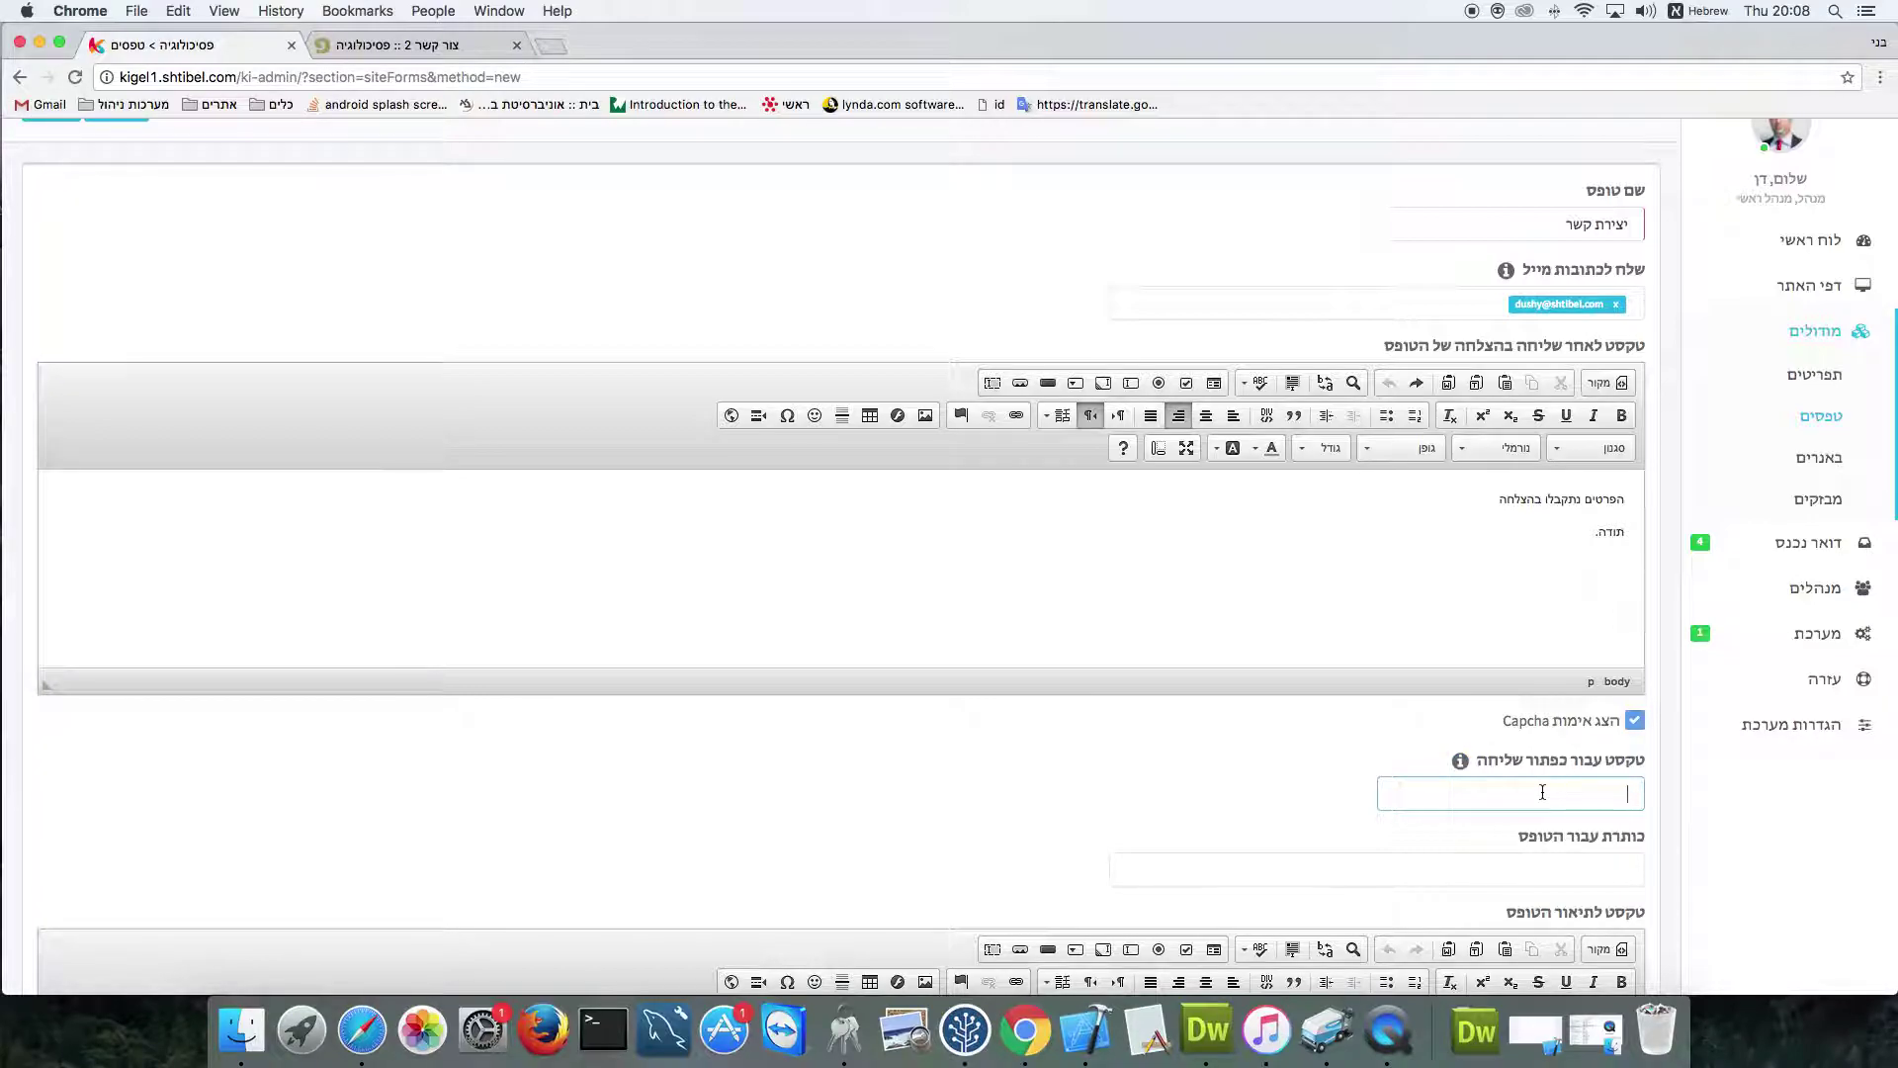
text(שלח)
click(1597, 870)
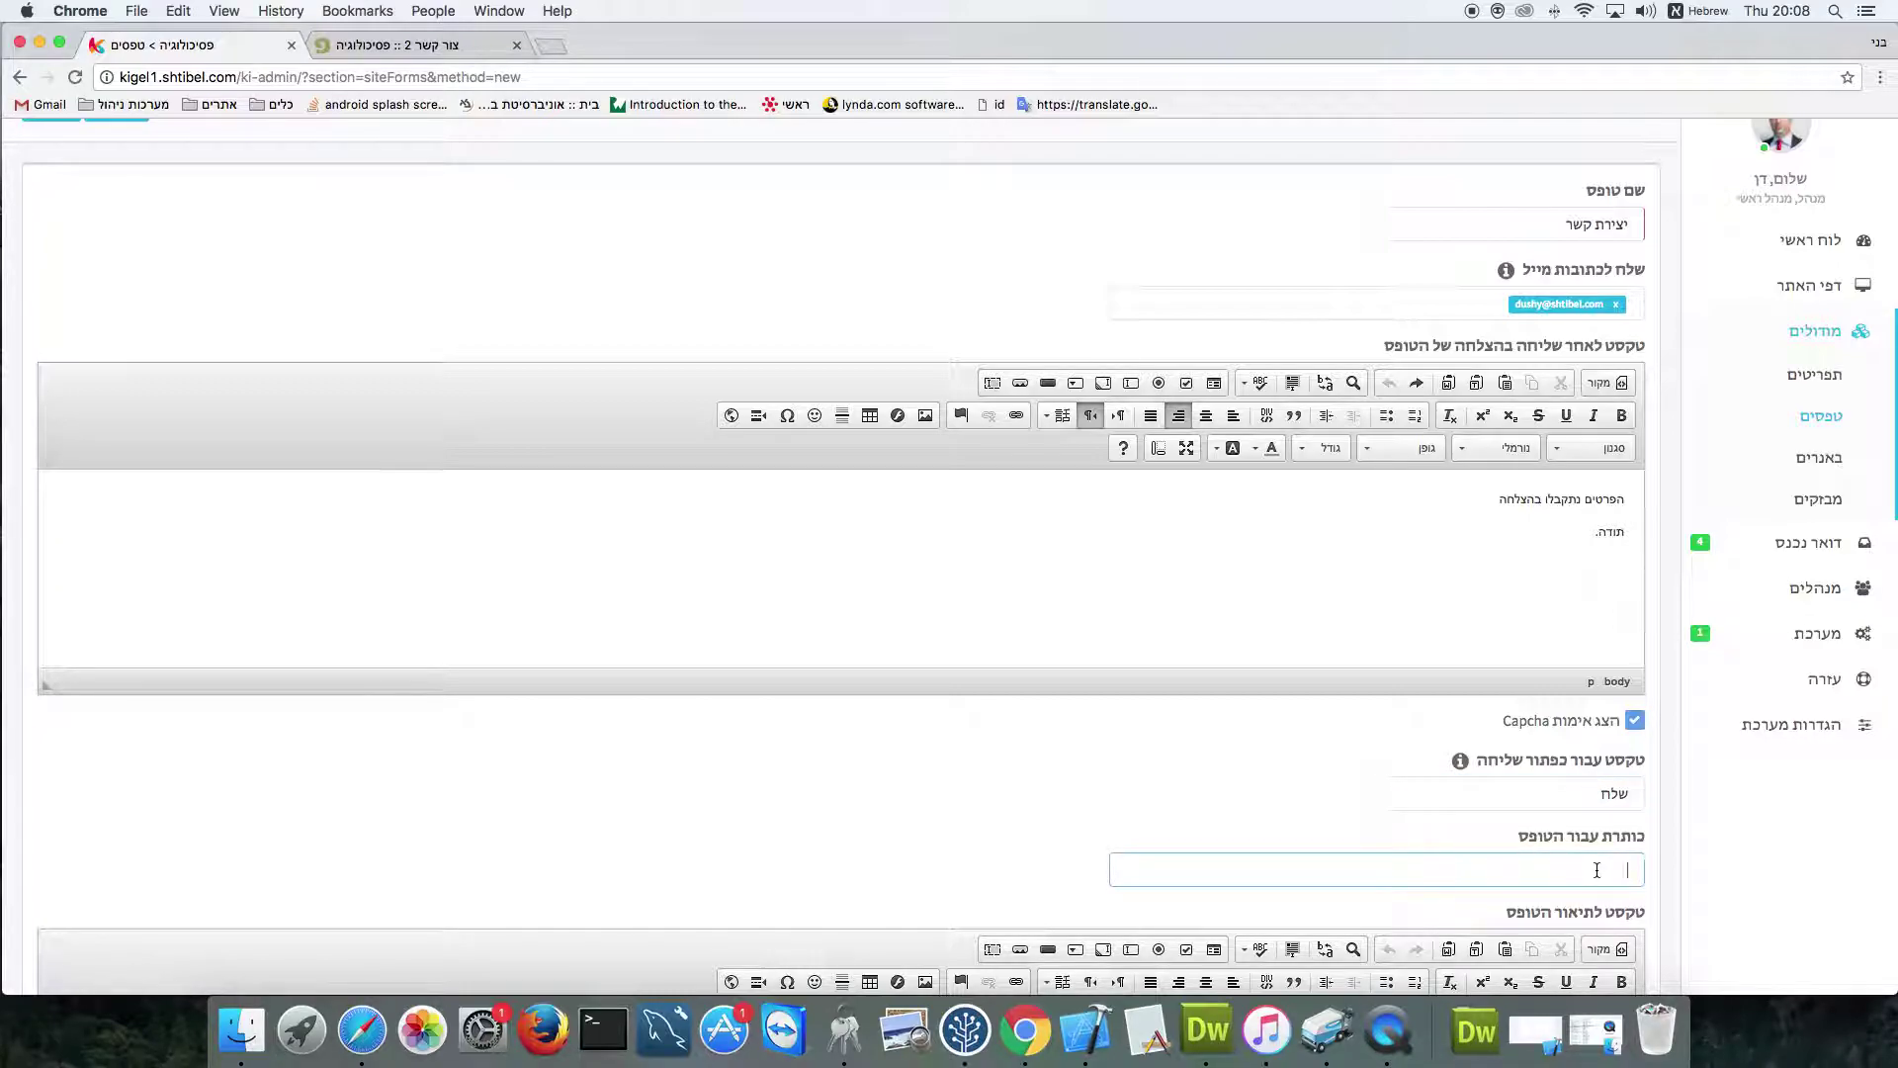
text(יצירת ק)
key(BackSpace)
text(קשר איתנו)
Enter the description 'אנא מלא את הטופס ליצירת קשר' and save the יצירת קשר form
scroll(1651, 848, down, 5)
click(1547, 821)
text(אנא מלא את)
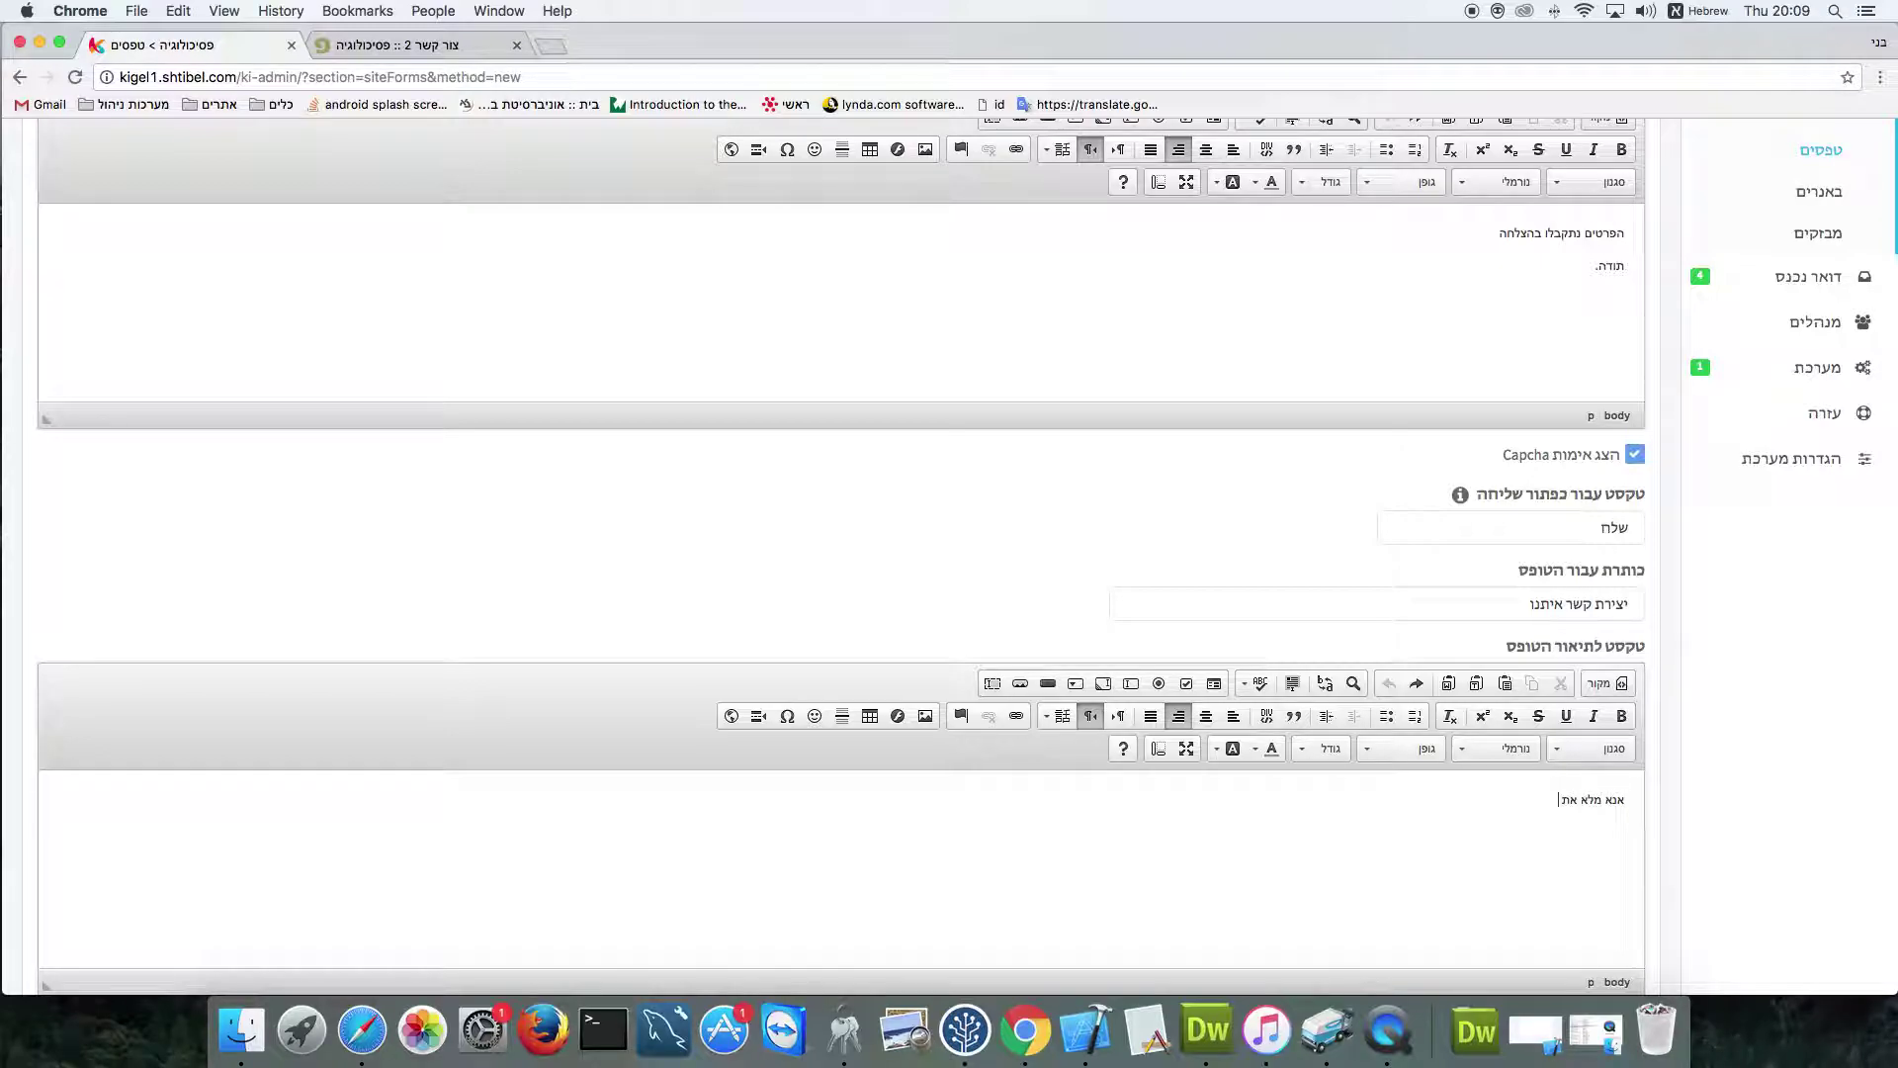
text( הטופס ליצירת קשר)
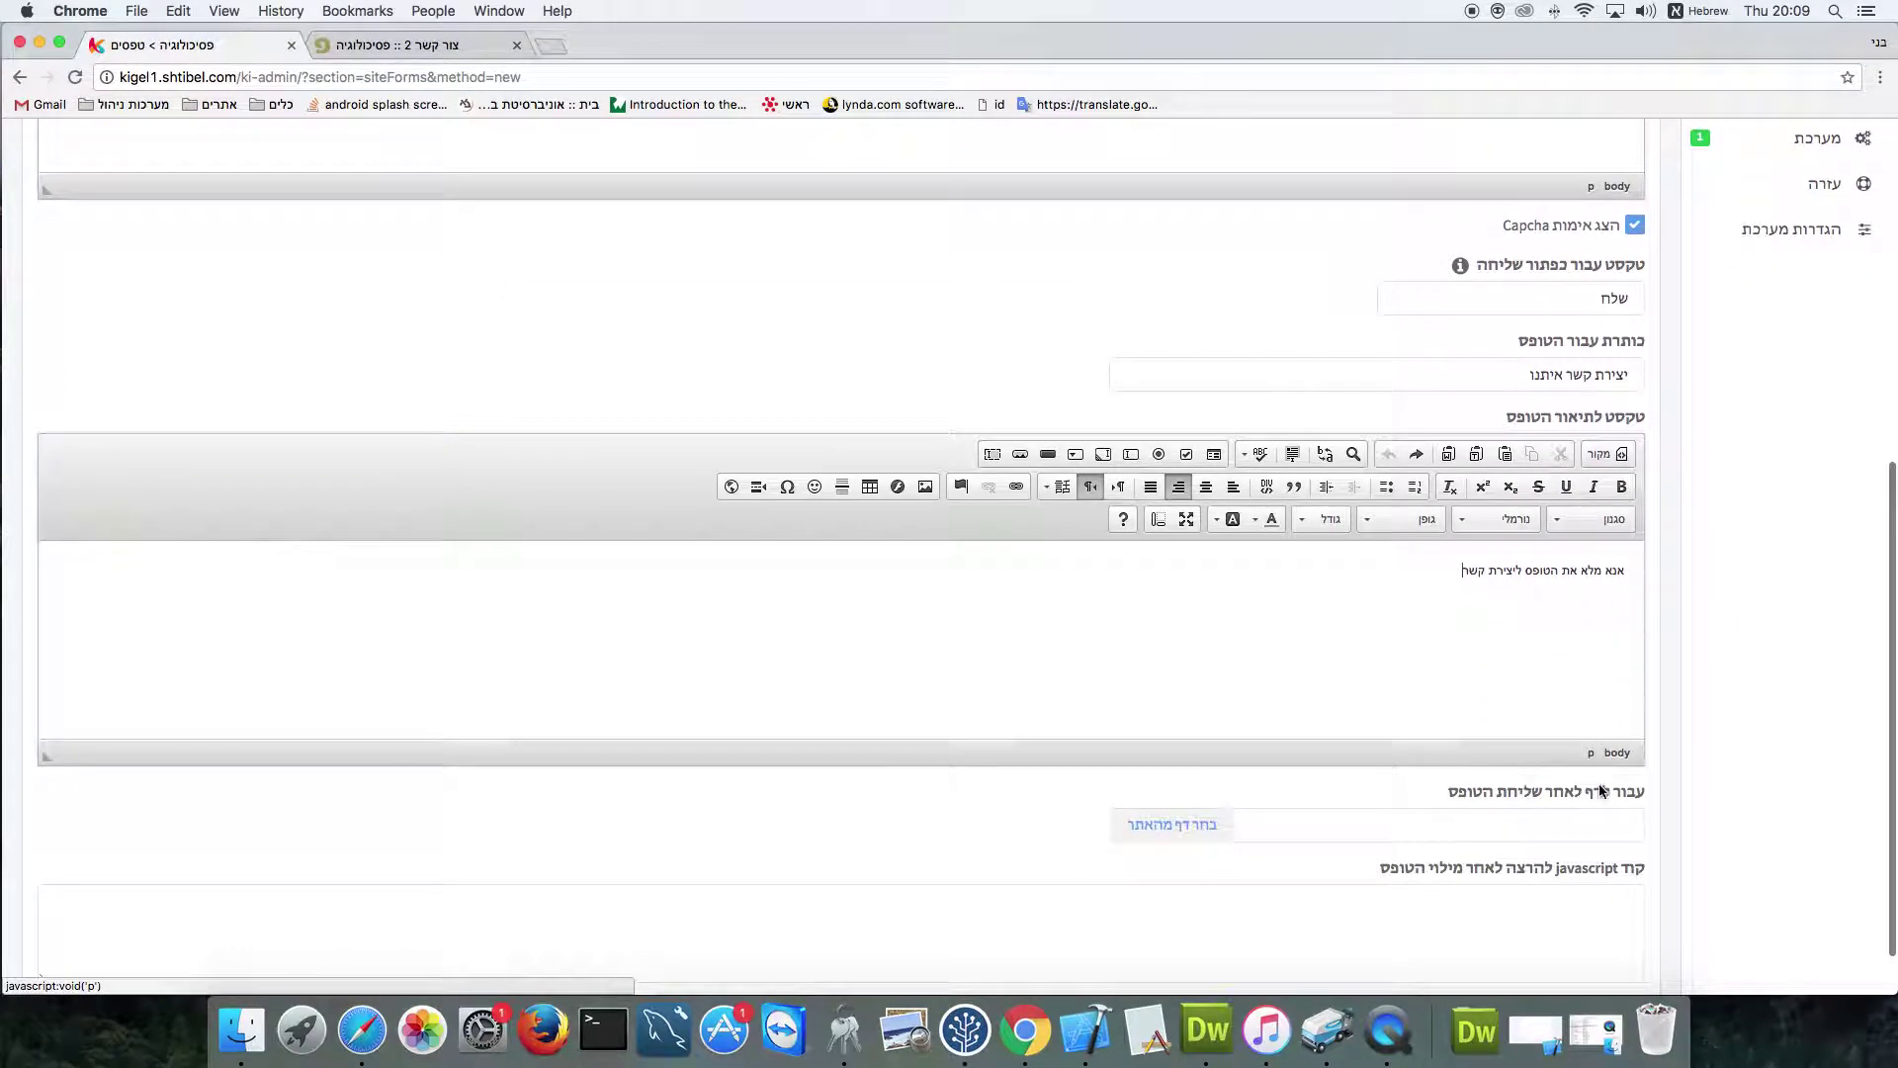
scroll(1623, 806, up, 1)
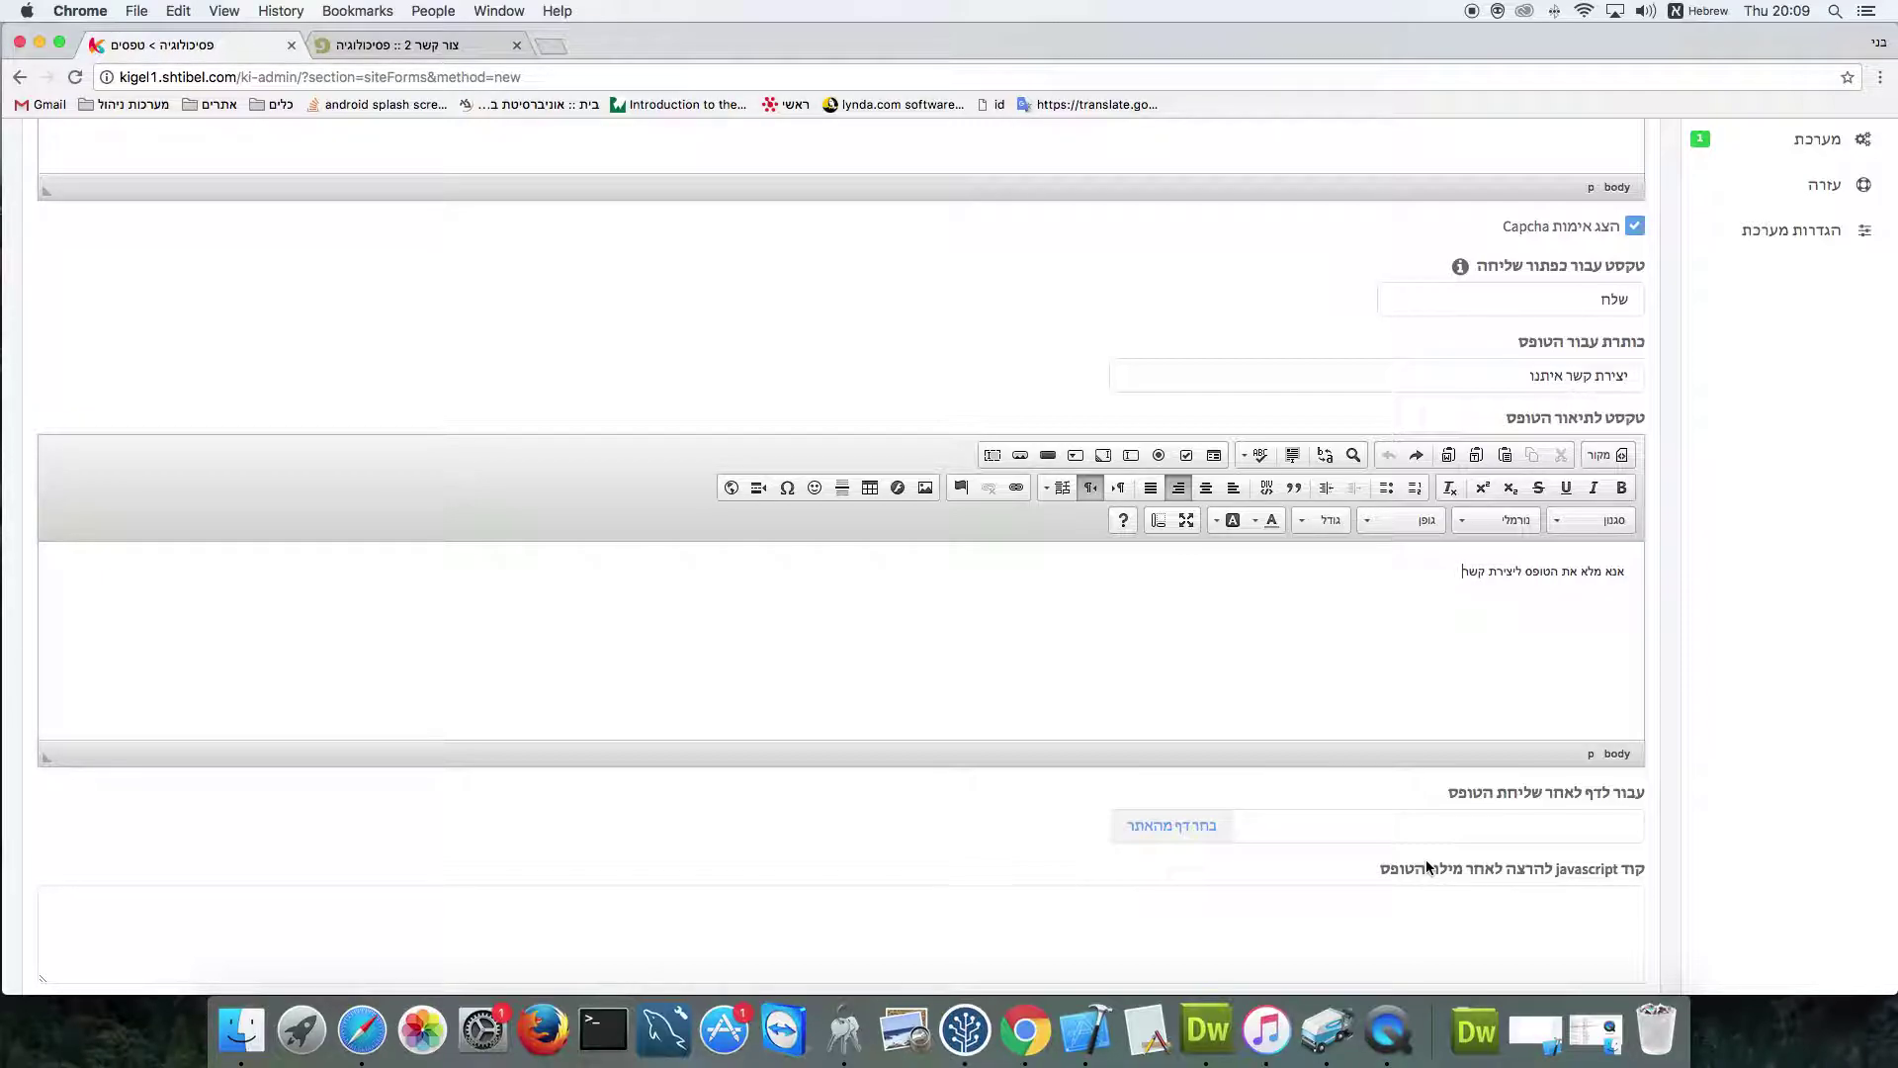
scroll(1370, 838, up, 10)
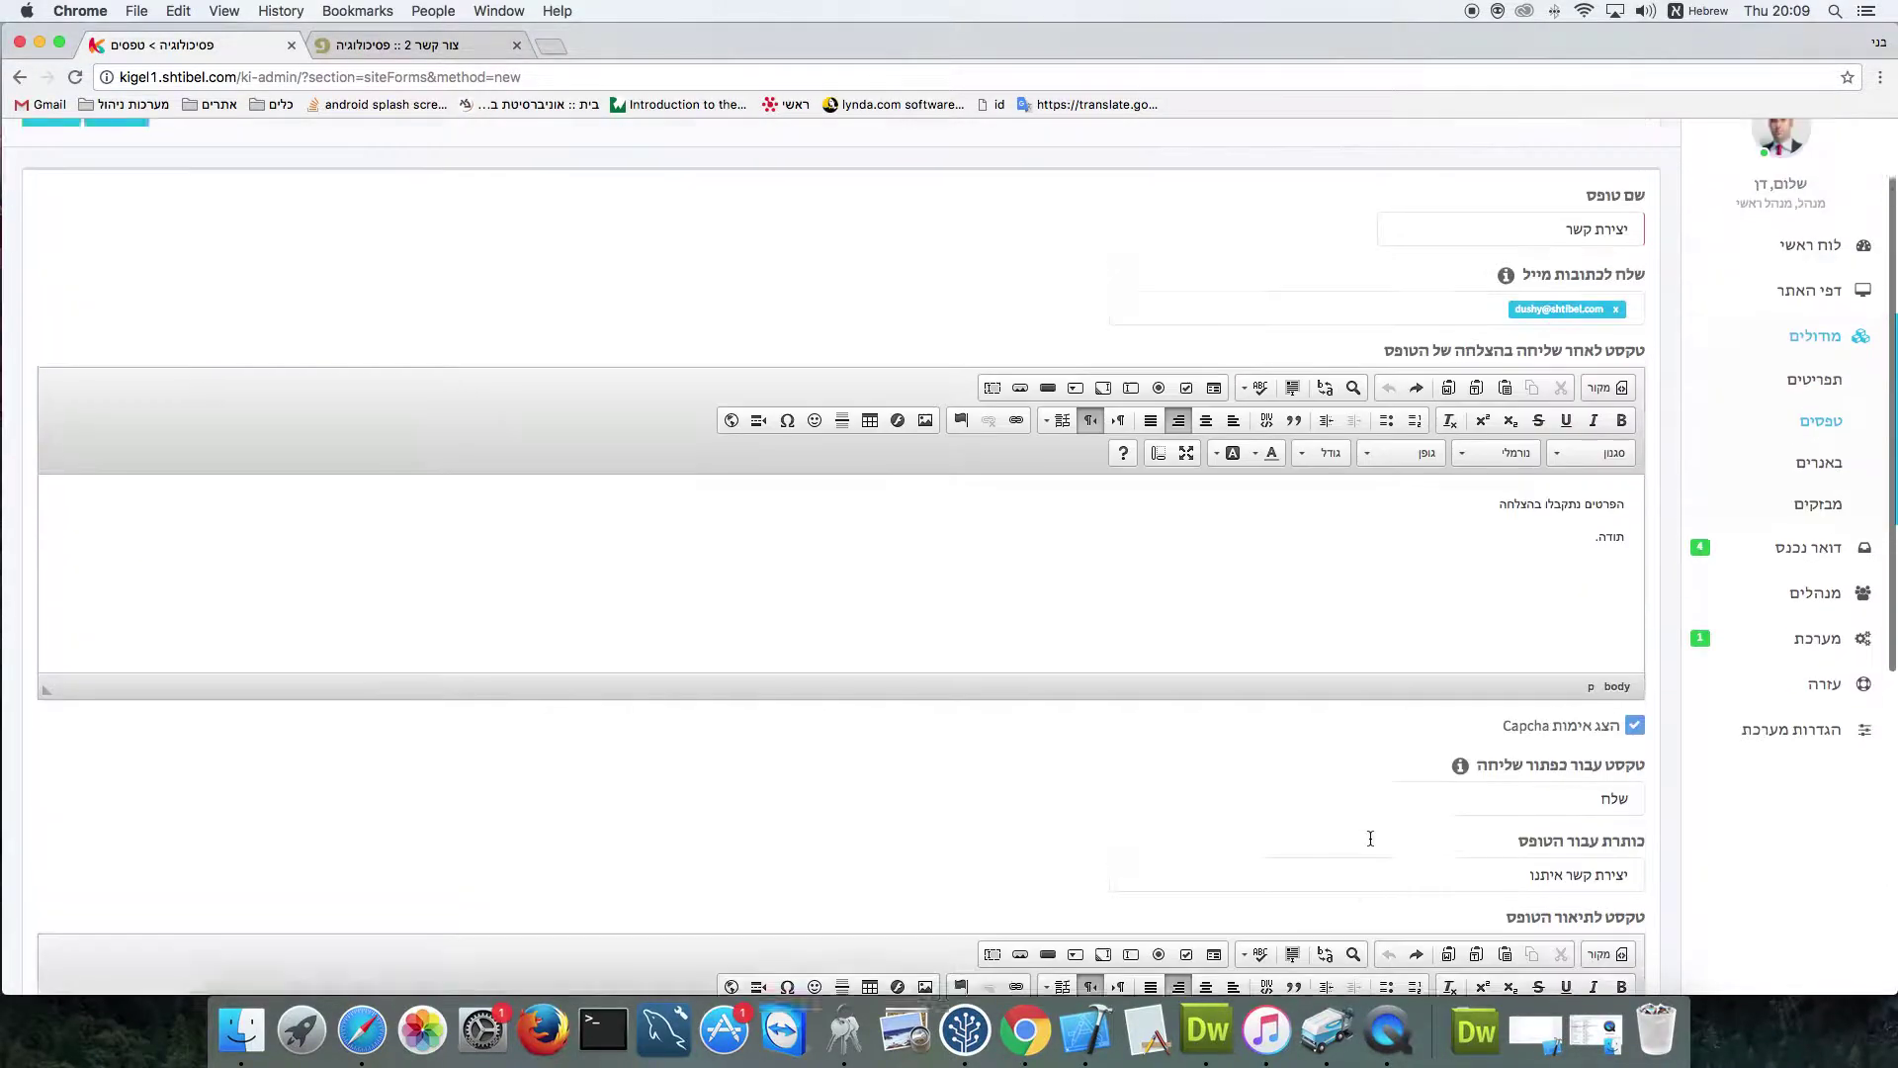
click(139, 226)
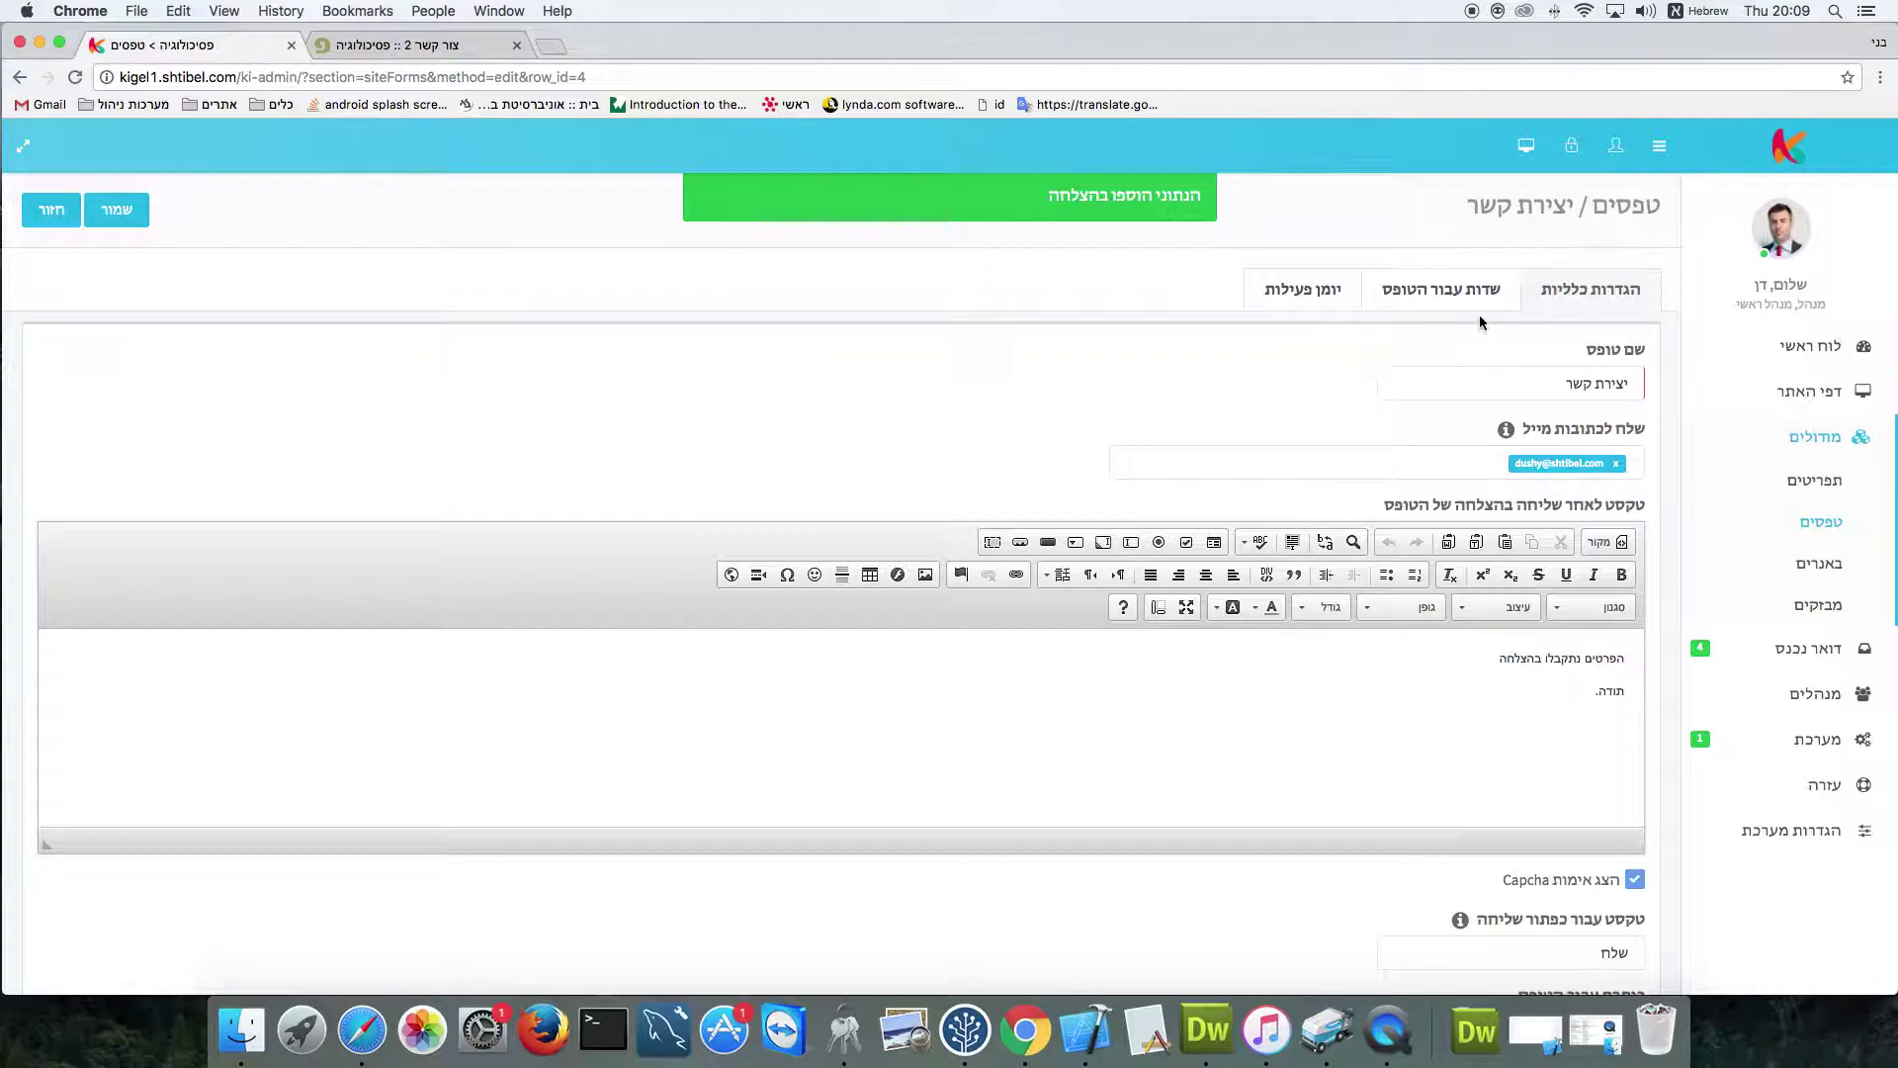
In the form's fields tab, add a new field and begin naming it 'שם מלא'
click(1438, 289)
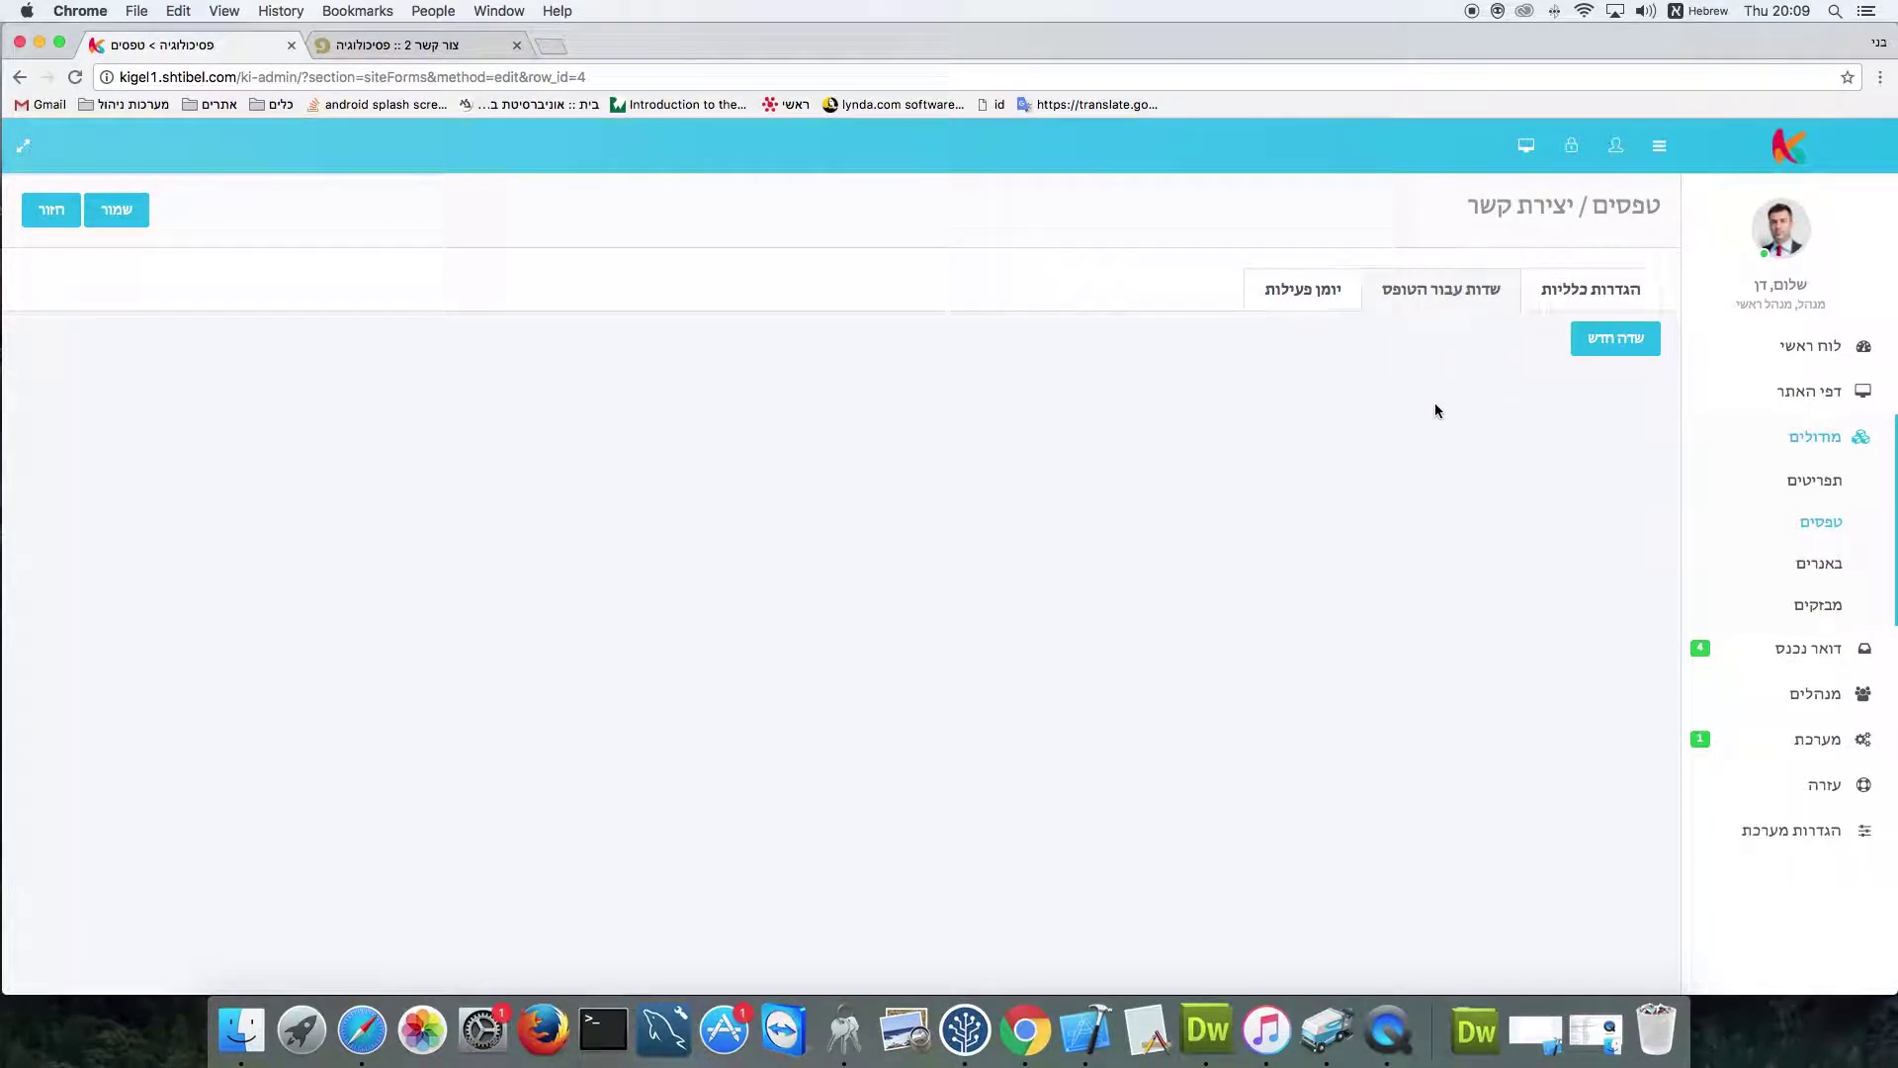
click(1616, 346)
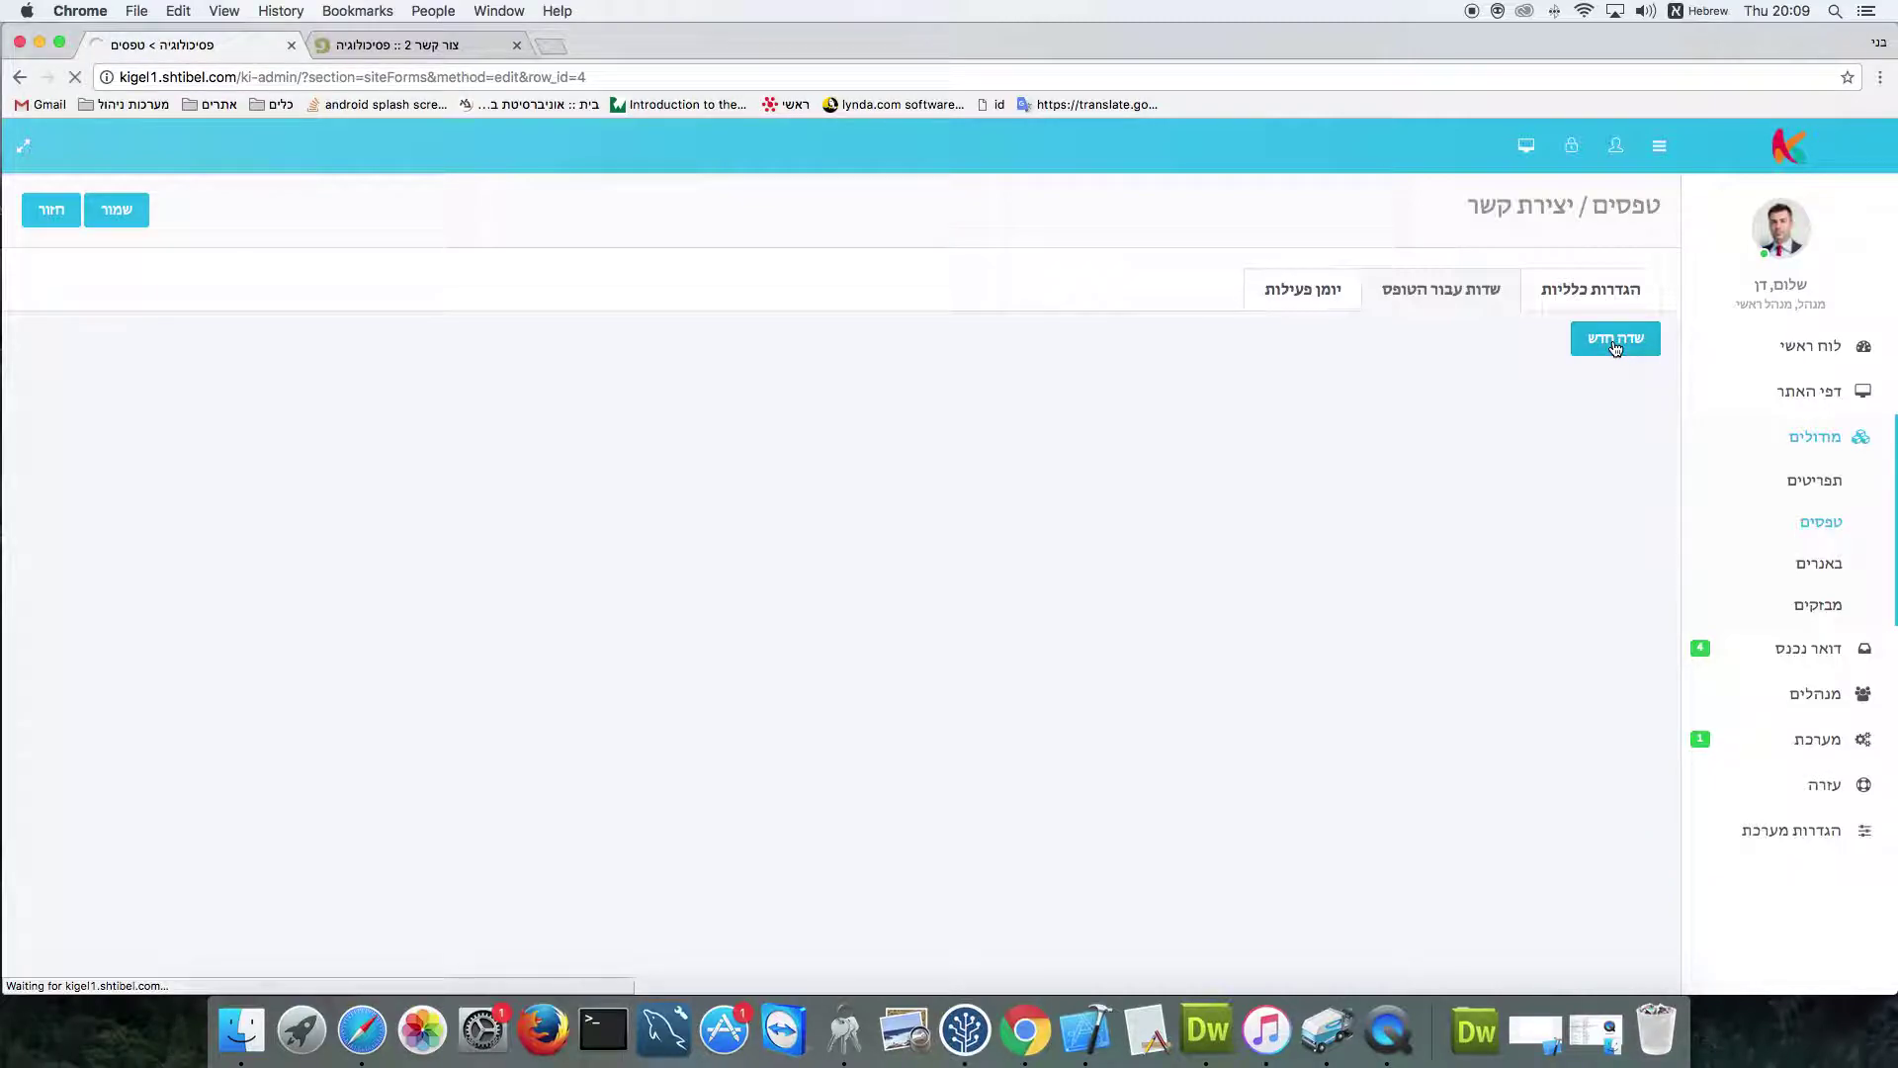
click(1598, 338)
text(שם מלא)
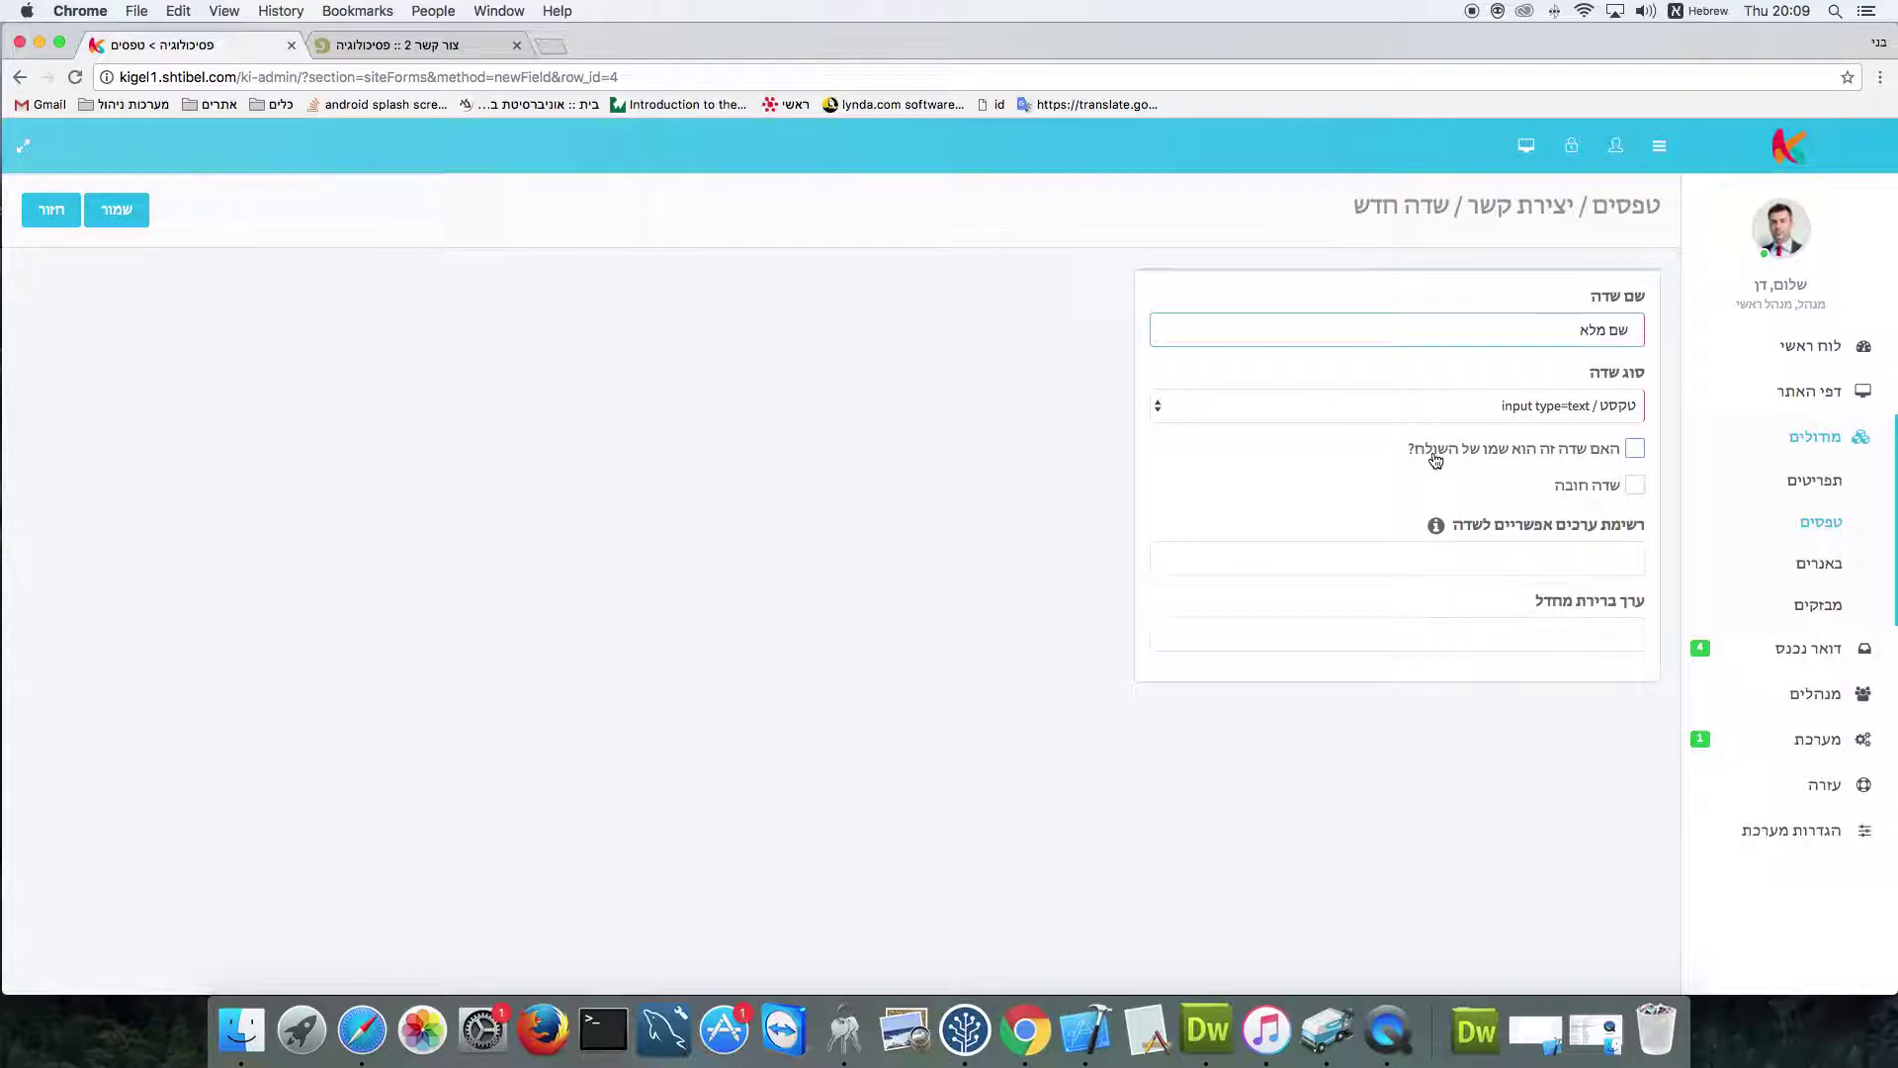
Mark the שם מלא field as the sender's name and as required, then save it
click(1636, 450)
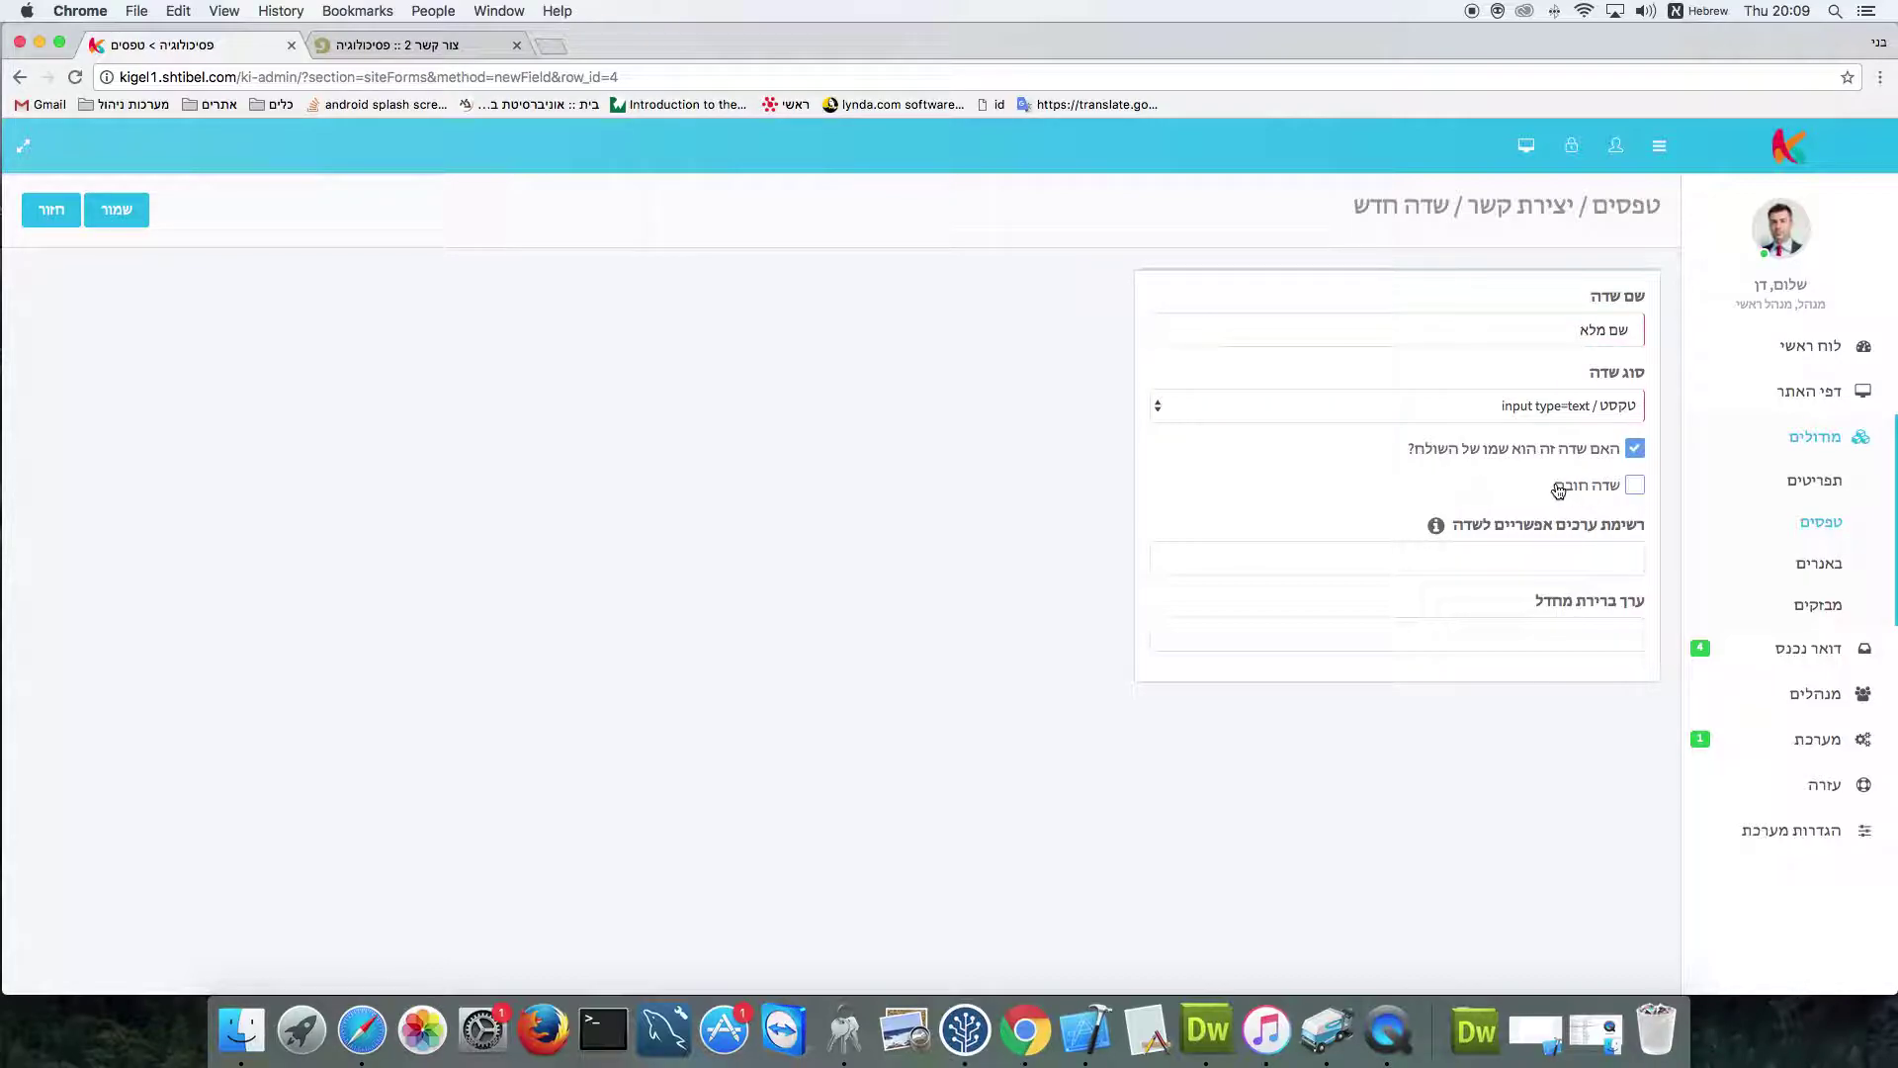
click(1634, 487)
mouse_move(1442, 530)
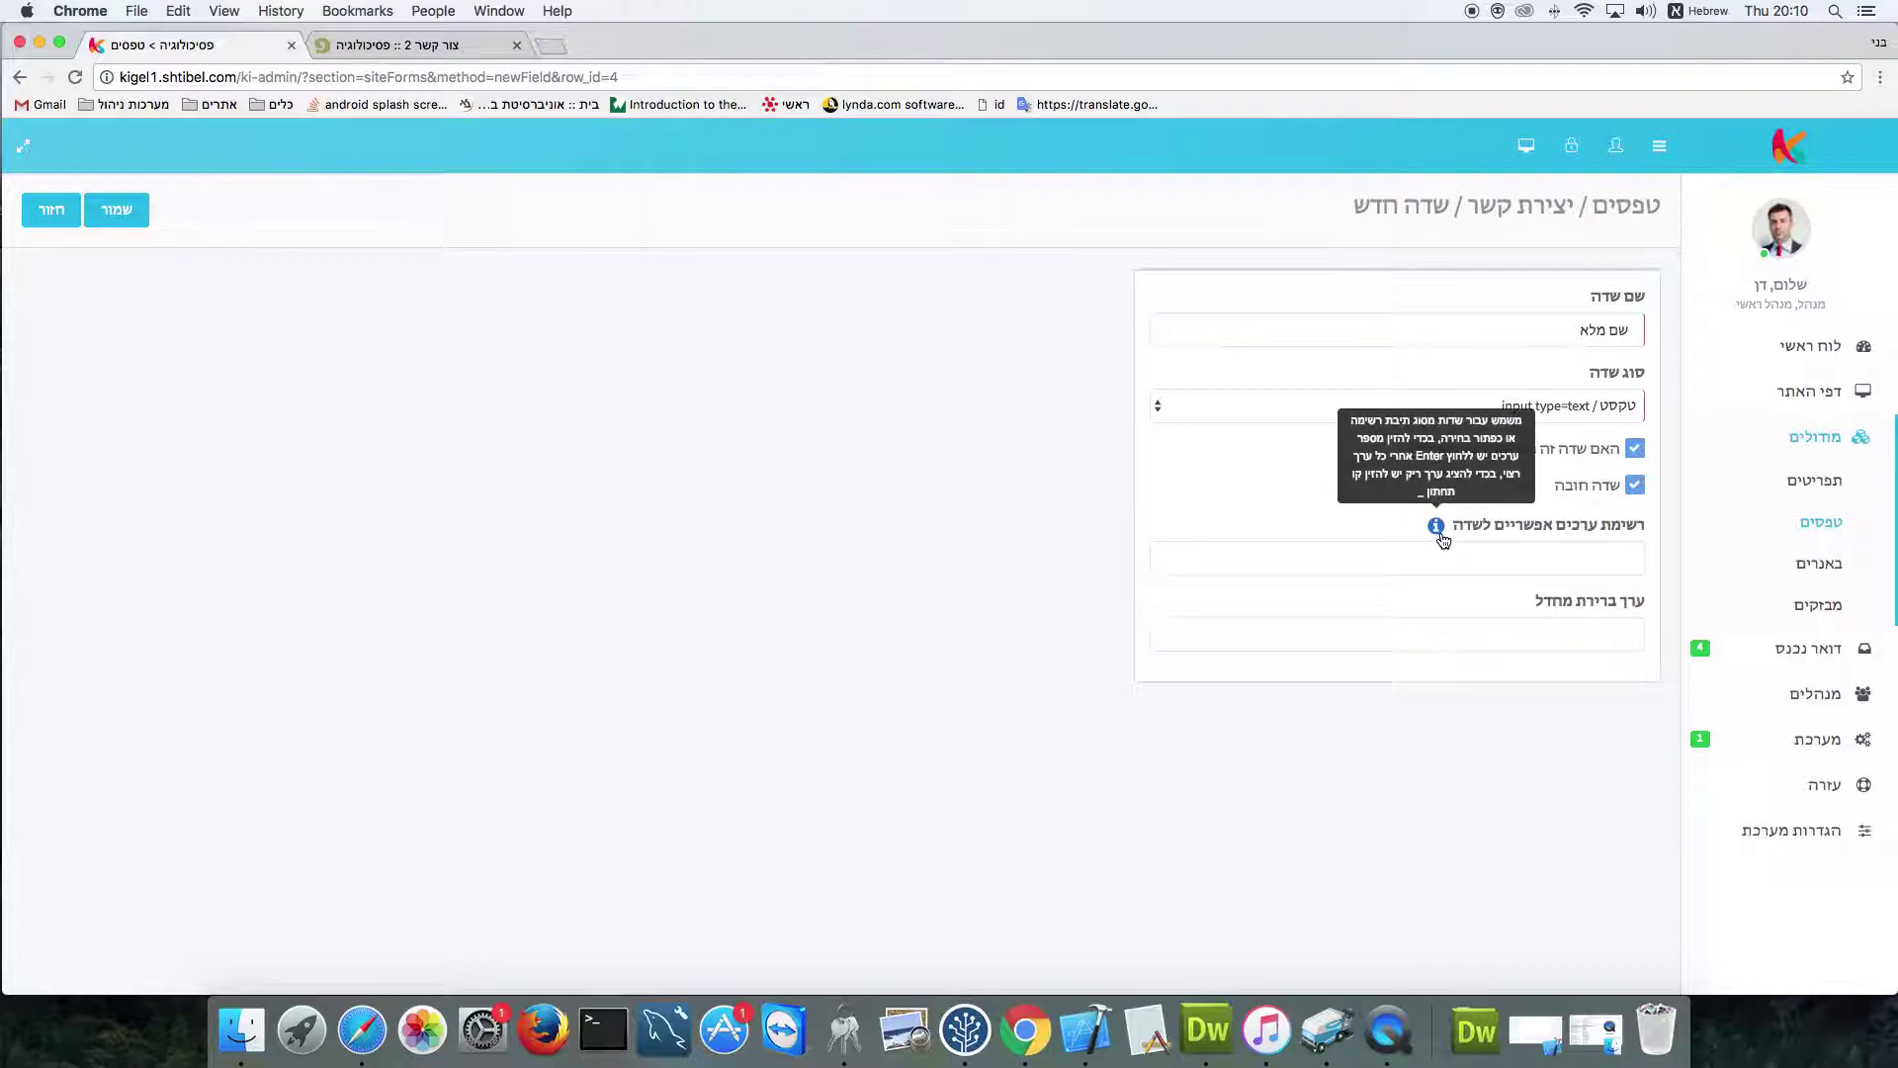
click(116, 209)
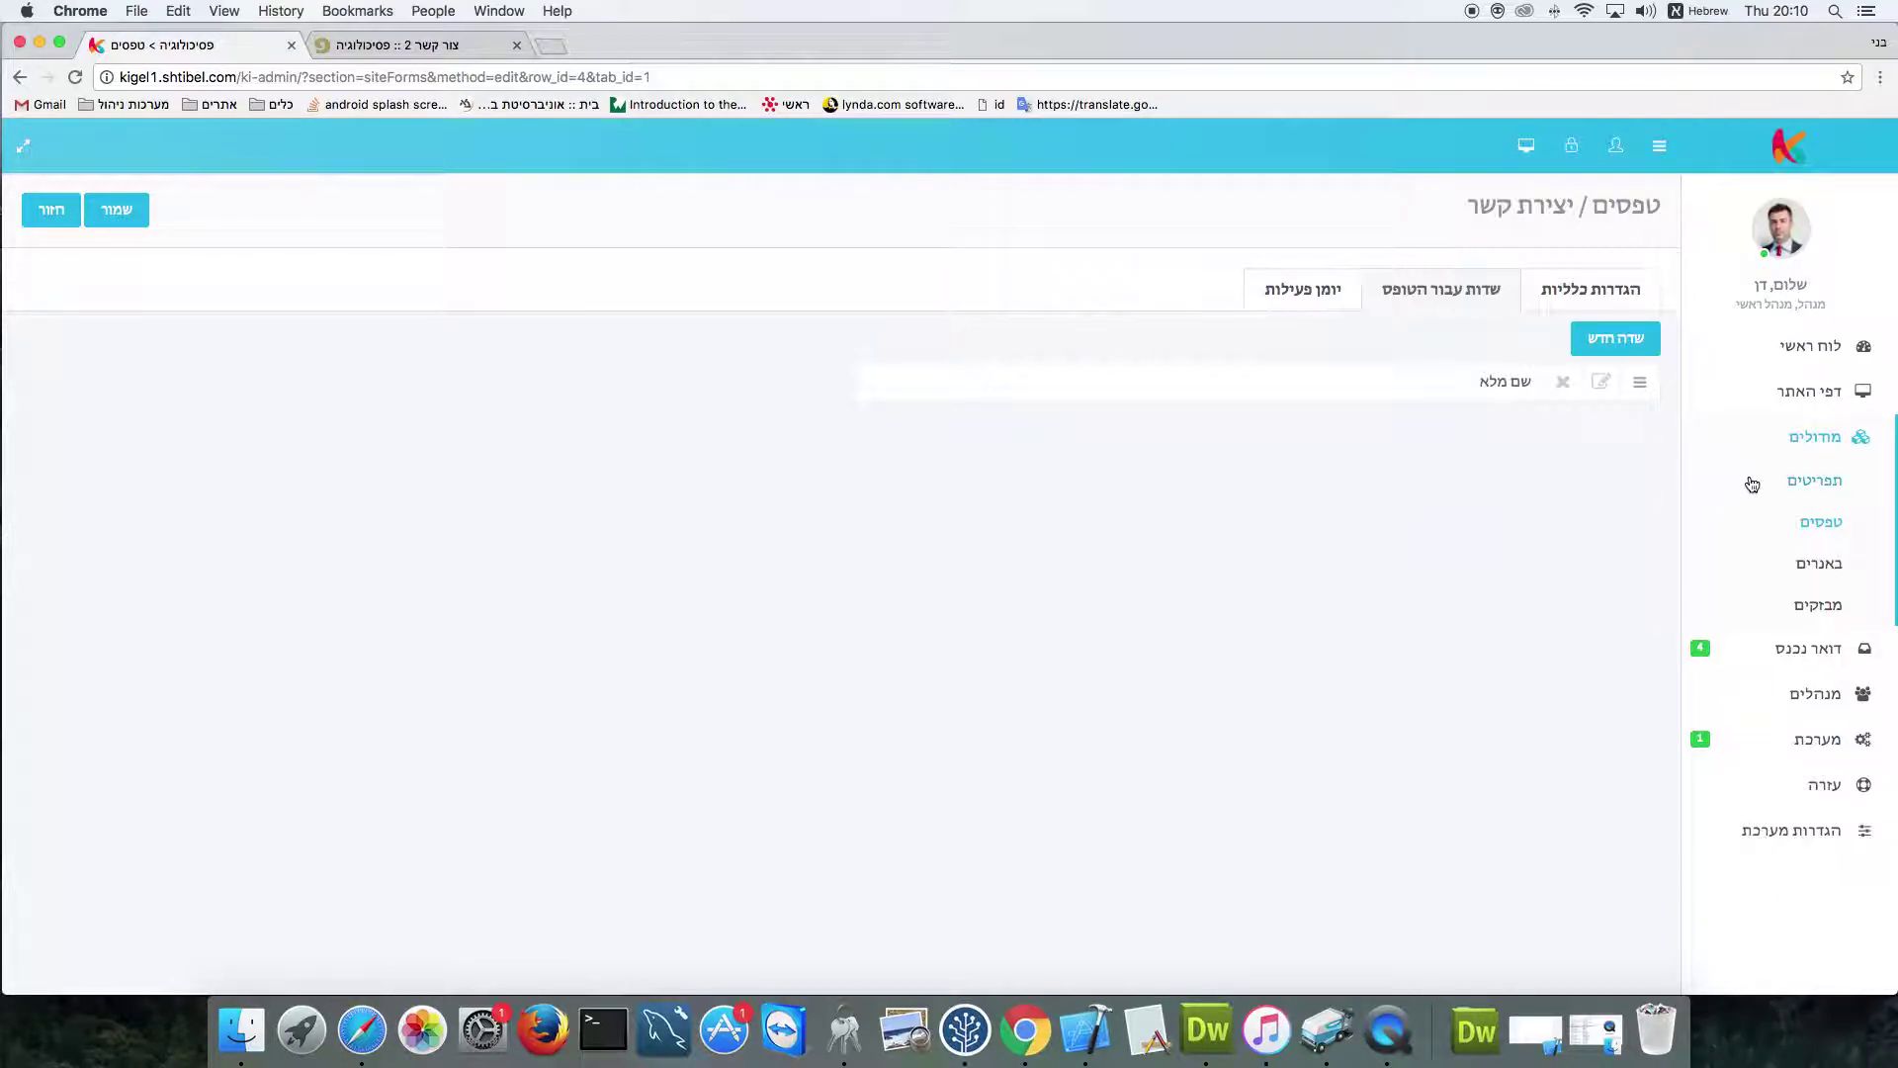
Open the דפי האתר site pages list in a new tab, placed second
right_click(1812, 396)
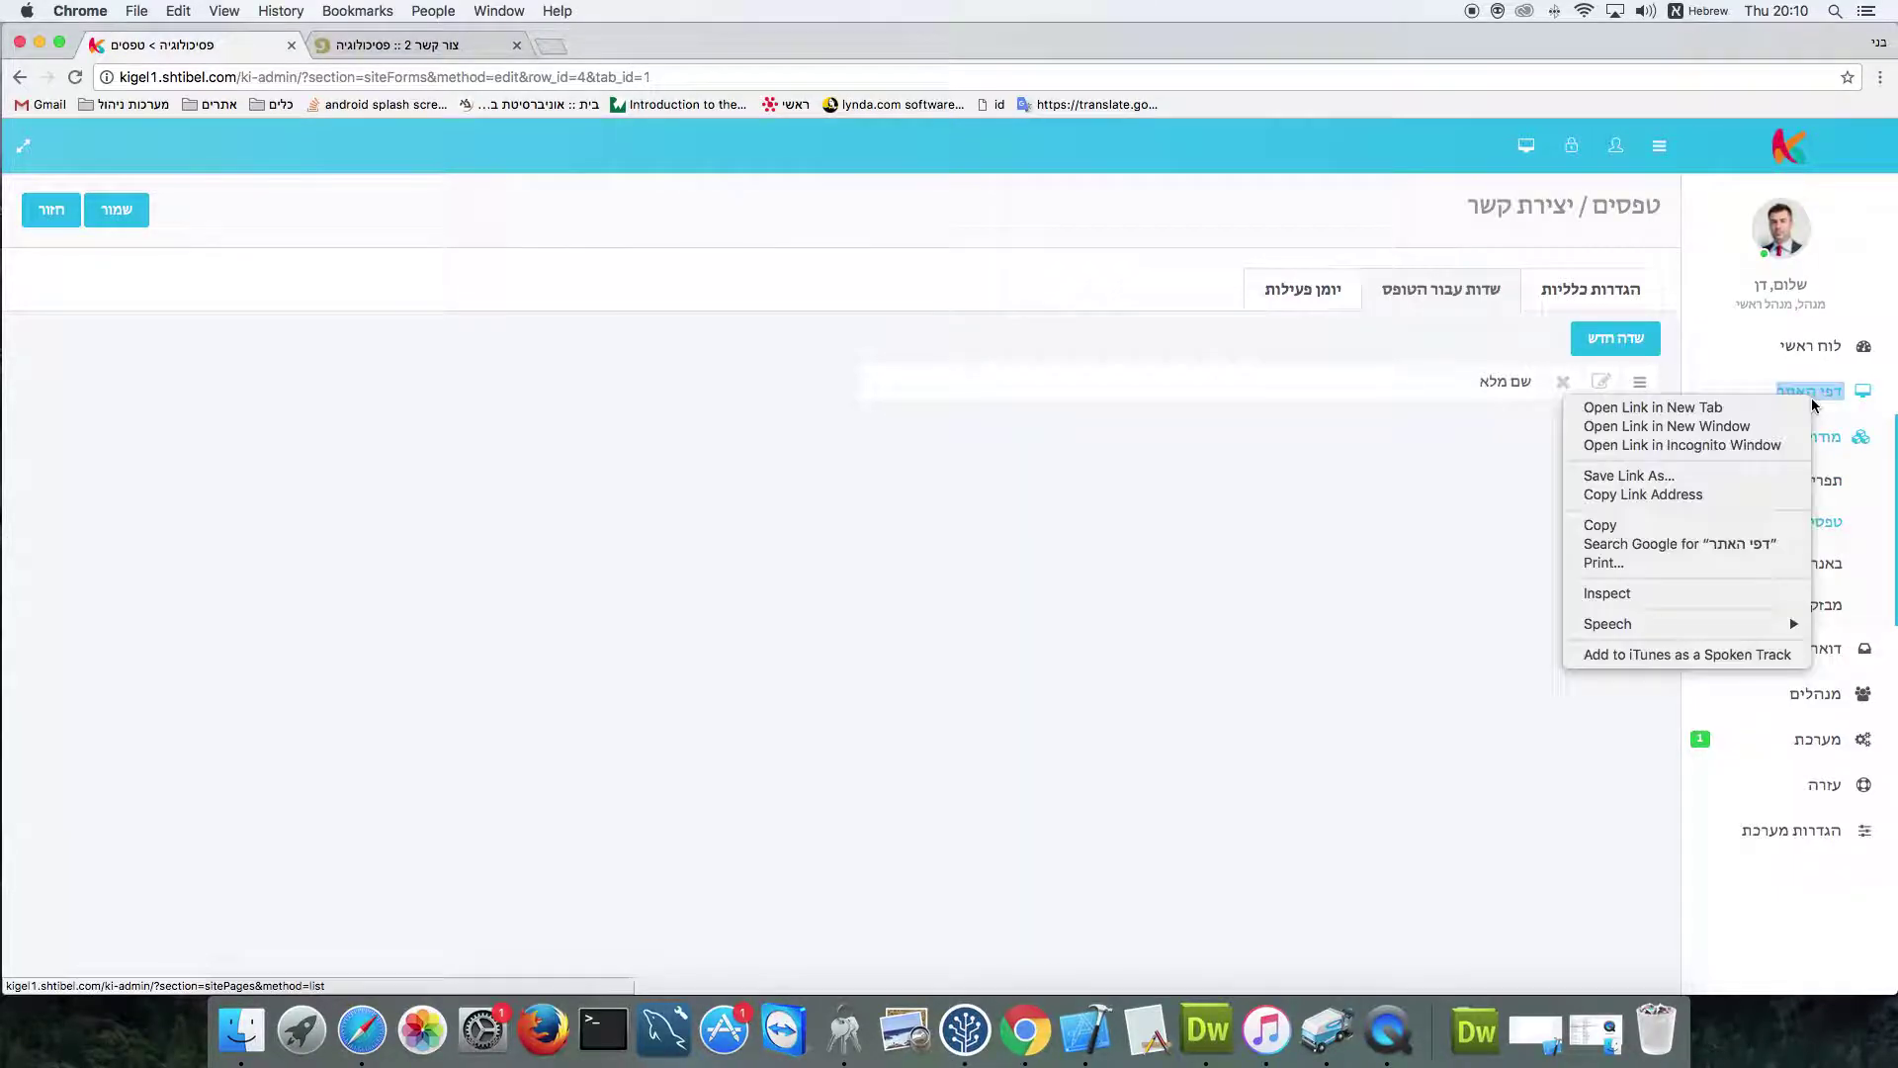
click(1716, 413)
drag(636, 50, 425, 44)
Sort site pages by code and choose יצירת קשר as page צור קשר 2's displayed form
click(425, 44)
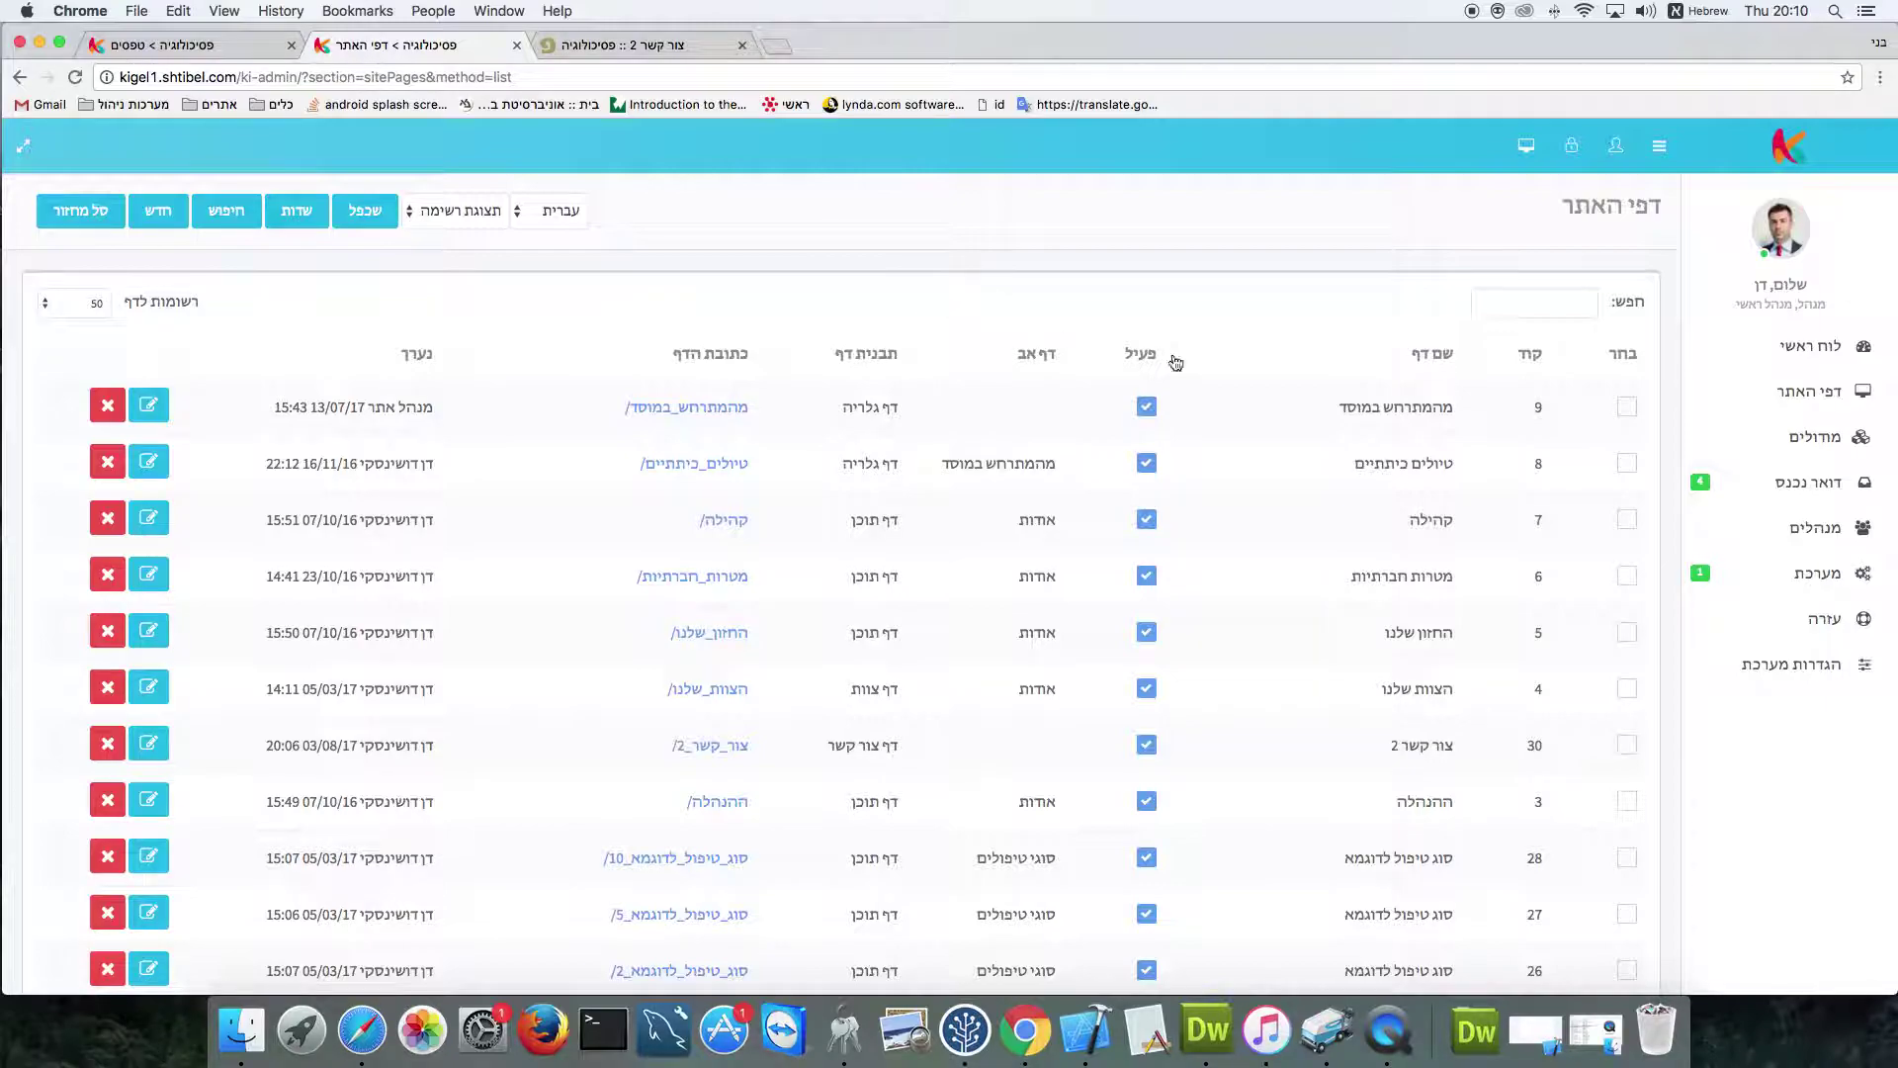
click(1532, 356)
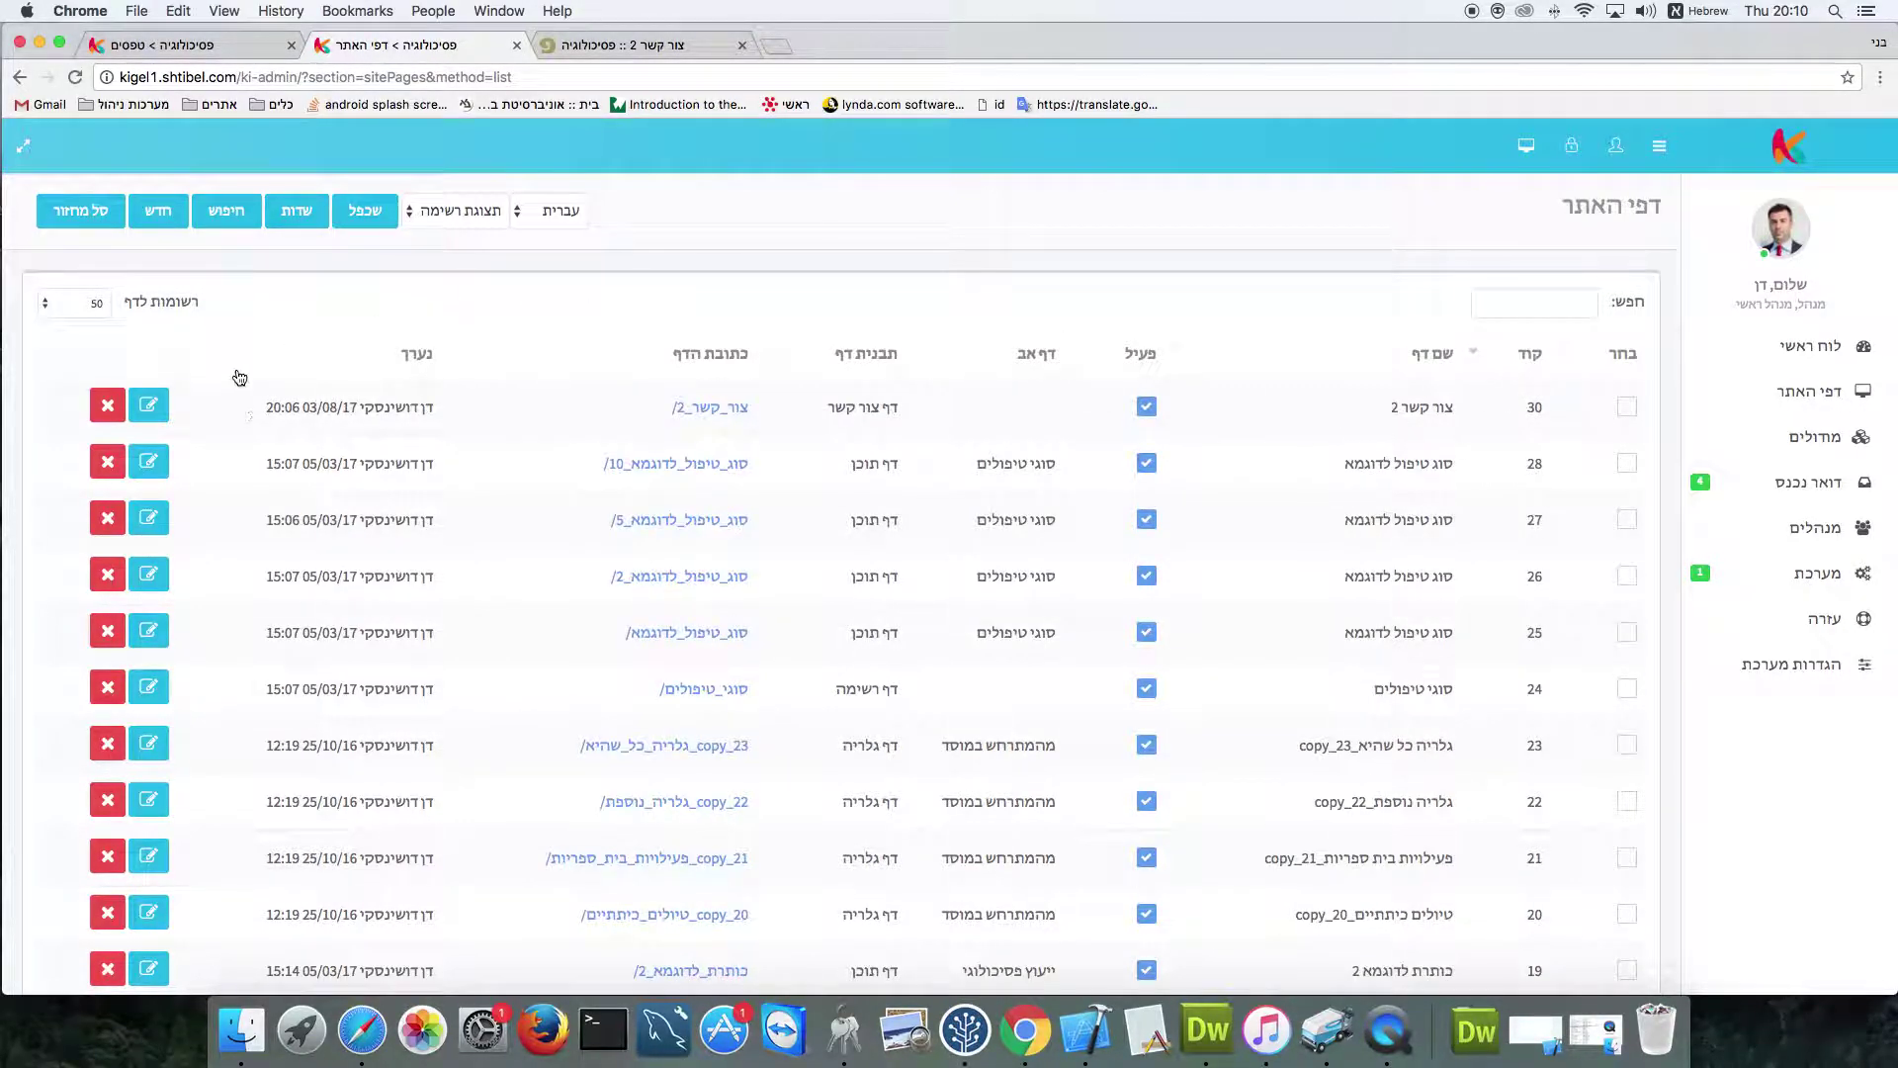
click(149, 405)
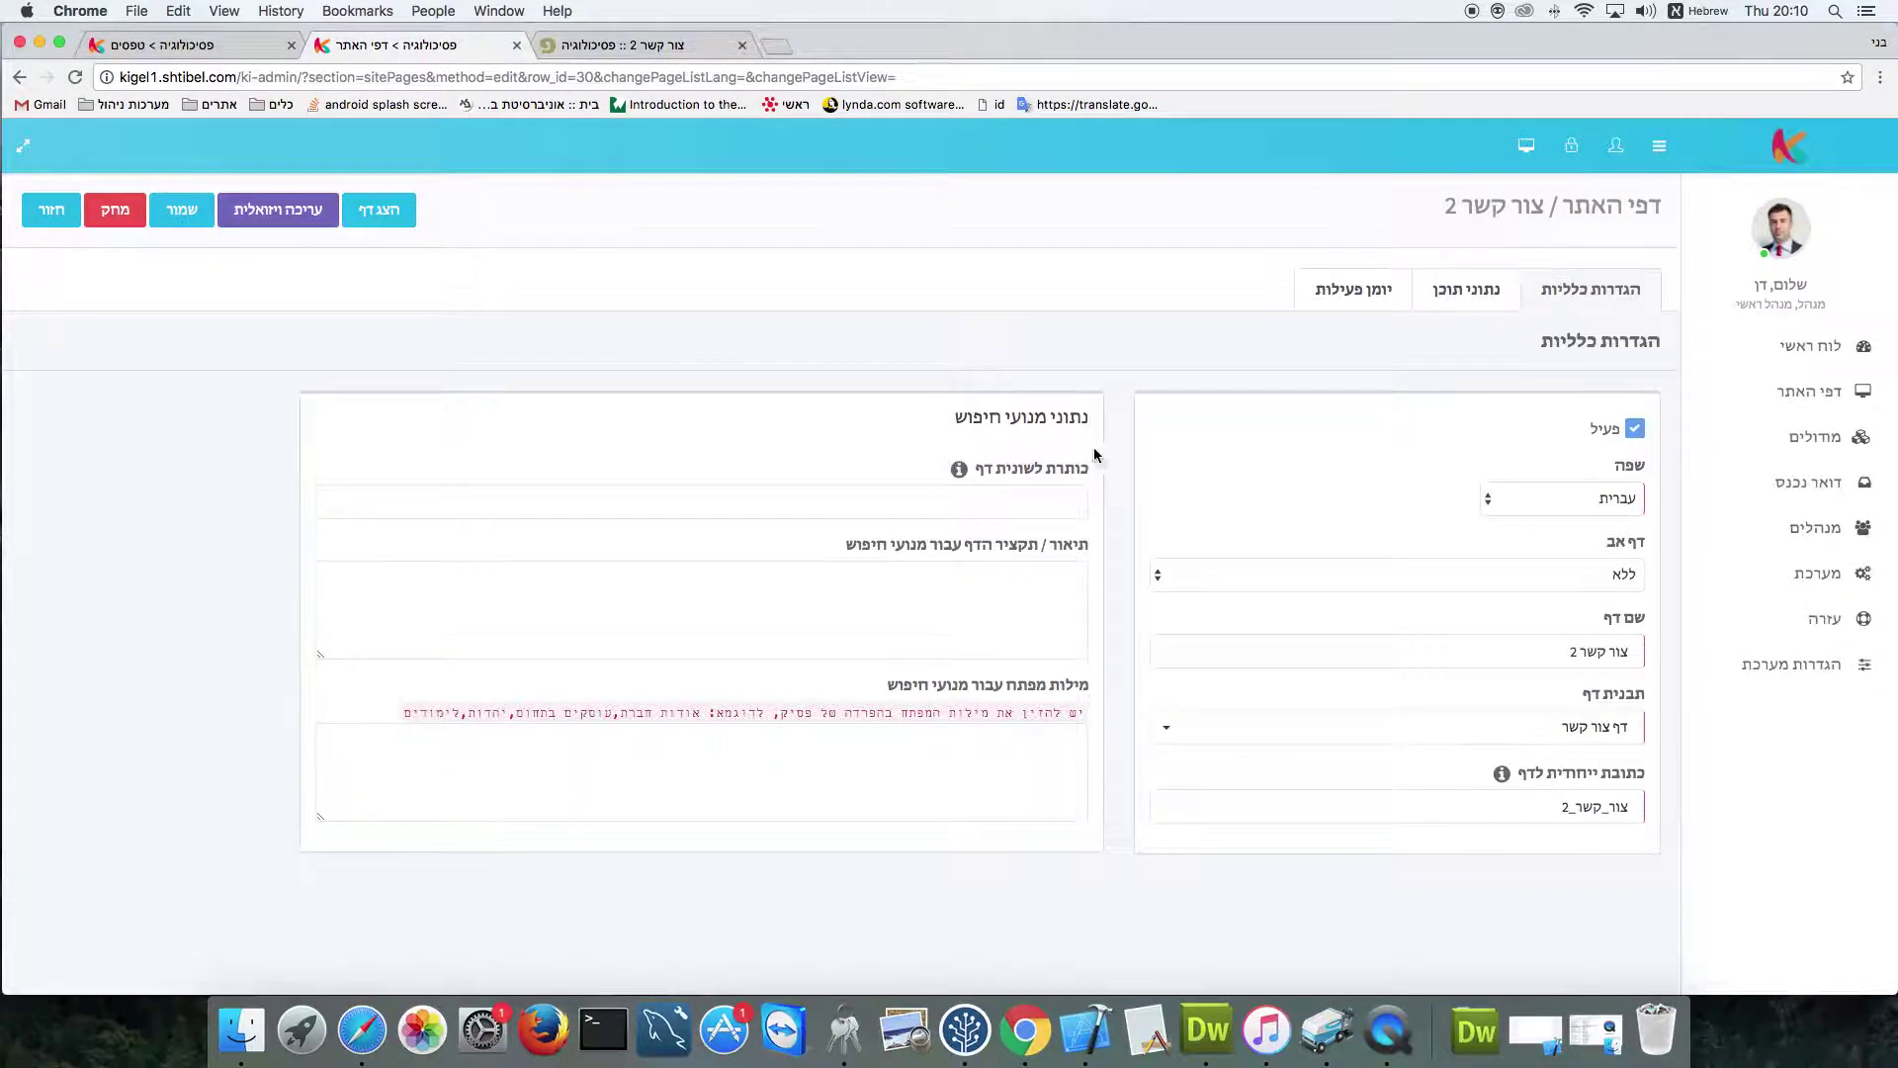
click(1464, 289)
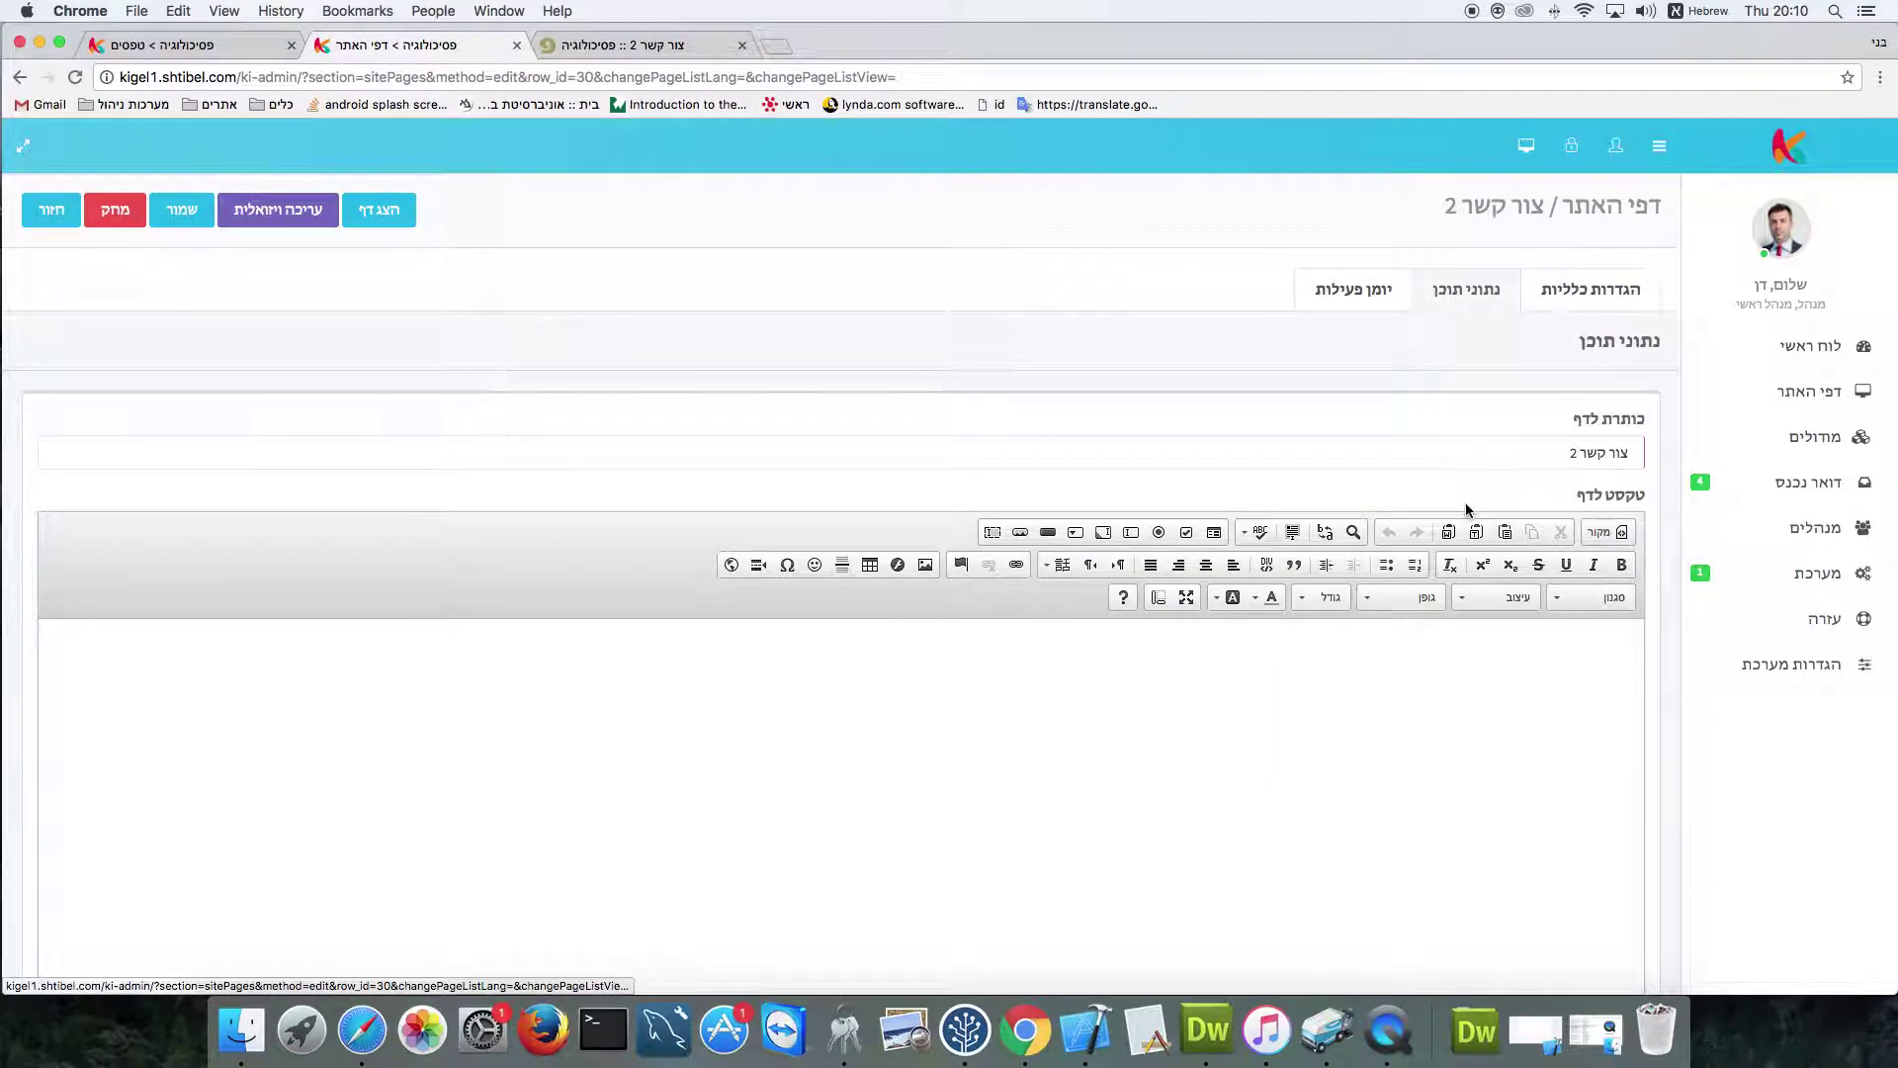
scroll(1468, 506, down, 10)
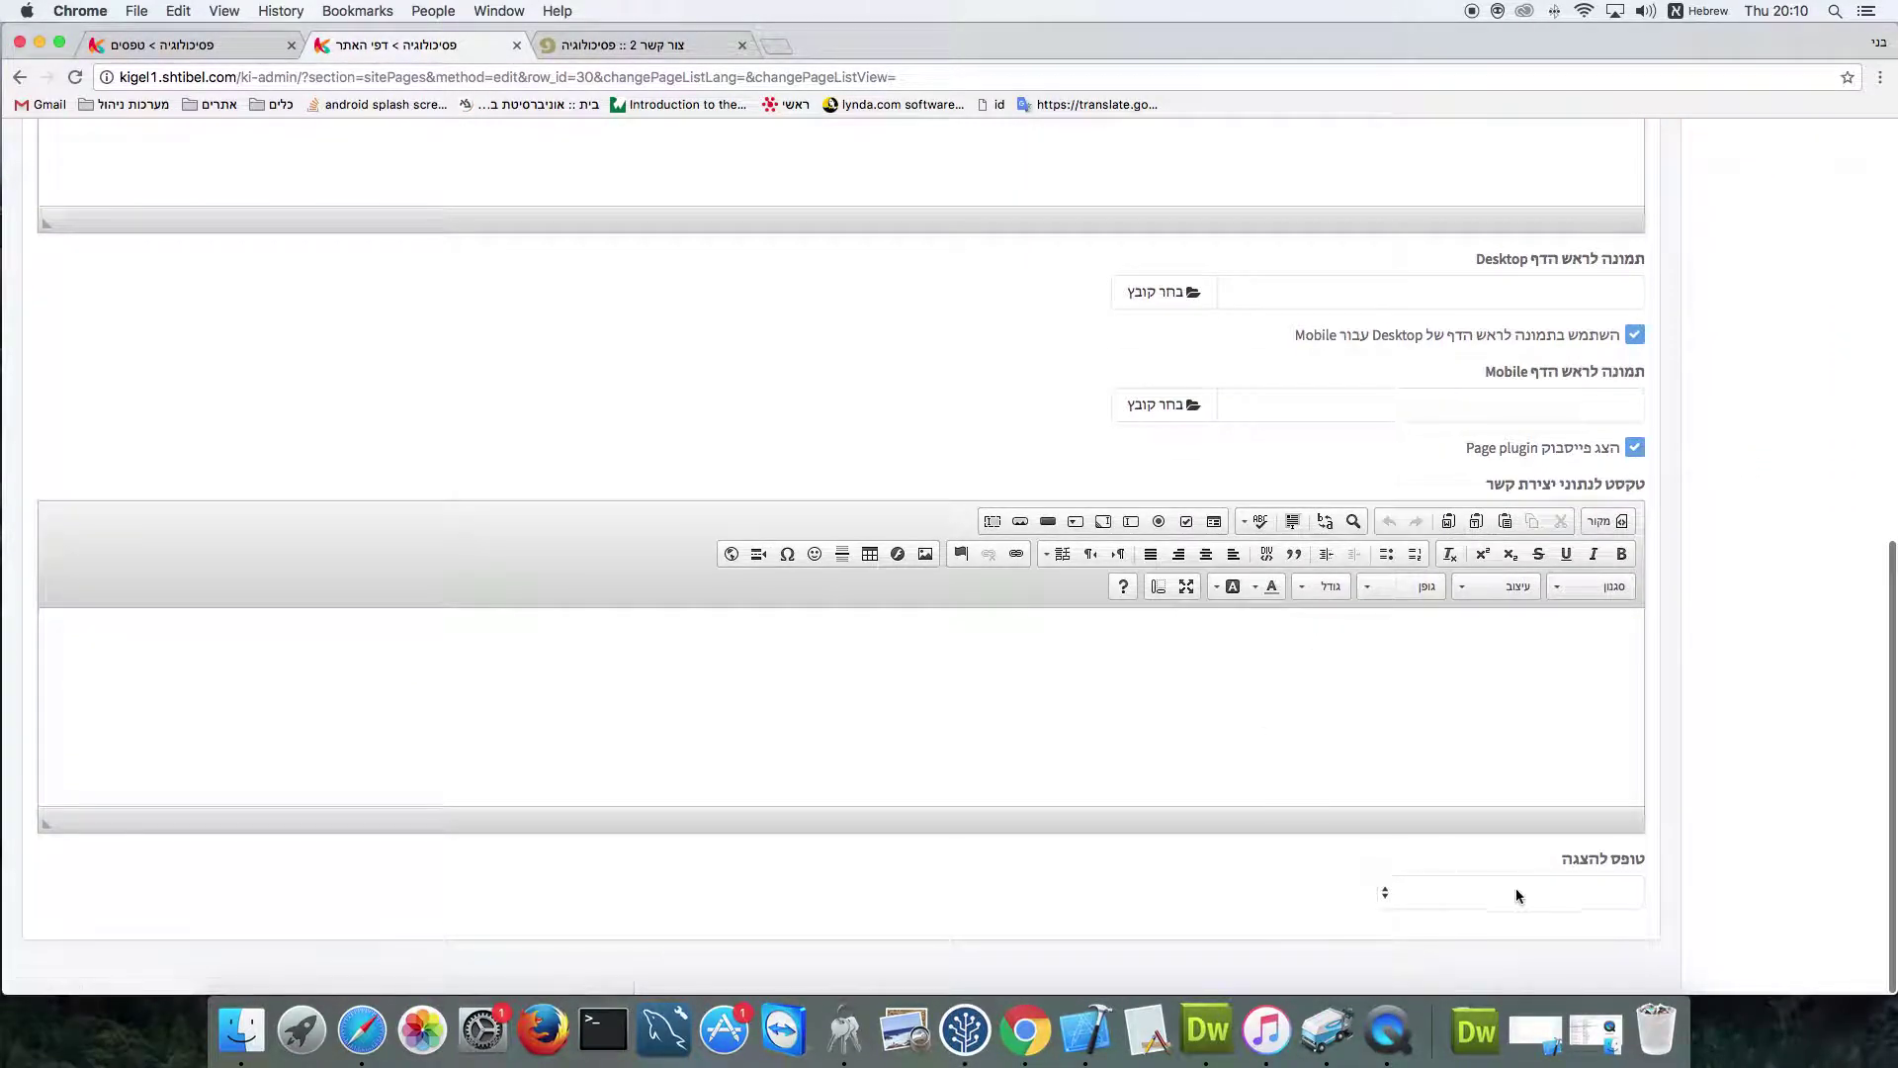
click(1574, 896)
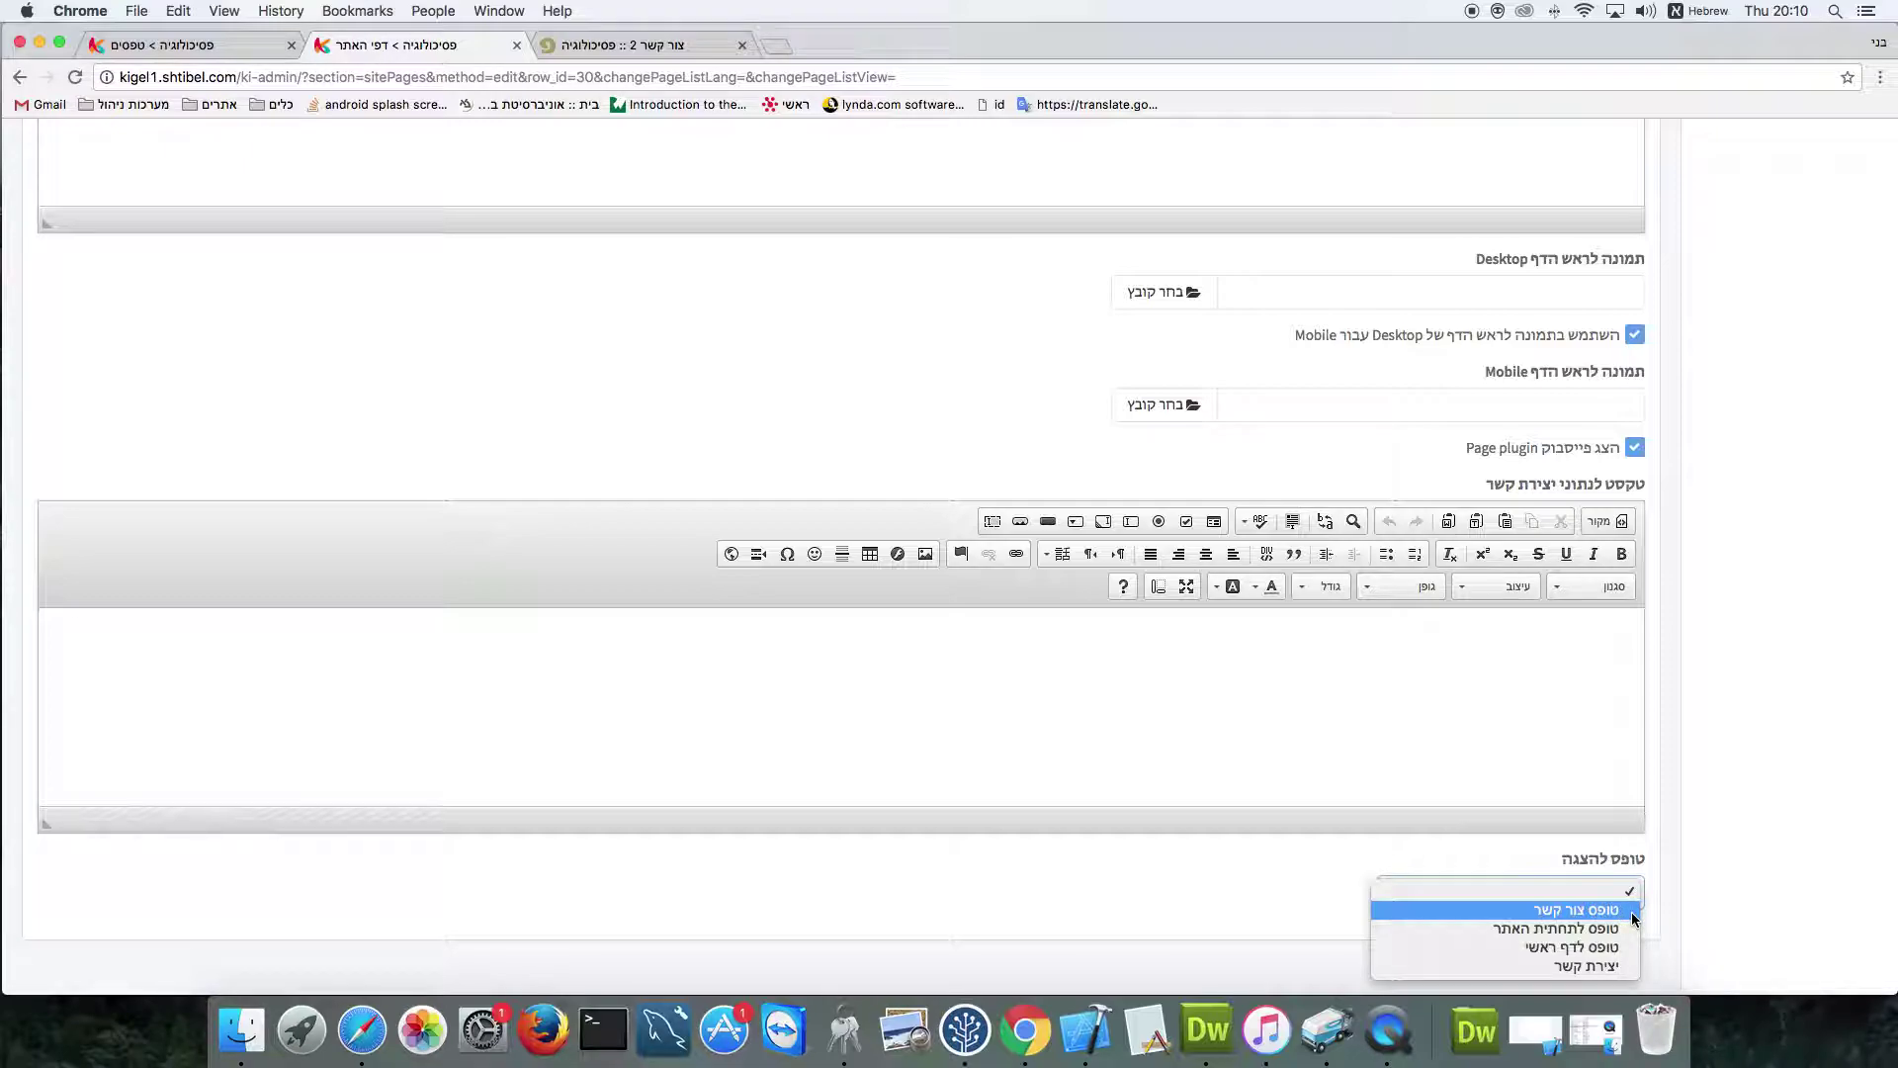
click(1602, 966)
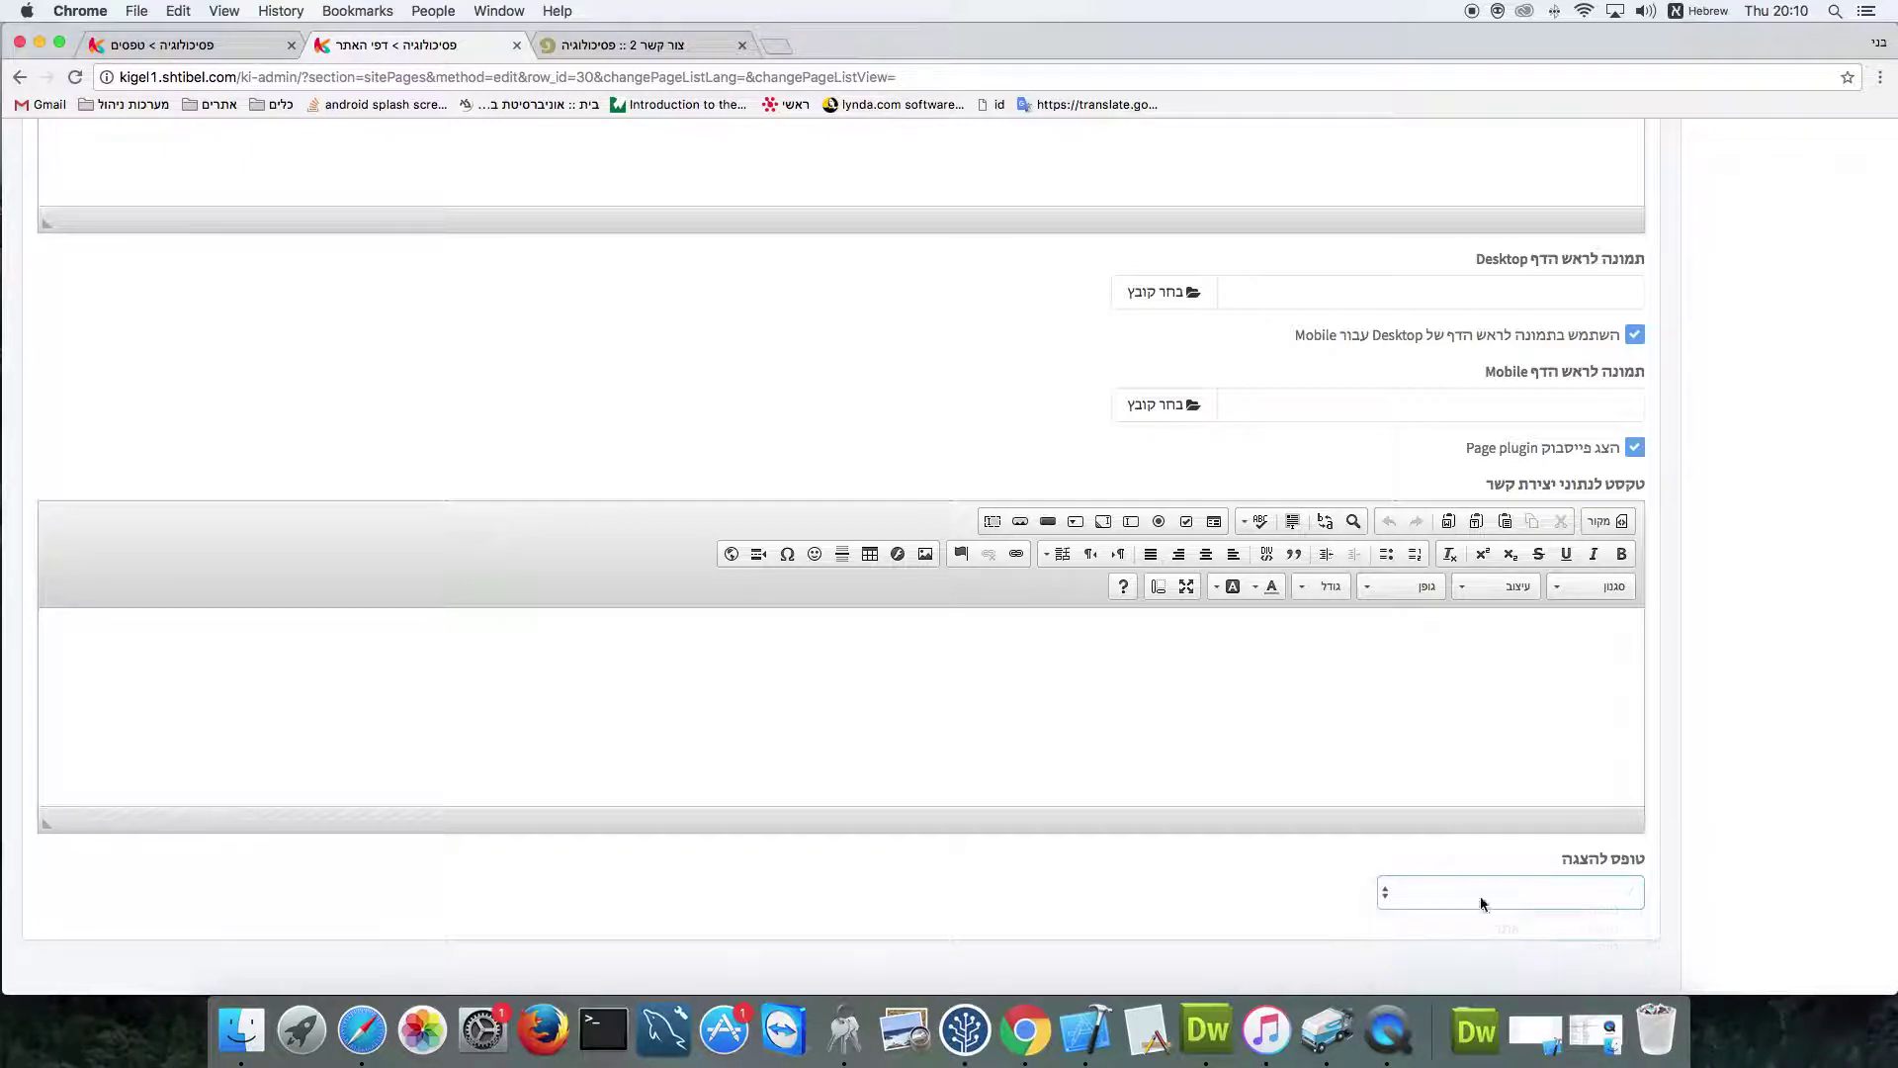
Review the form's general settings and the page's template choices, leaving the template unchanged
click(240, 43)
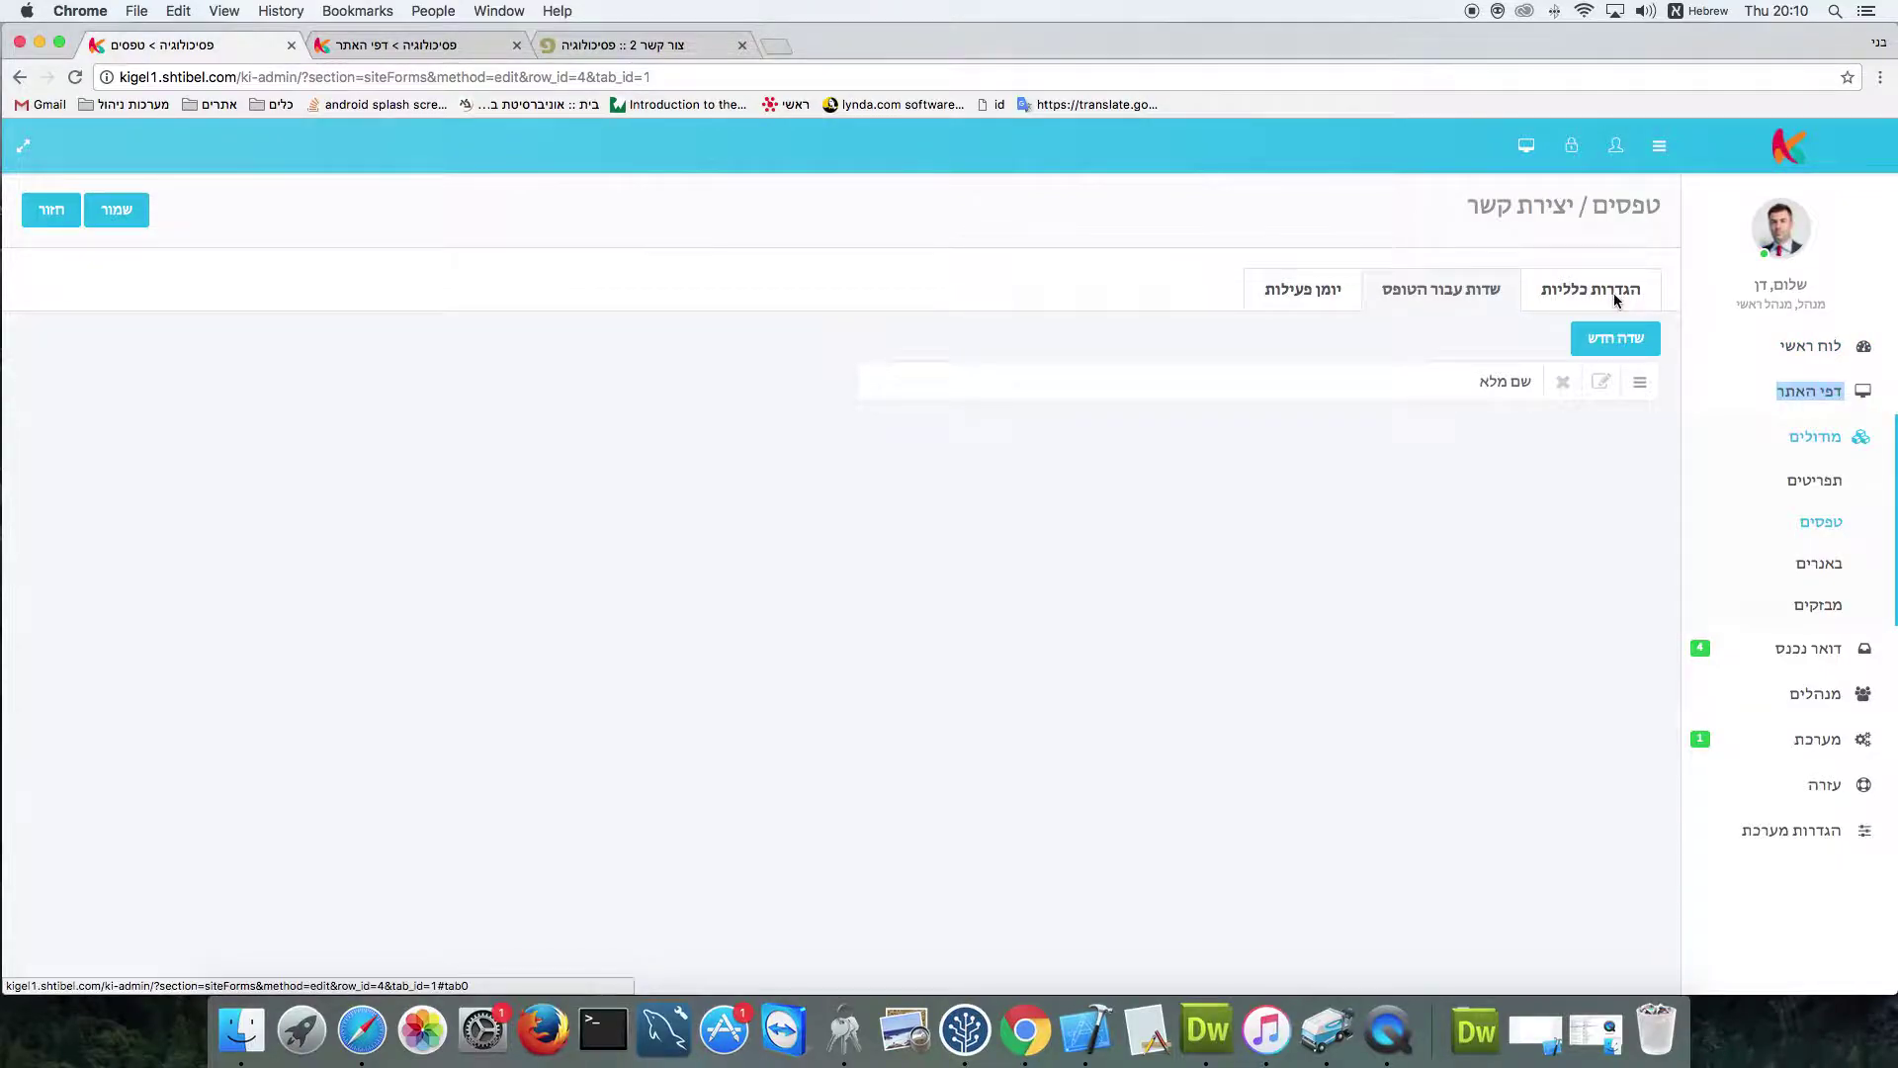
click(1614, 292)
click(401, 45)
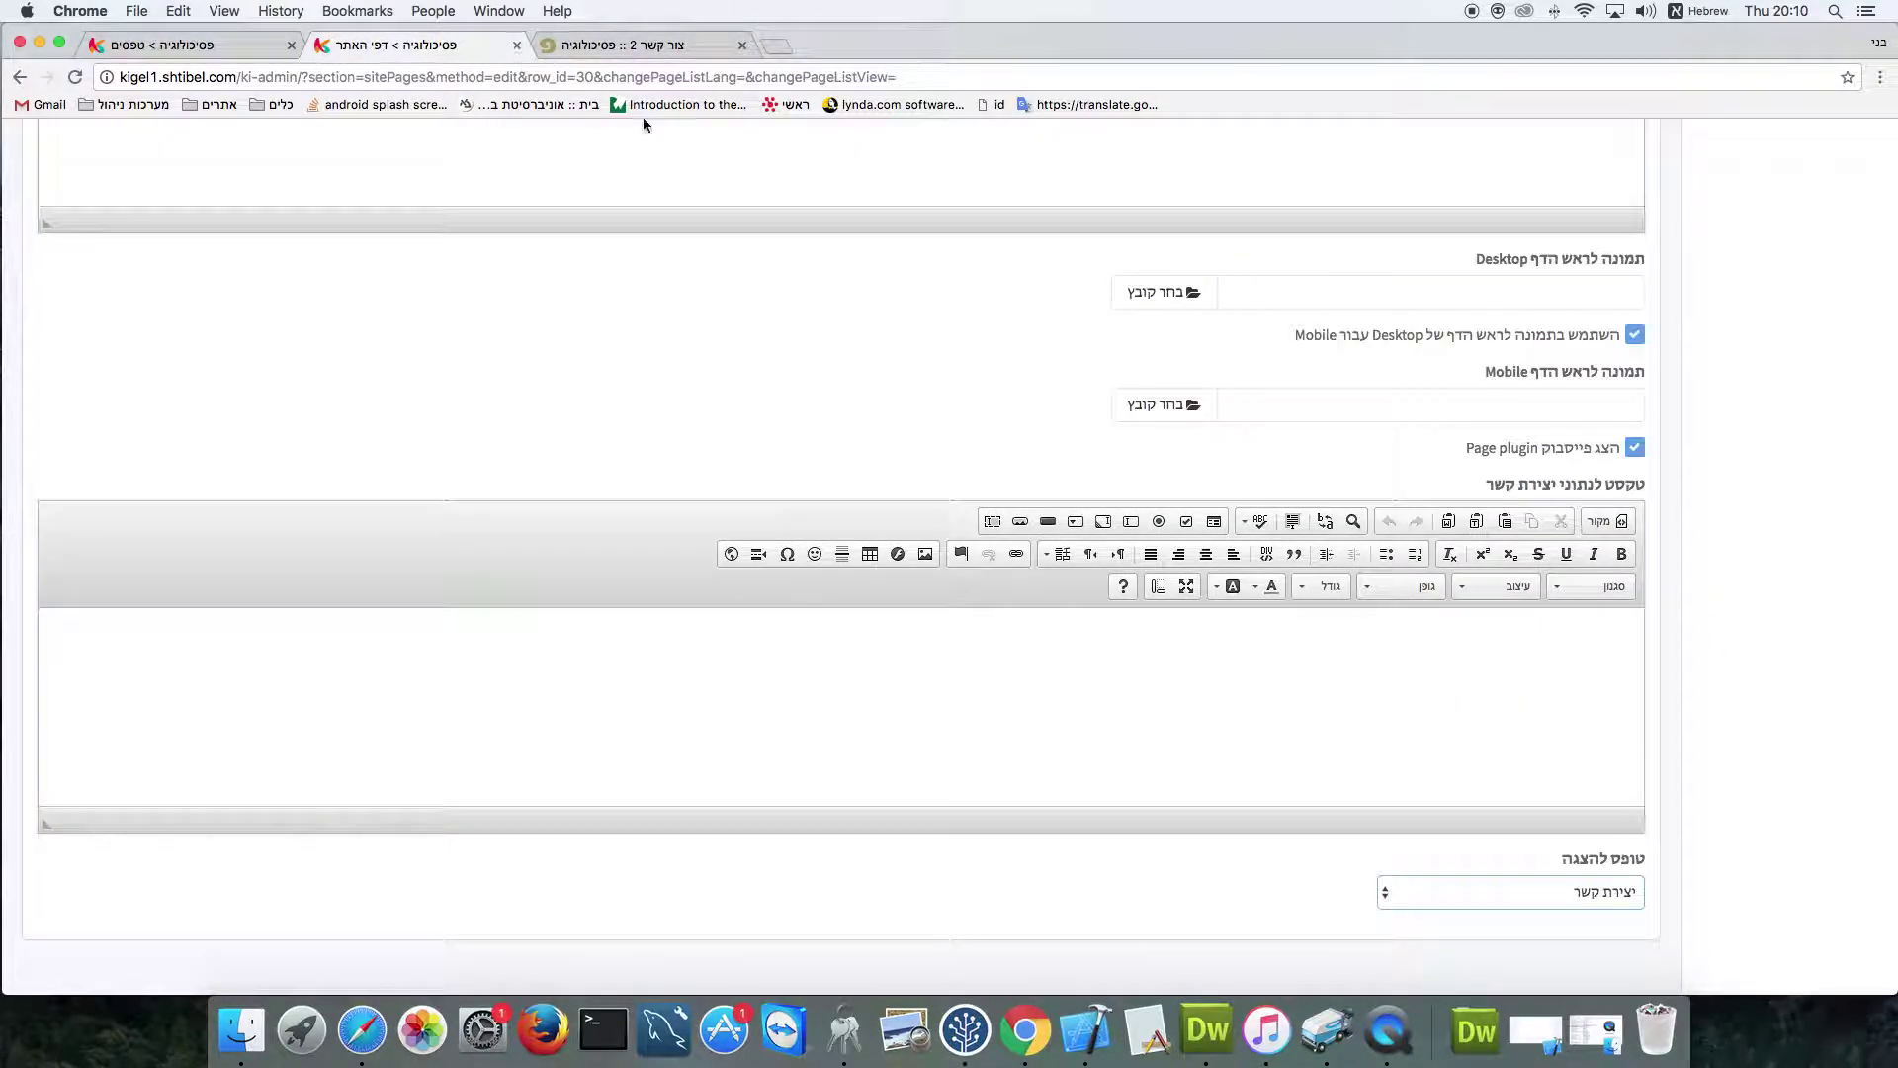
scroll(1321, 850, up, 15)
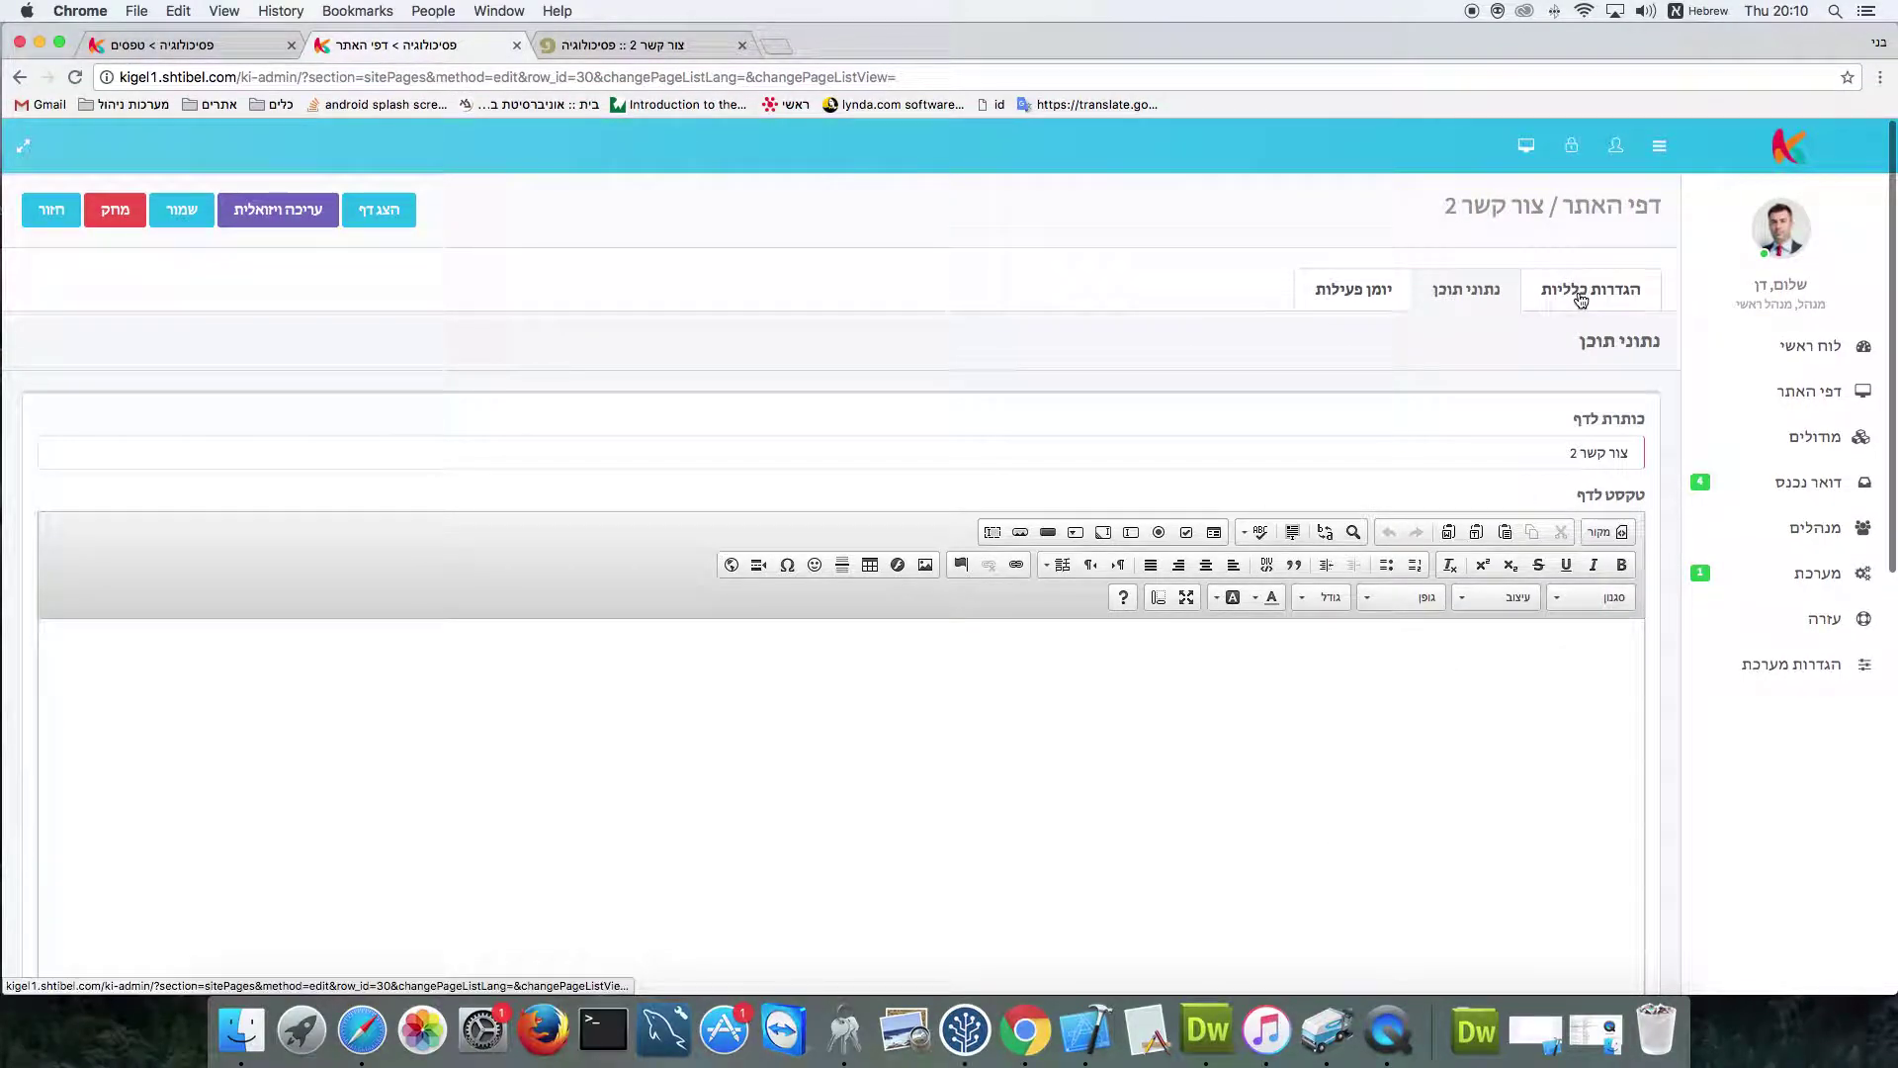
click(1581, 300)
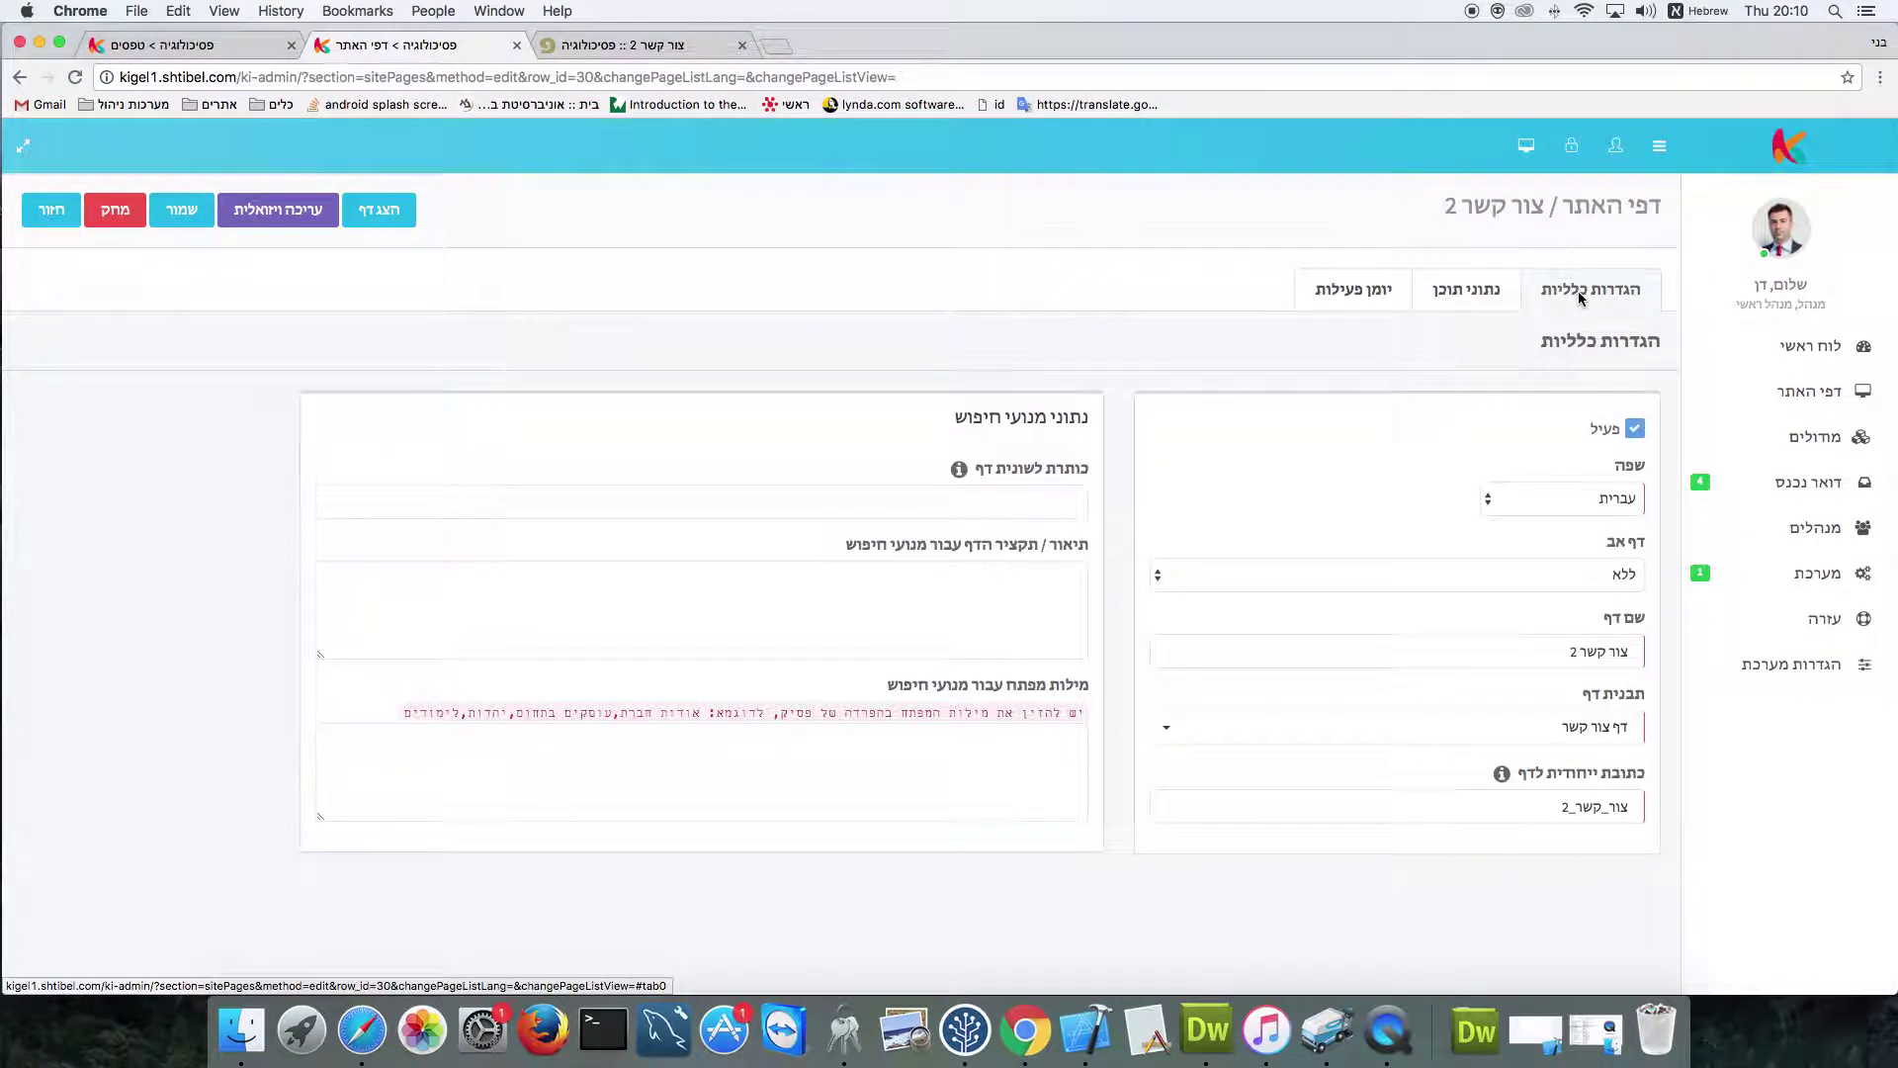
click(1483, 728)
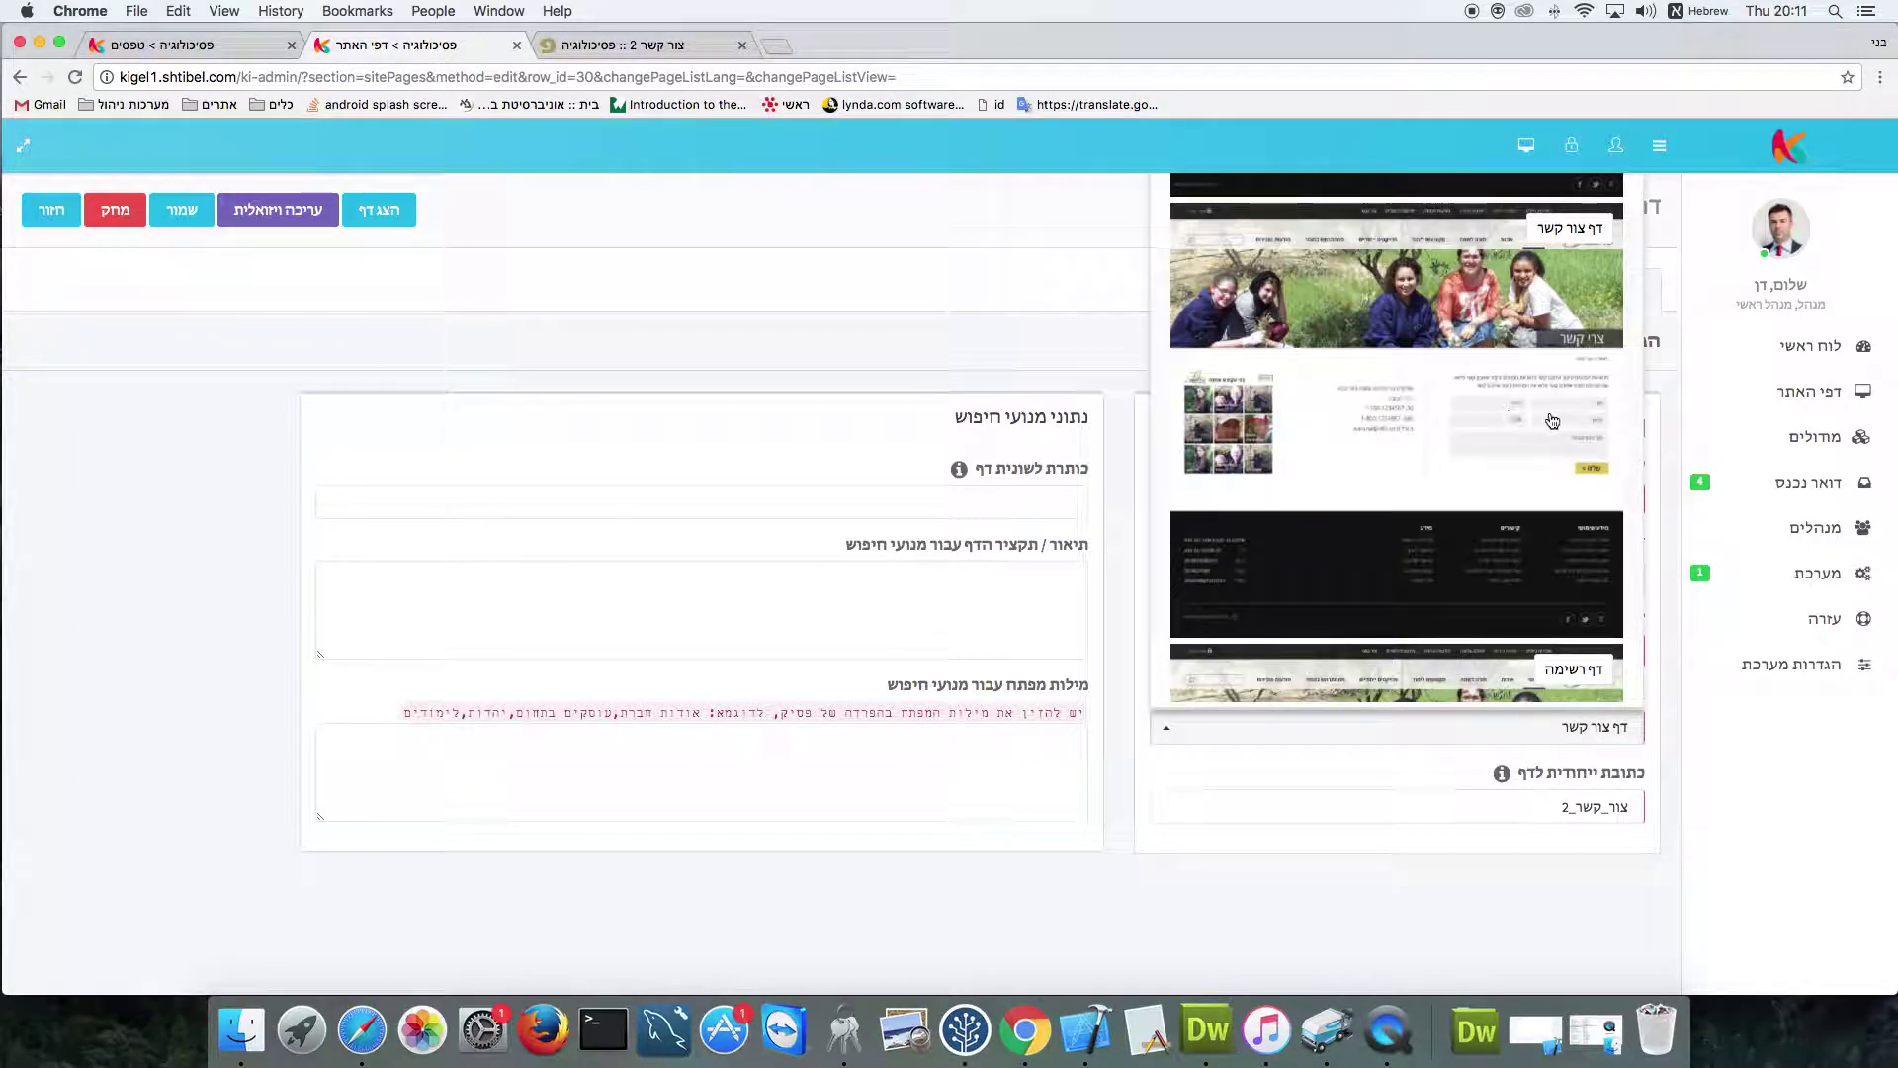
click(1042, 342)
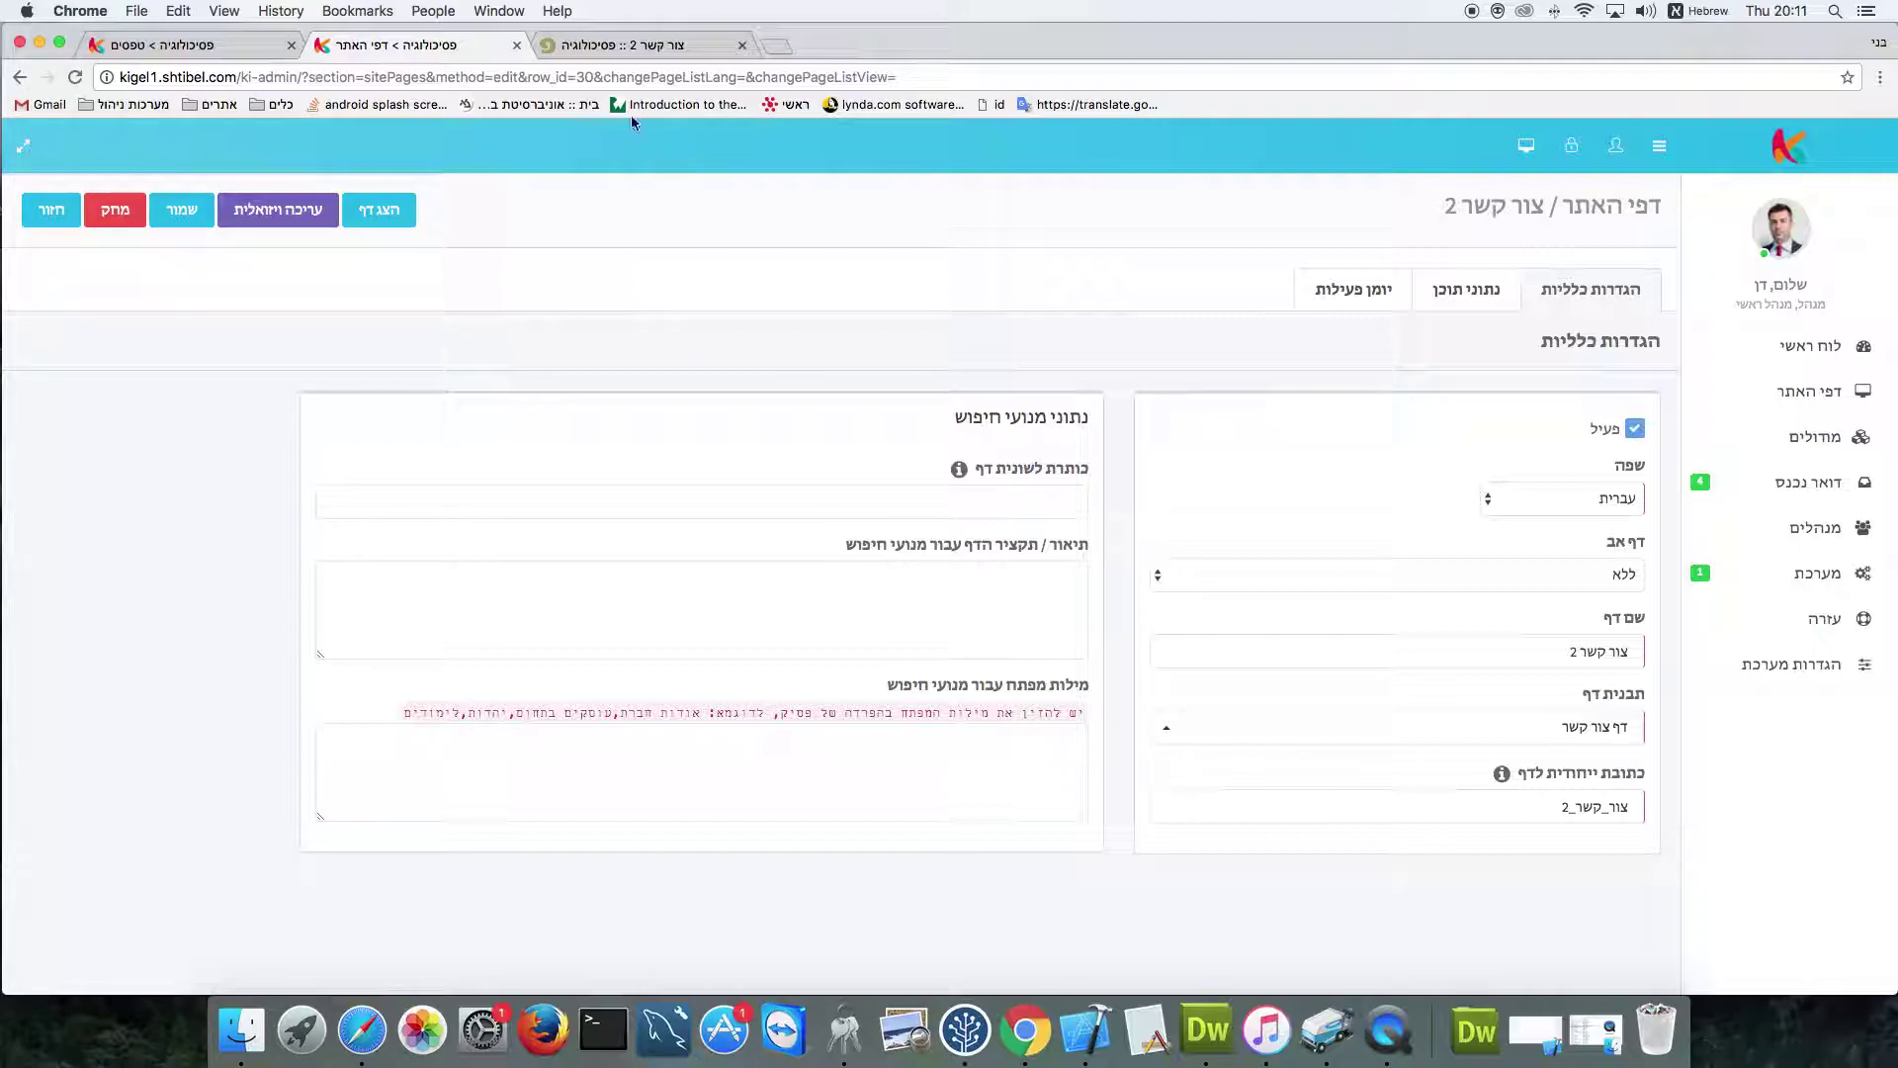
Save the צור קשר 2 page and reload its live version
click(626, 46)
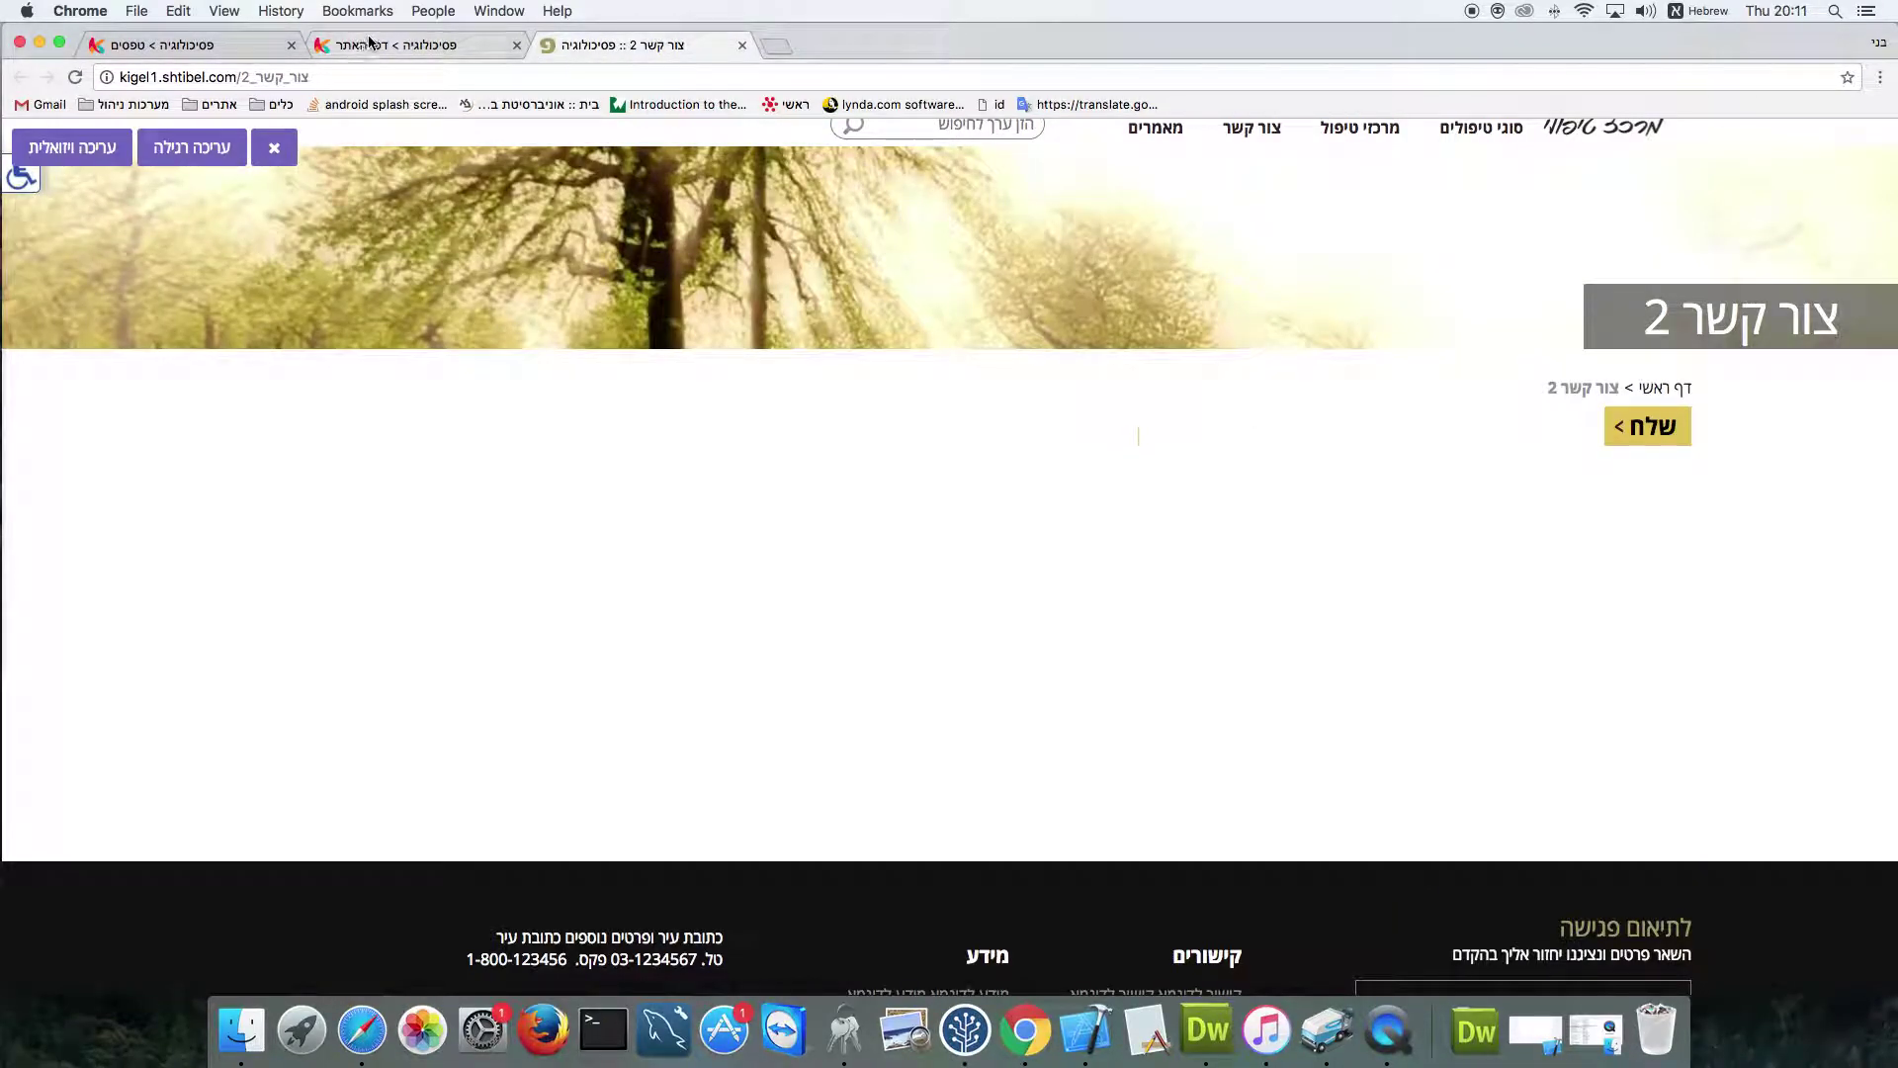
click(395, 46)
click(190, 209)
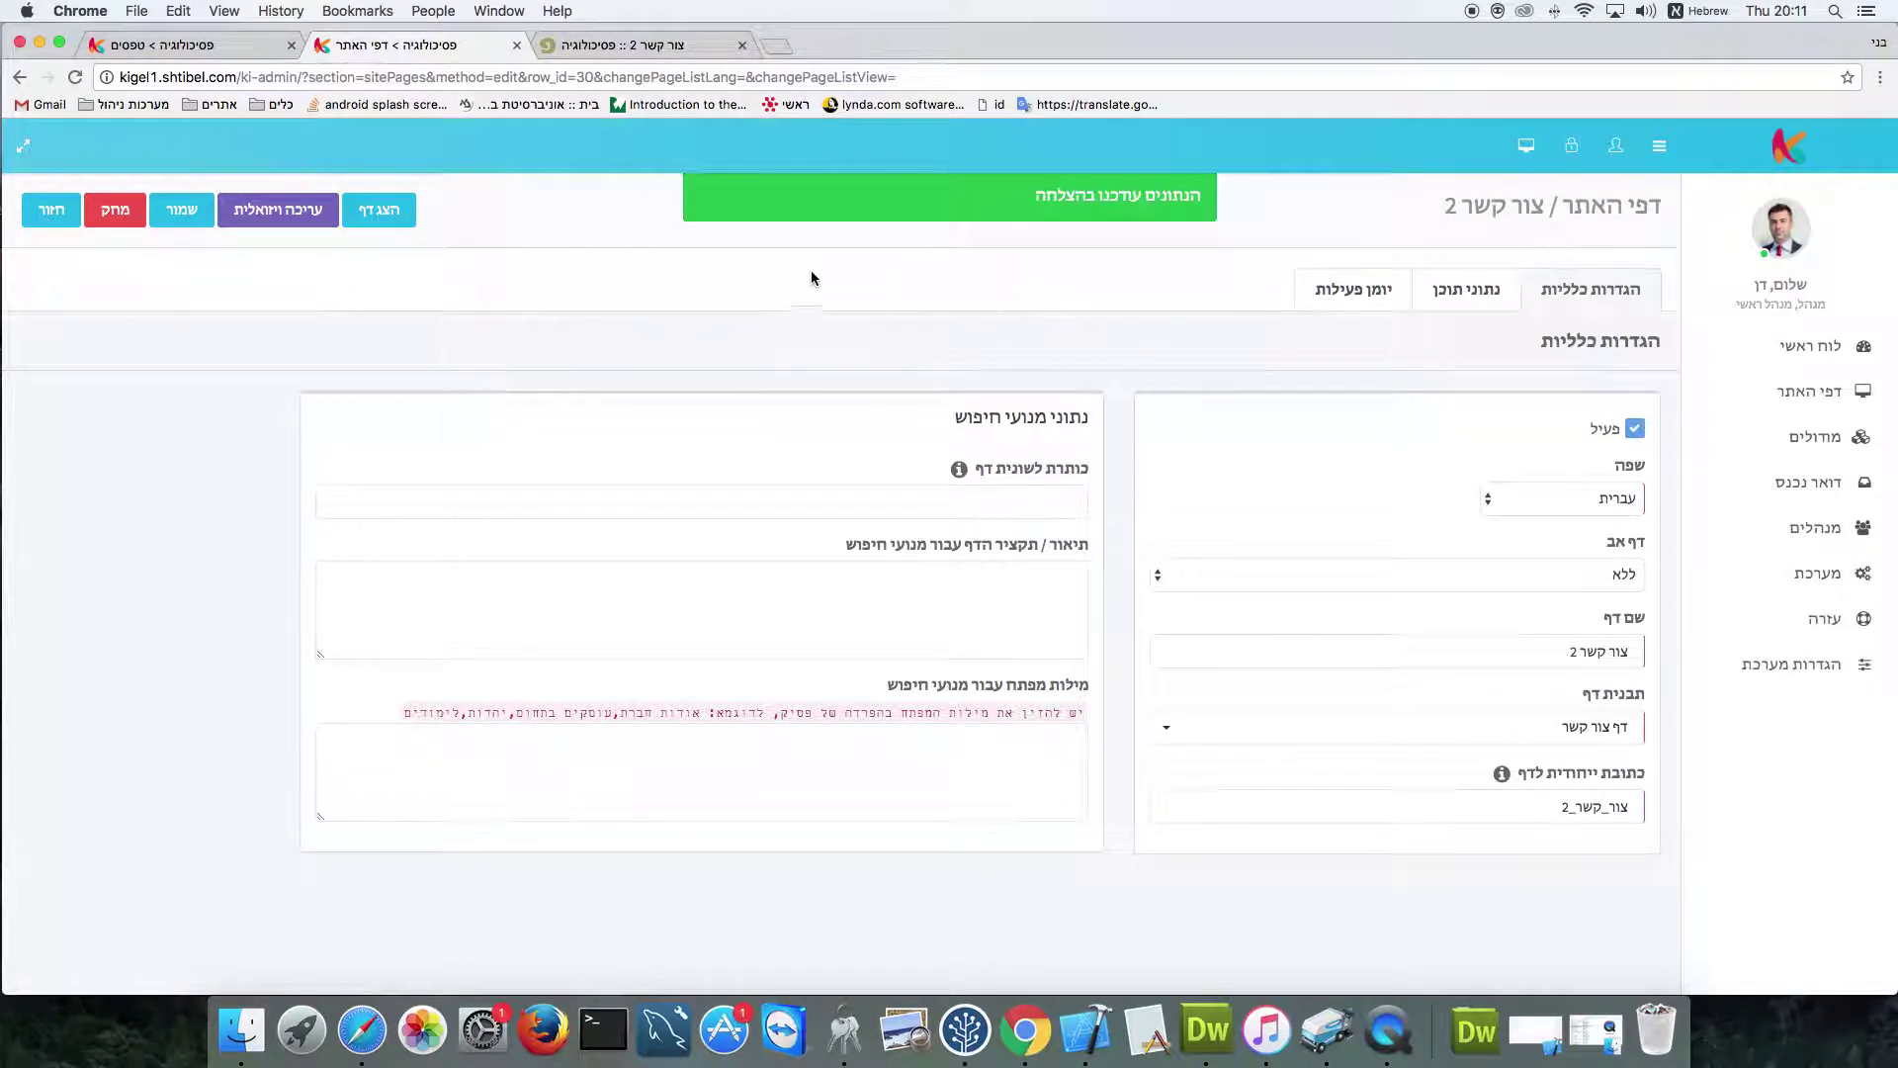
click(670, 45)
click(74, 77)
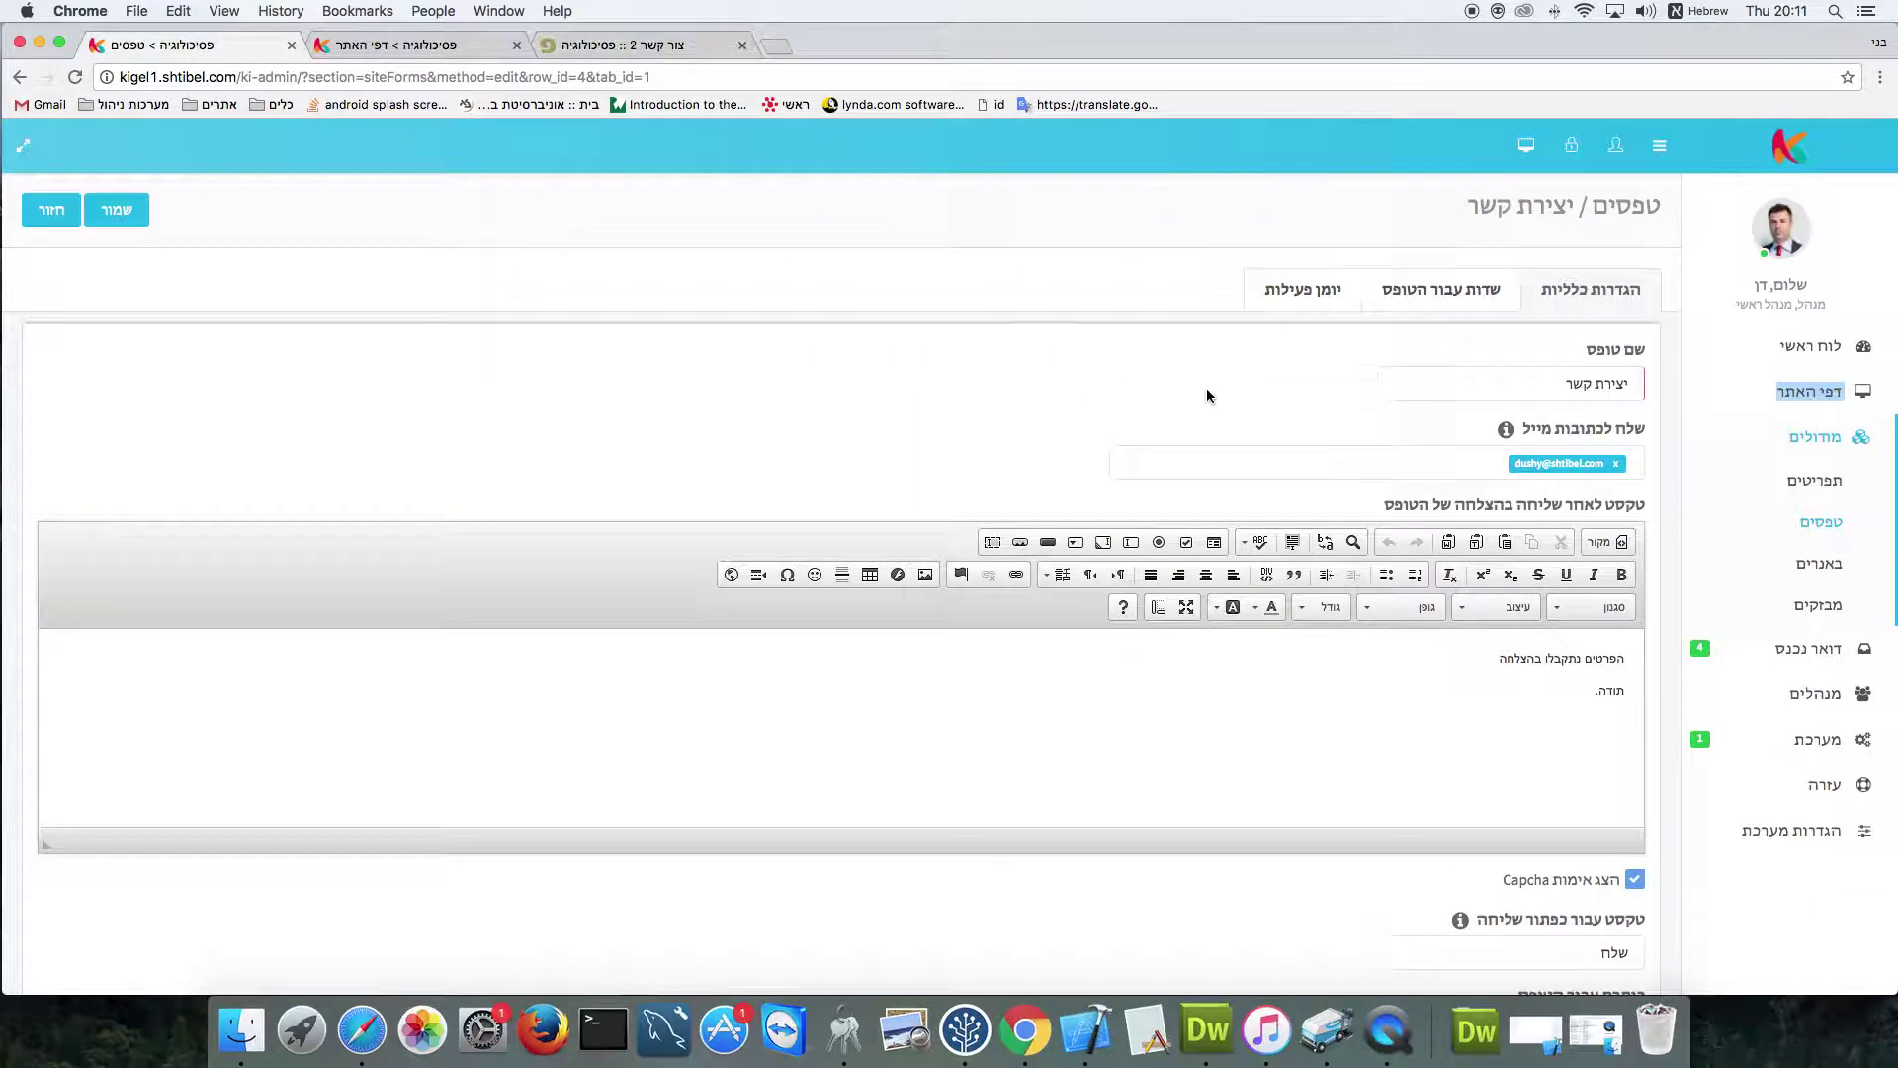
Compare the live contact page against the יצירת קשר form's general settings
click(178, 45)
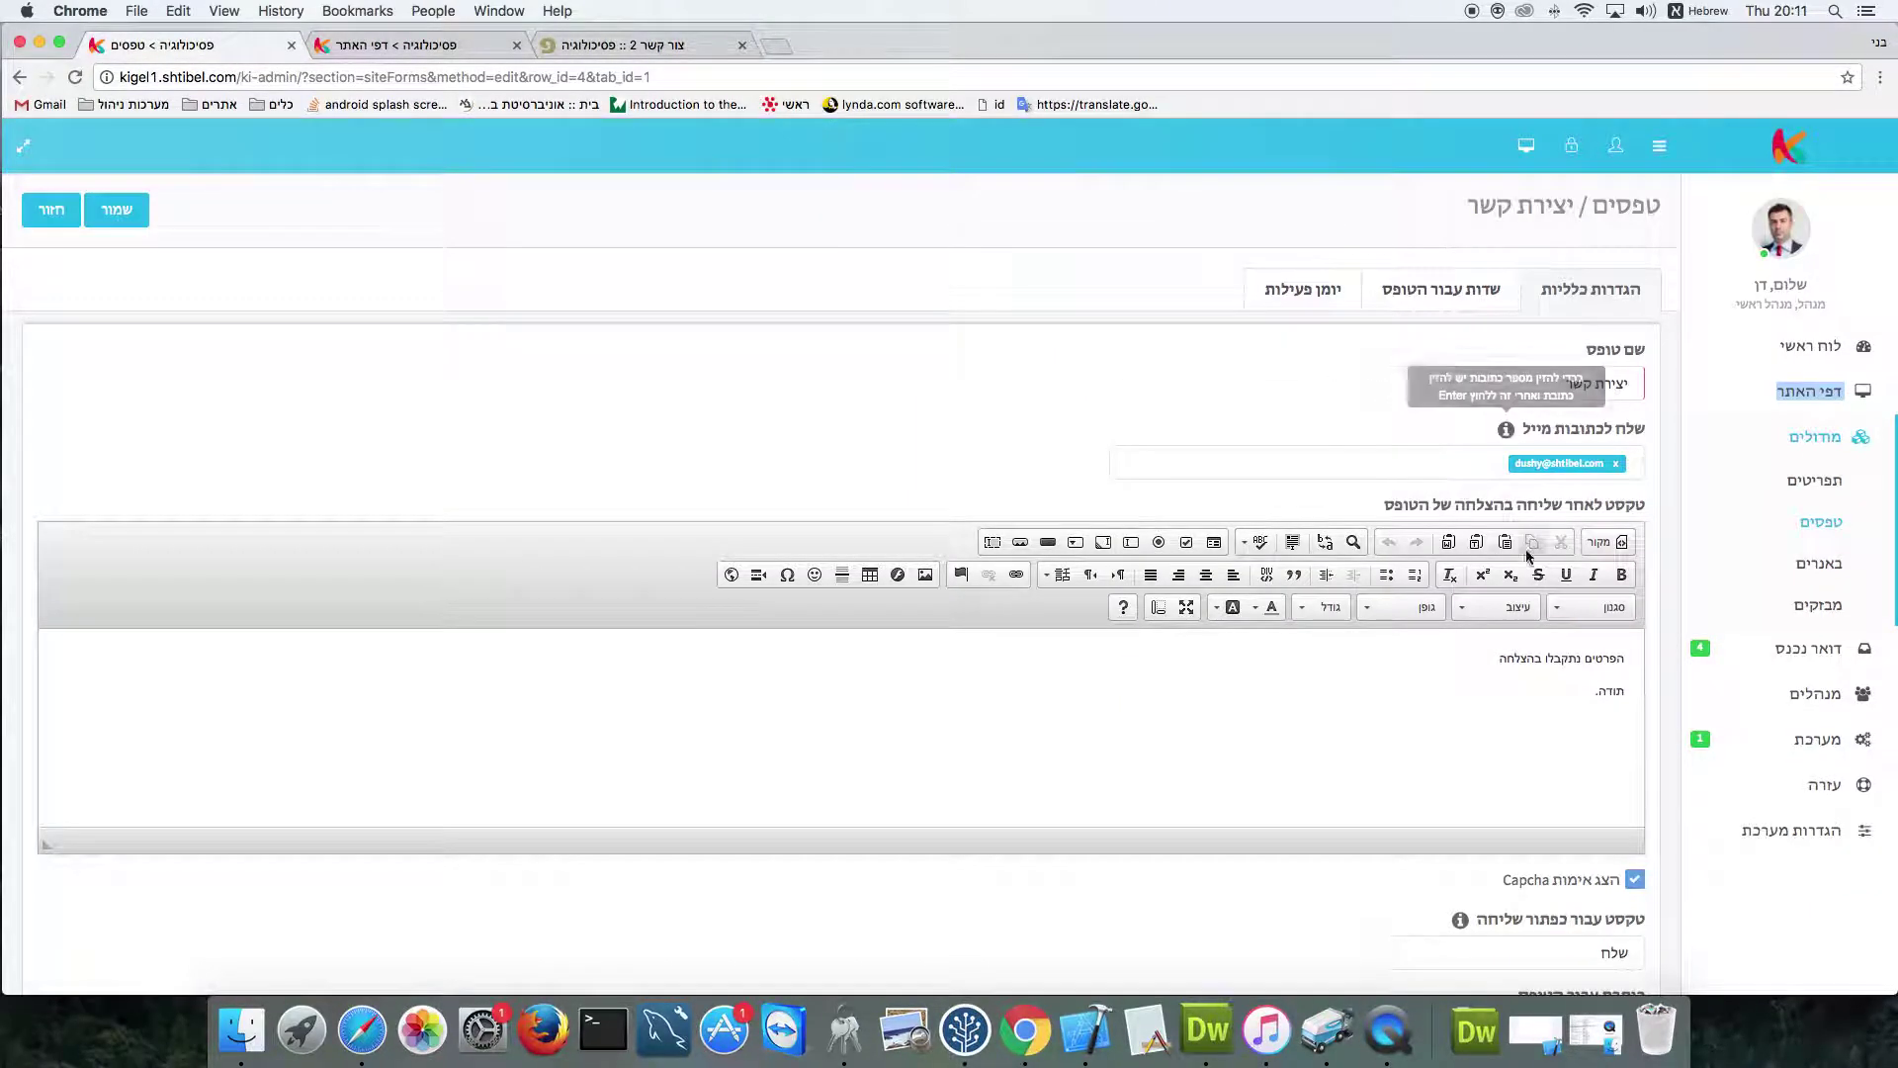
scroll(1547, 622, down, 5)
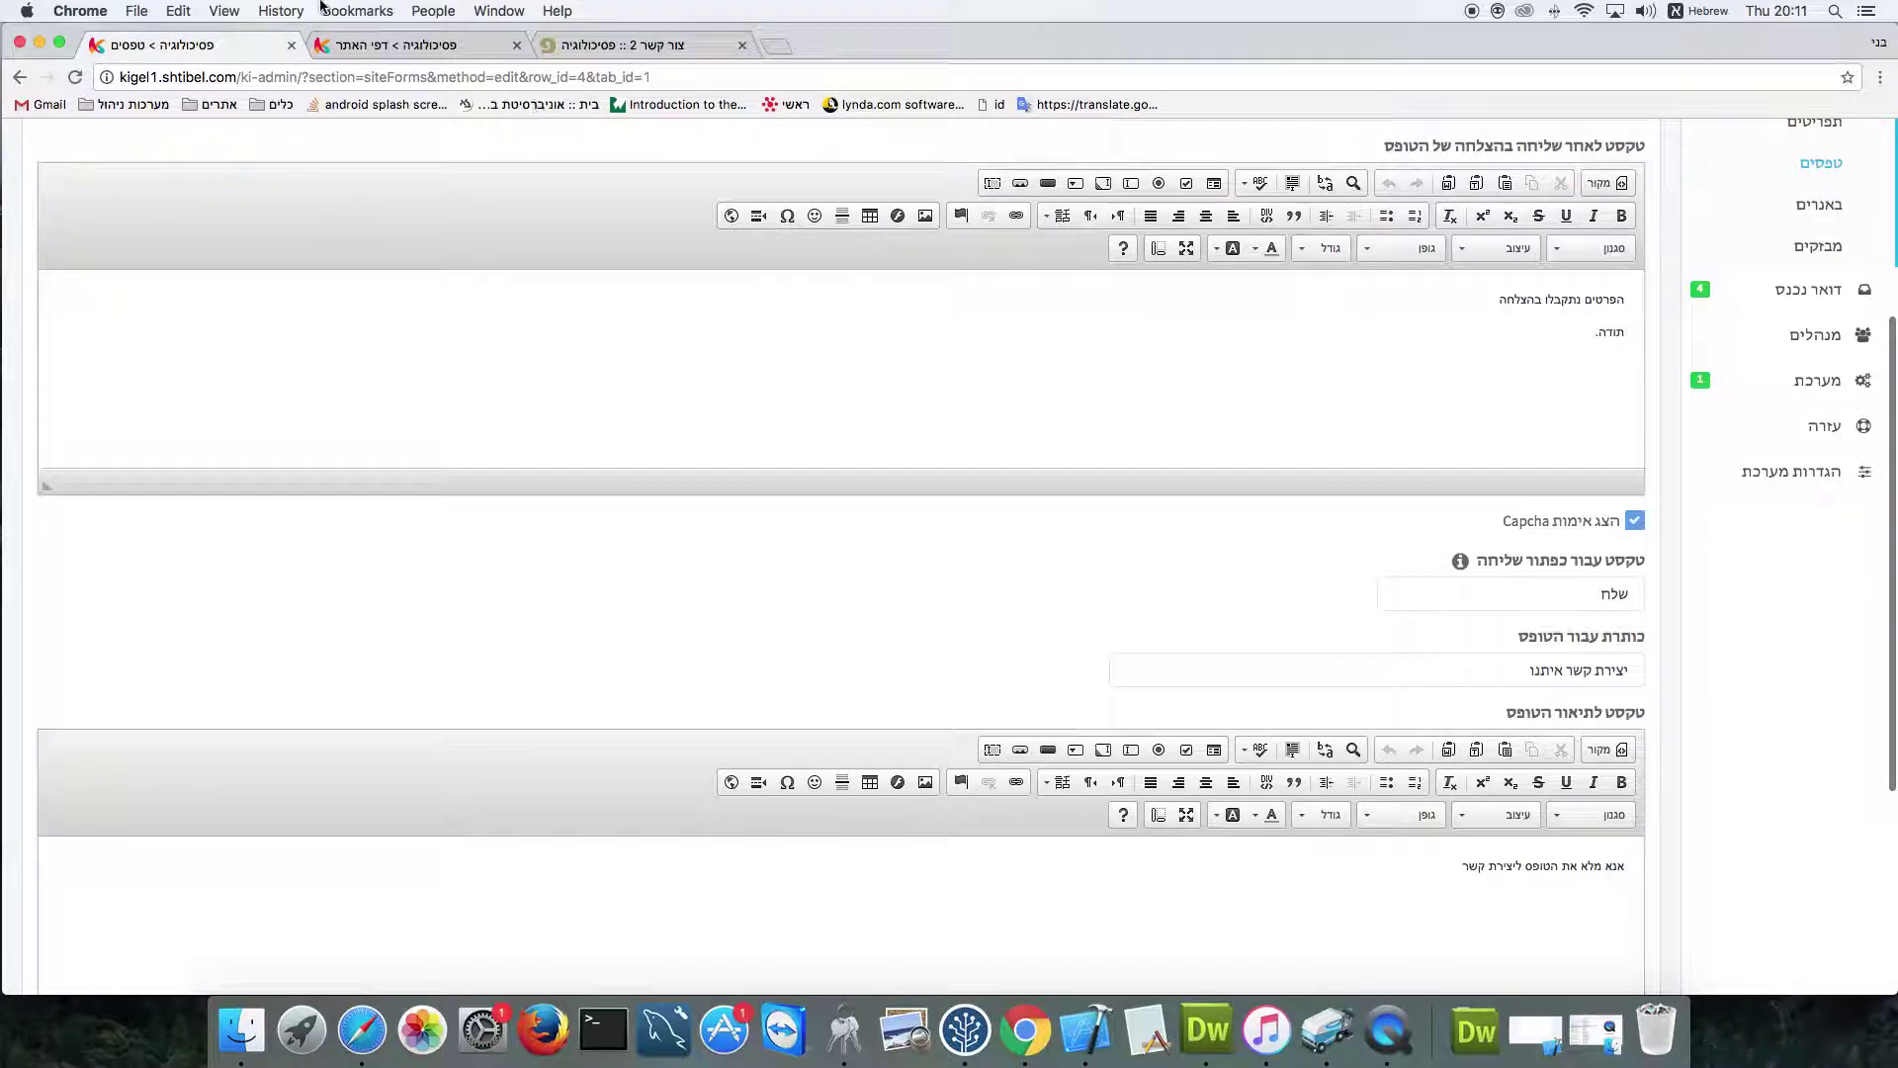
click(579, 55)
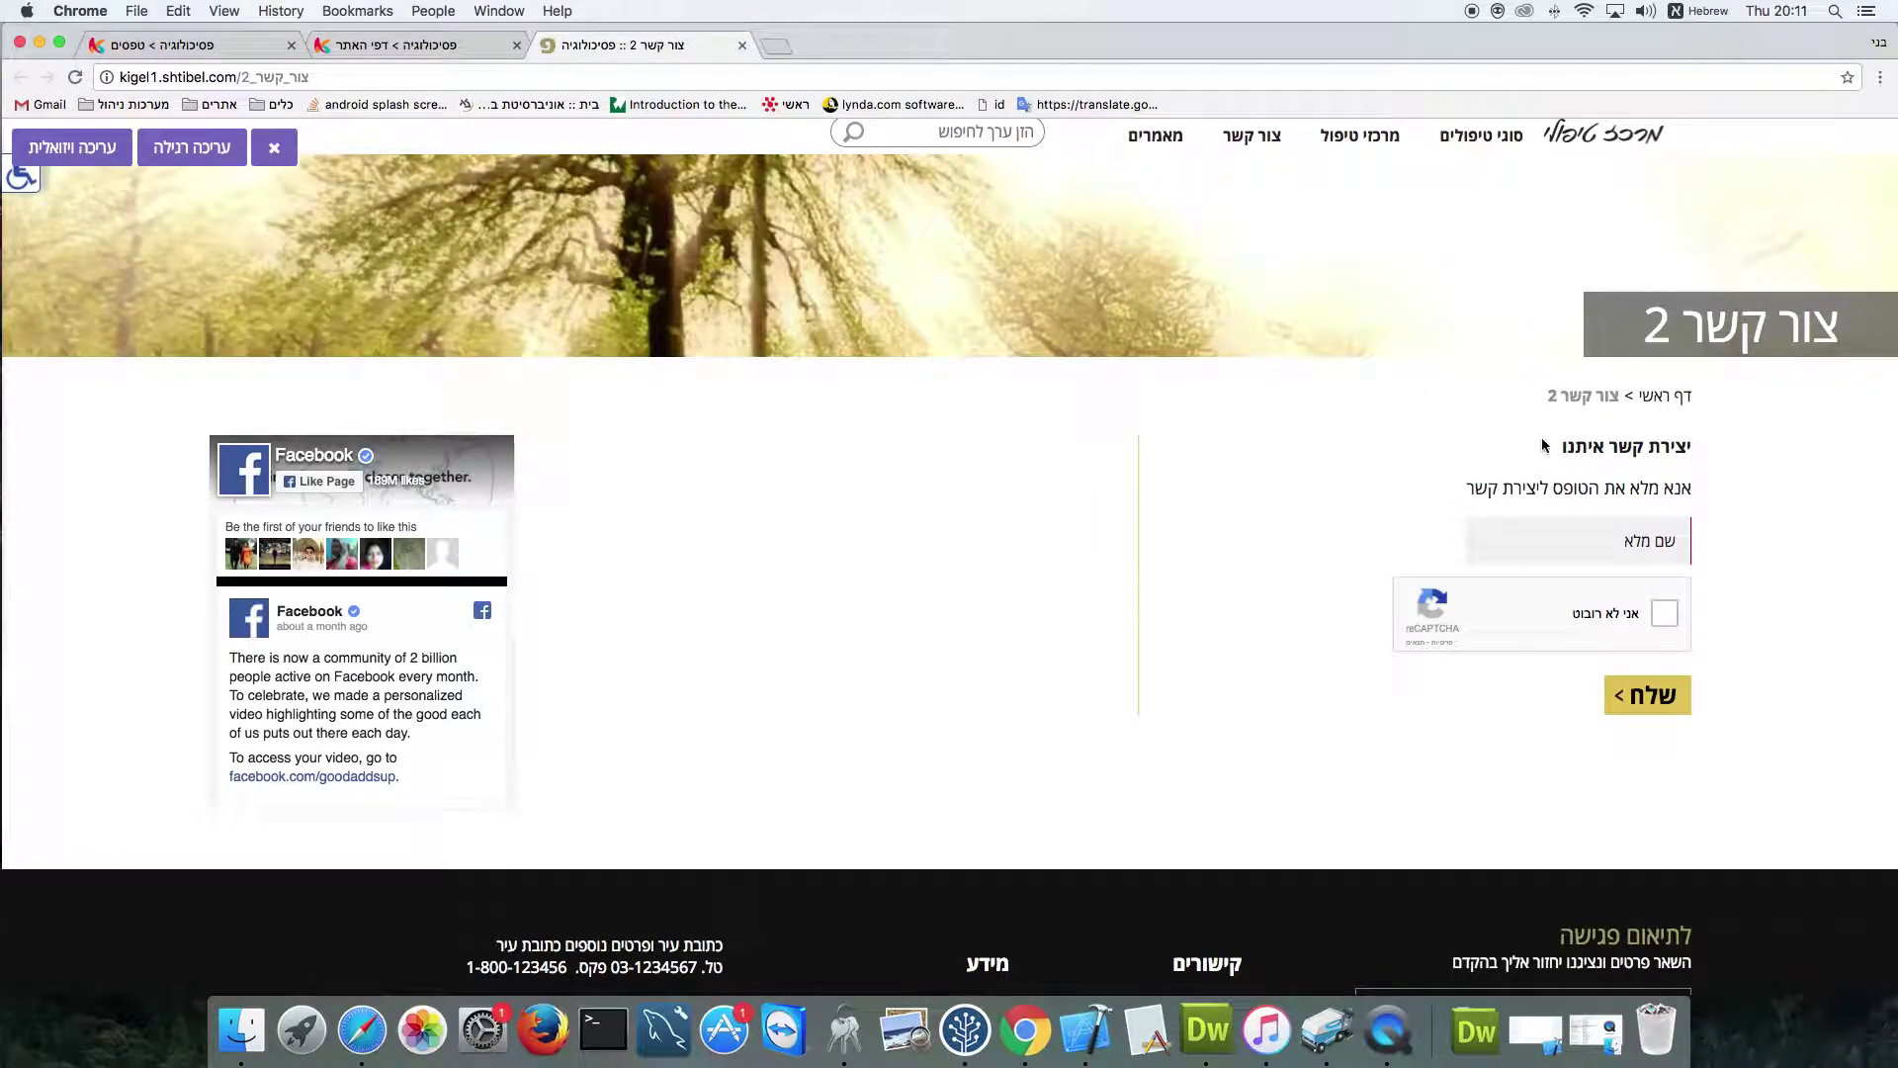
click(178, 45)
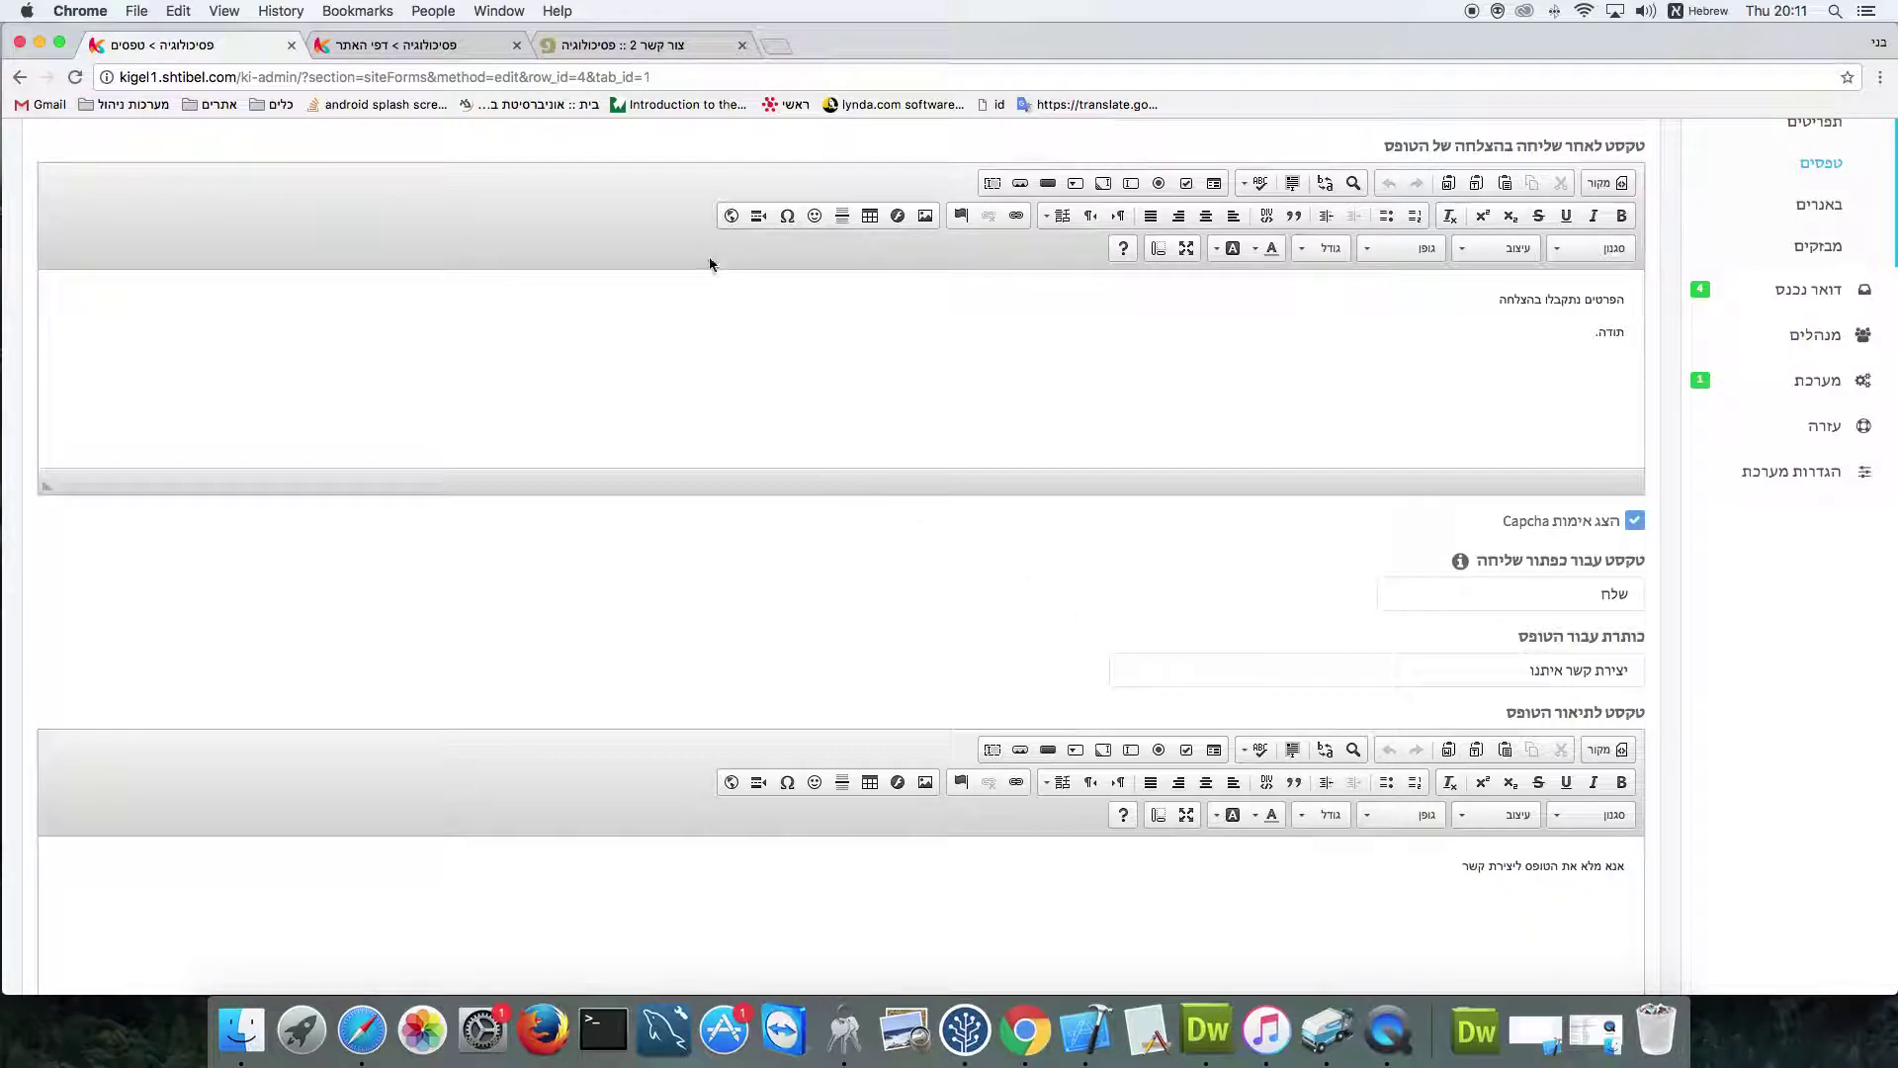
click(608, 44)
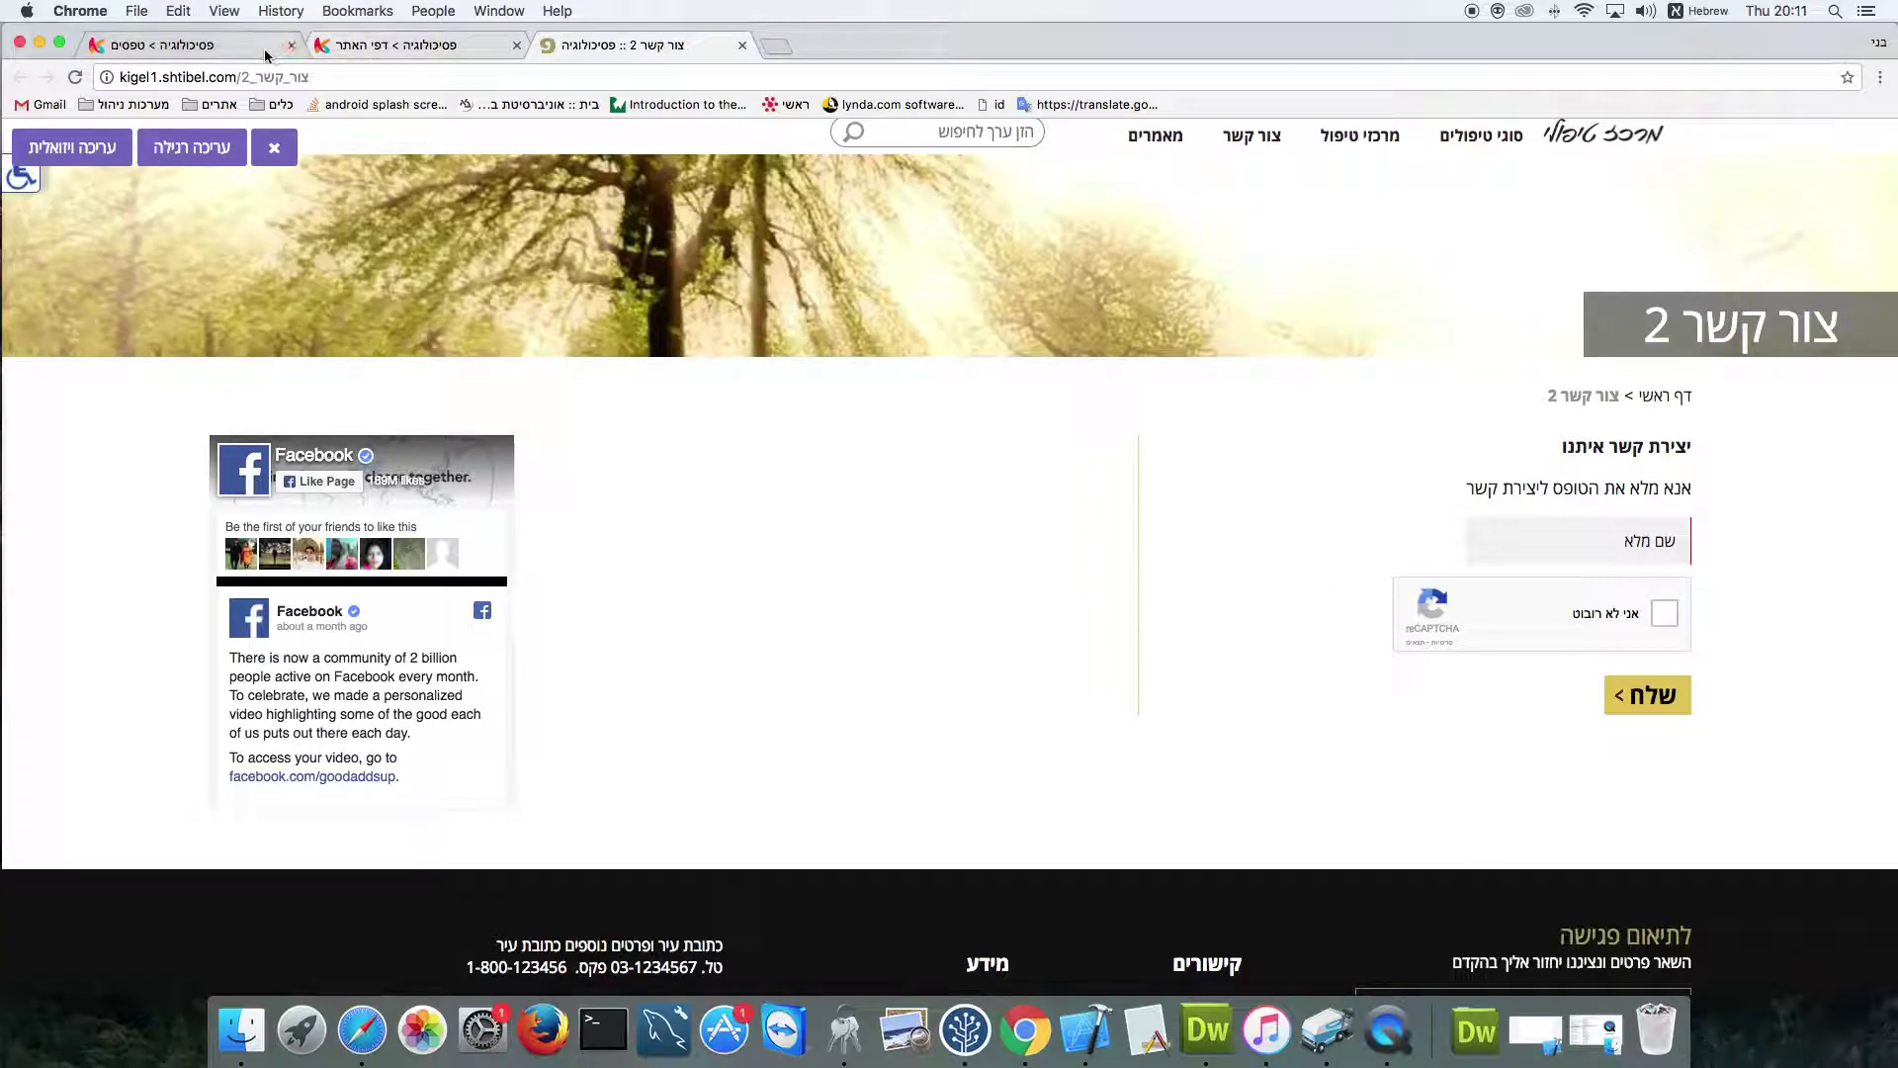
click(215, 49)
Add a new field named טלפון with input type=tel and save it
scroll(949, 415, up, 5)
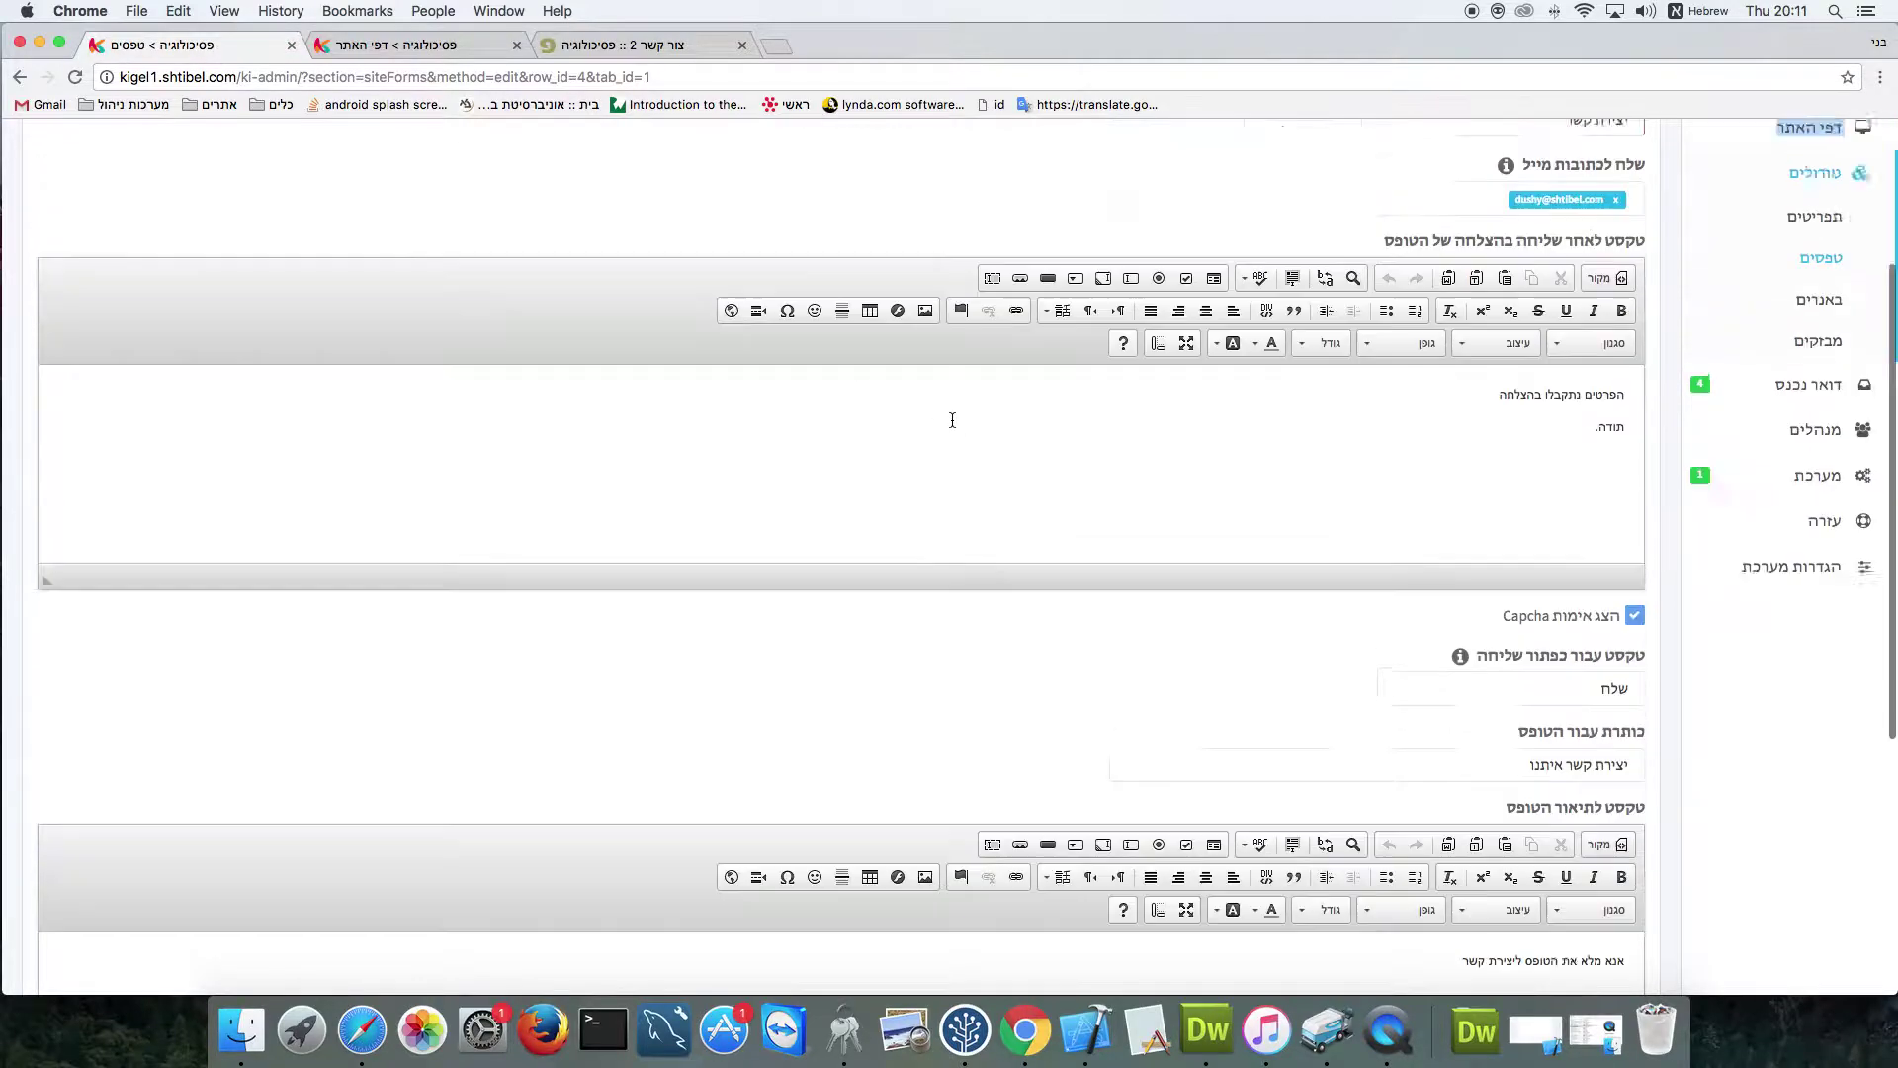
click(1439, 290)
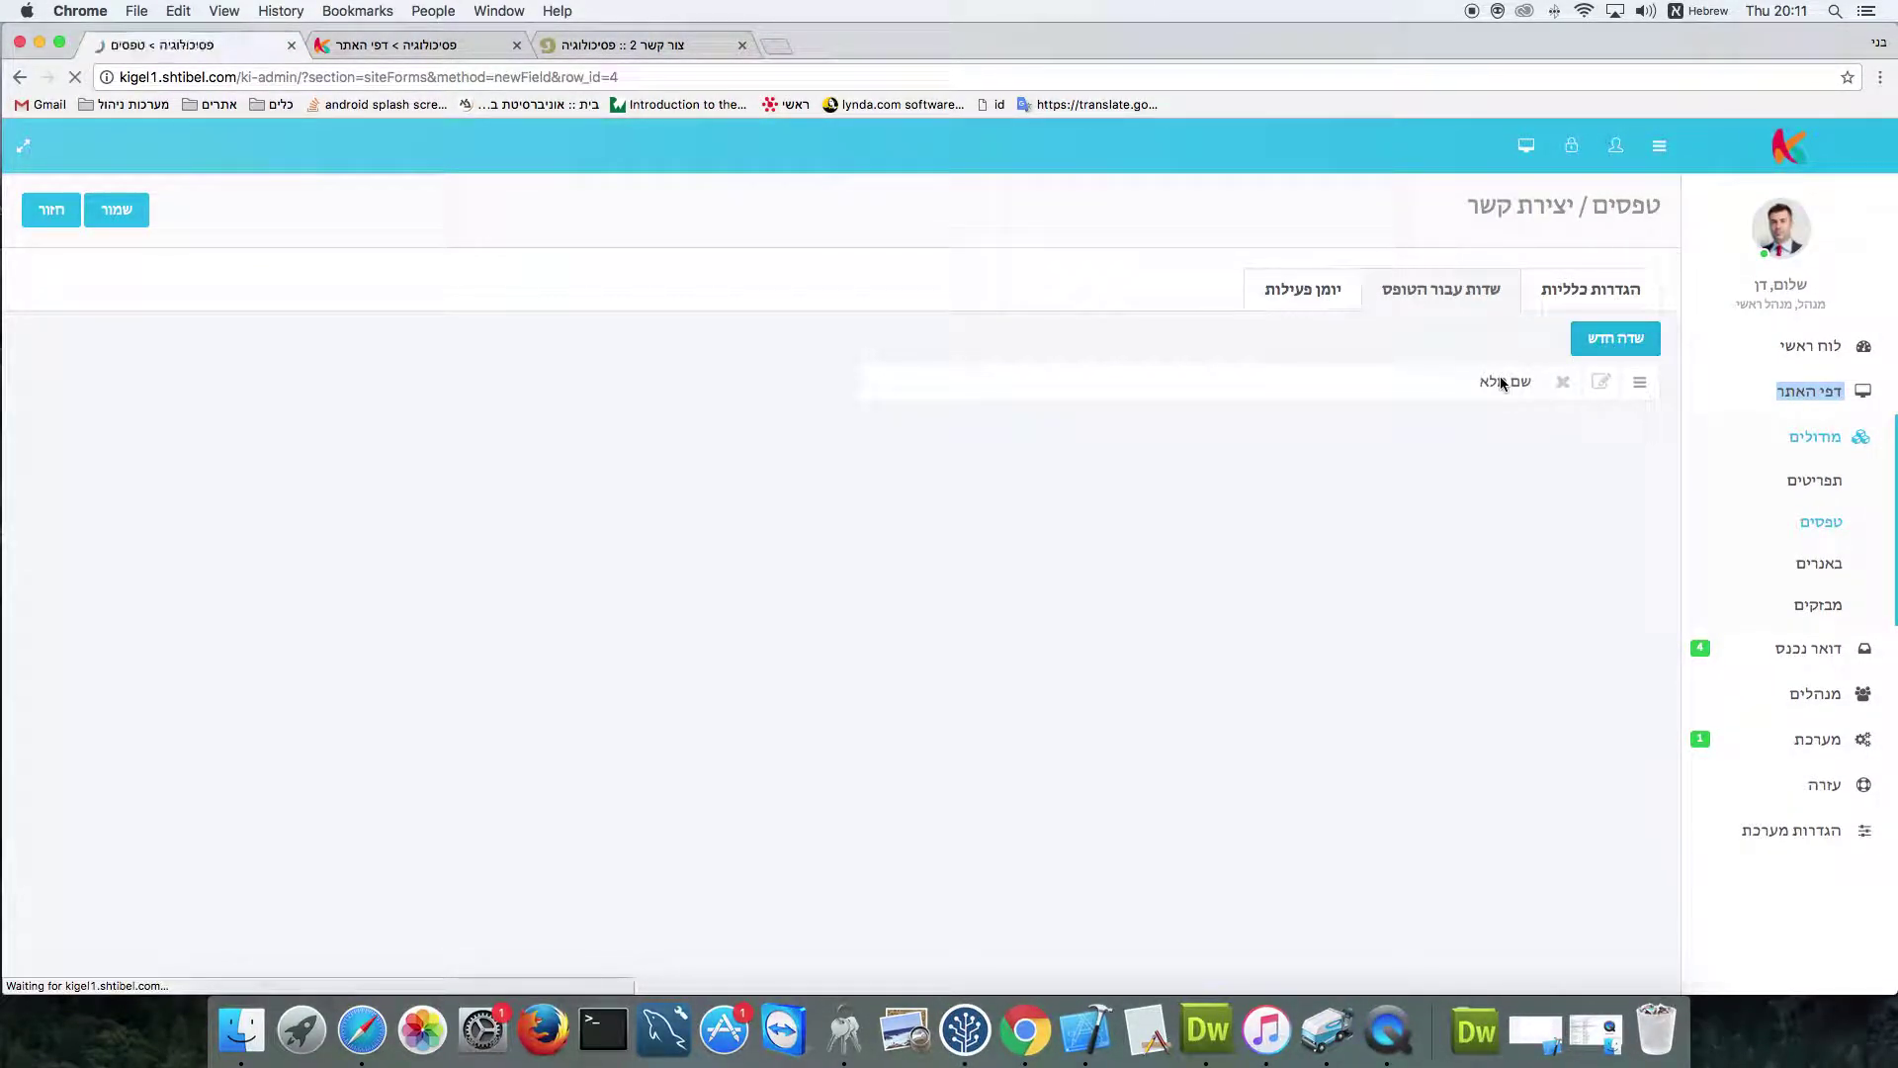
click(1596, 334)
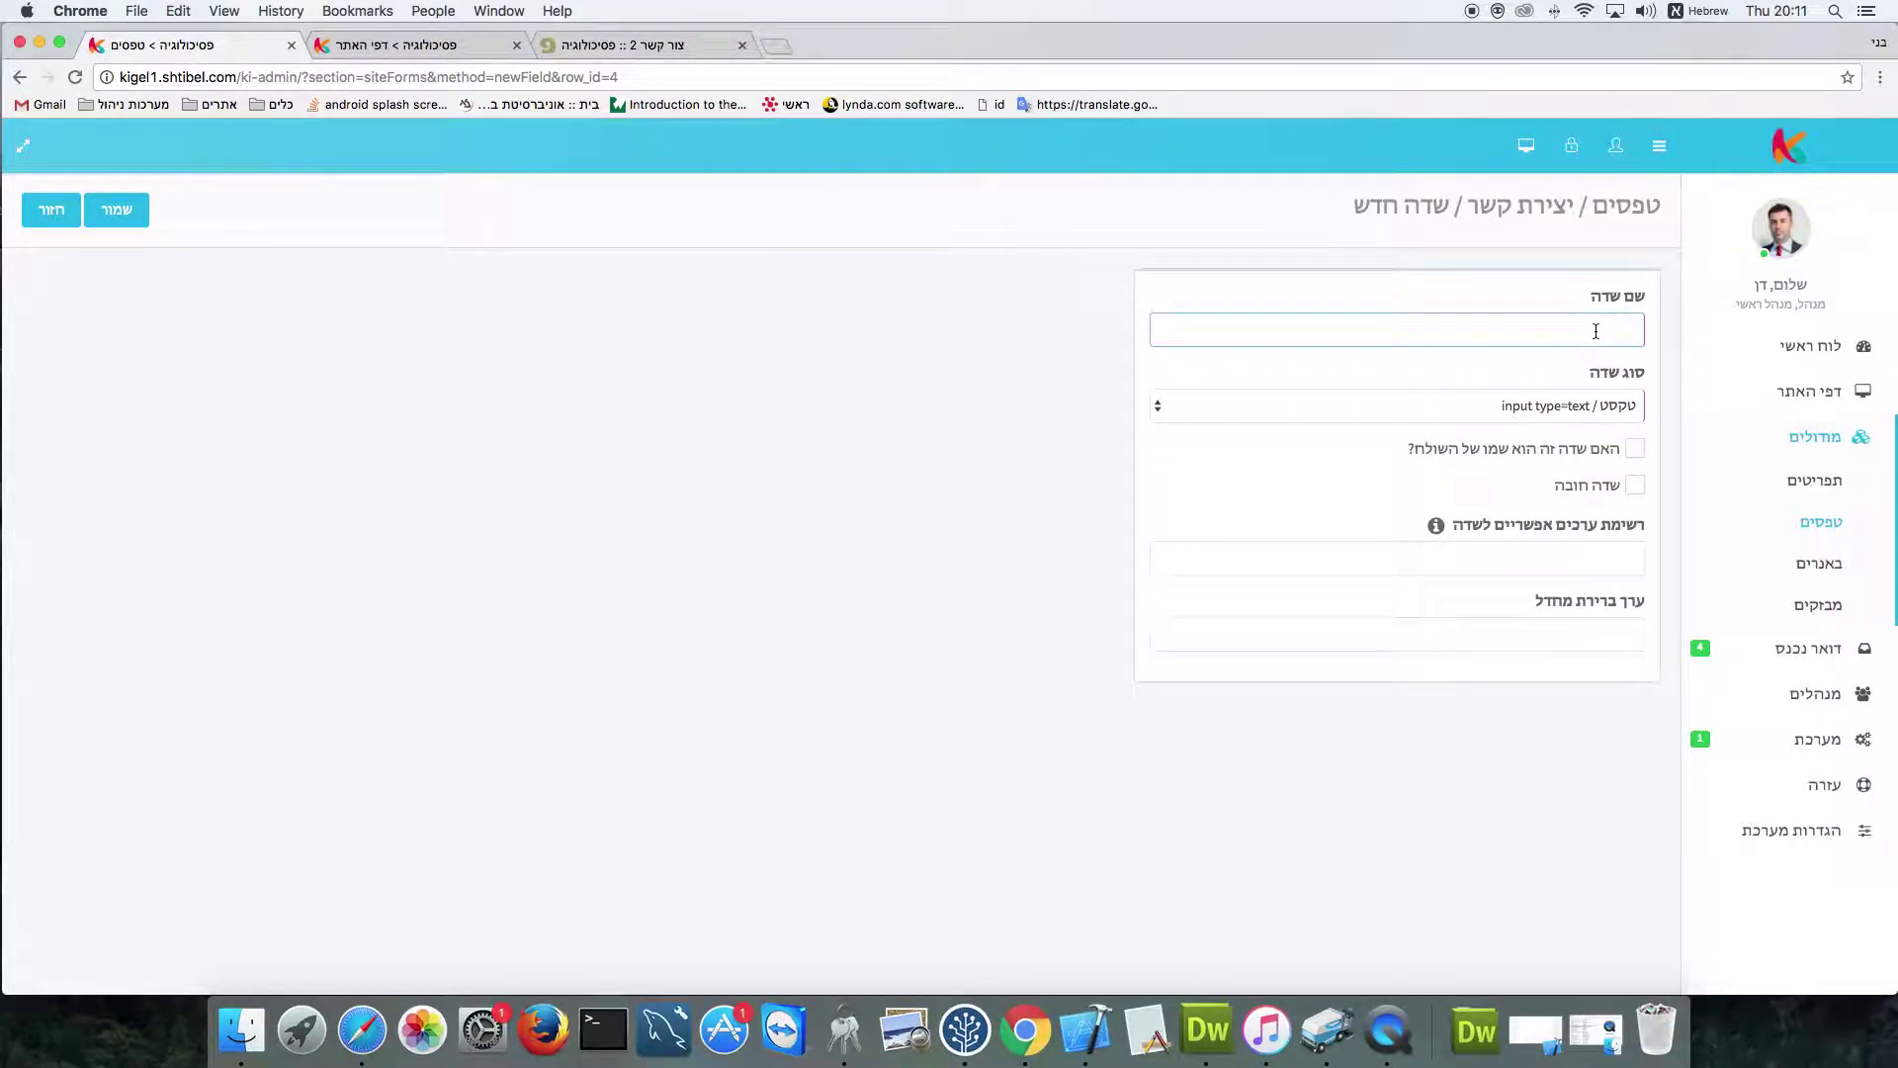
text(טלפון)
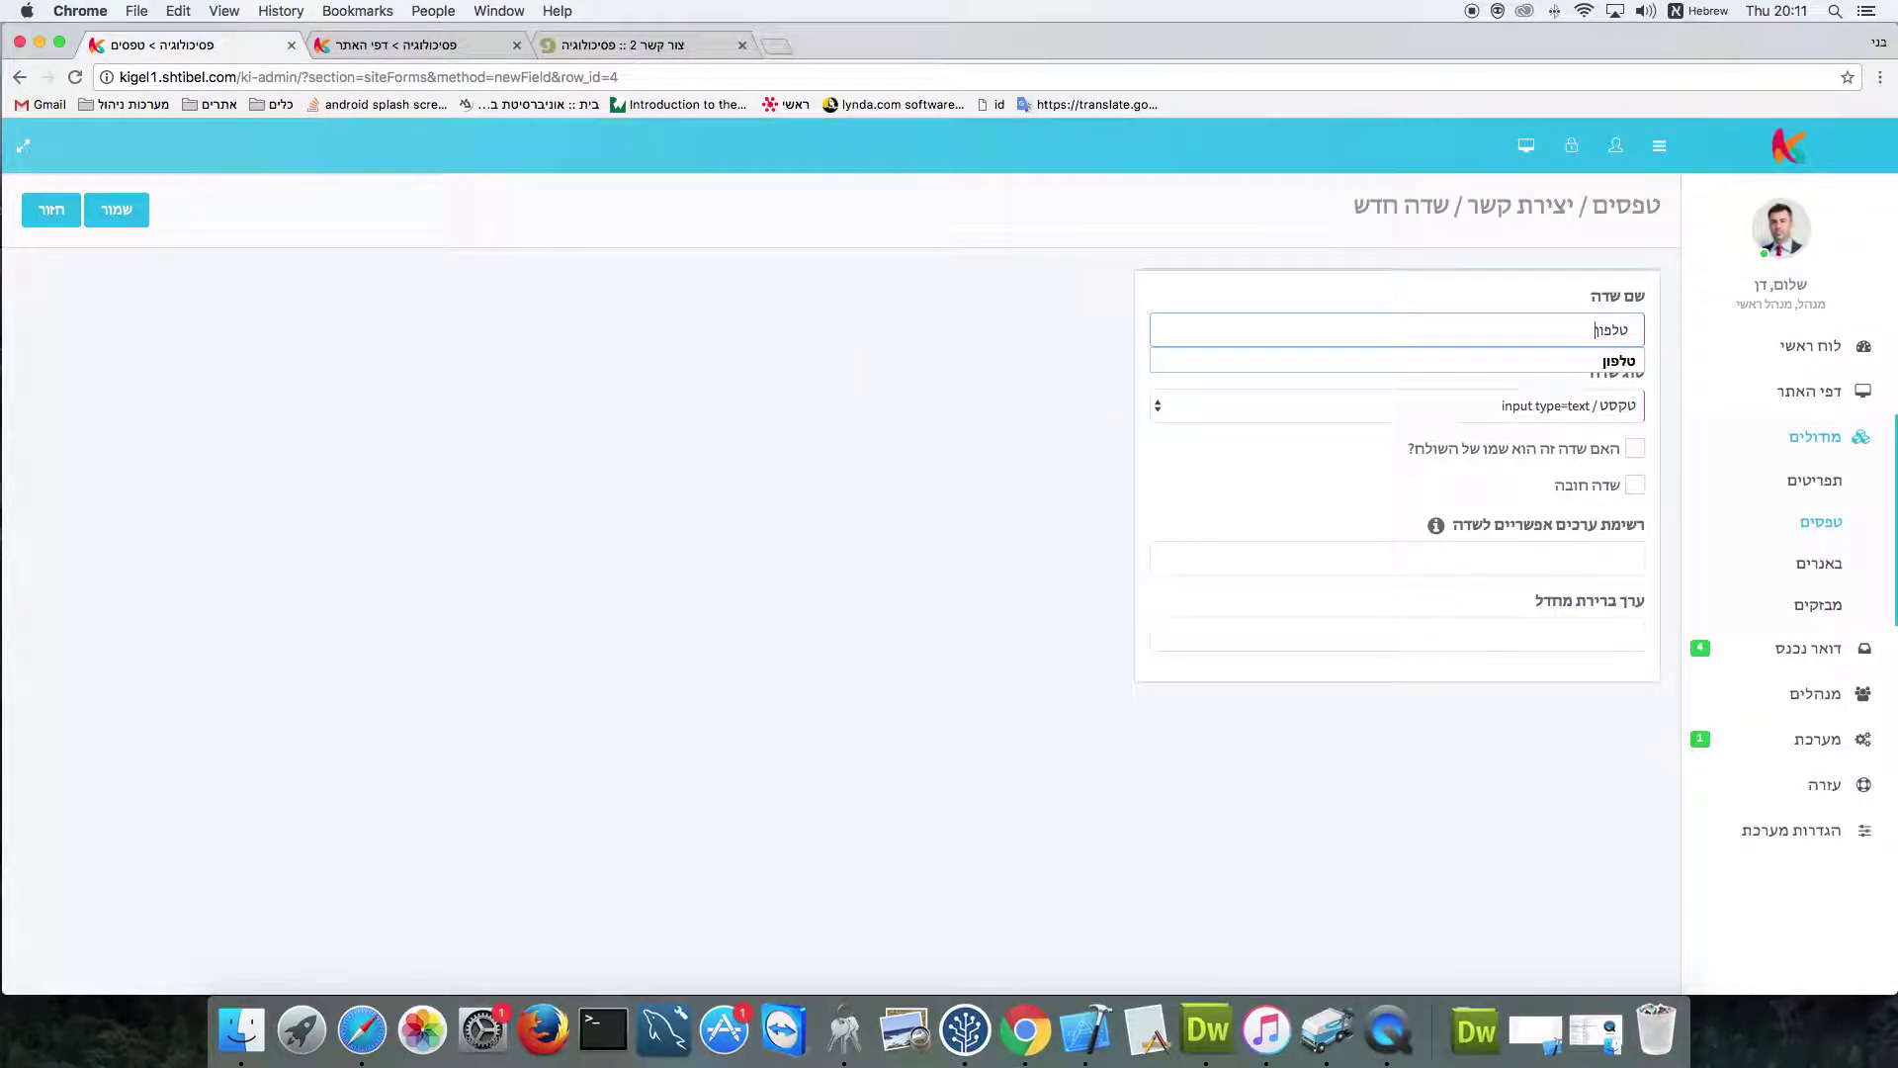
click(1590, 360)
click(1572, 405)
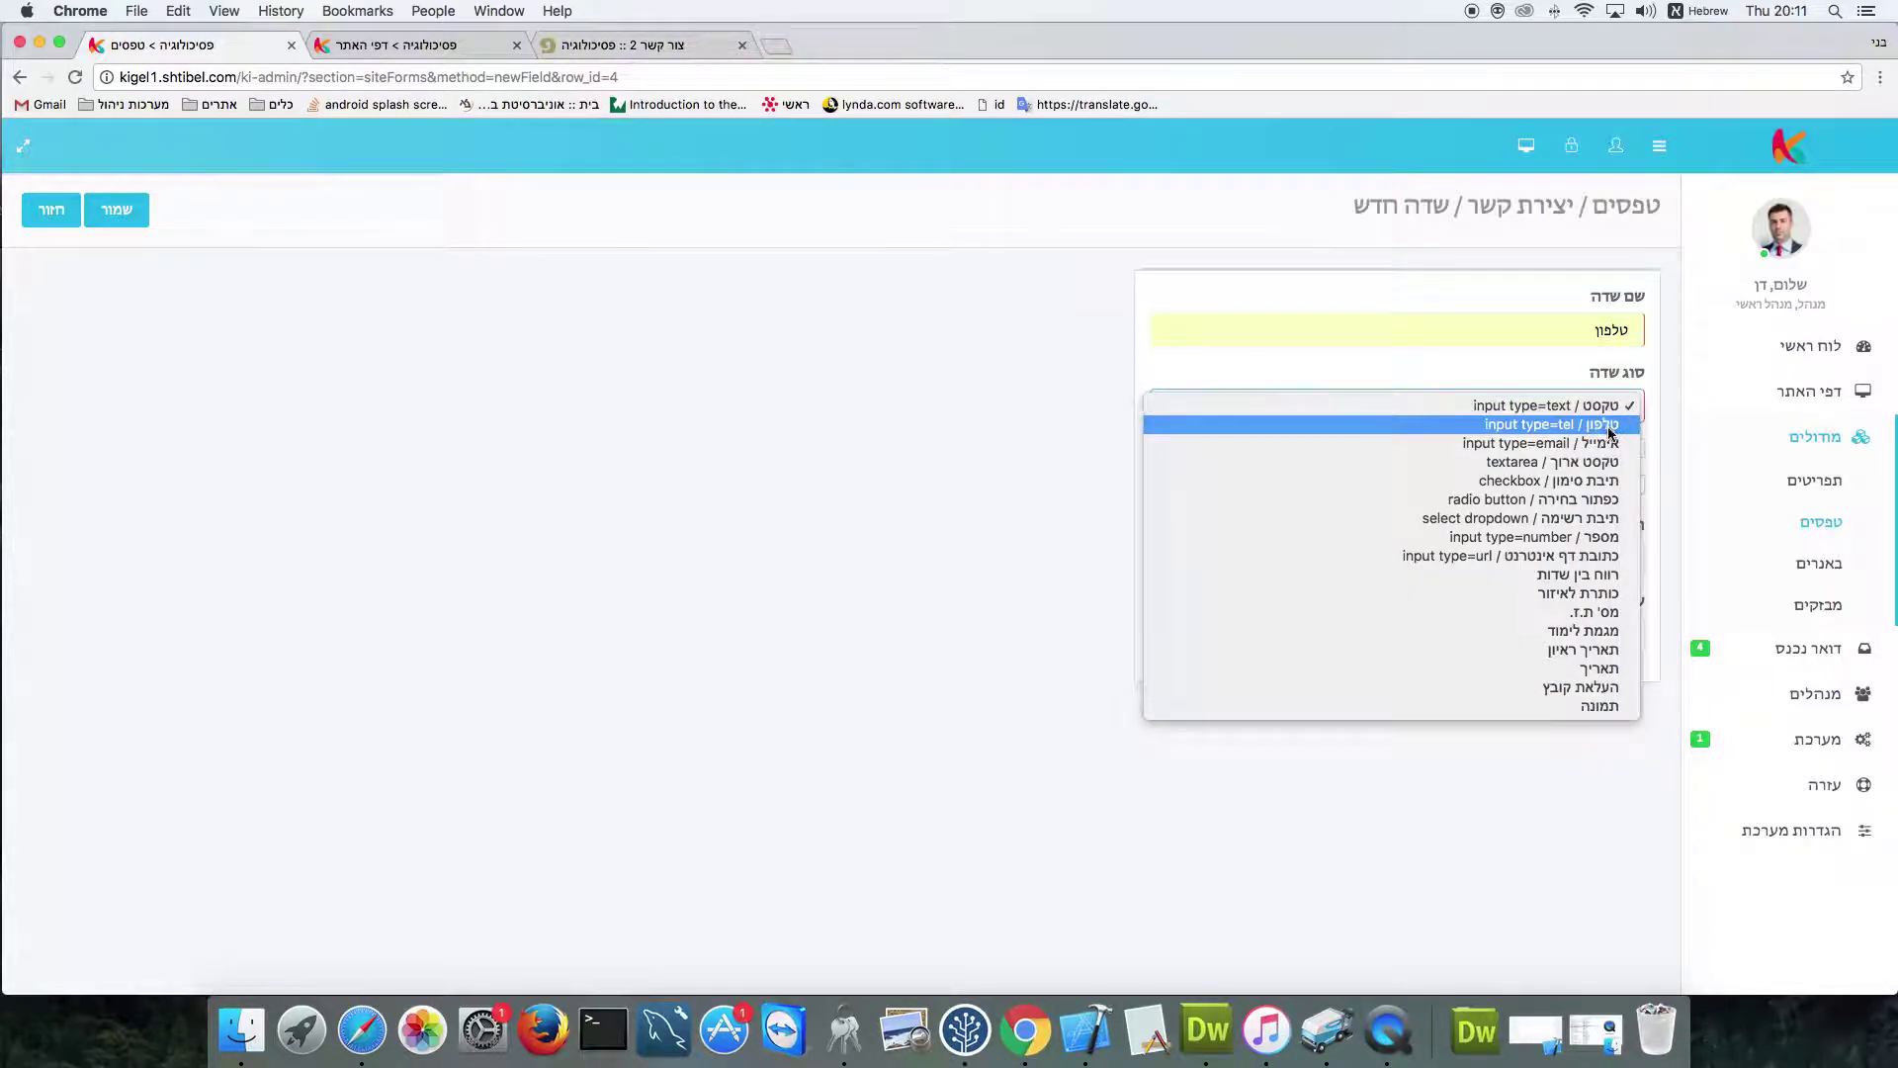
click(1612, 432)
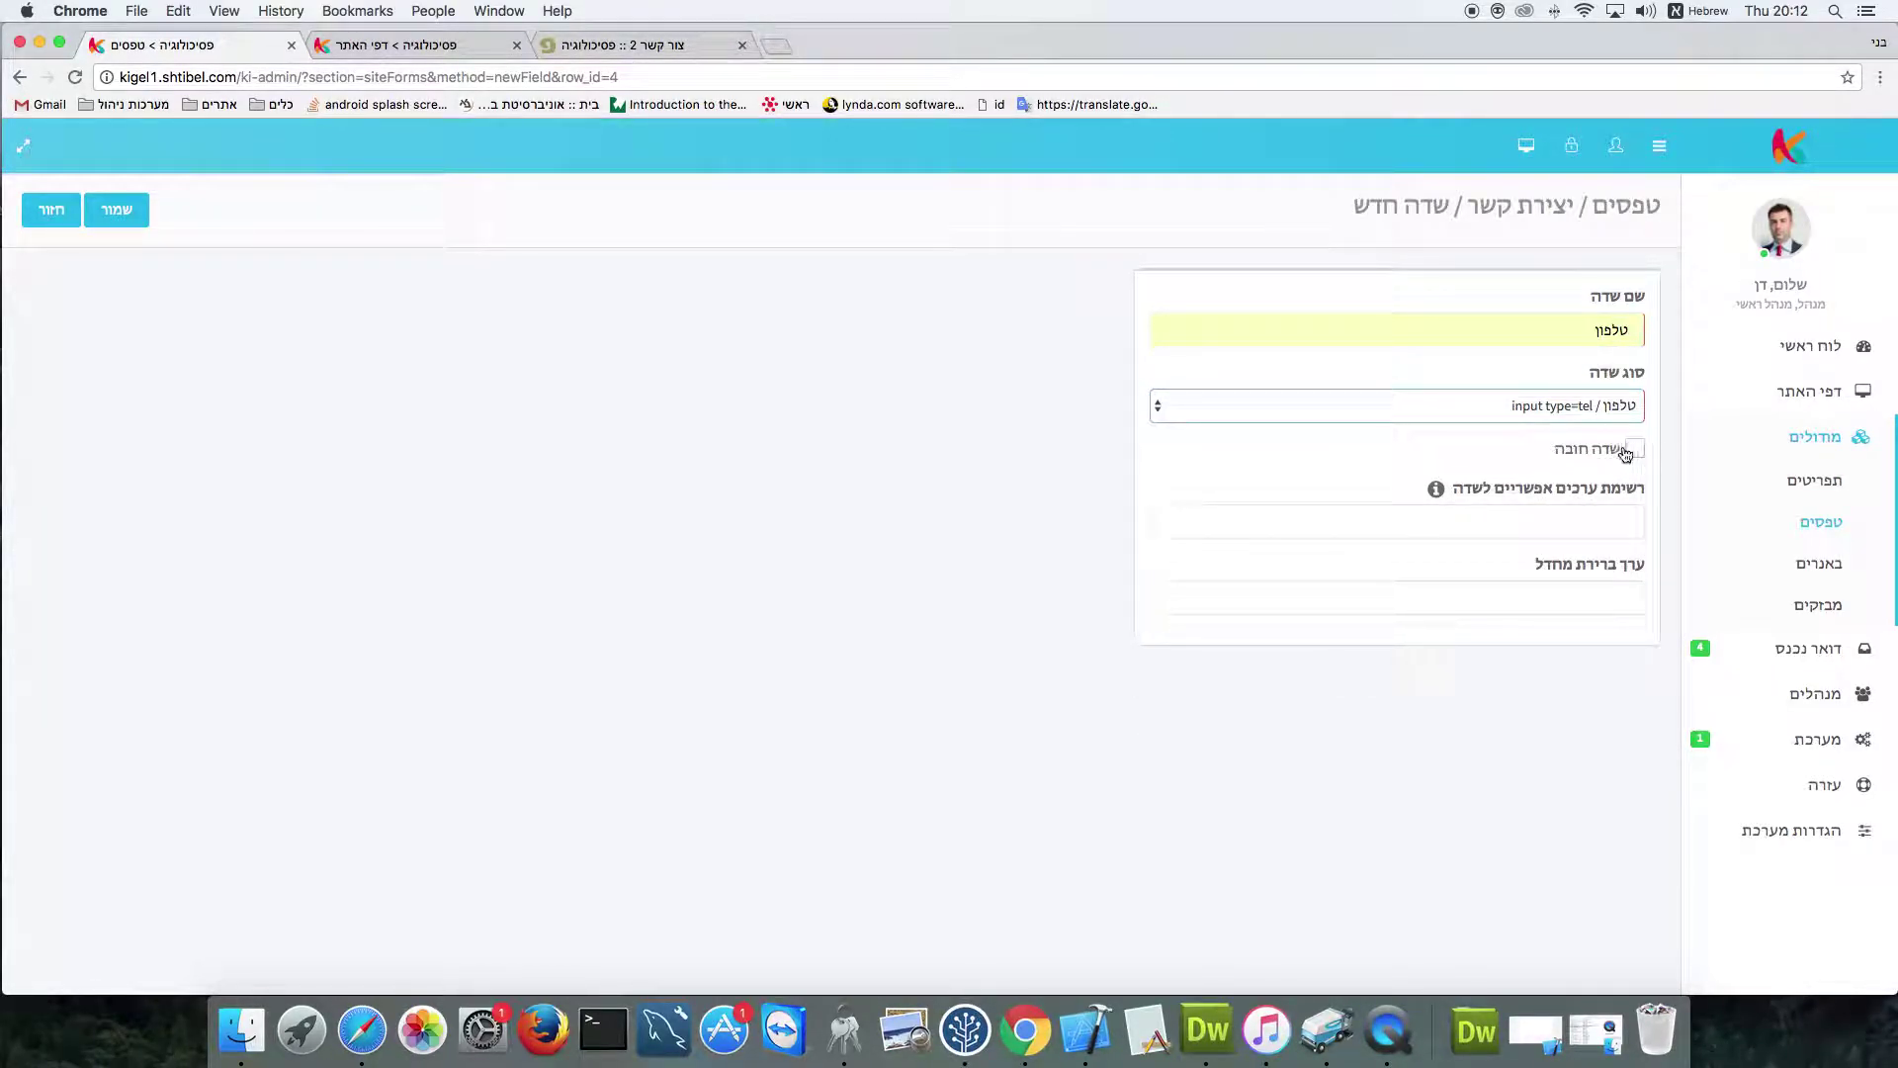
click(116, 209)
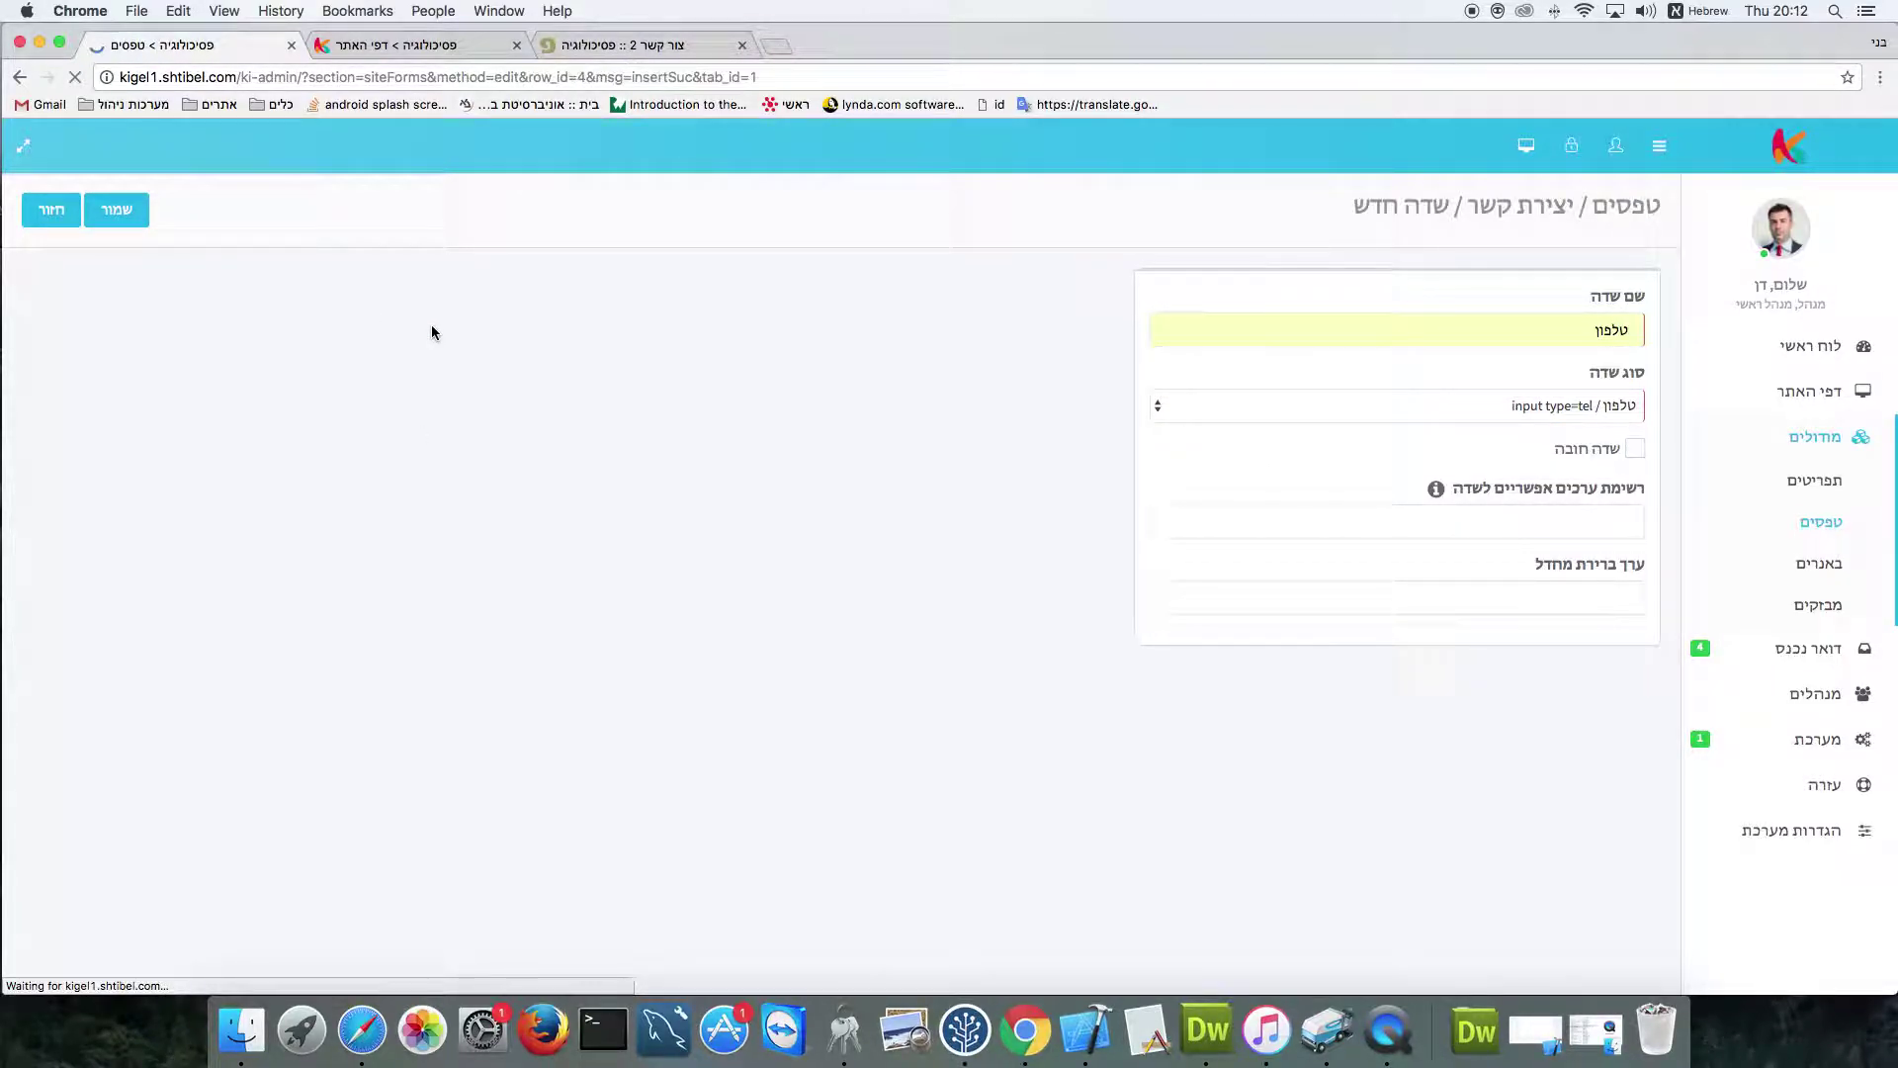
Reload the live contact page and try out the new phone field
click(569, 45)
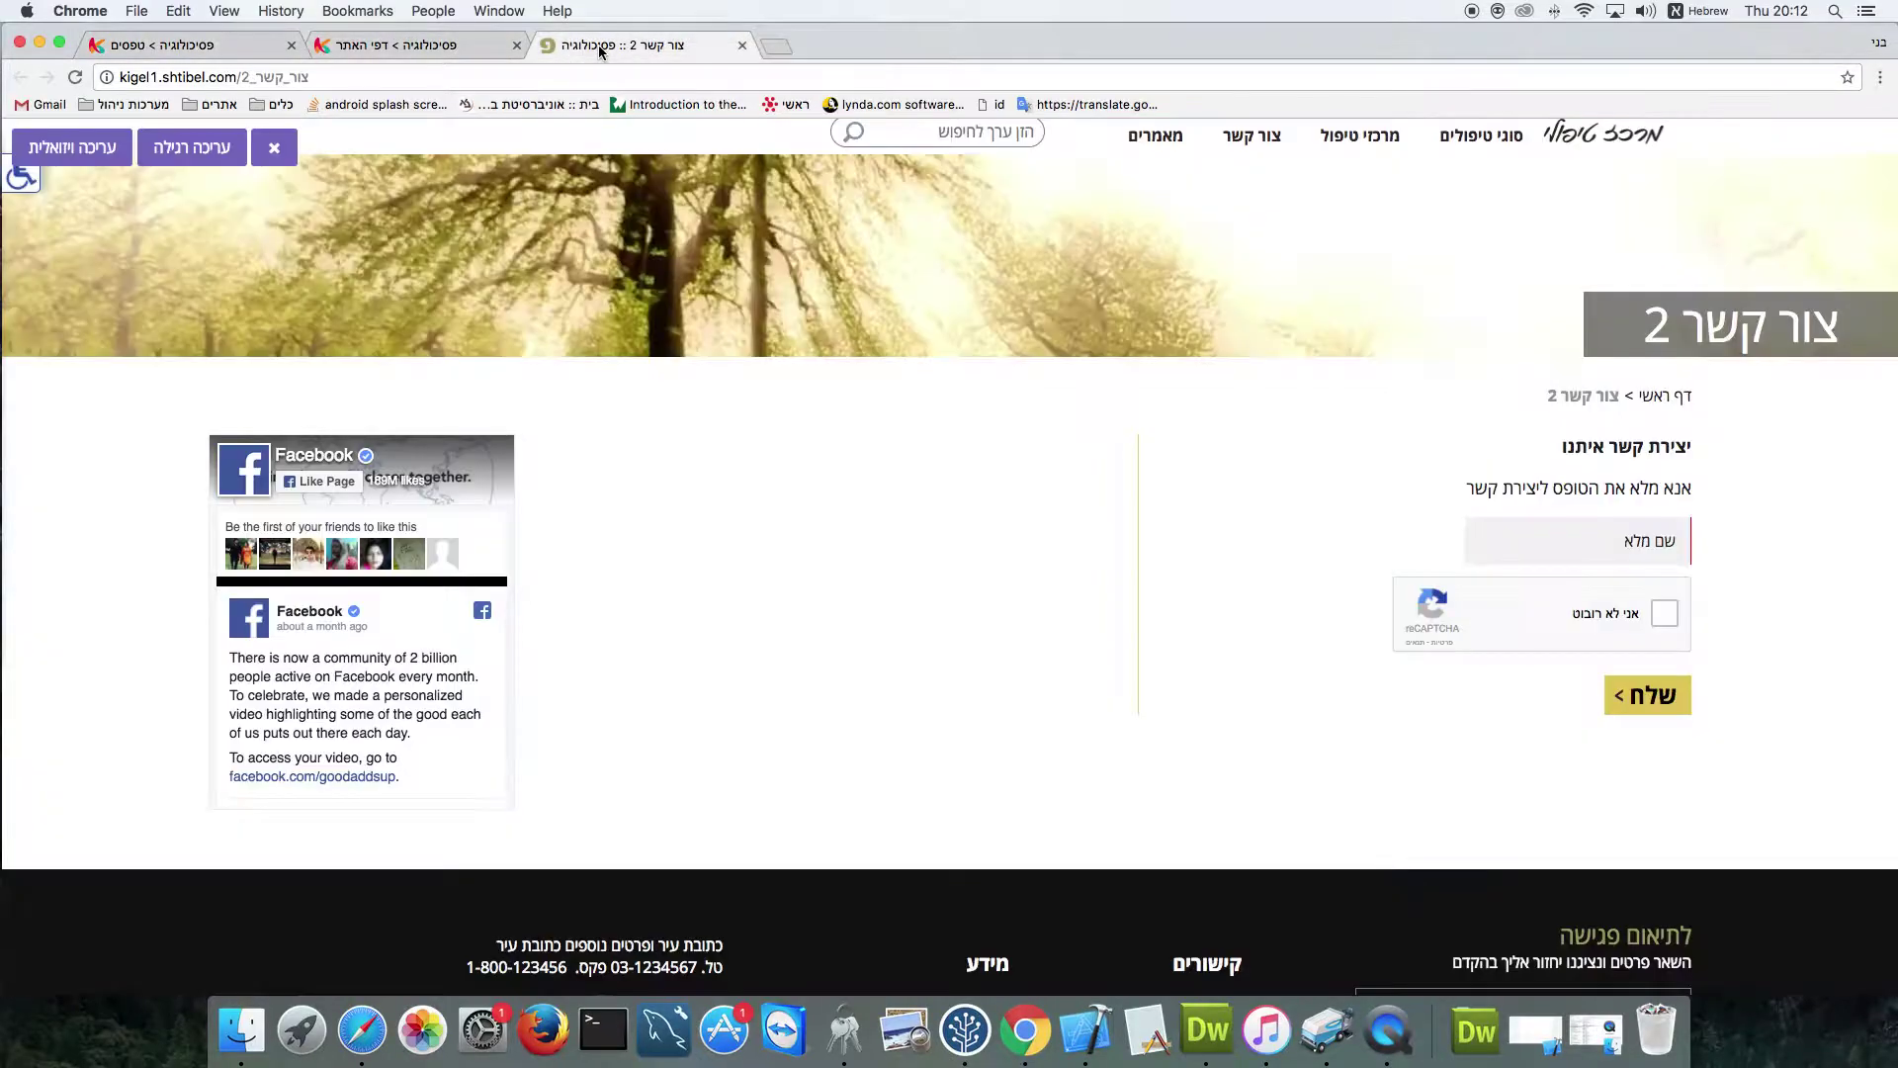
click(76, 79)
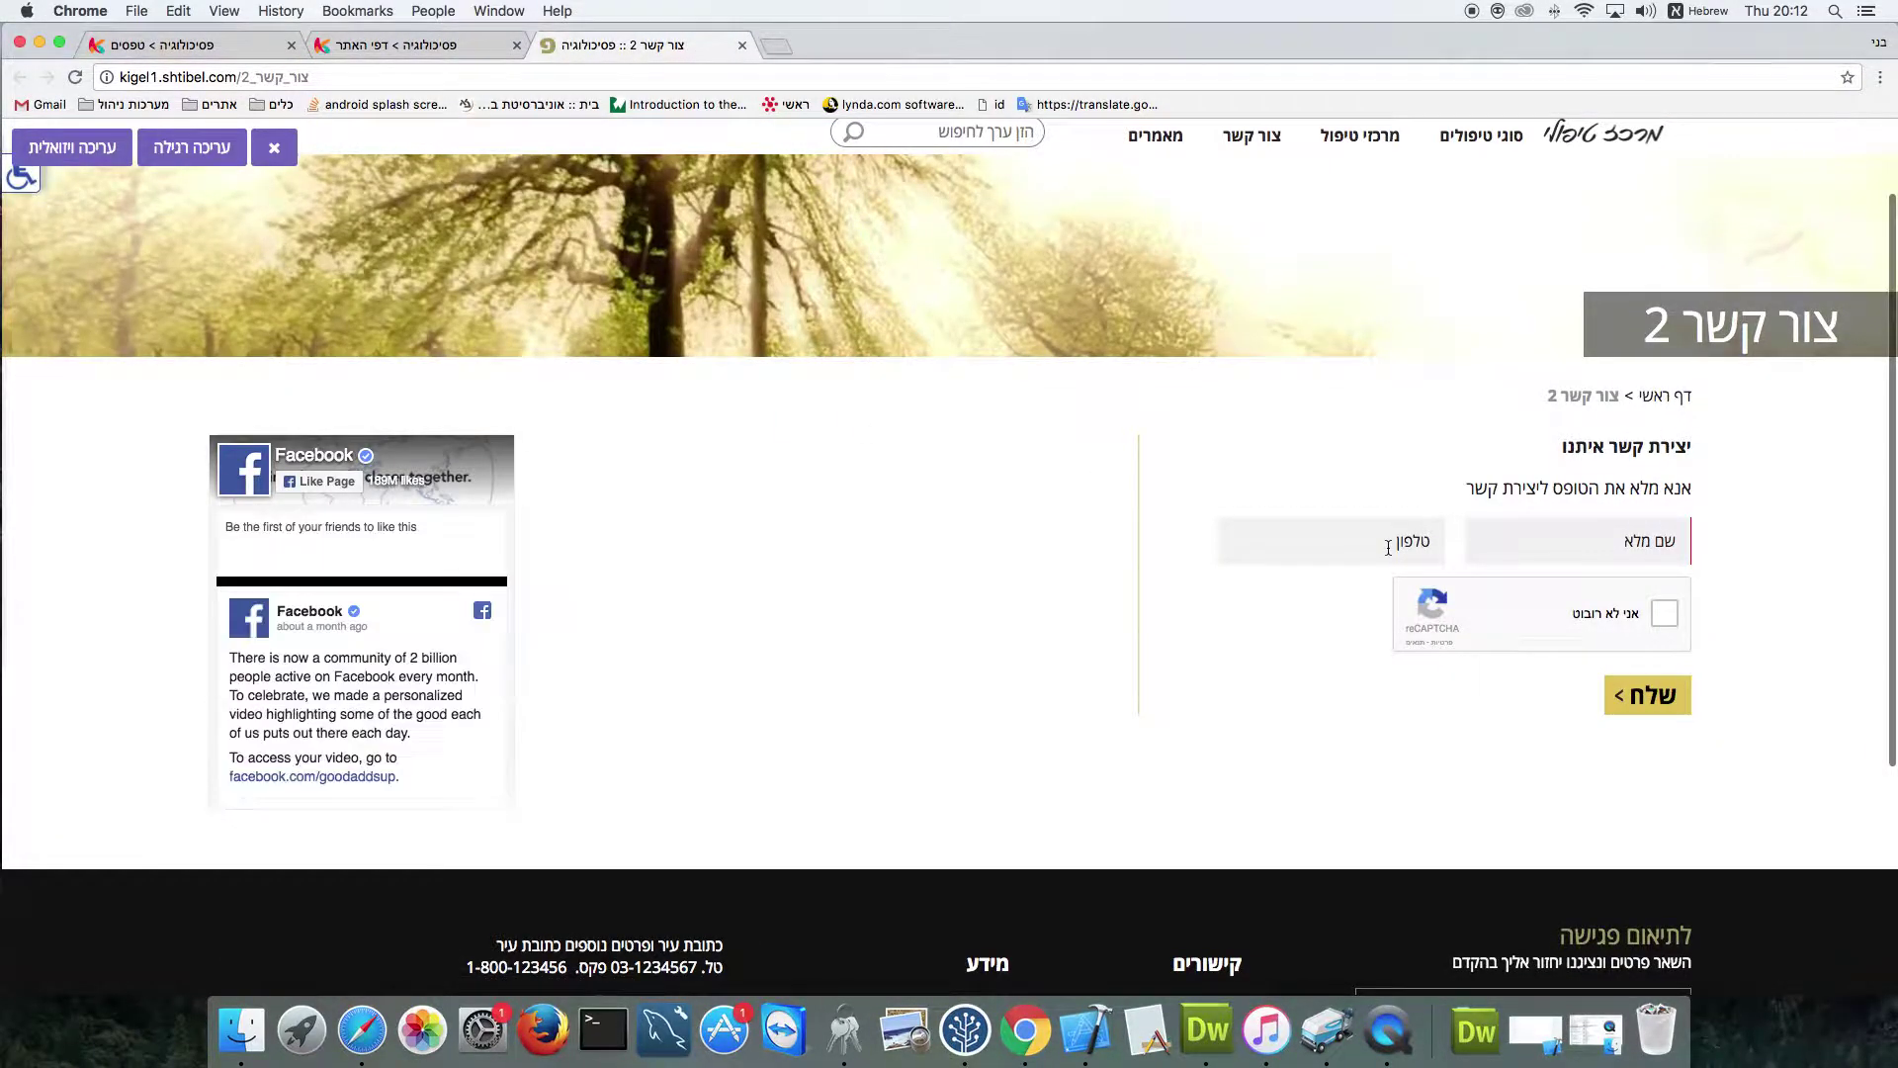
click(1339, 554)
key(shift+Tab)
click(203, 45)
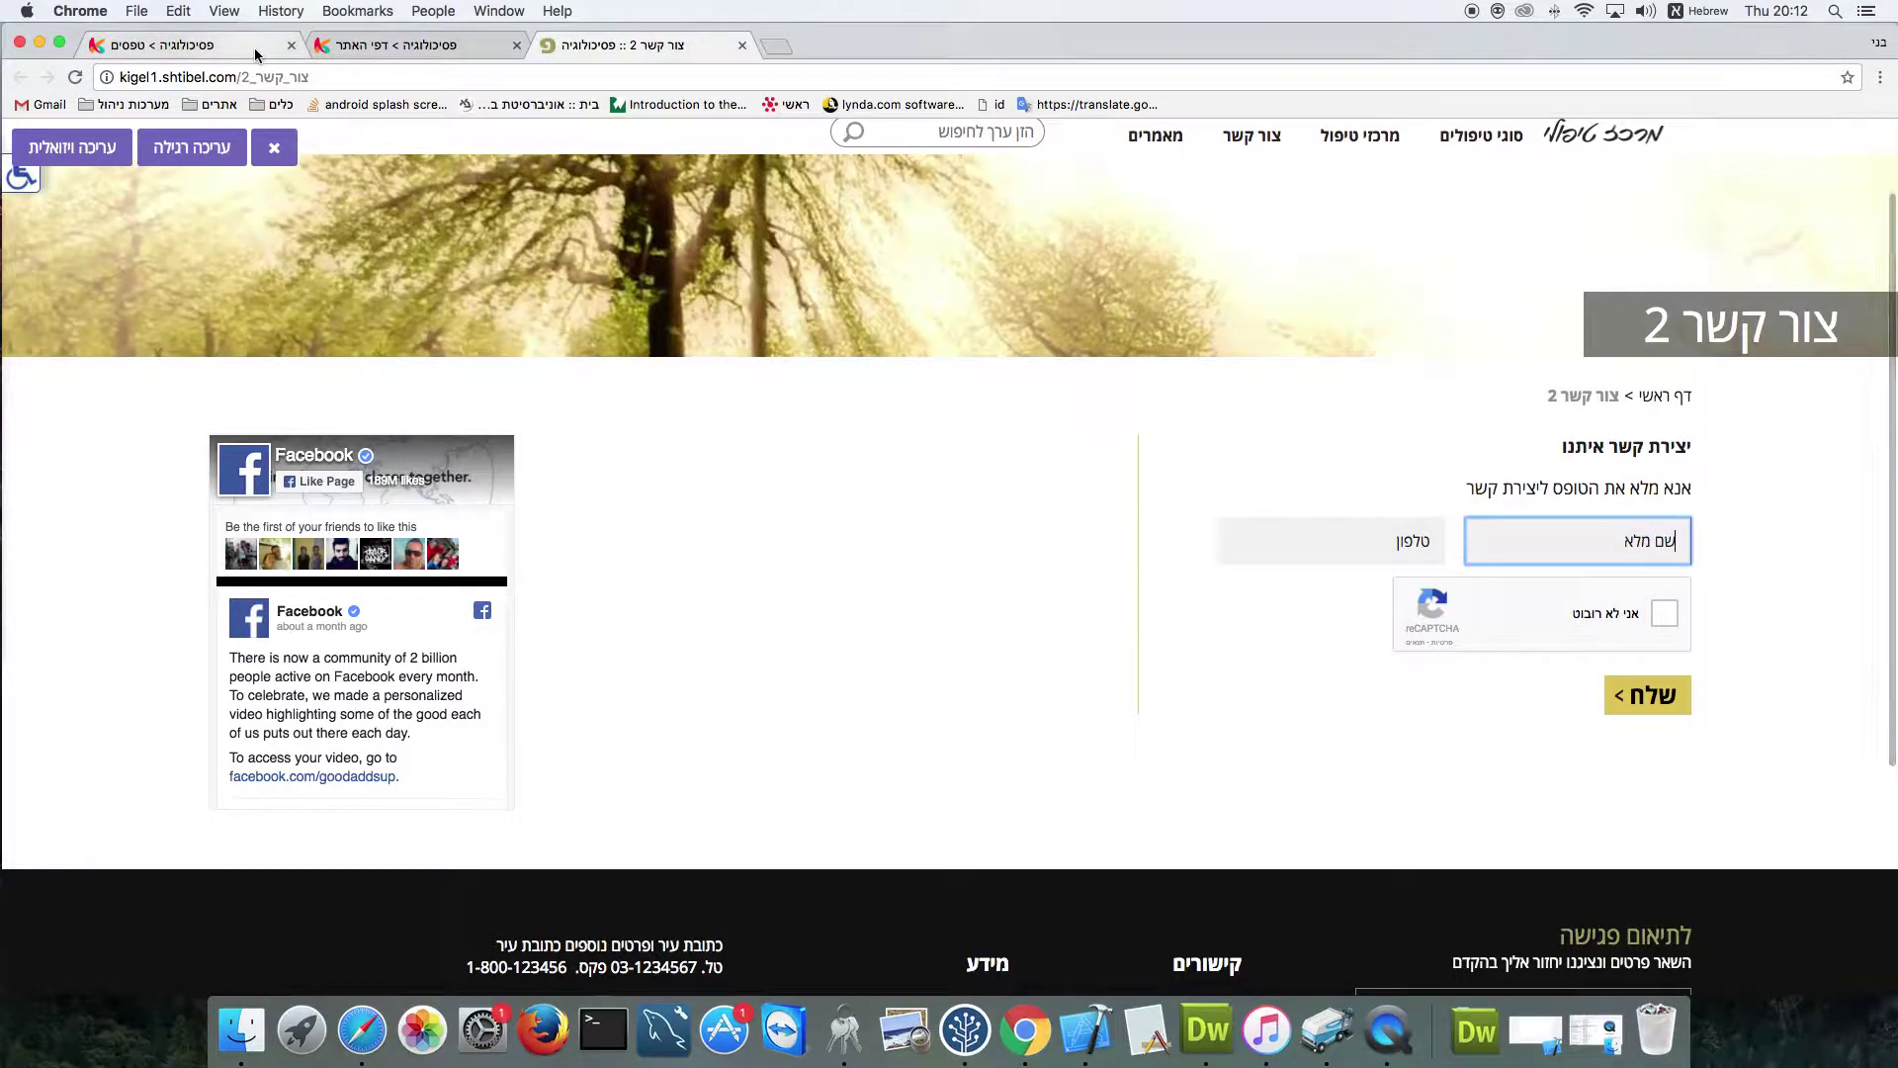
Create and save a required input type=email field כתובת דוא"ל, marked as sender's email
click(1609, 342)
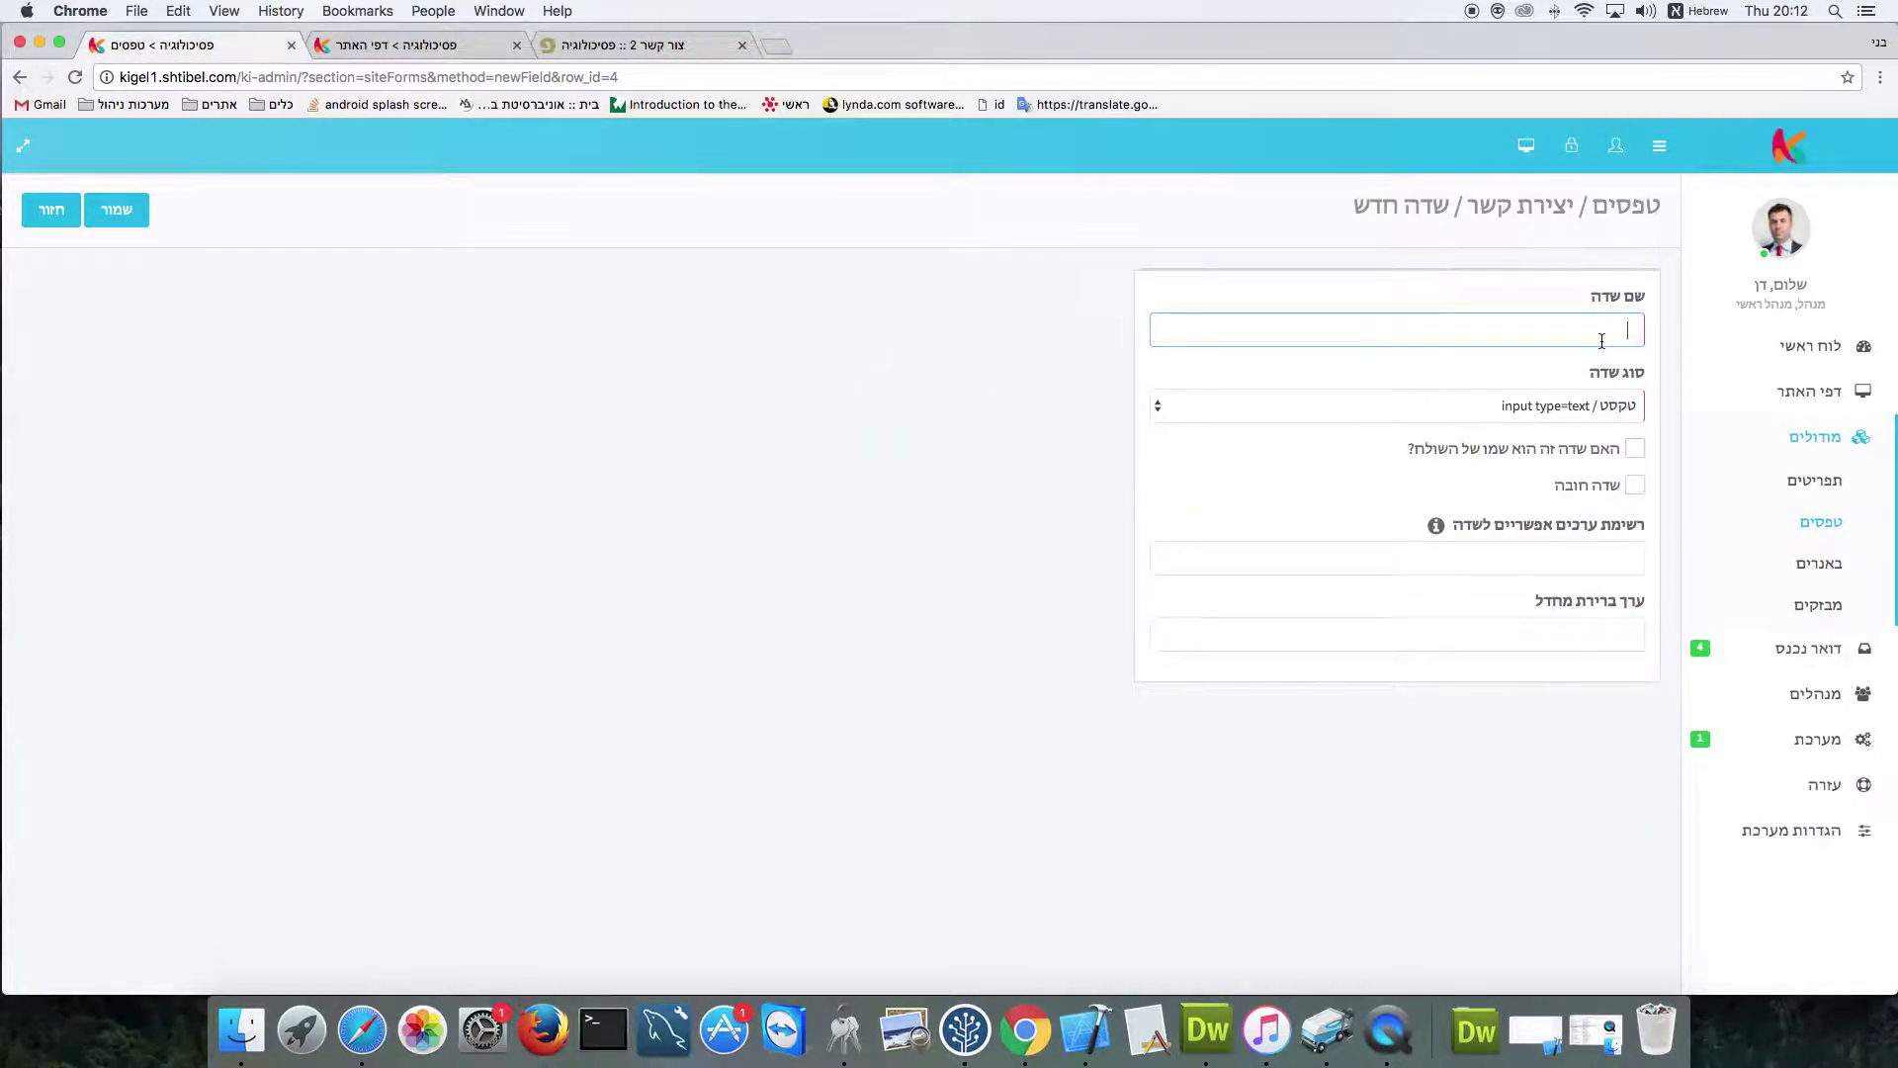
text(כתובת דוא"ל)
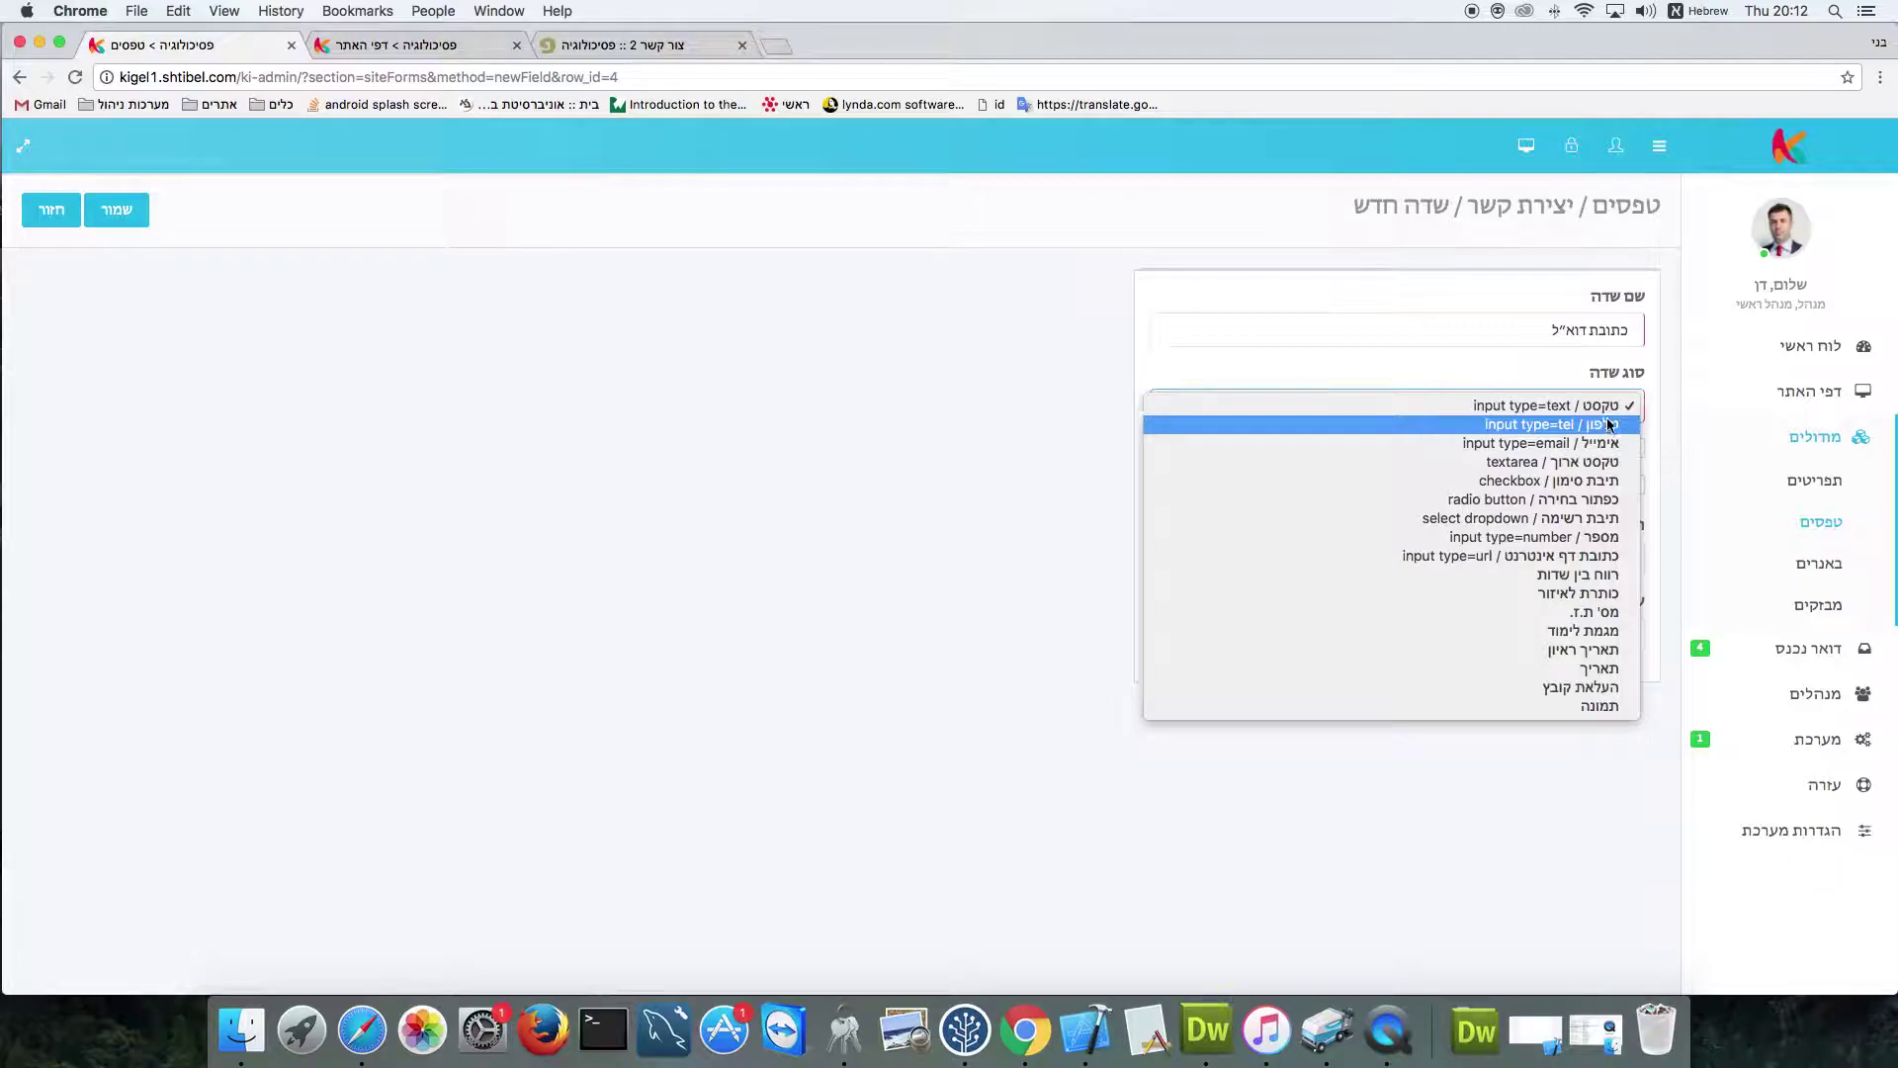
click(1610, 444)
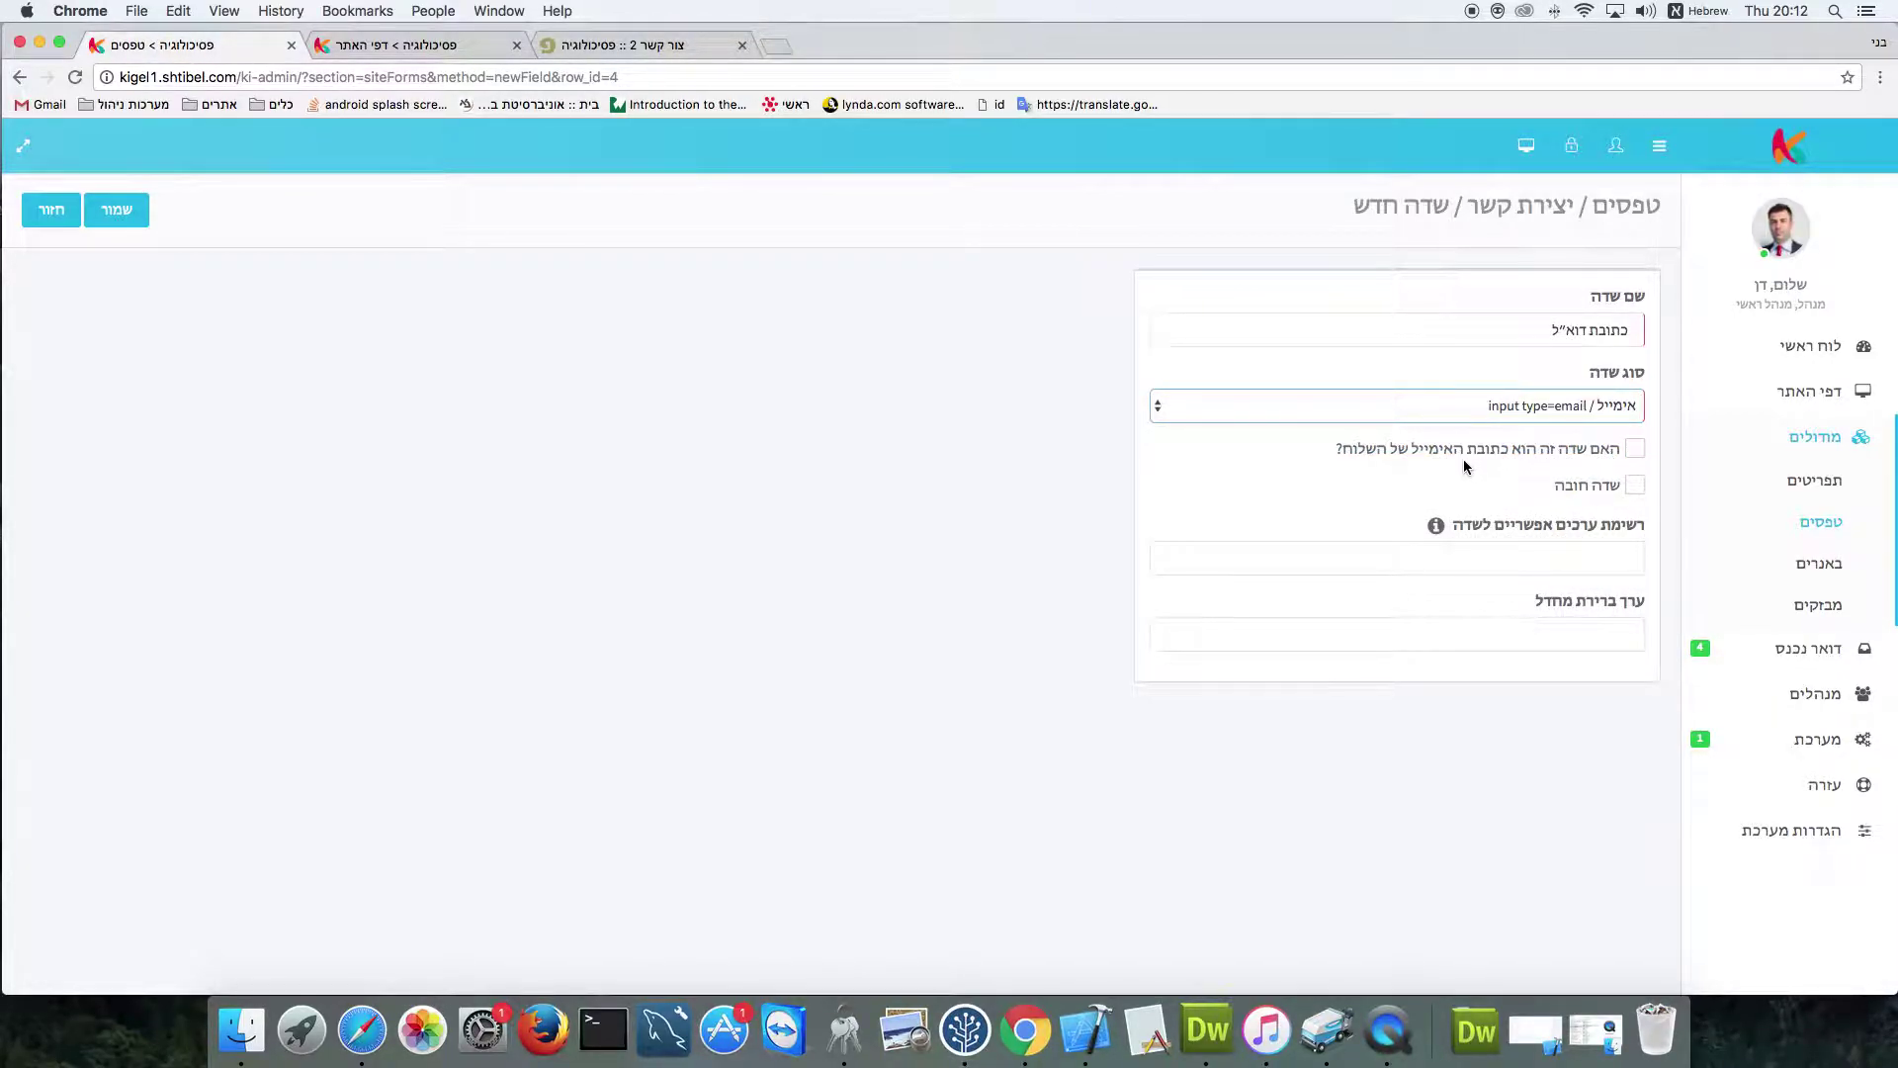
click(1635, 452)
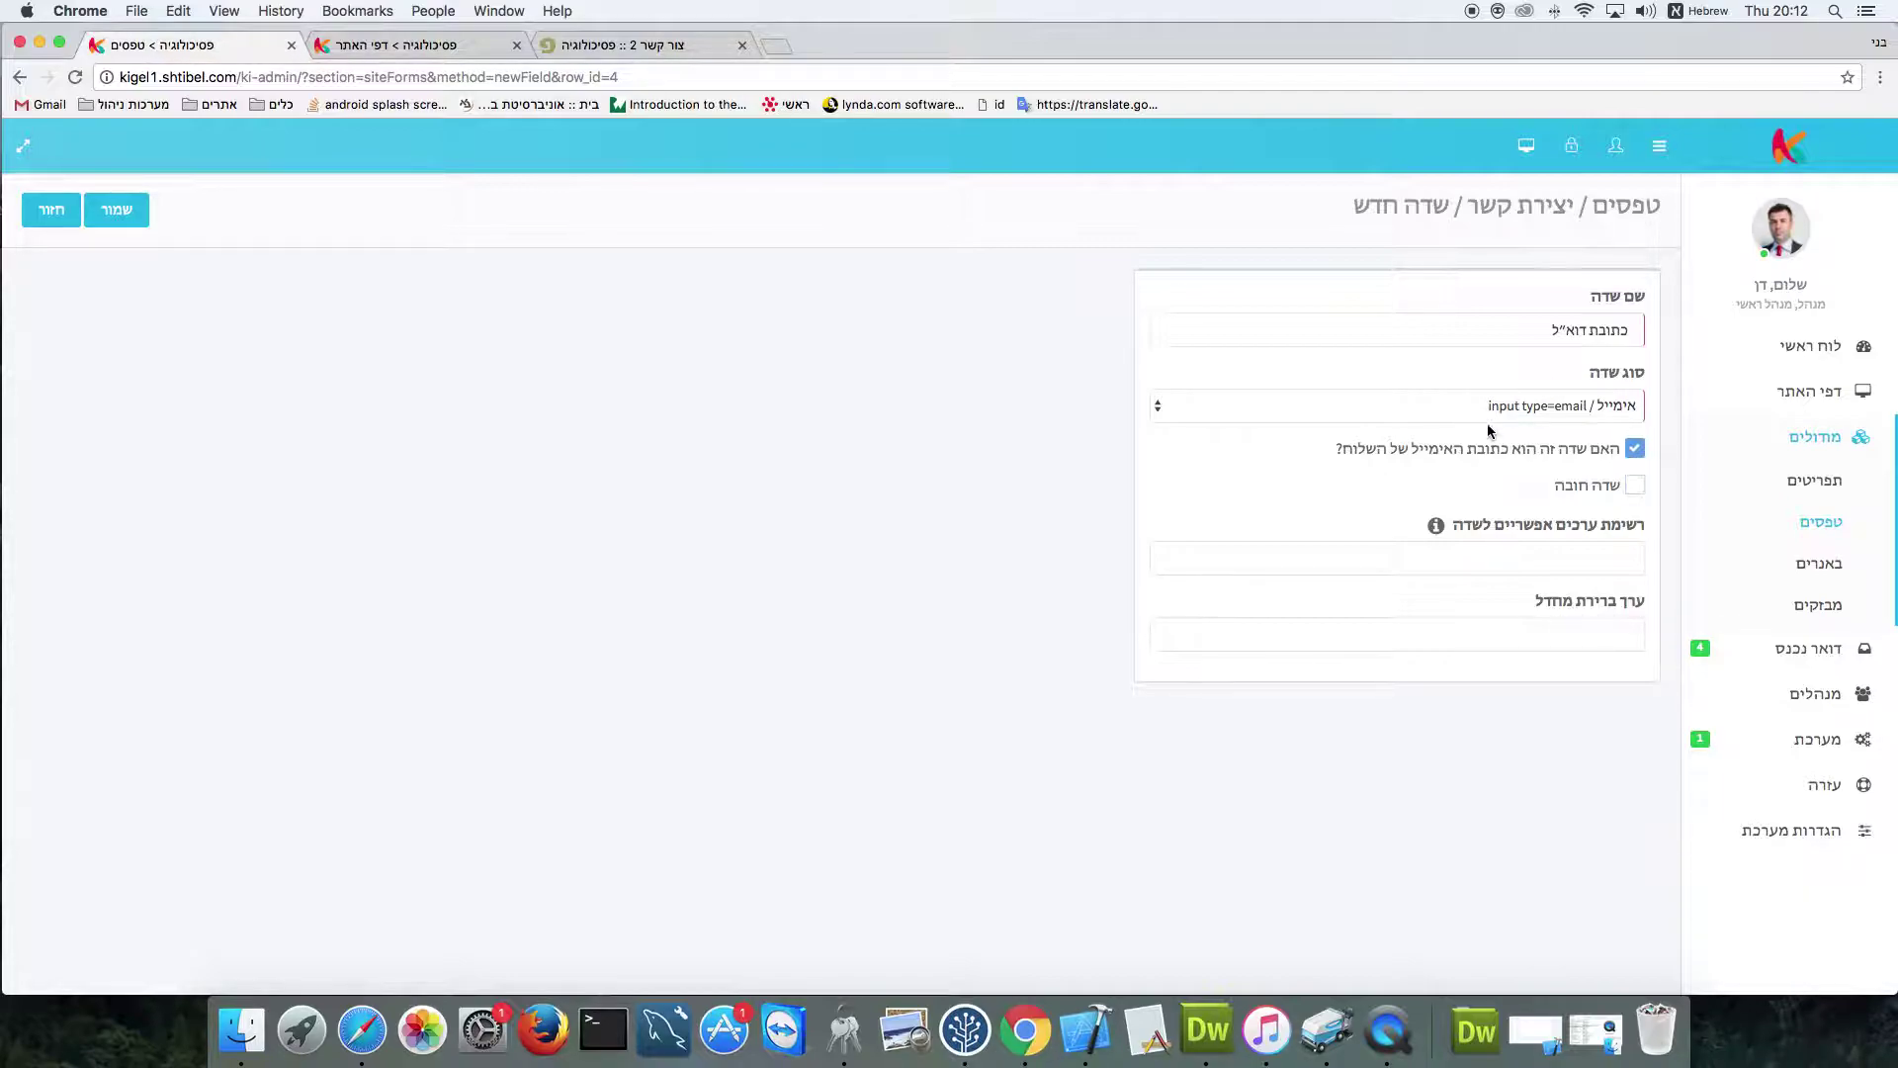
click(1636, 486)
click(115, 209)
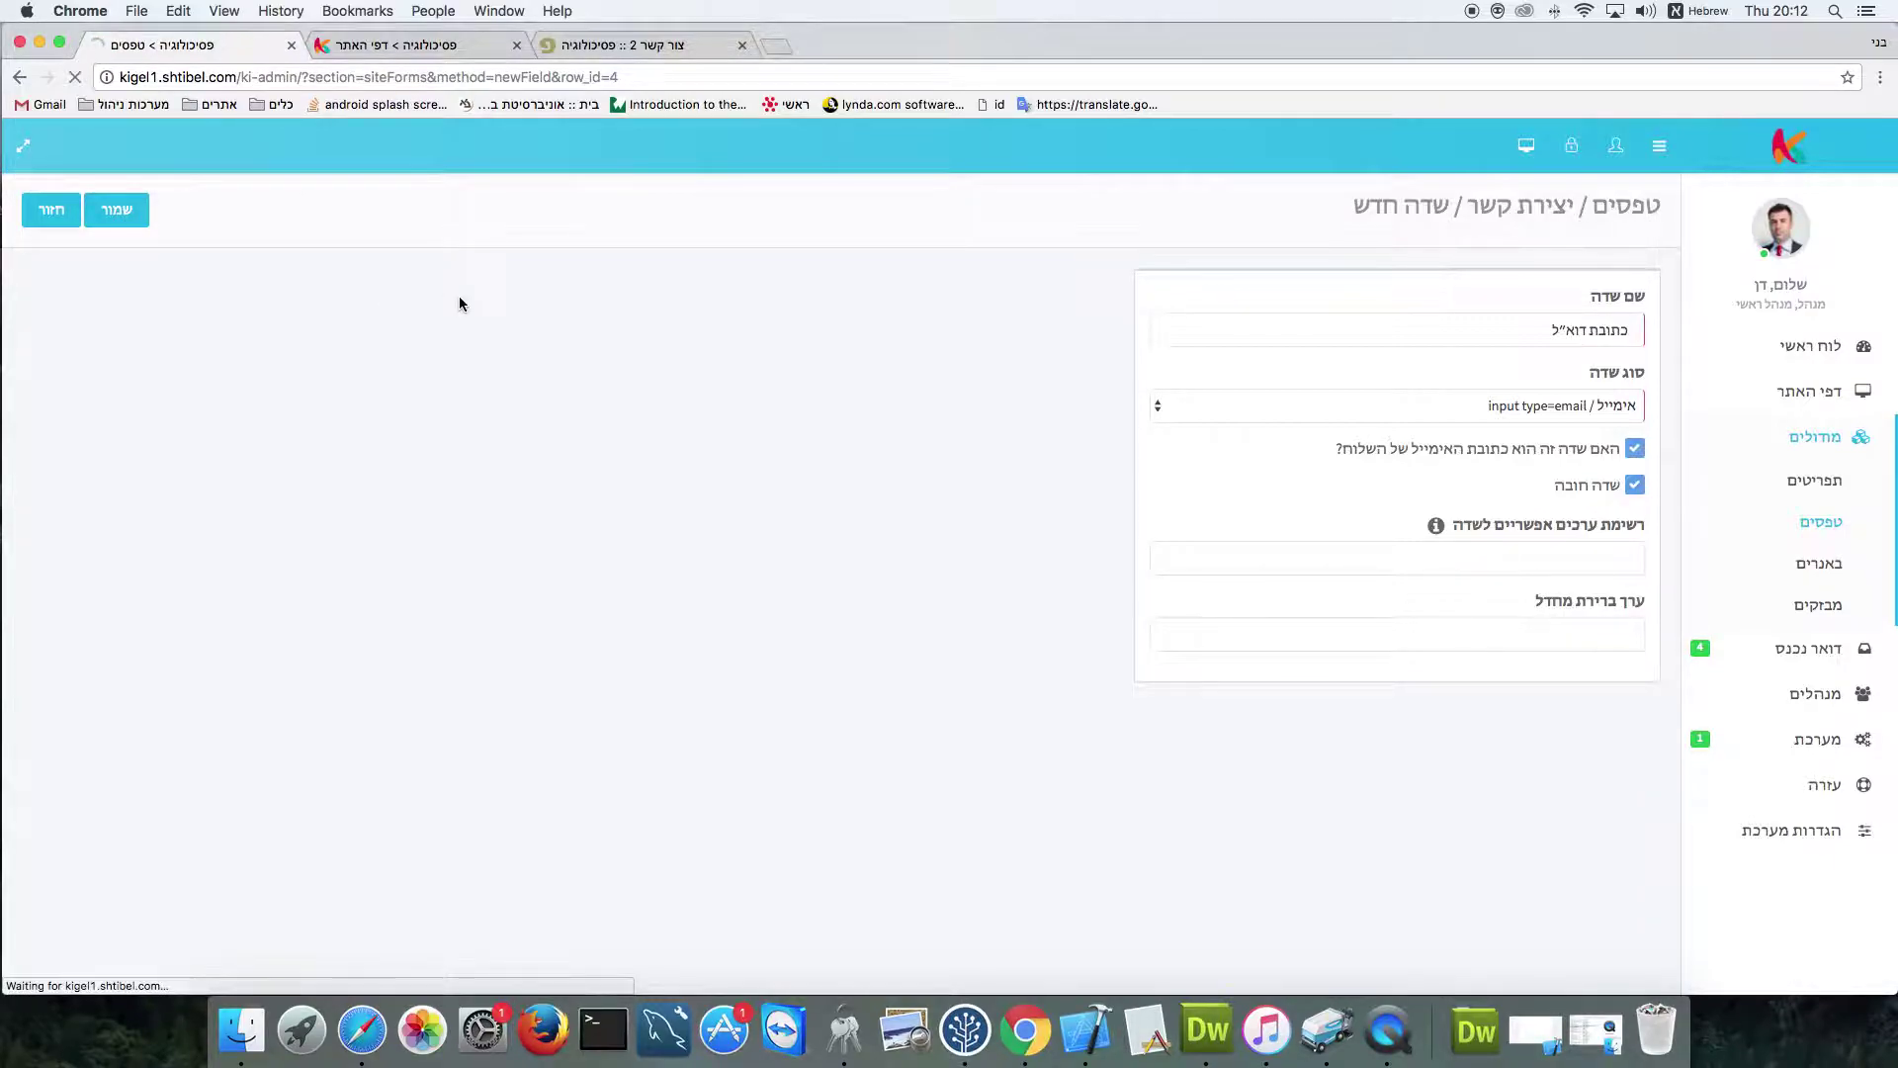
Reload the live contact page and submit it empty to test required-field validation
click(625, 45)
click(74, 77)
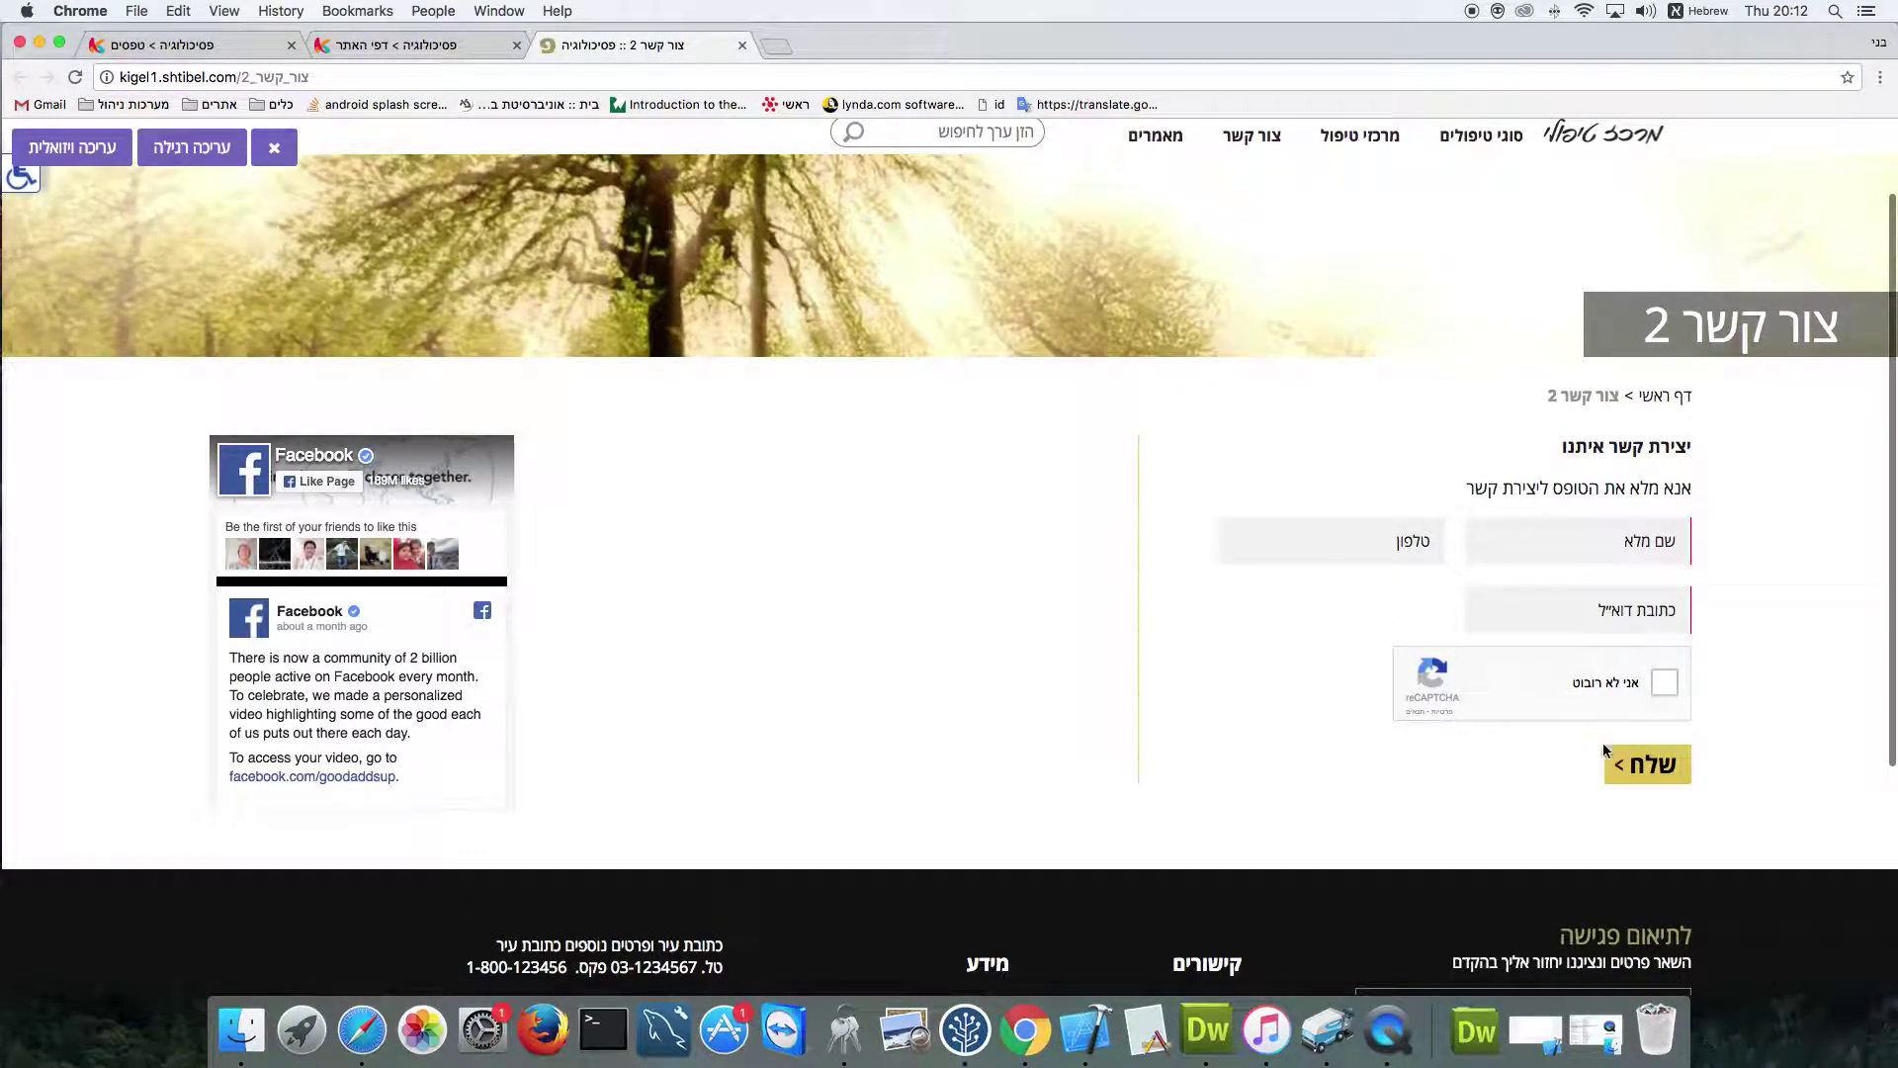
click(1642, 764)
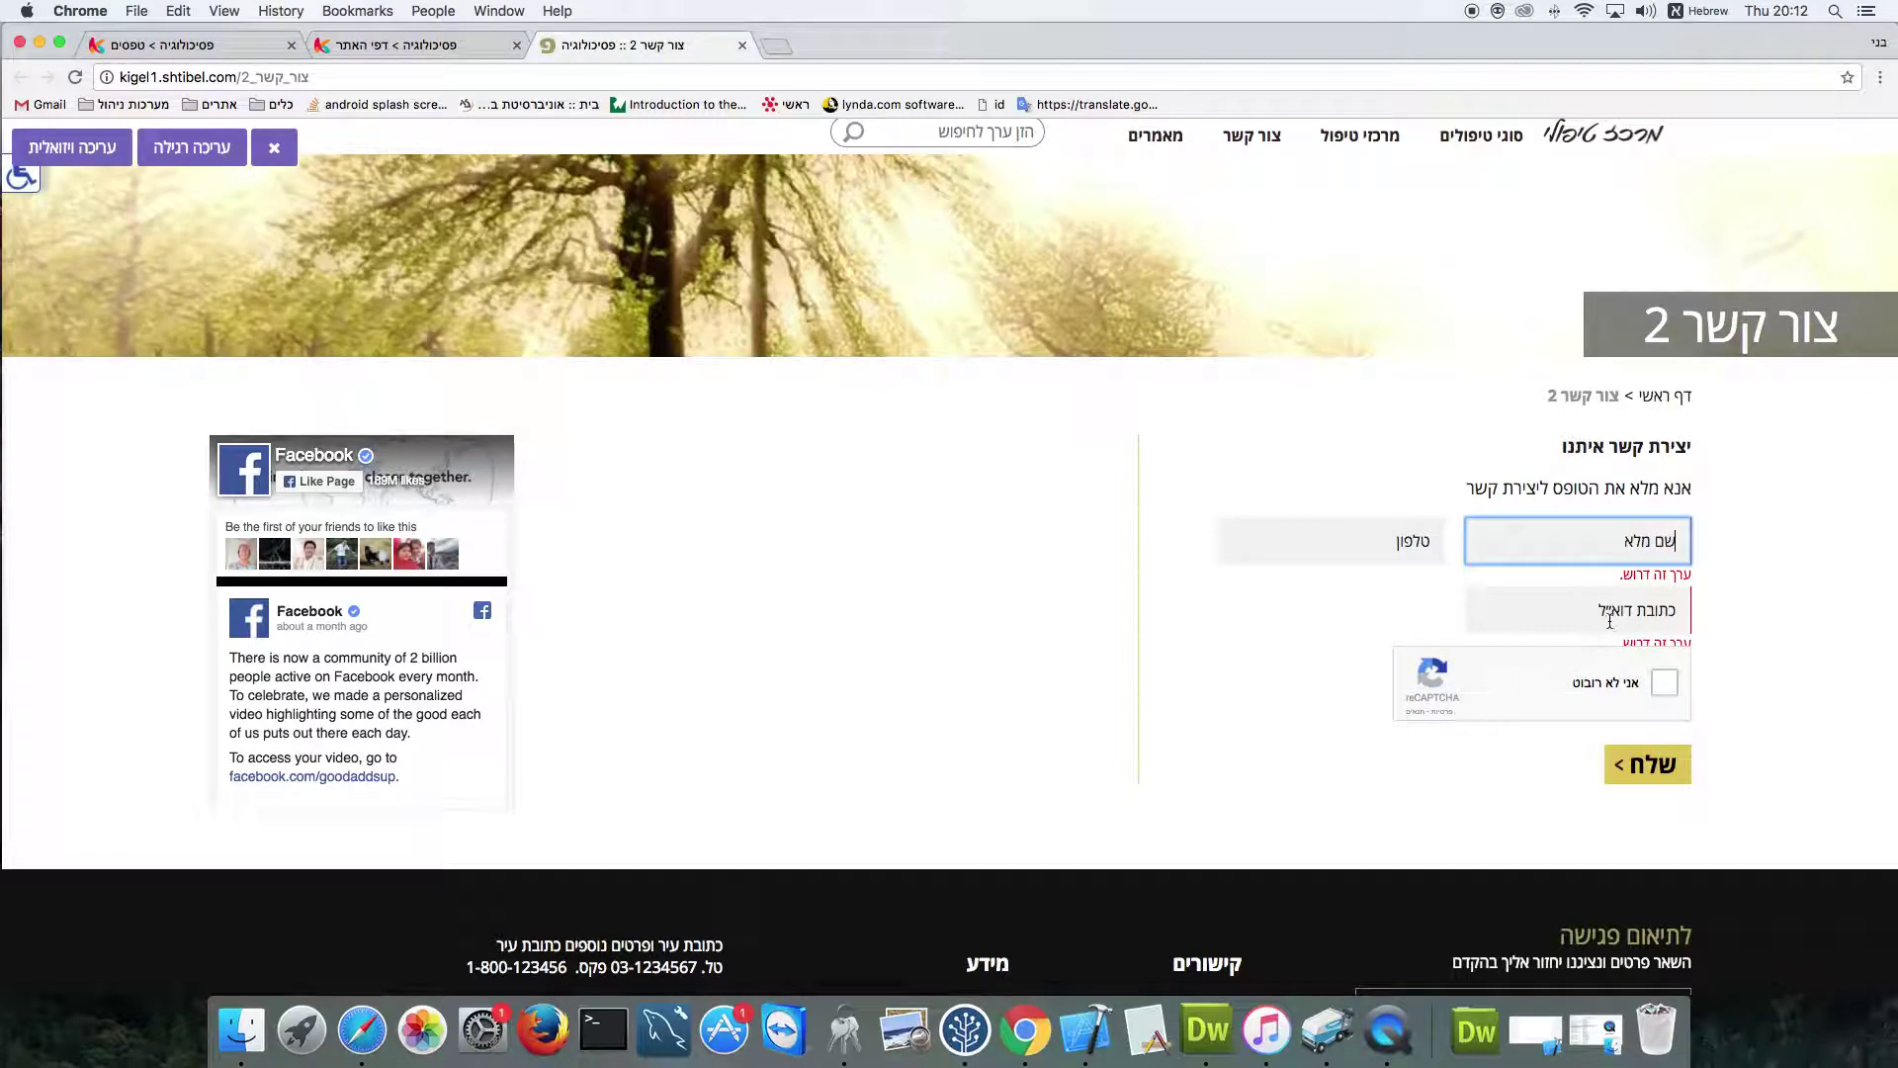
click(1579, 610)
click(1622, 550)
text(גכדכ)
click(1587, 603)
text(דגכדג)
key(super+a)
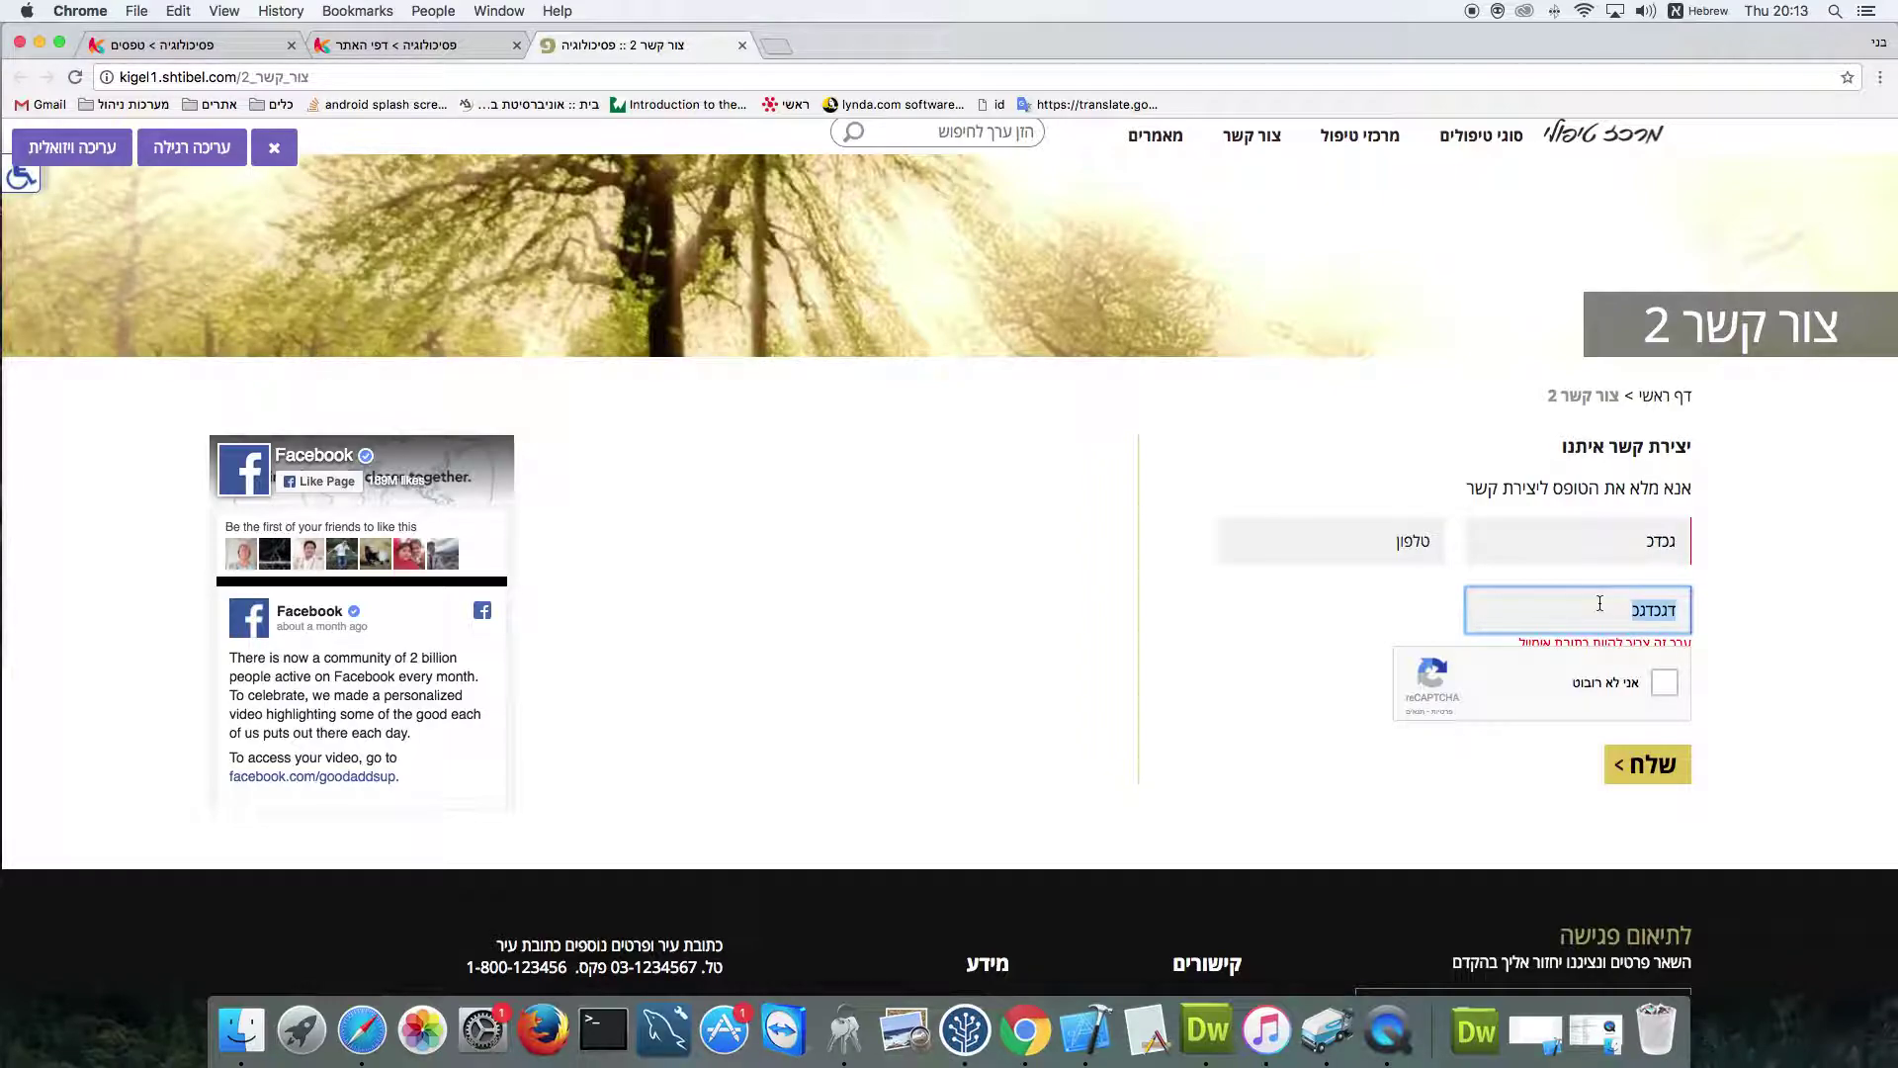
key(ctrl+space)
text(sdfsdf@asd)
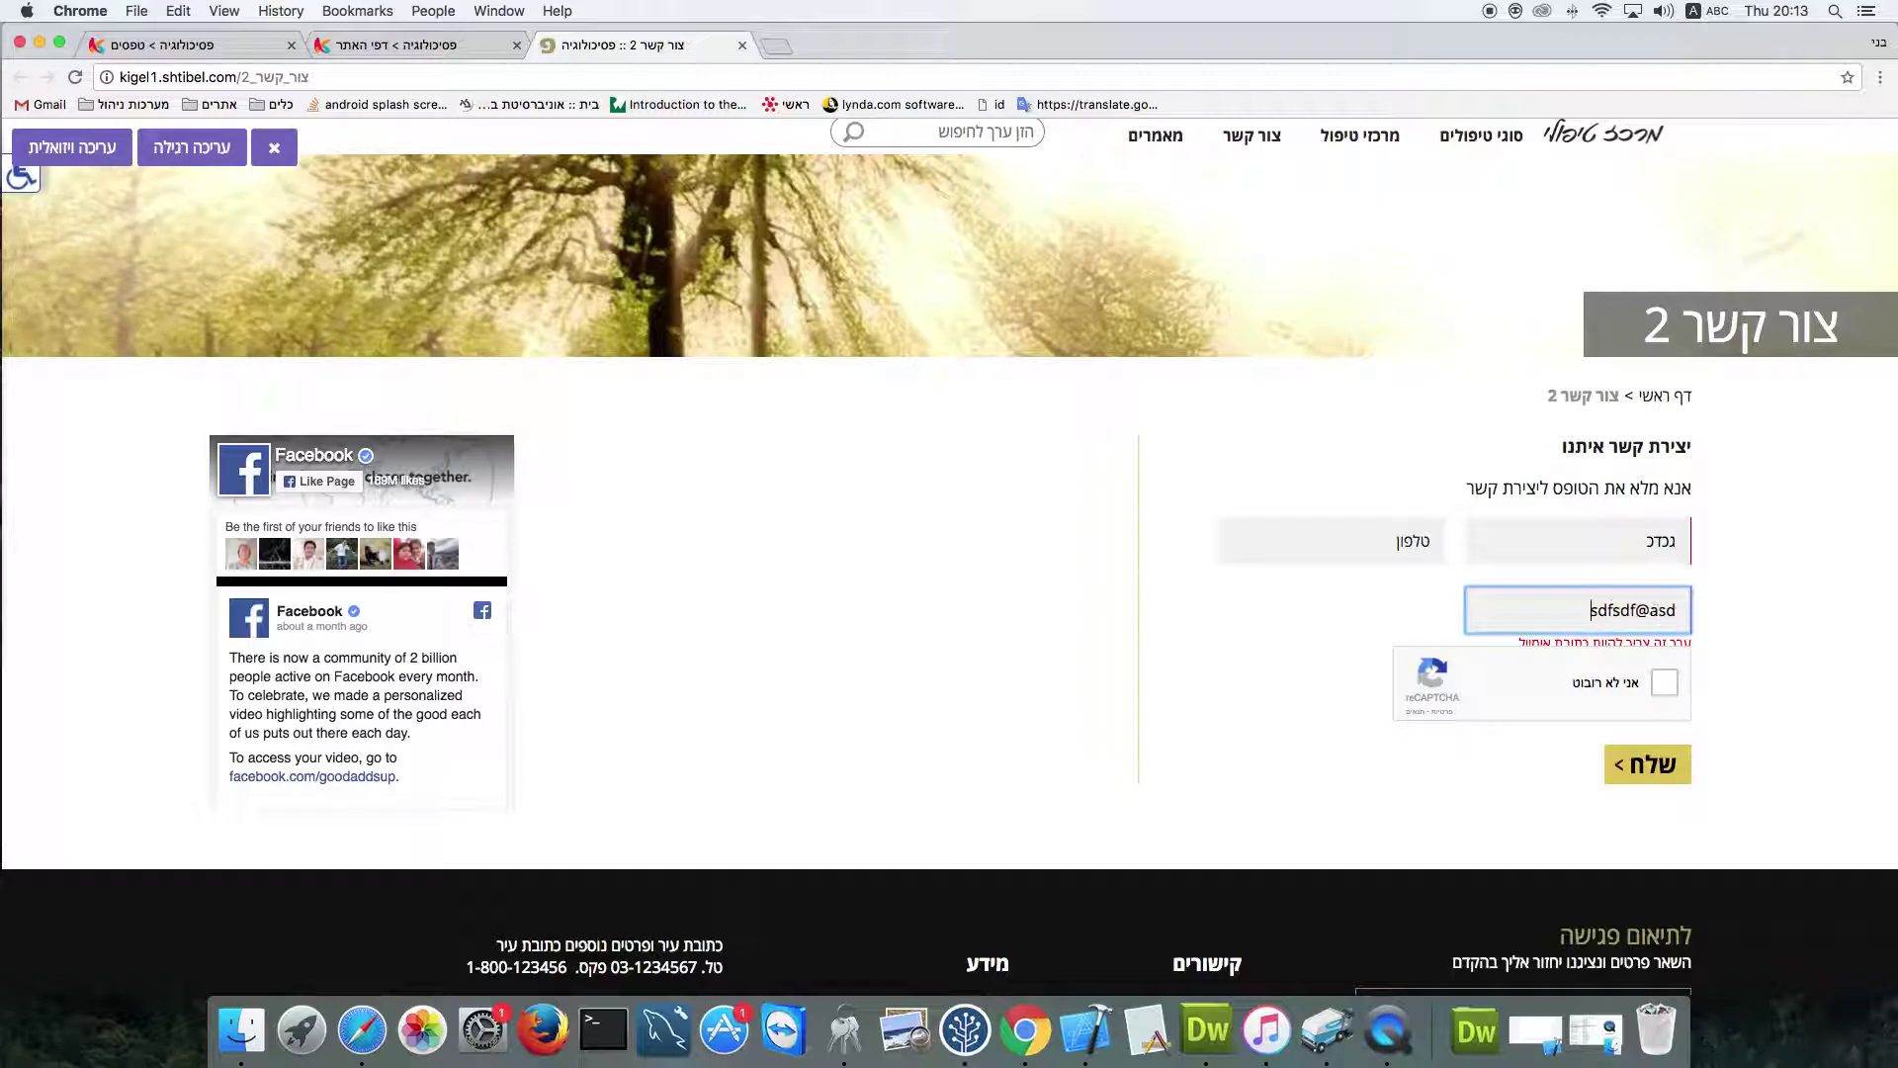
text(.asd)
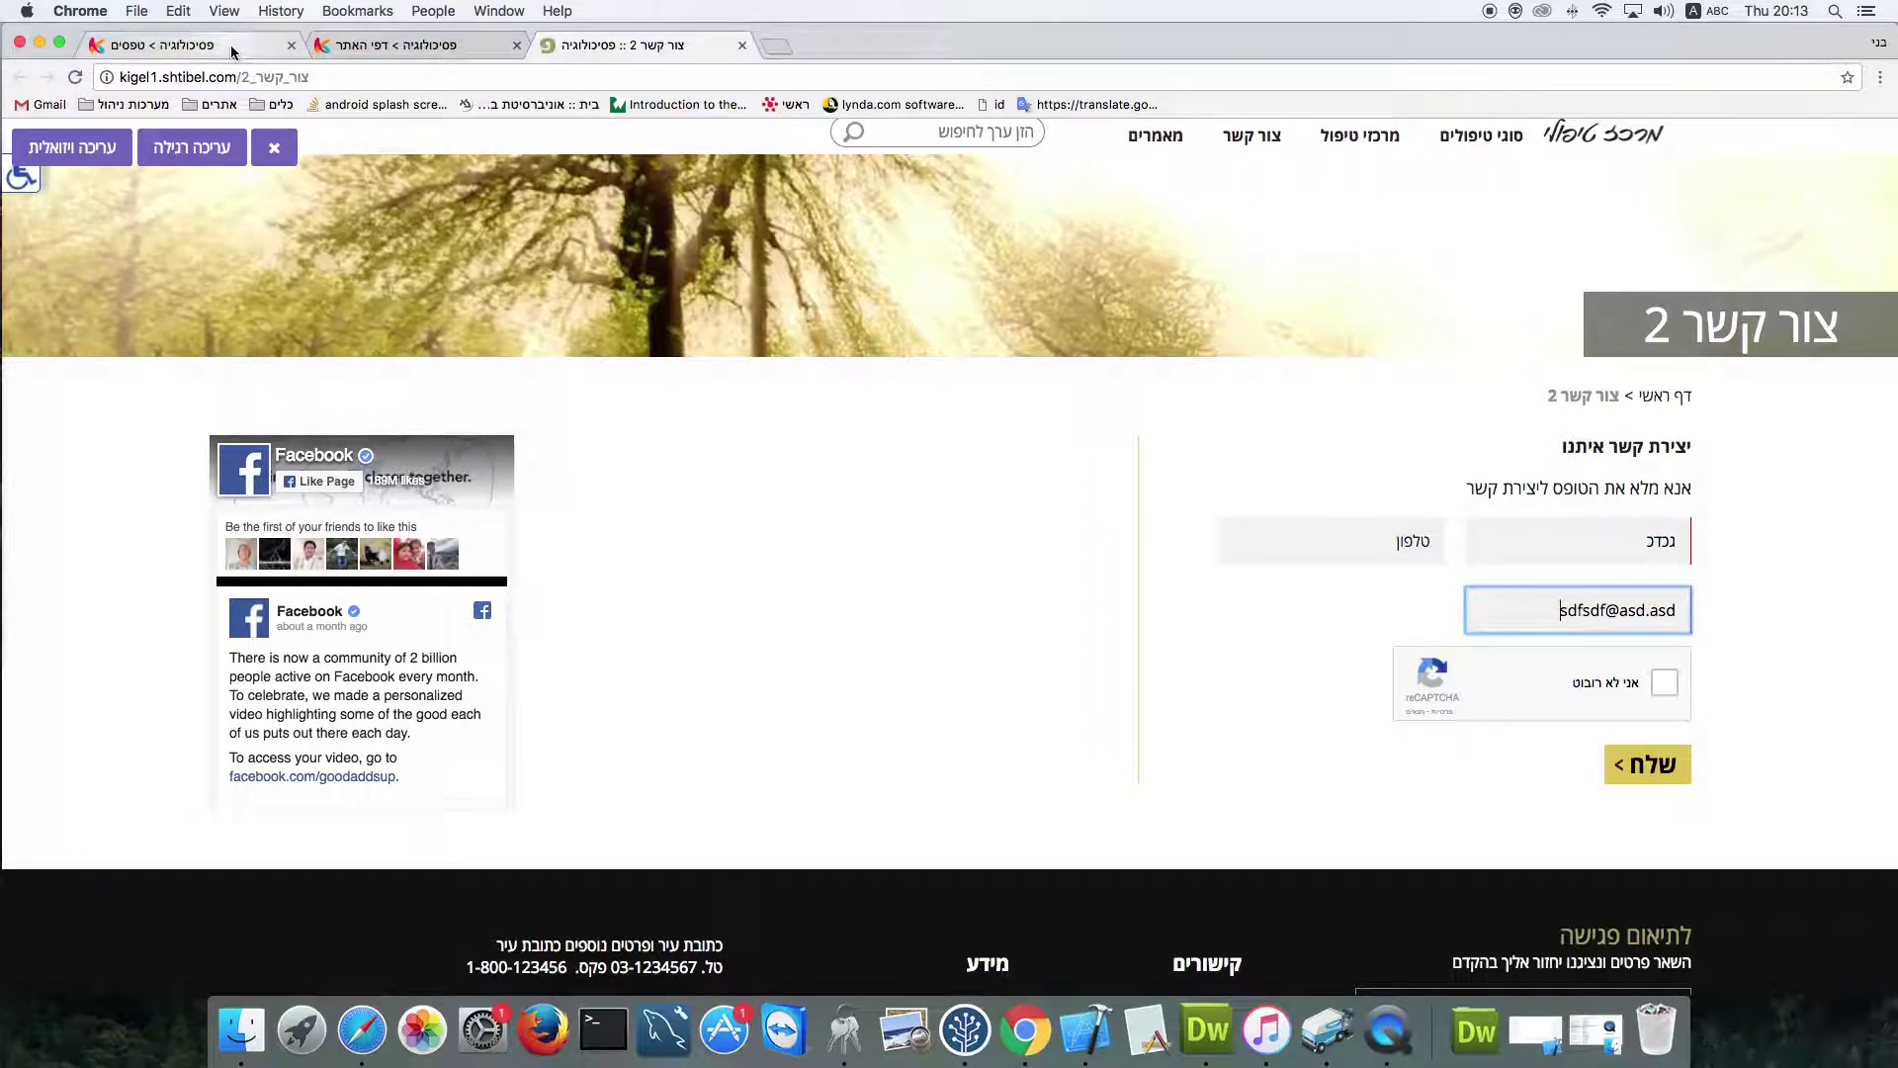
double_click(1534, 534)
key(BackSpace)
double_click(1535, 607)
key(BackSpace)
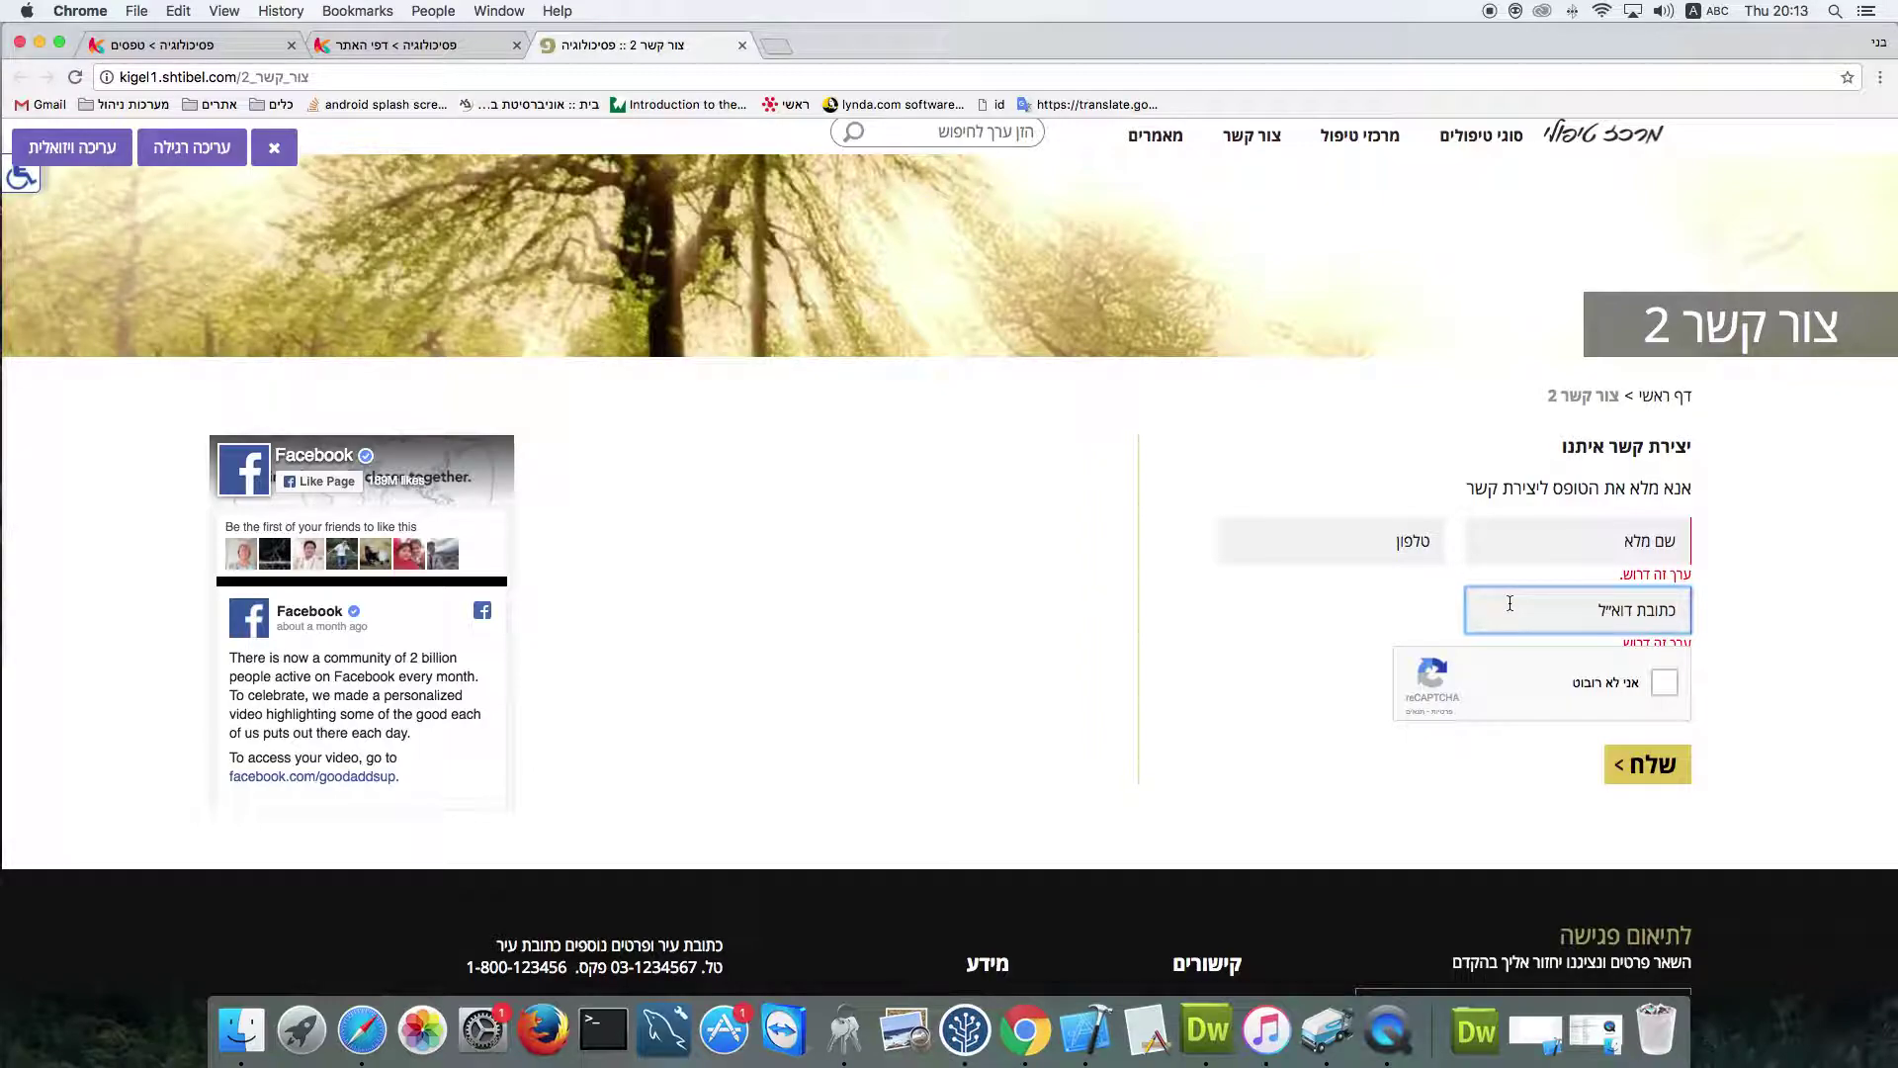
Check the צור קשר 2 page's content data, then go to the form's field list
click(341, 45)
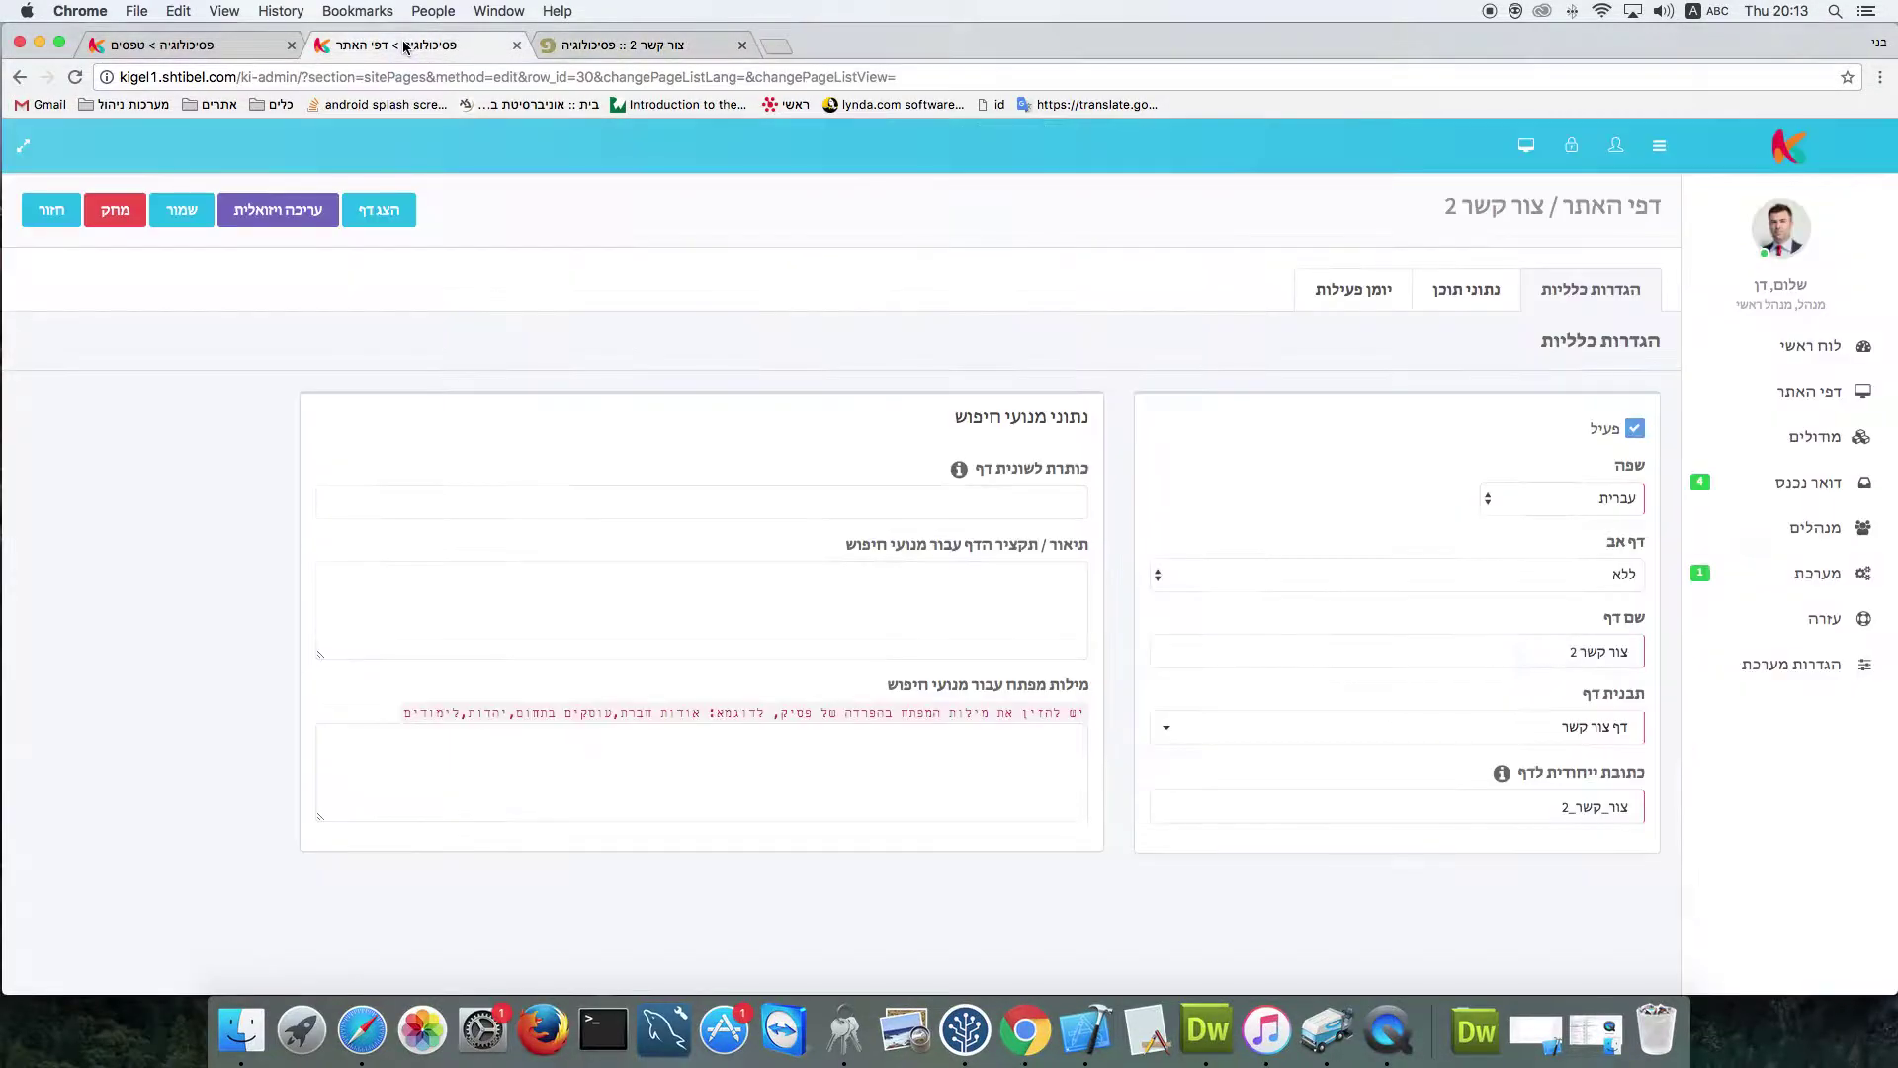
click(1464, 290)
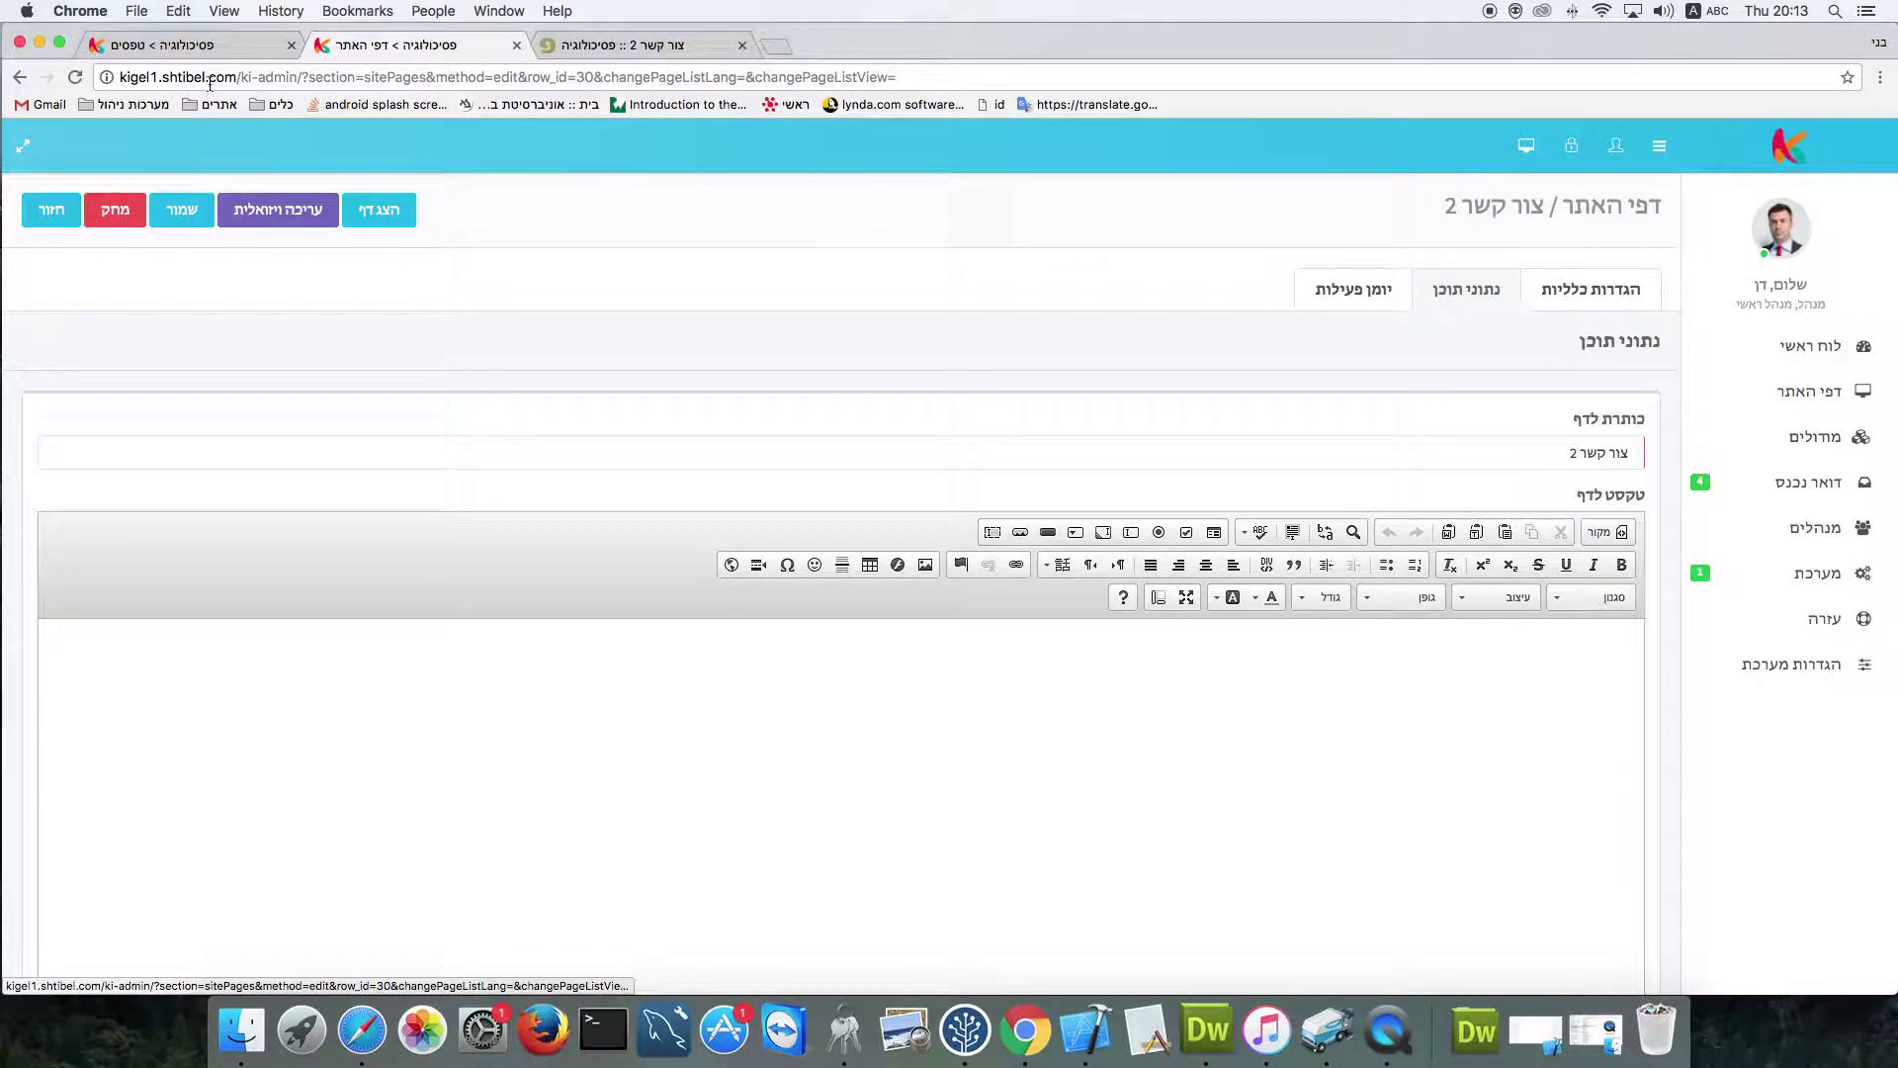
click(178, 44)
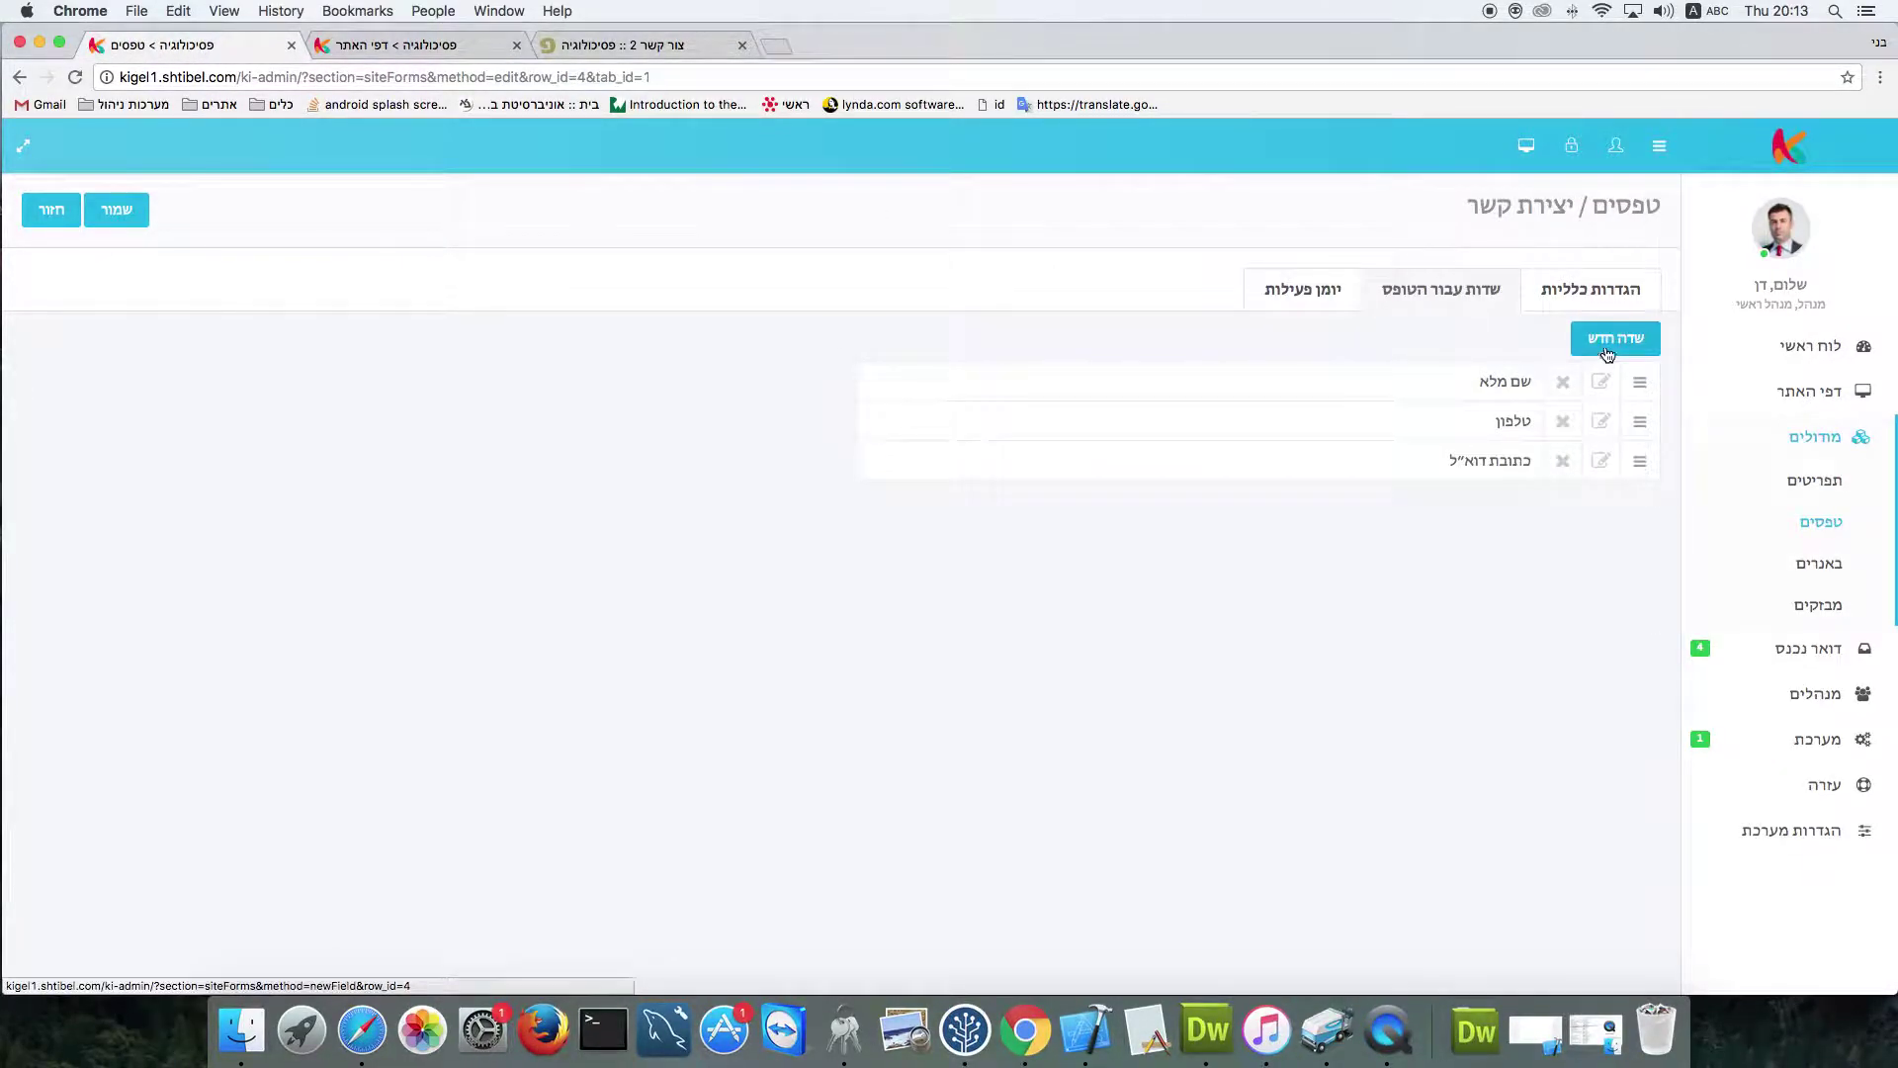
Create and save a required text field named נושא הפניה
click(1452, 436)
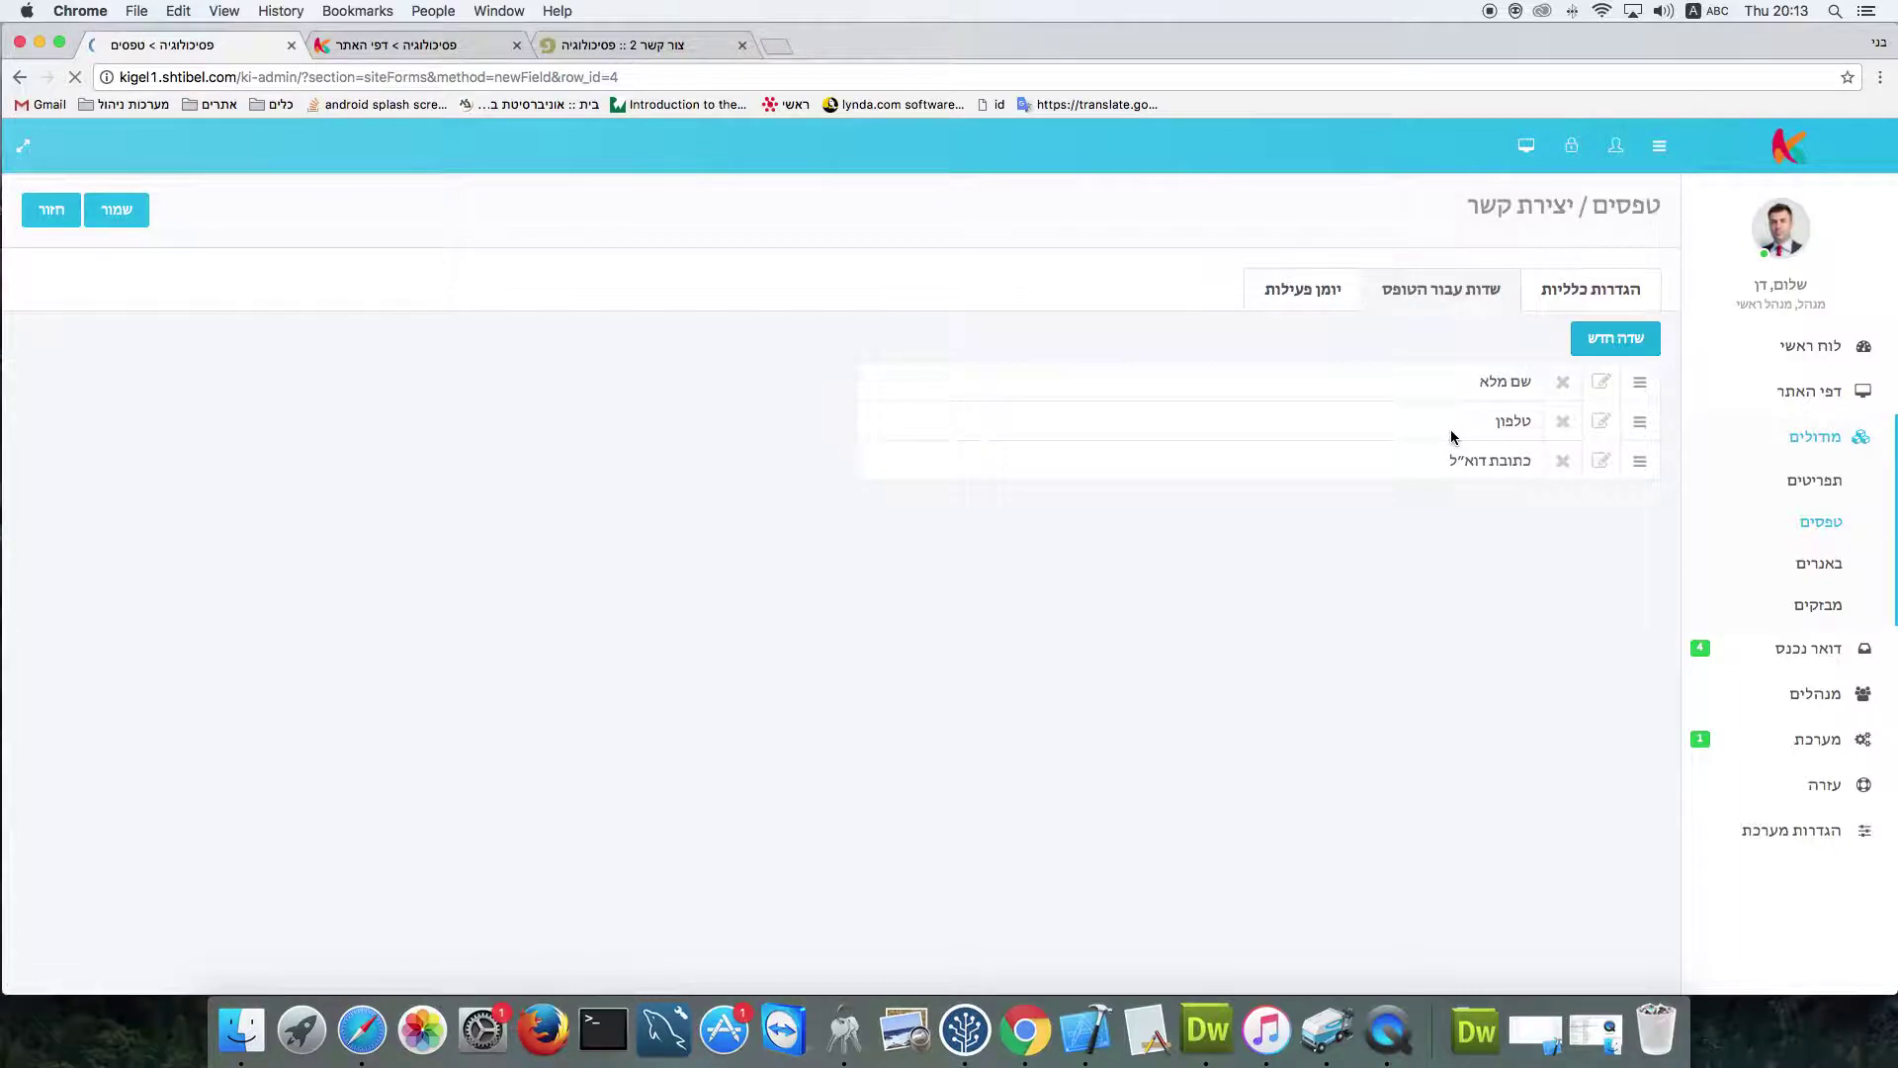
click(1602, 334)
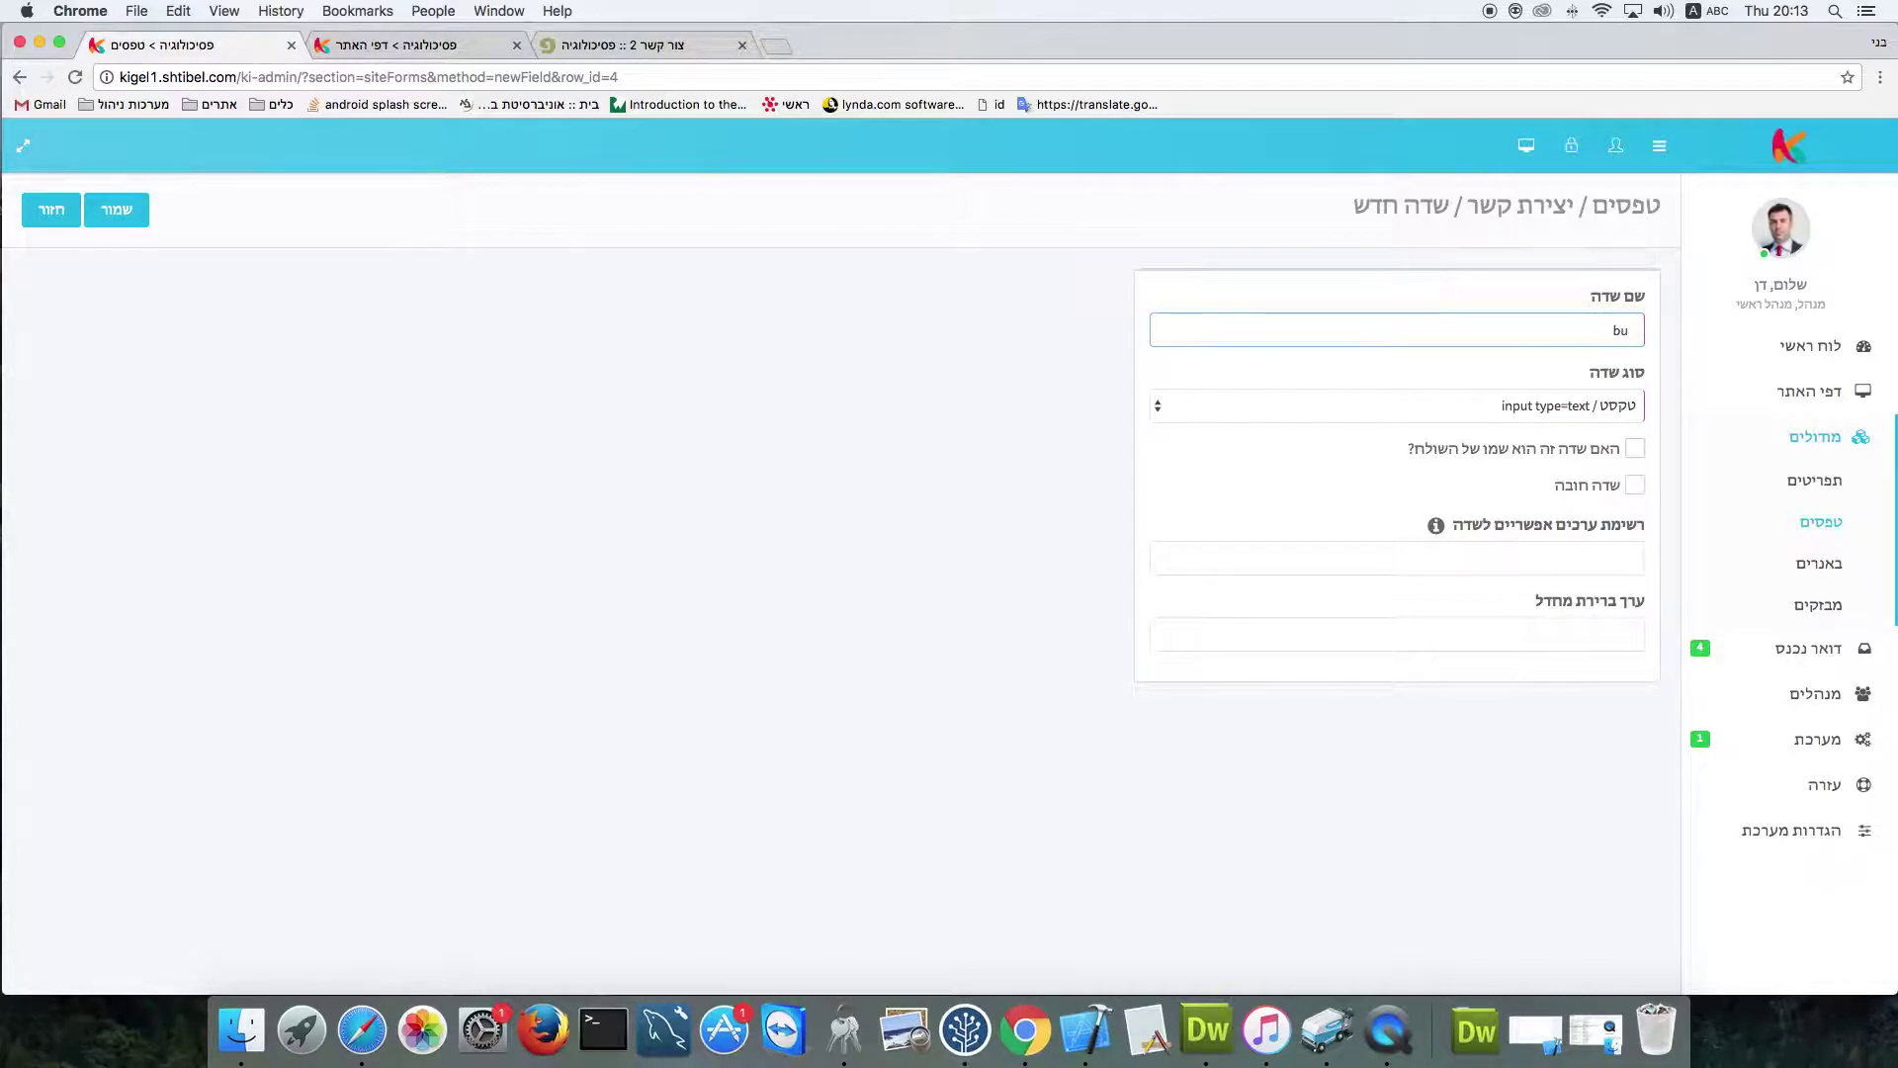
key(ctrl+space)
text(נושא)
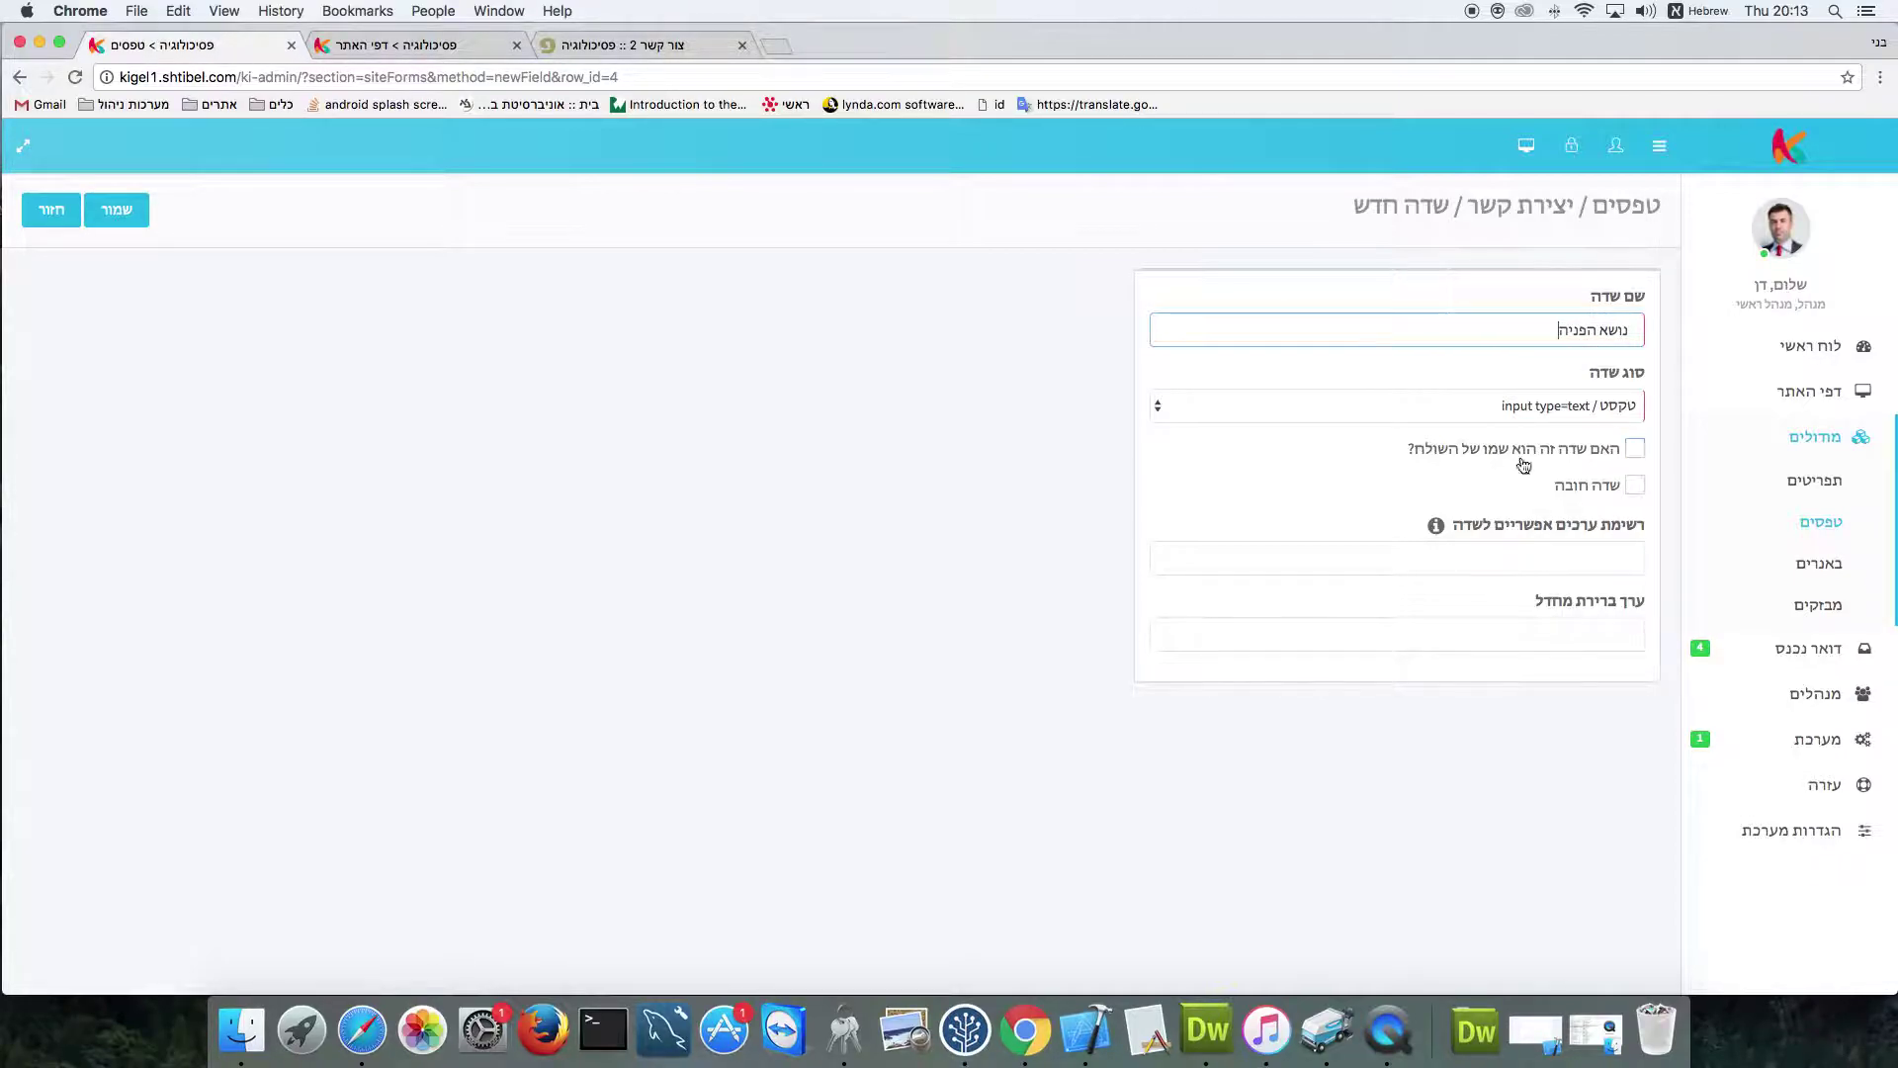
click(1633, 486)
click(147, 212)
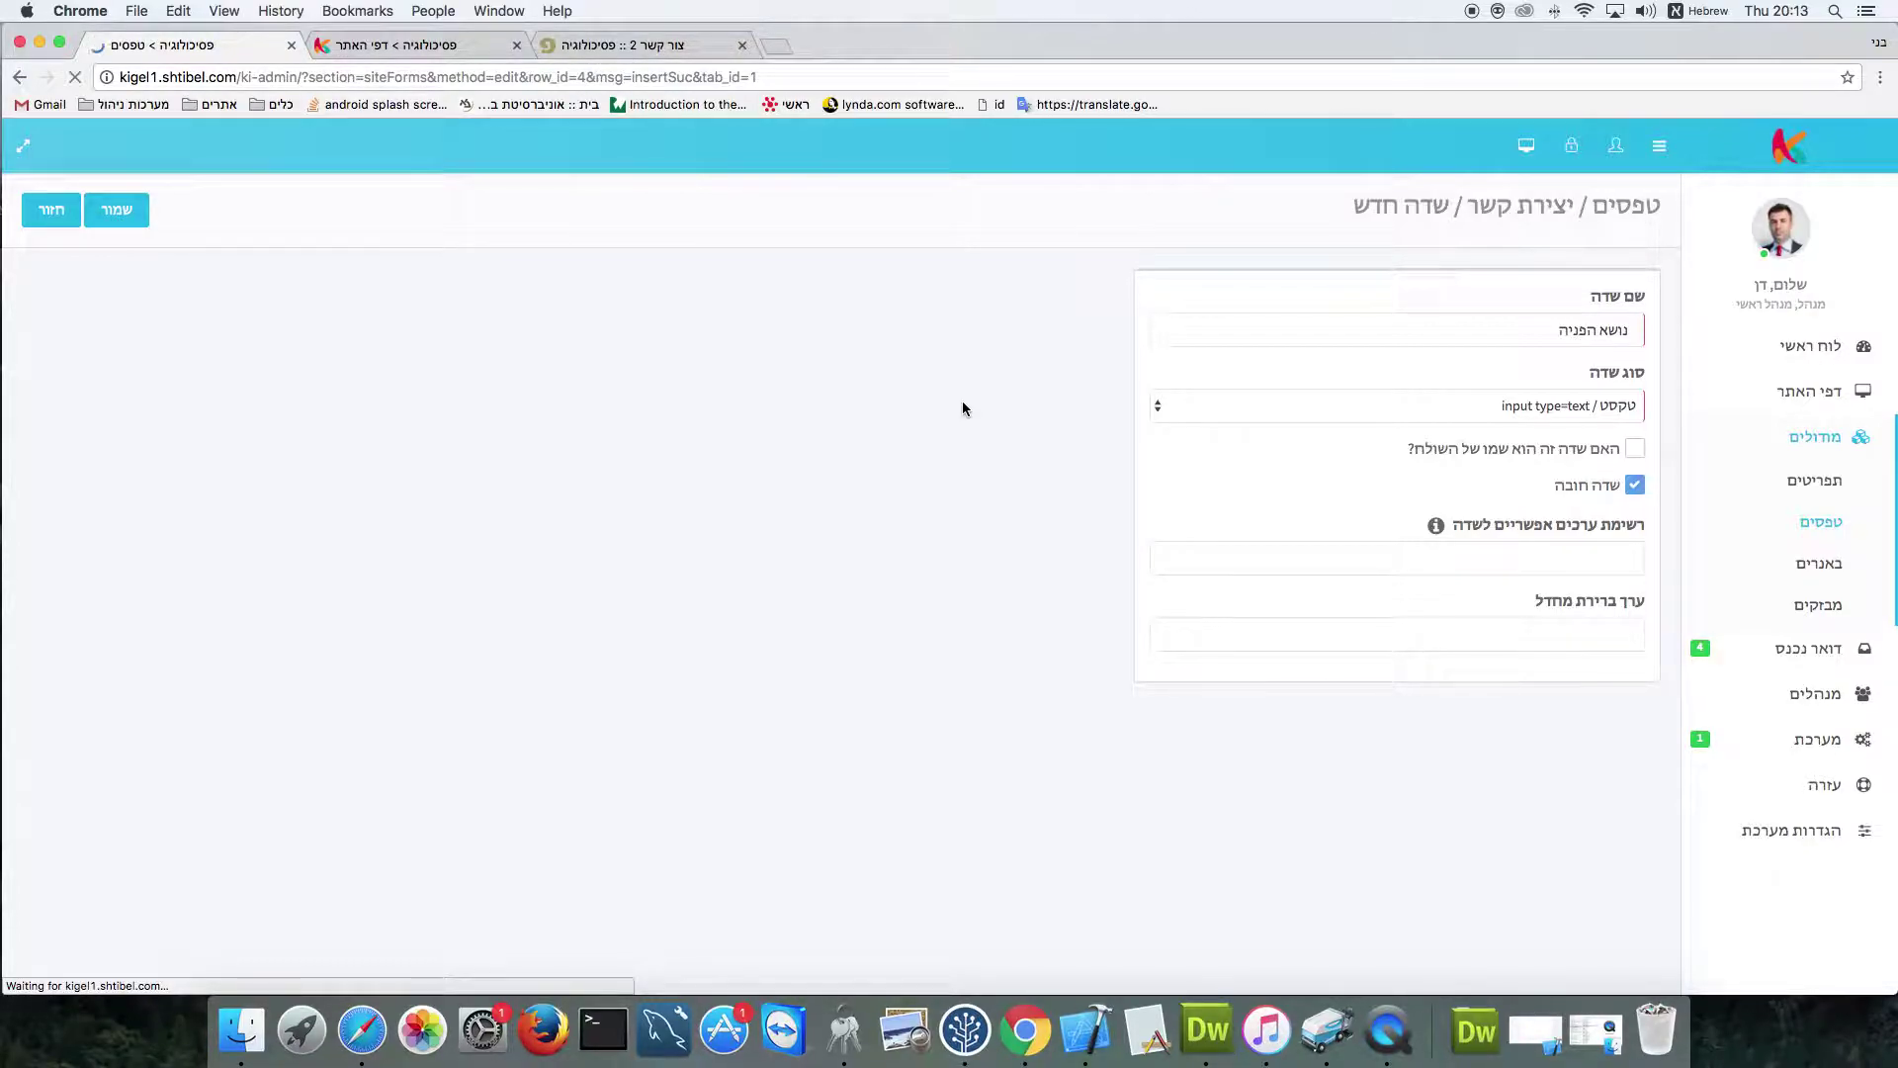
click(1608, 341)
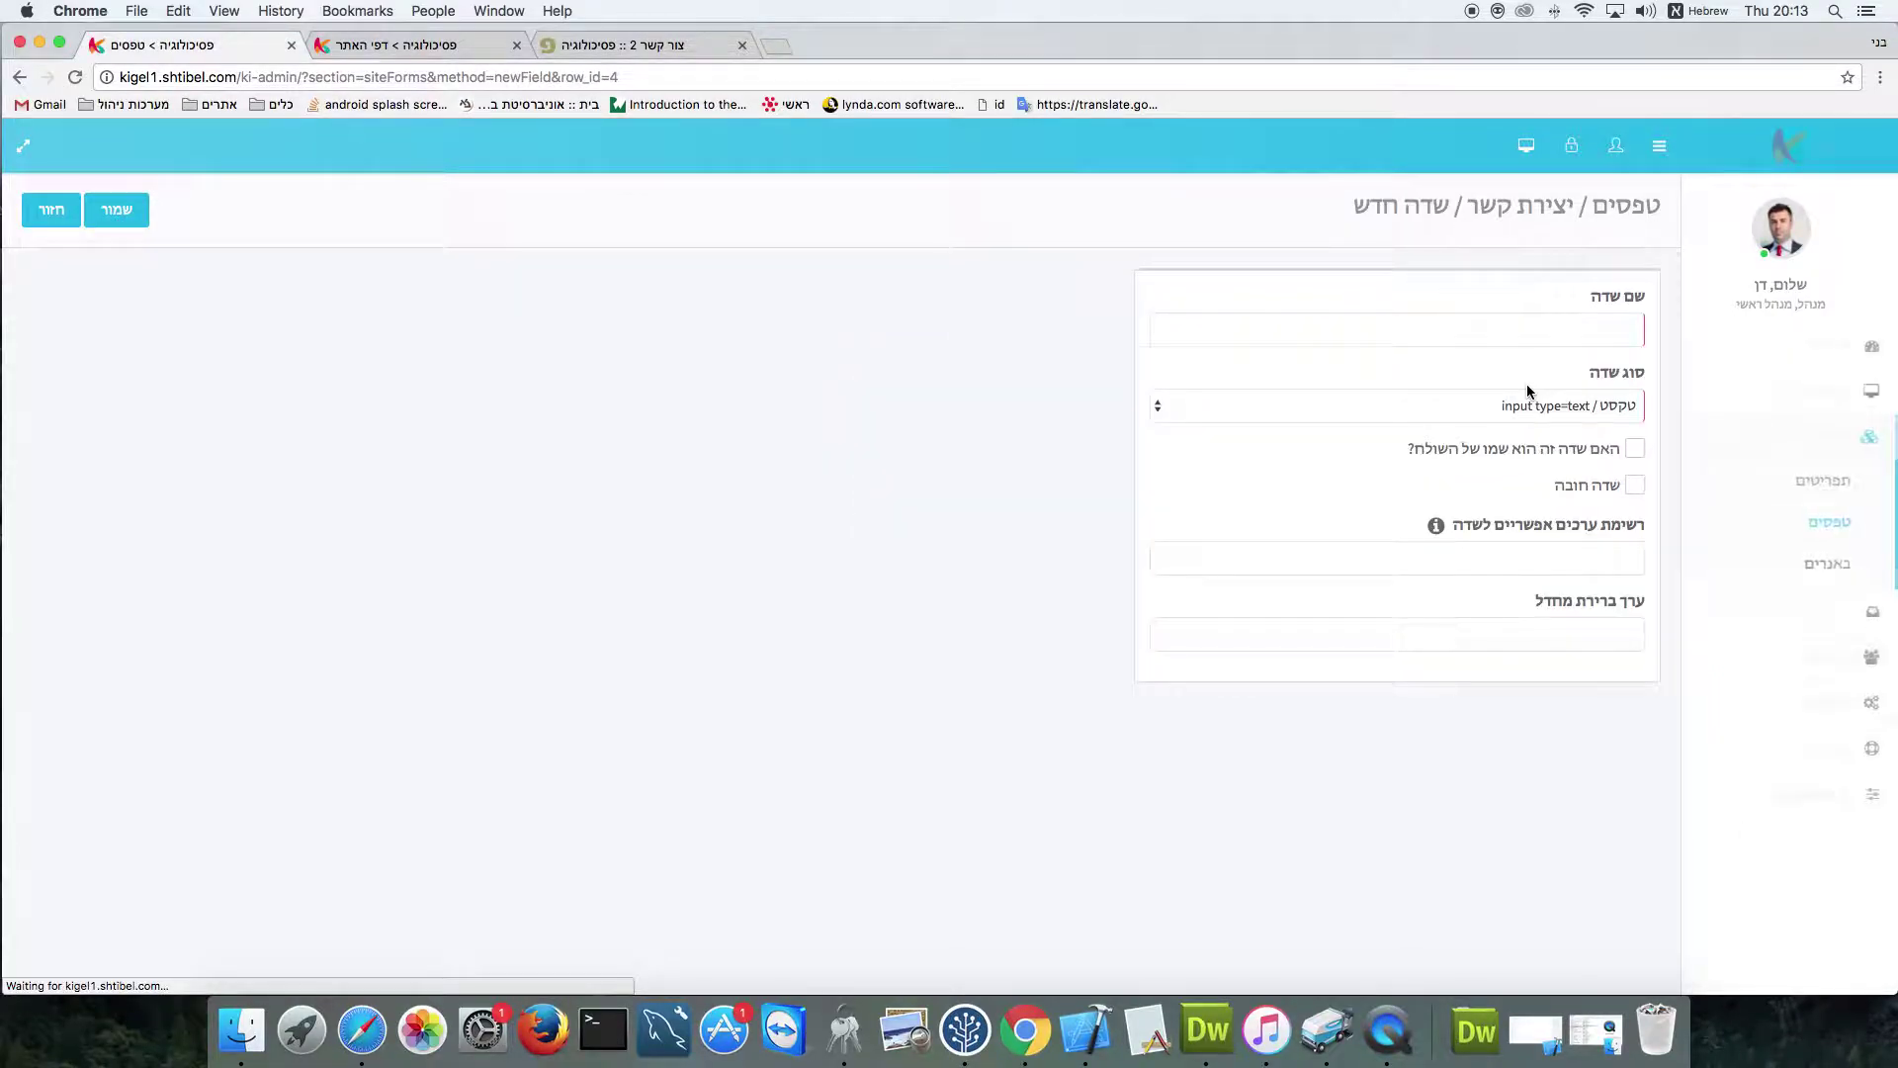
Save a required textarea field תוכן הפניה, then reload the live צור קשר 2 page
click(1587, 323)
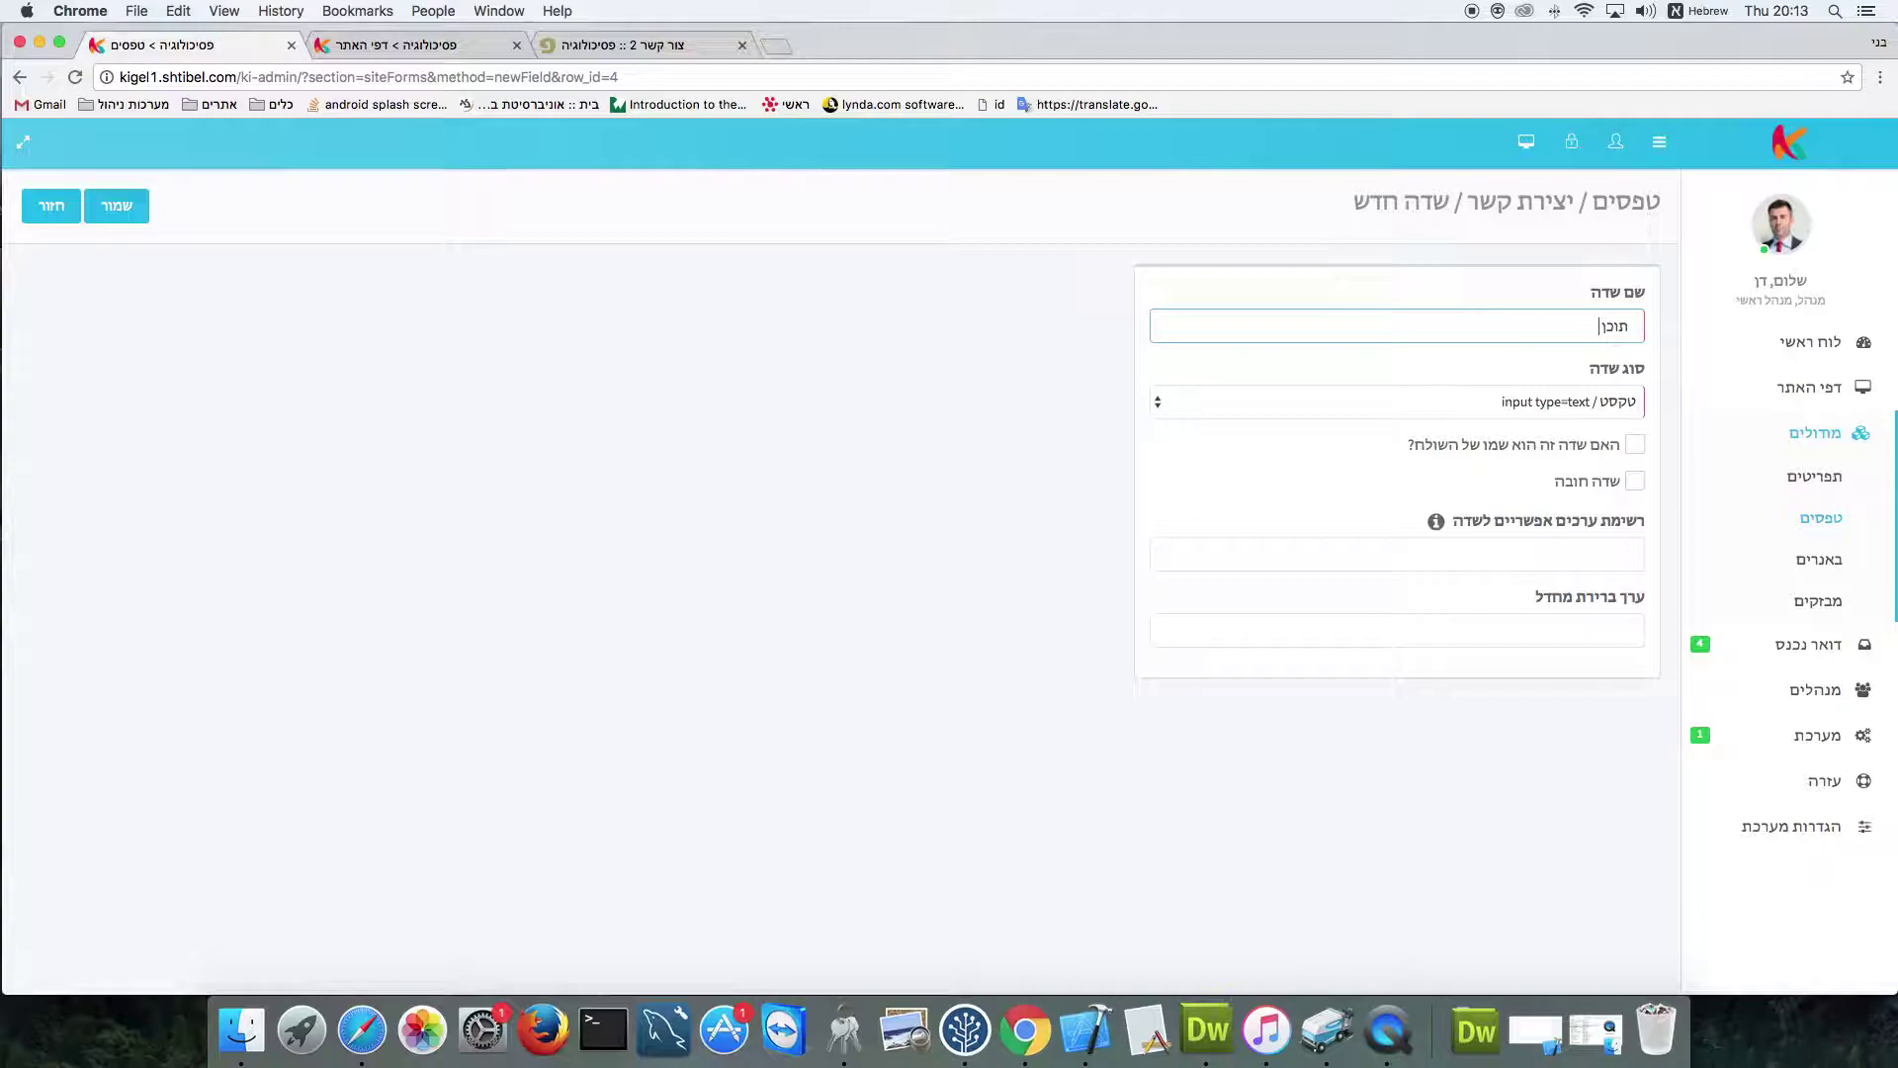
click(1576, 401)
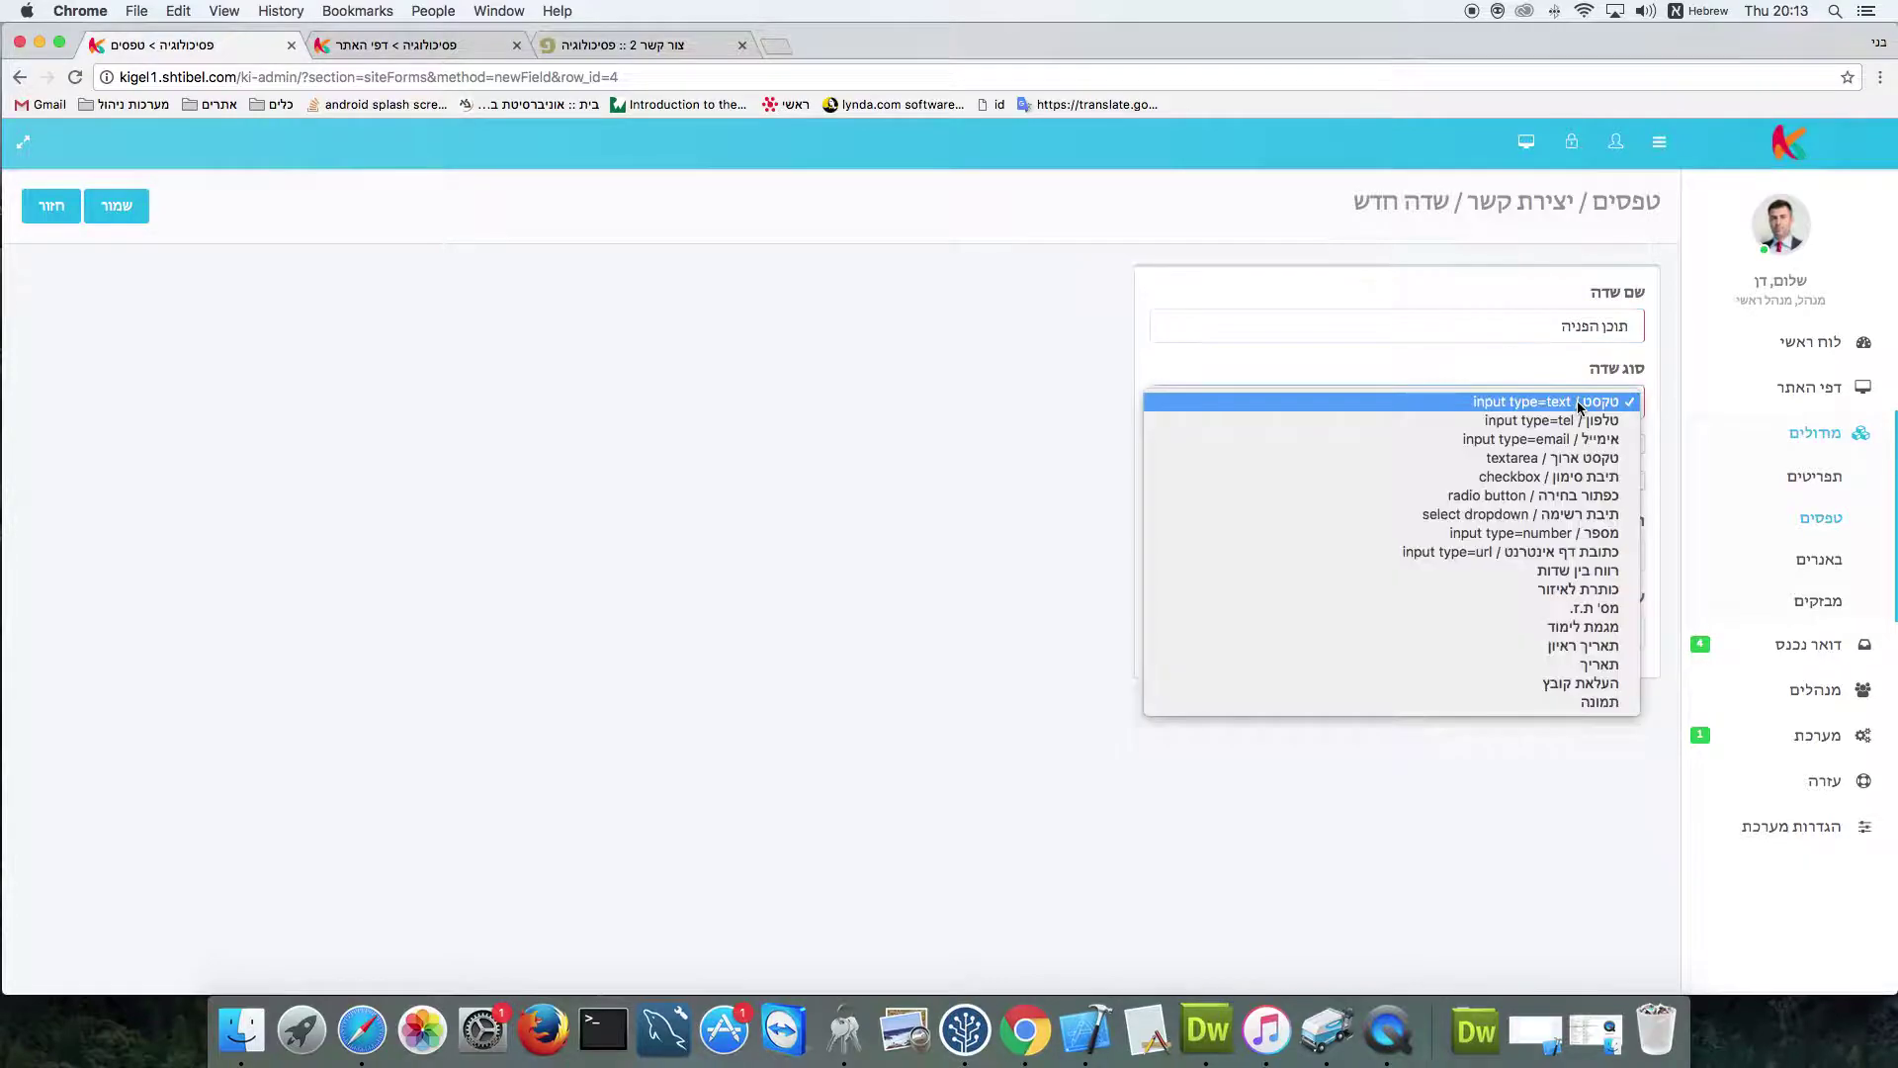
click(1602, 461)
click(1636, 446)
click(90, 221)
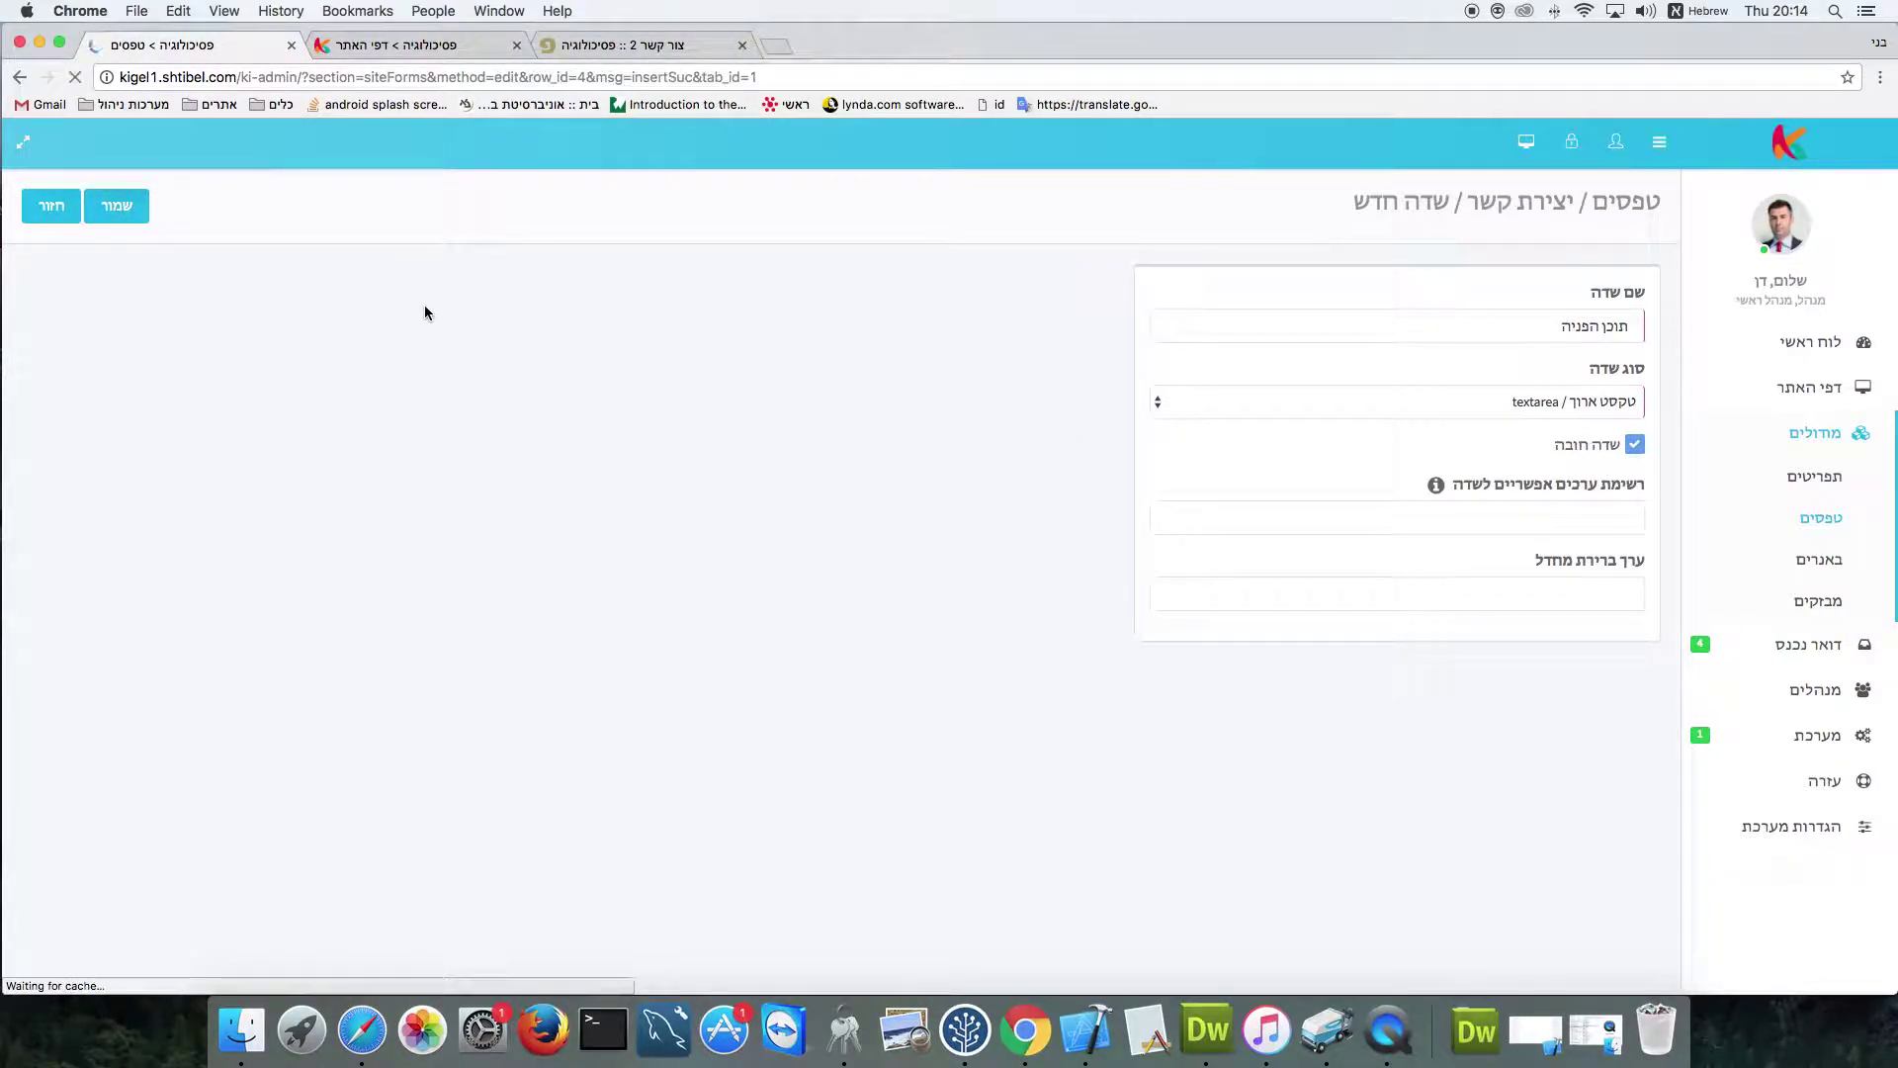
click(615, 46)
click(74, 77)
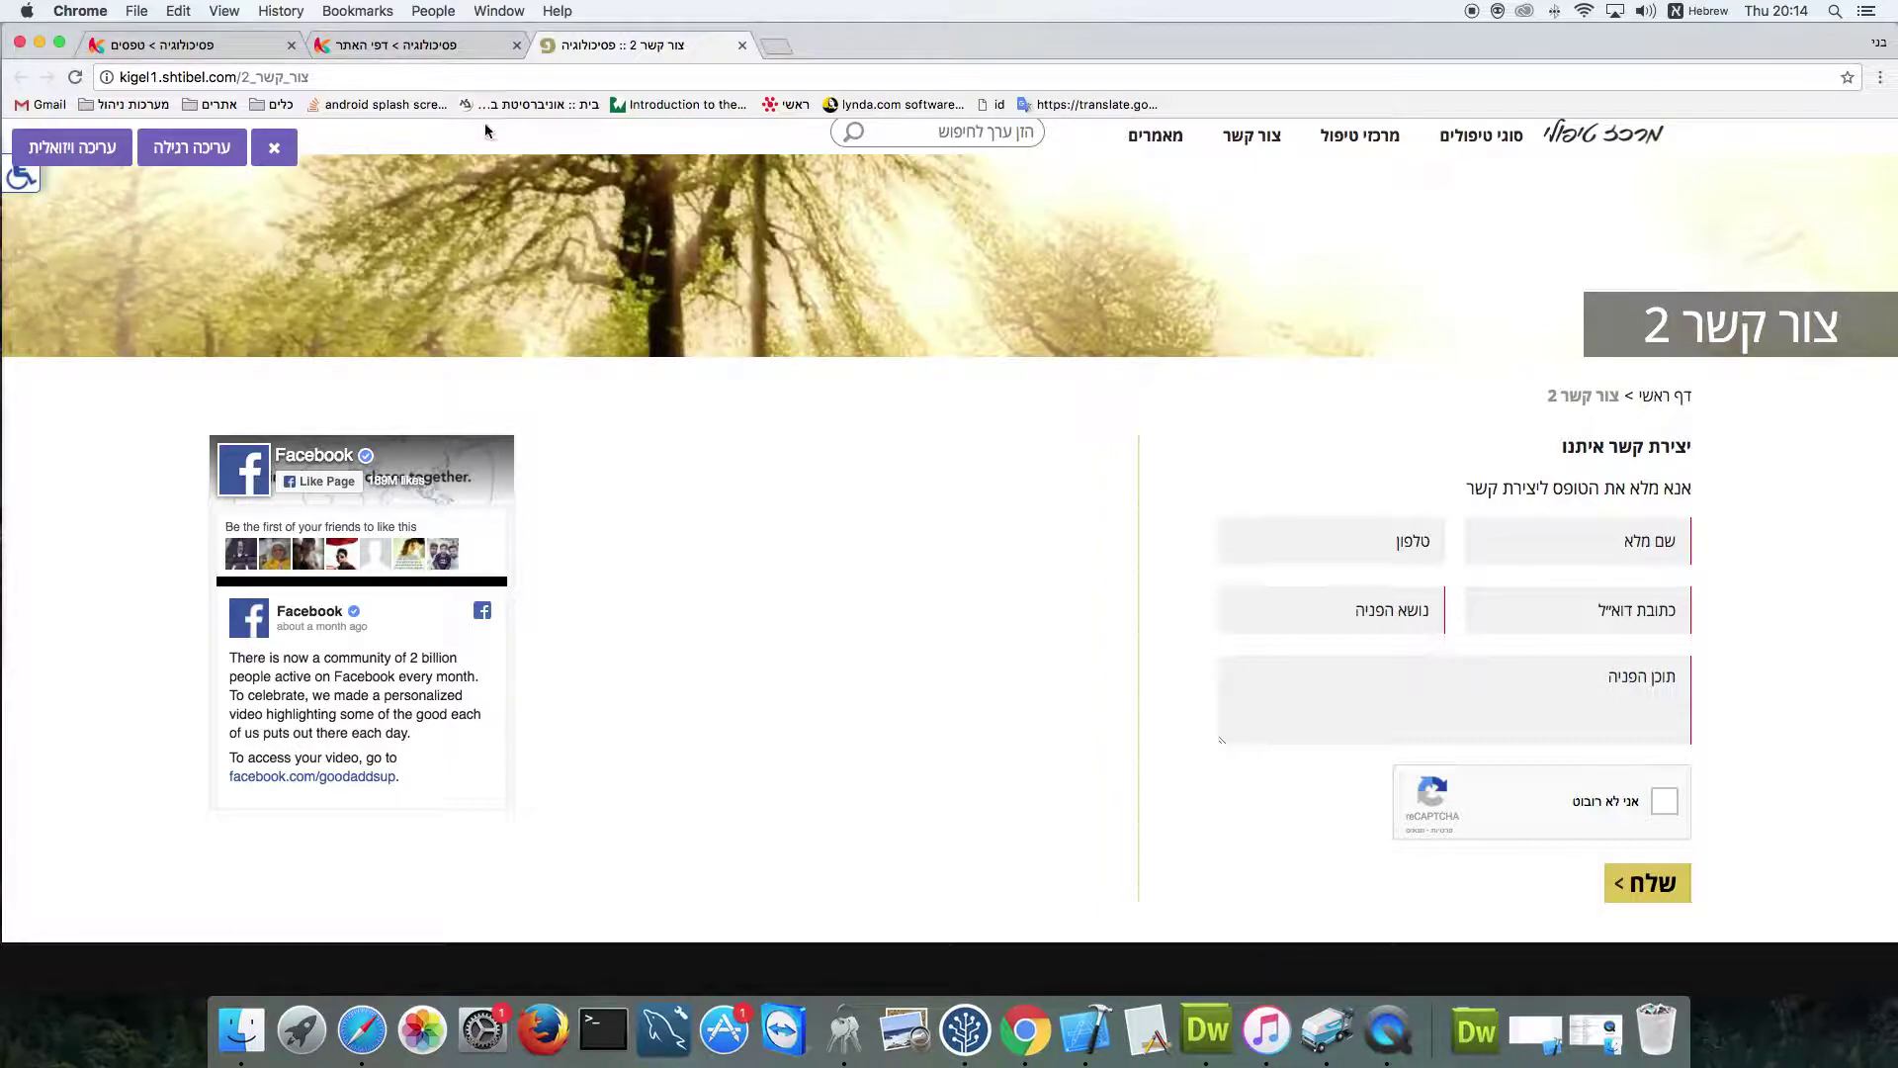
Drag כתובת דוא"ל above טלפון in the field list and reload the live page to confirm
click(395, 46)
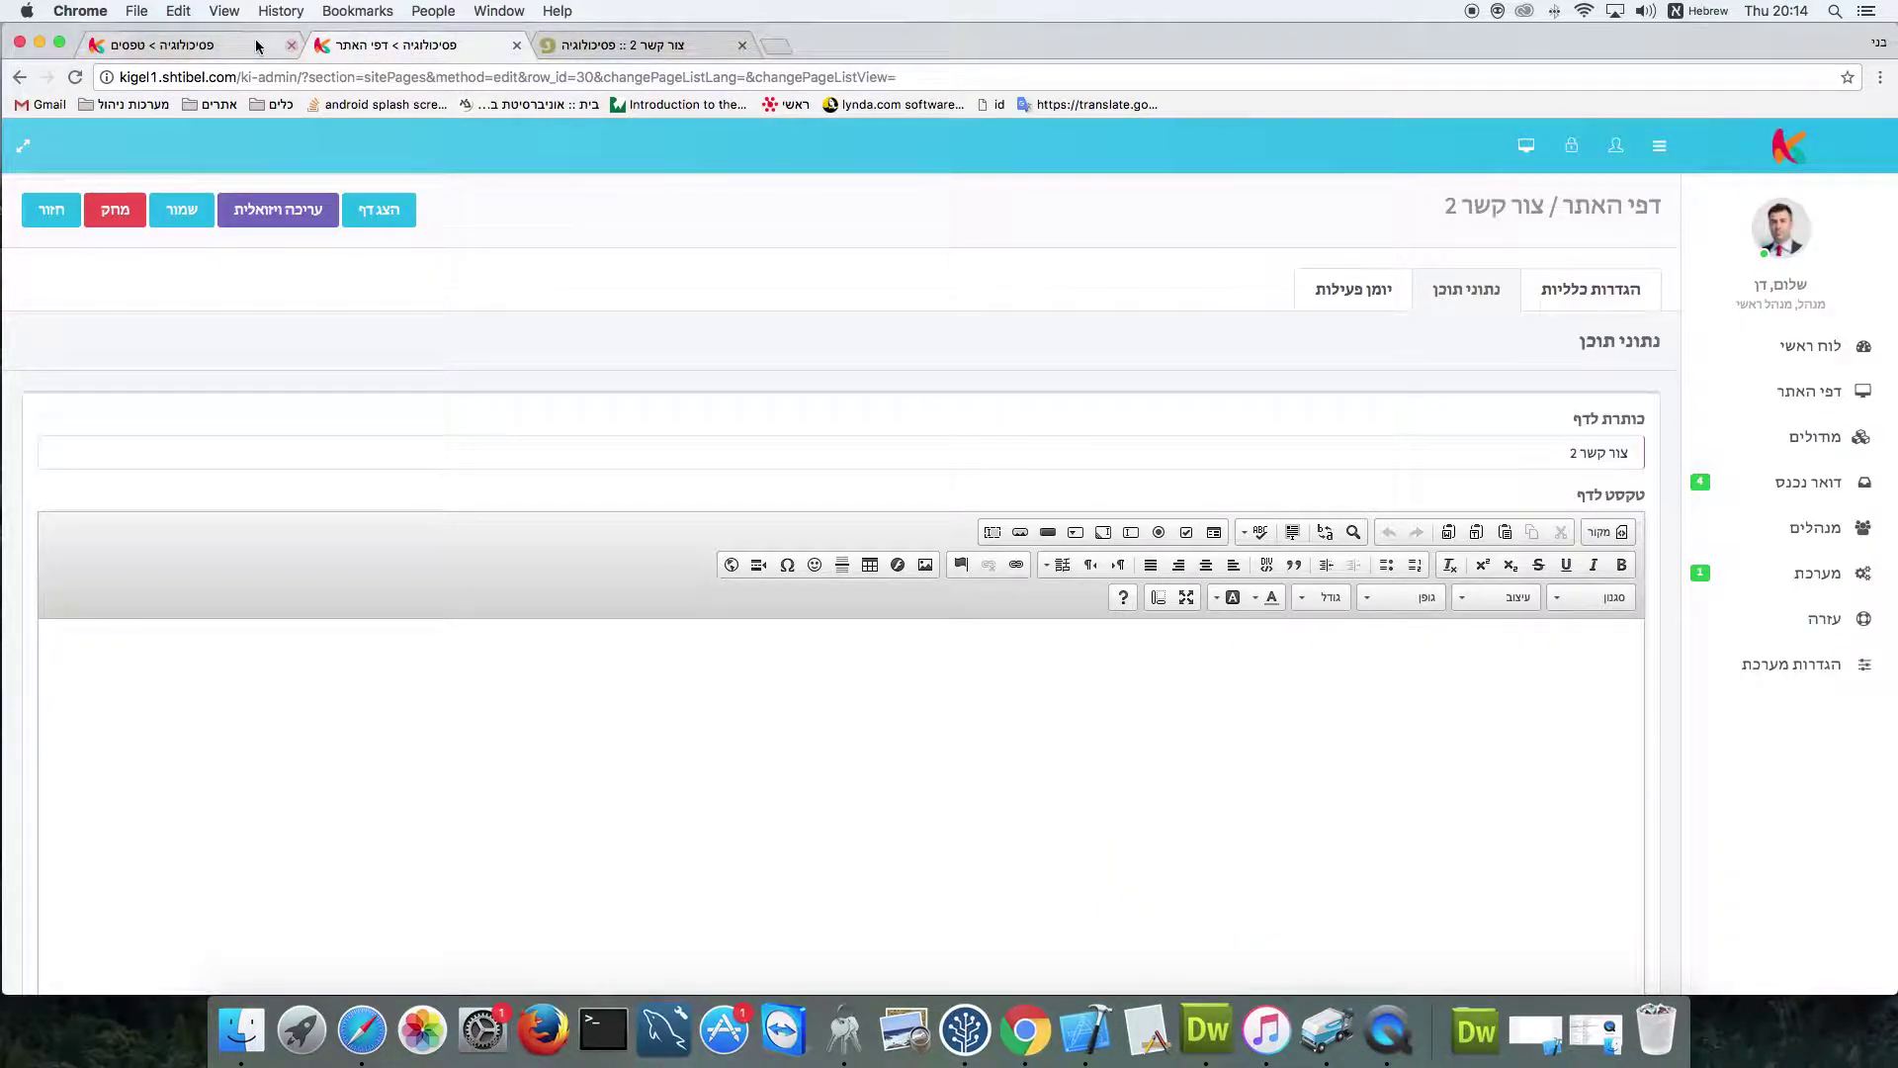
click(198, 46)
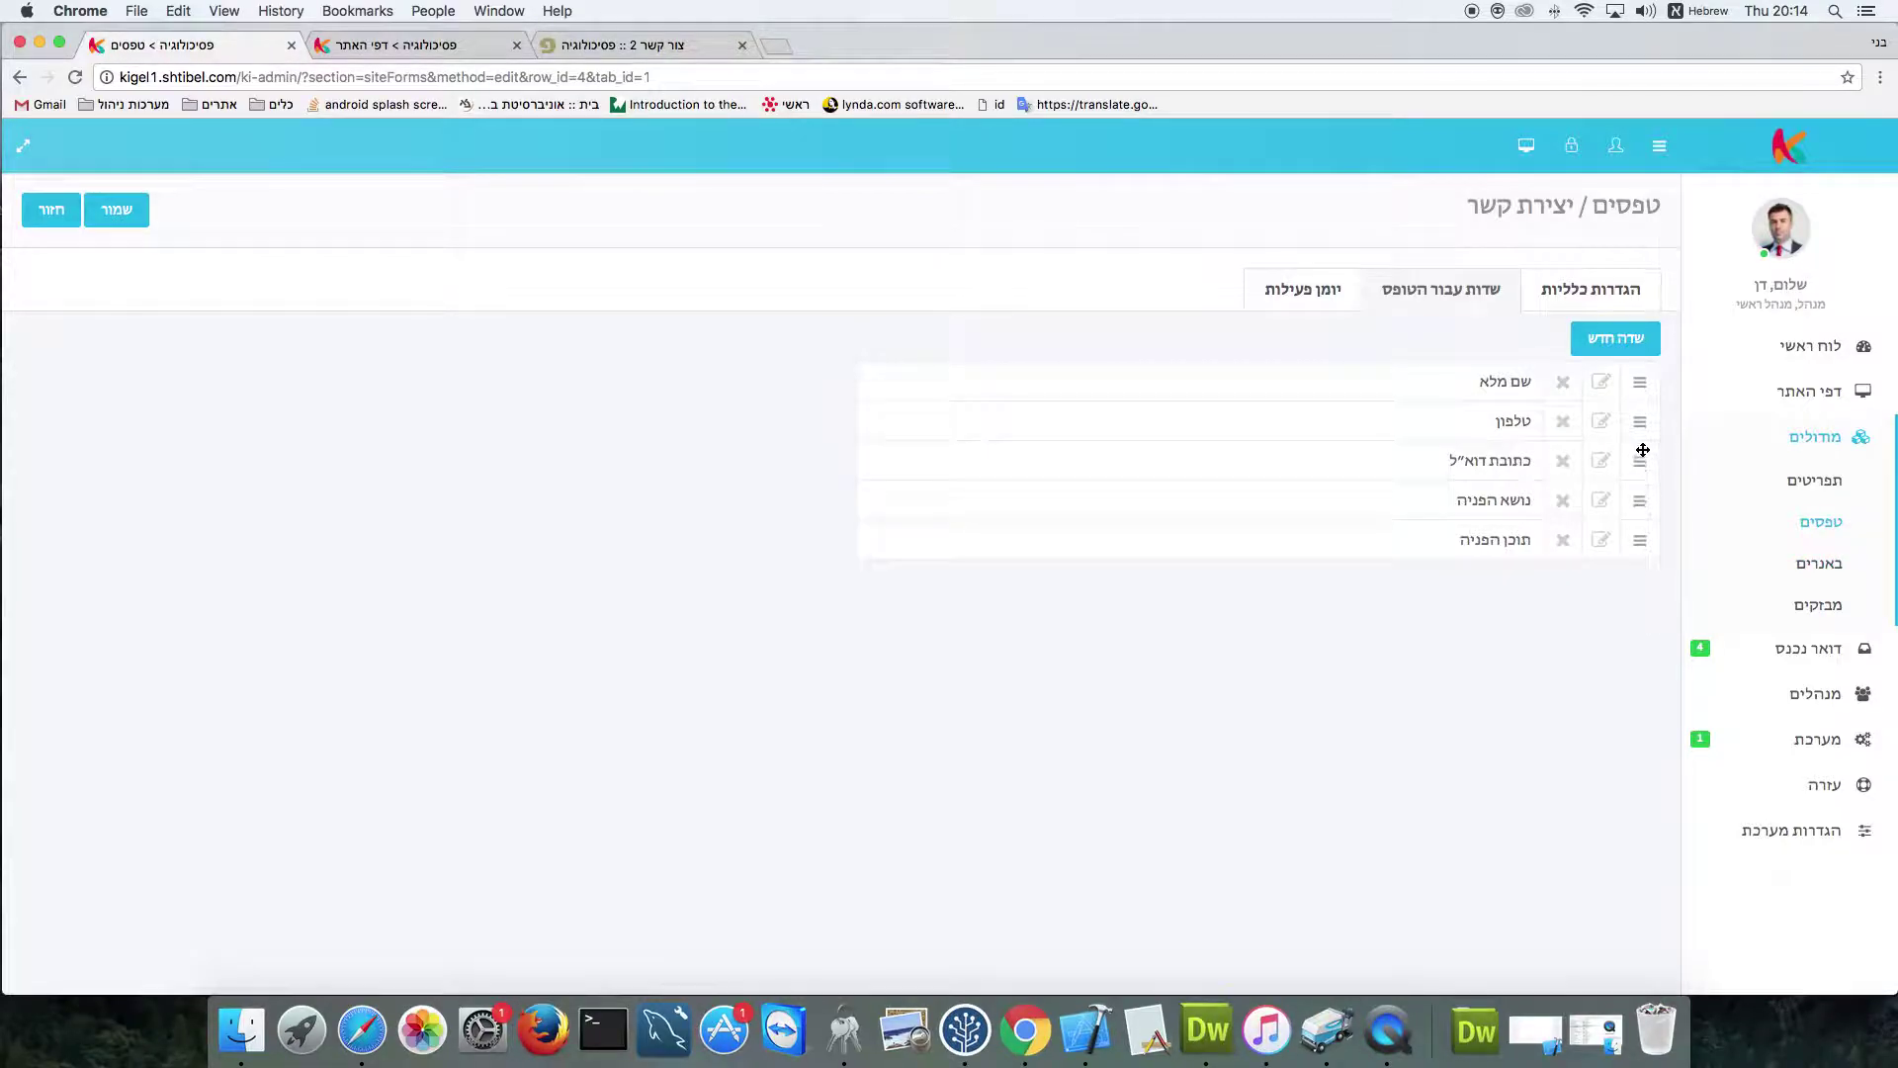
scroll(1576, 471, down, 1)
drag(1641, 462, 1641, 413)
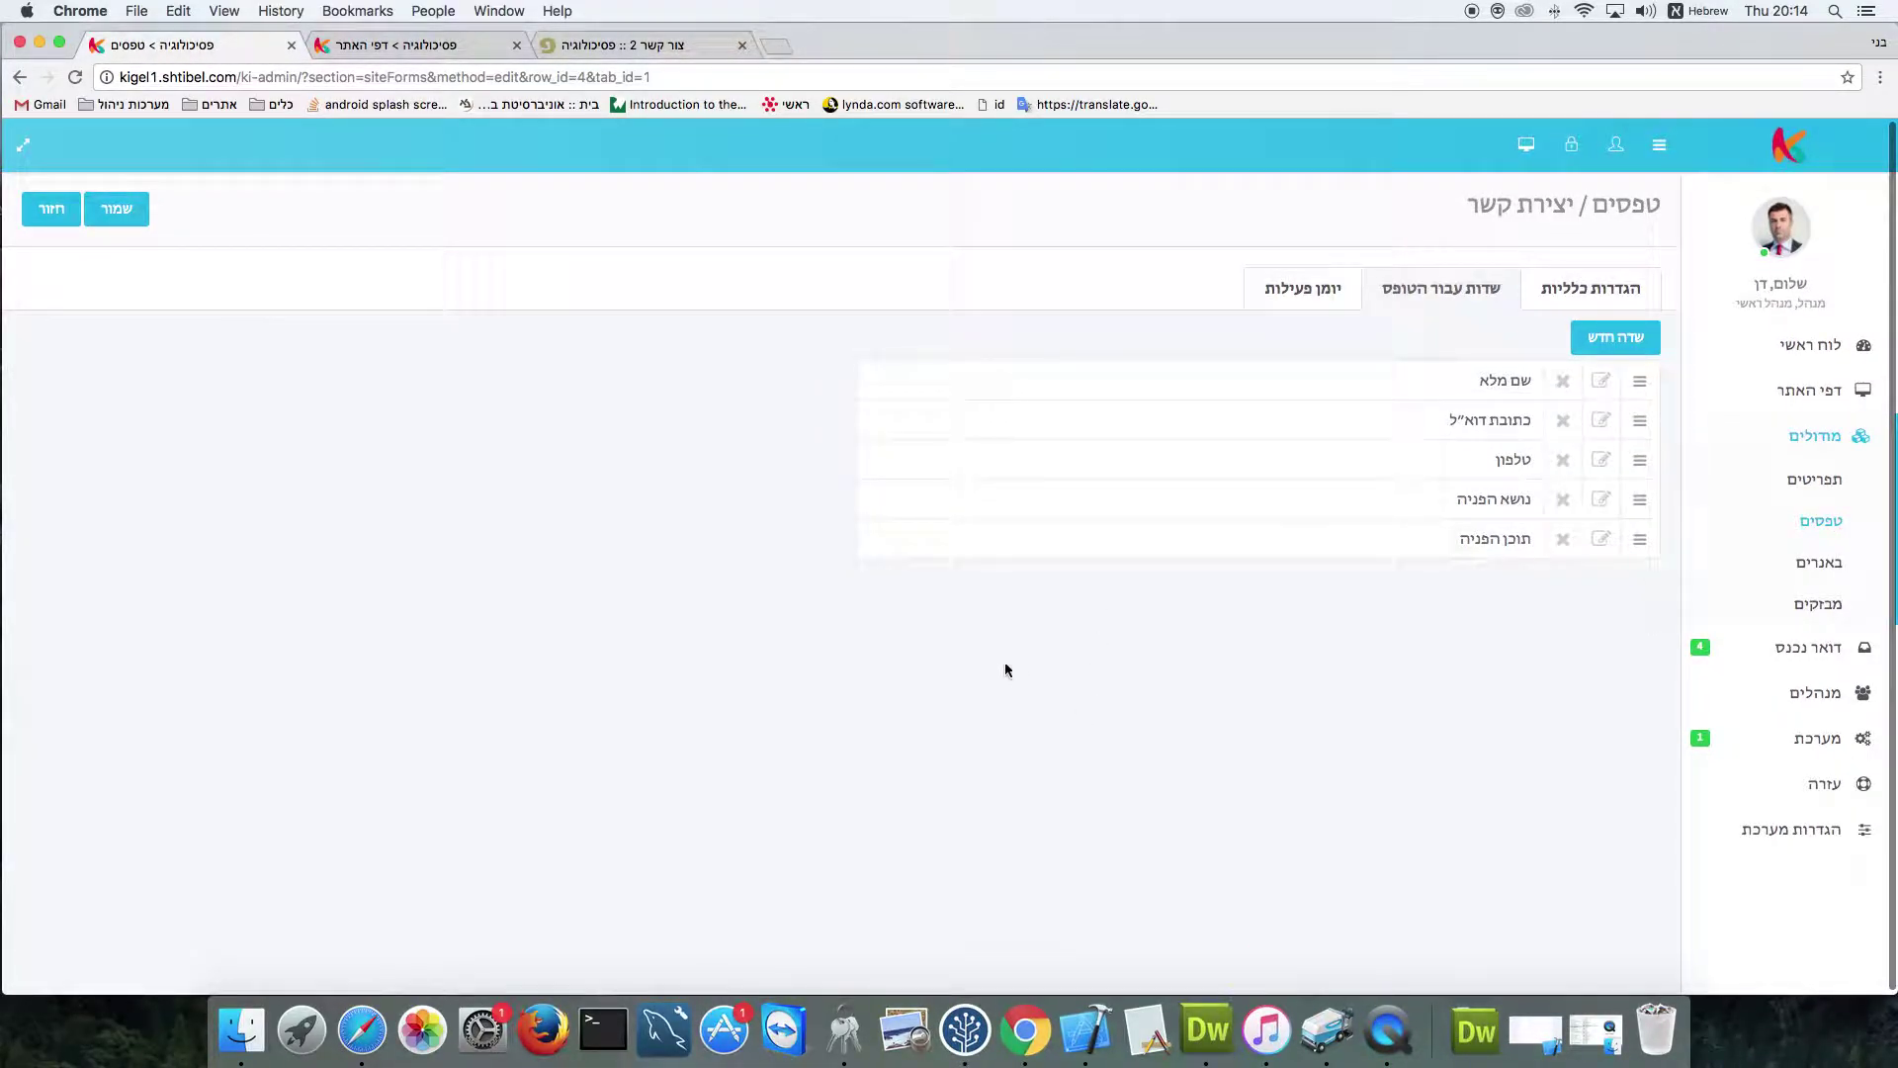
key(ctrl+Tab)
key(ctrl+Tab)
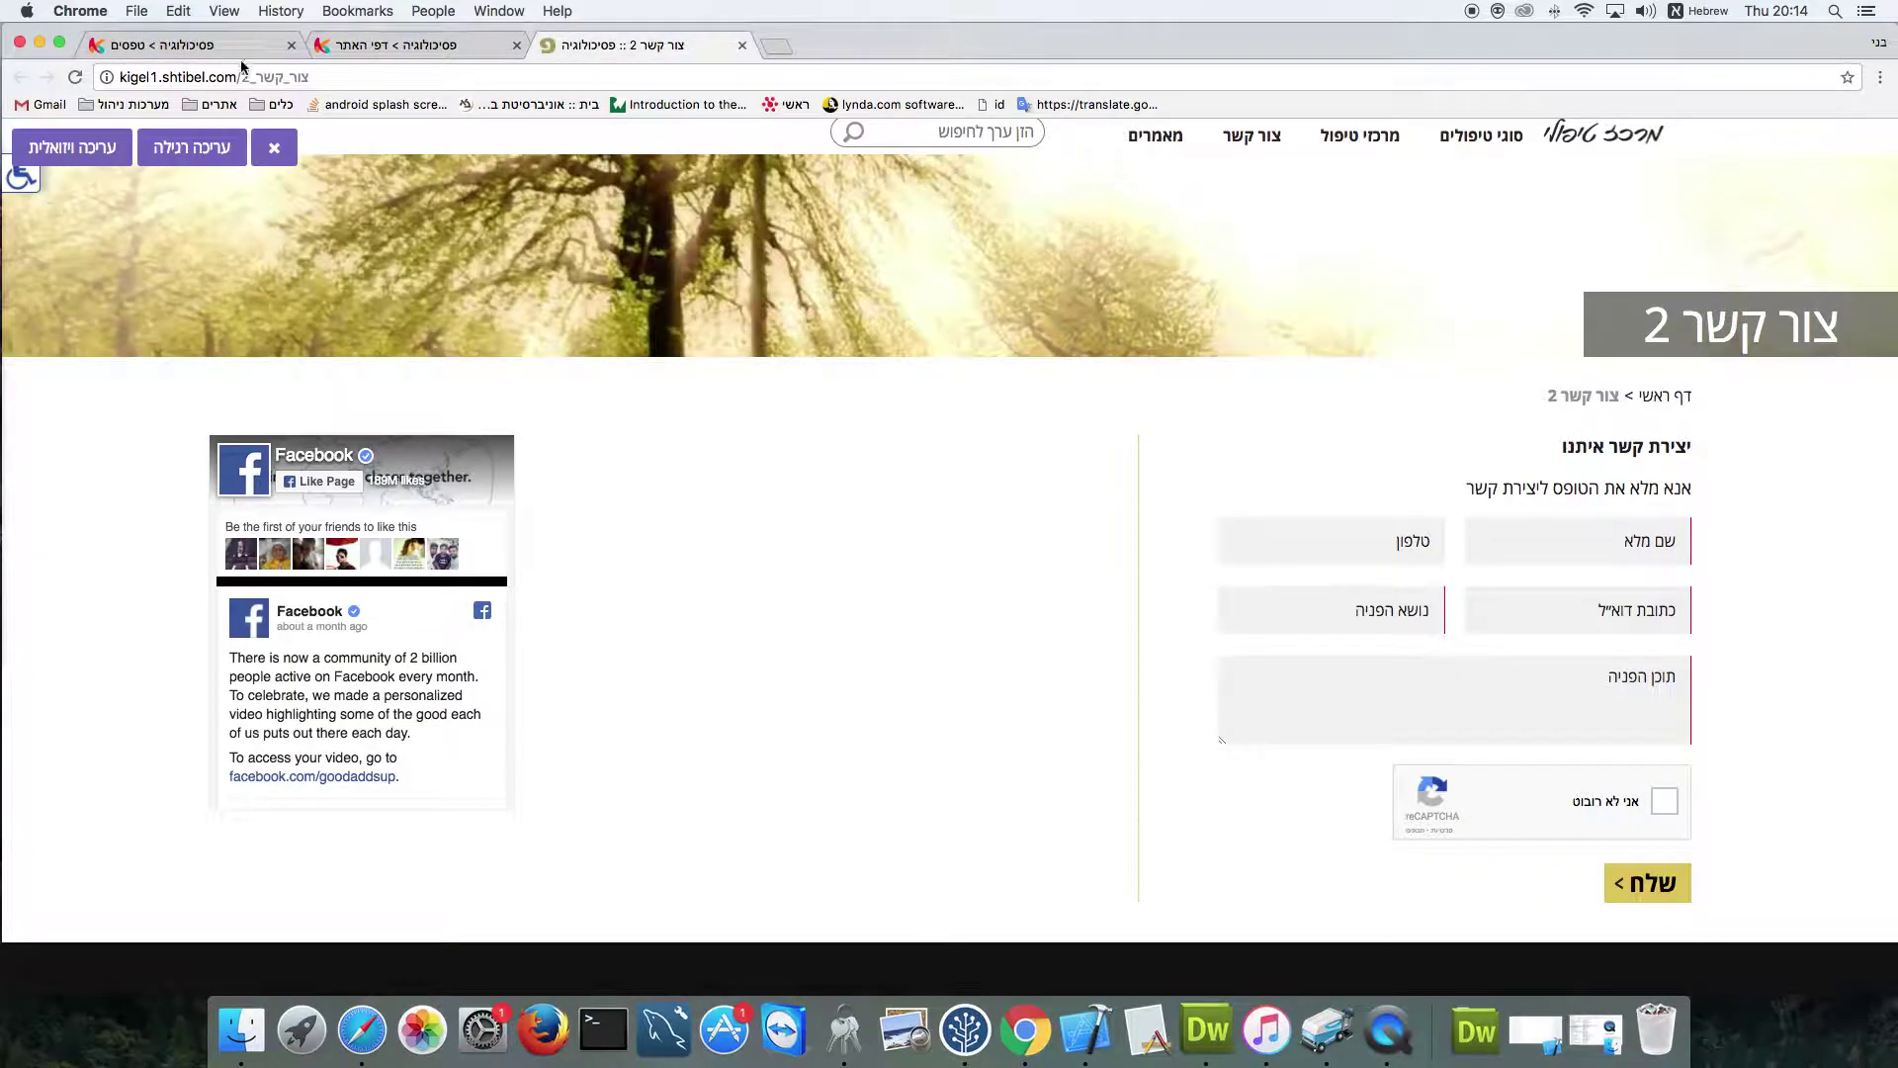
click(74, 77)
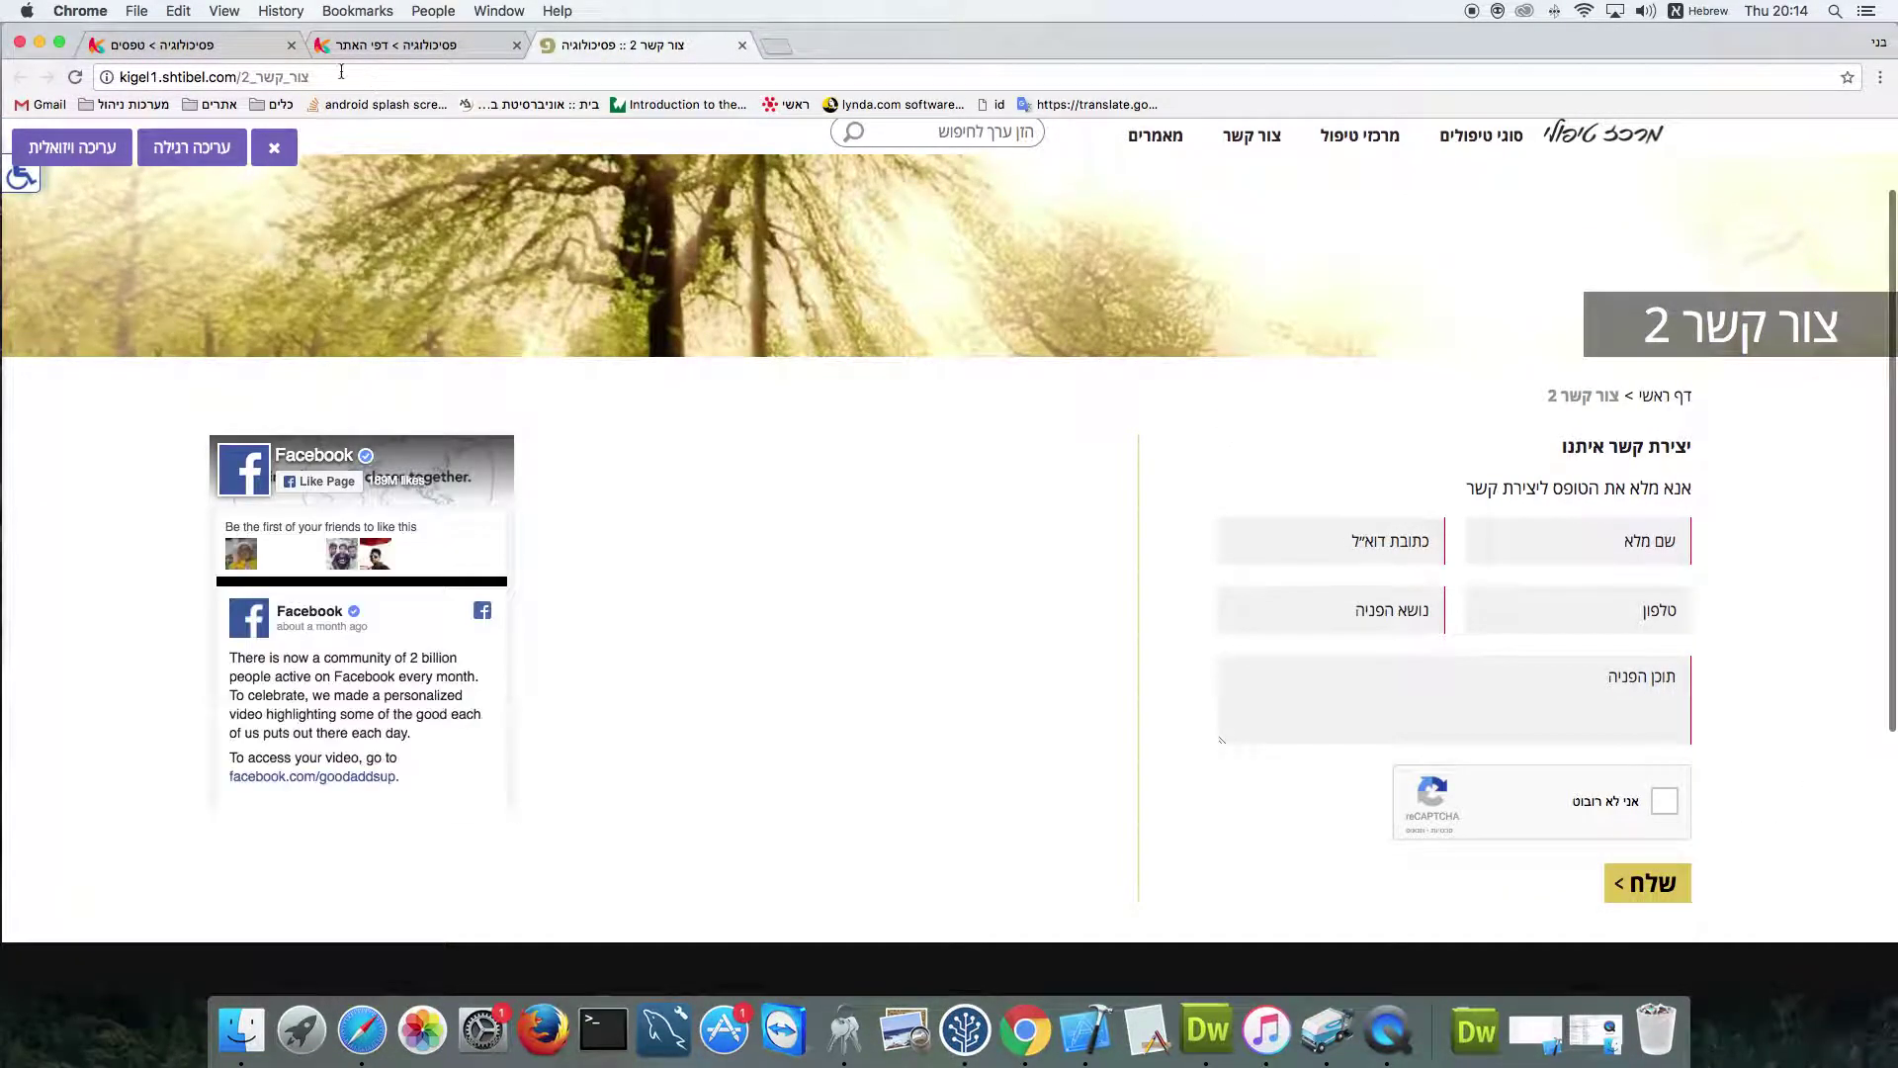
click(203, 43)
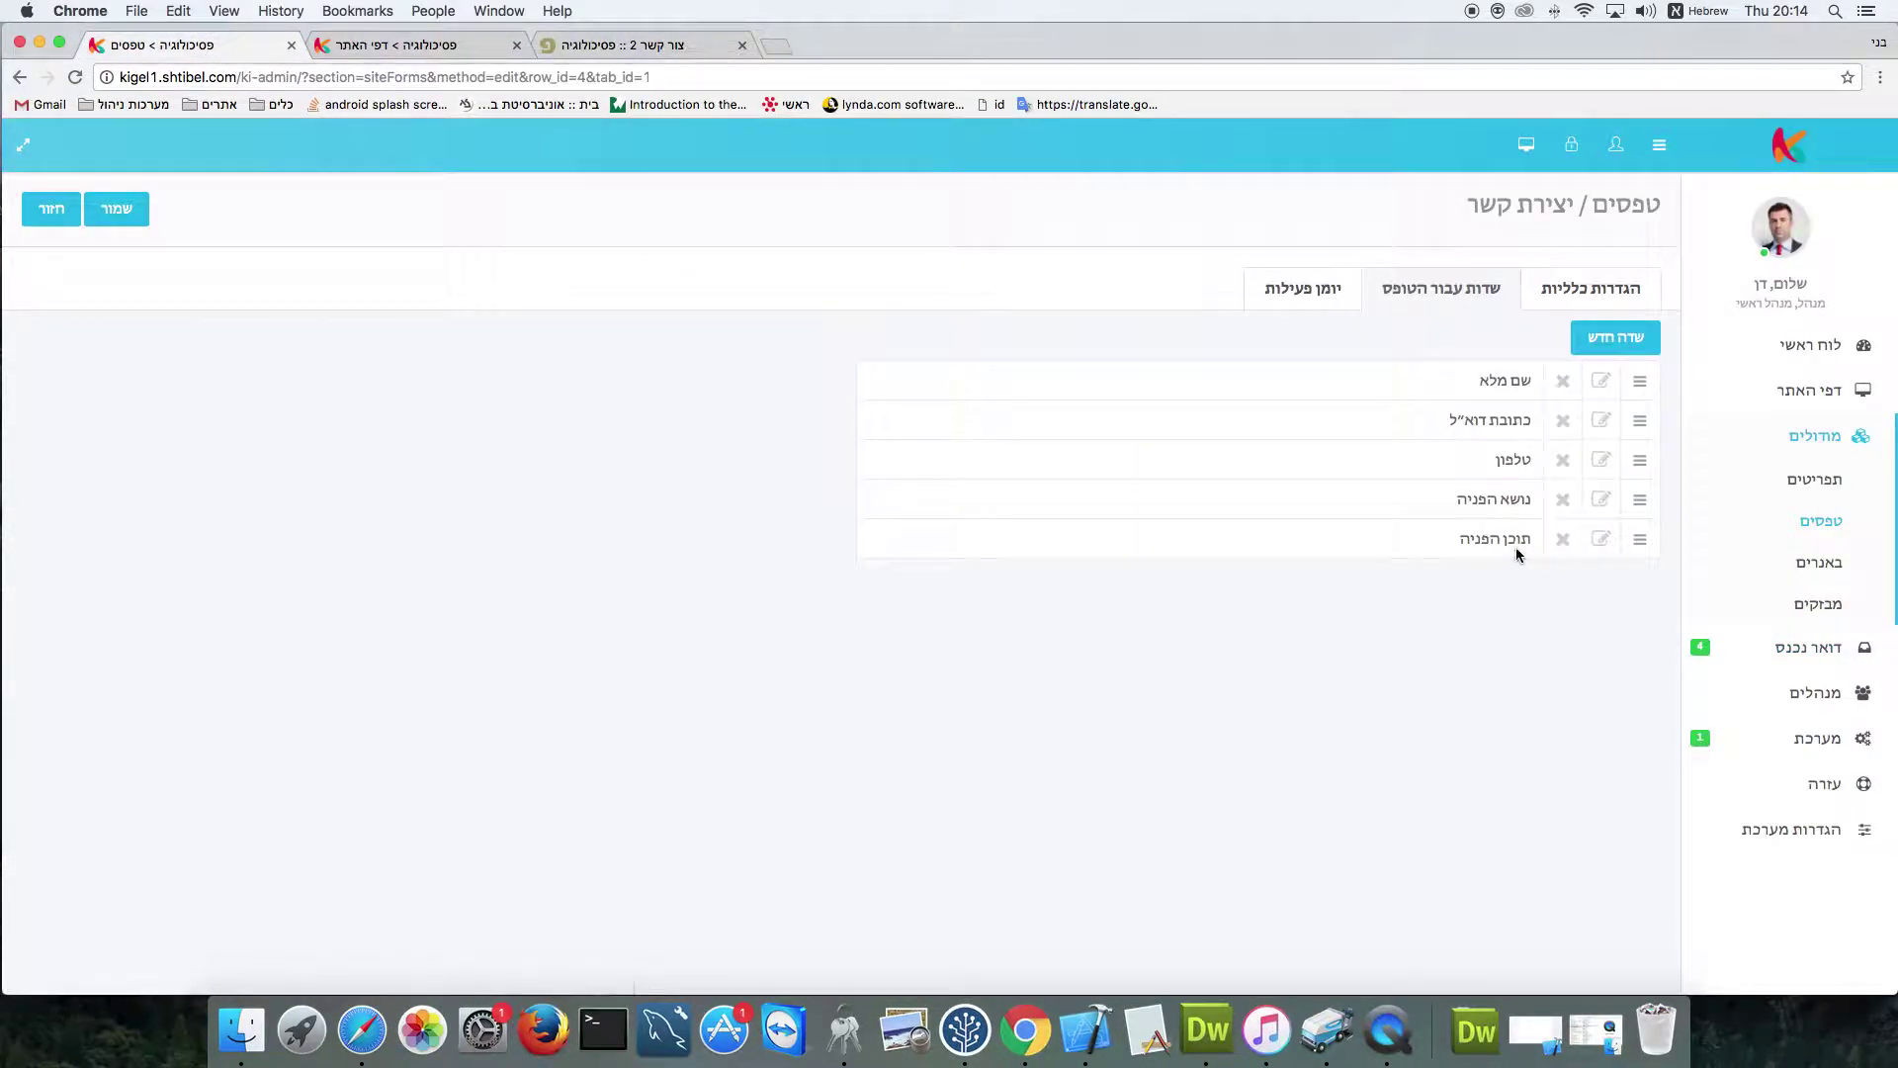
Start a new form field and quit iTunes, which was in the way
click(1606, 362)
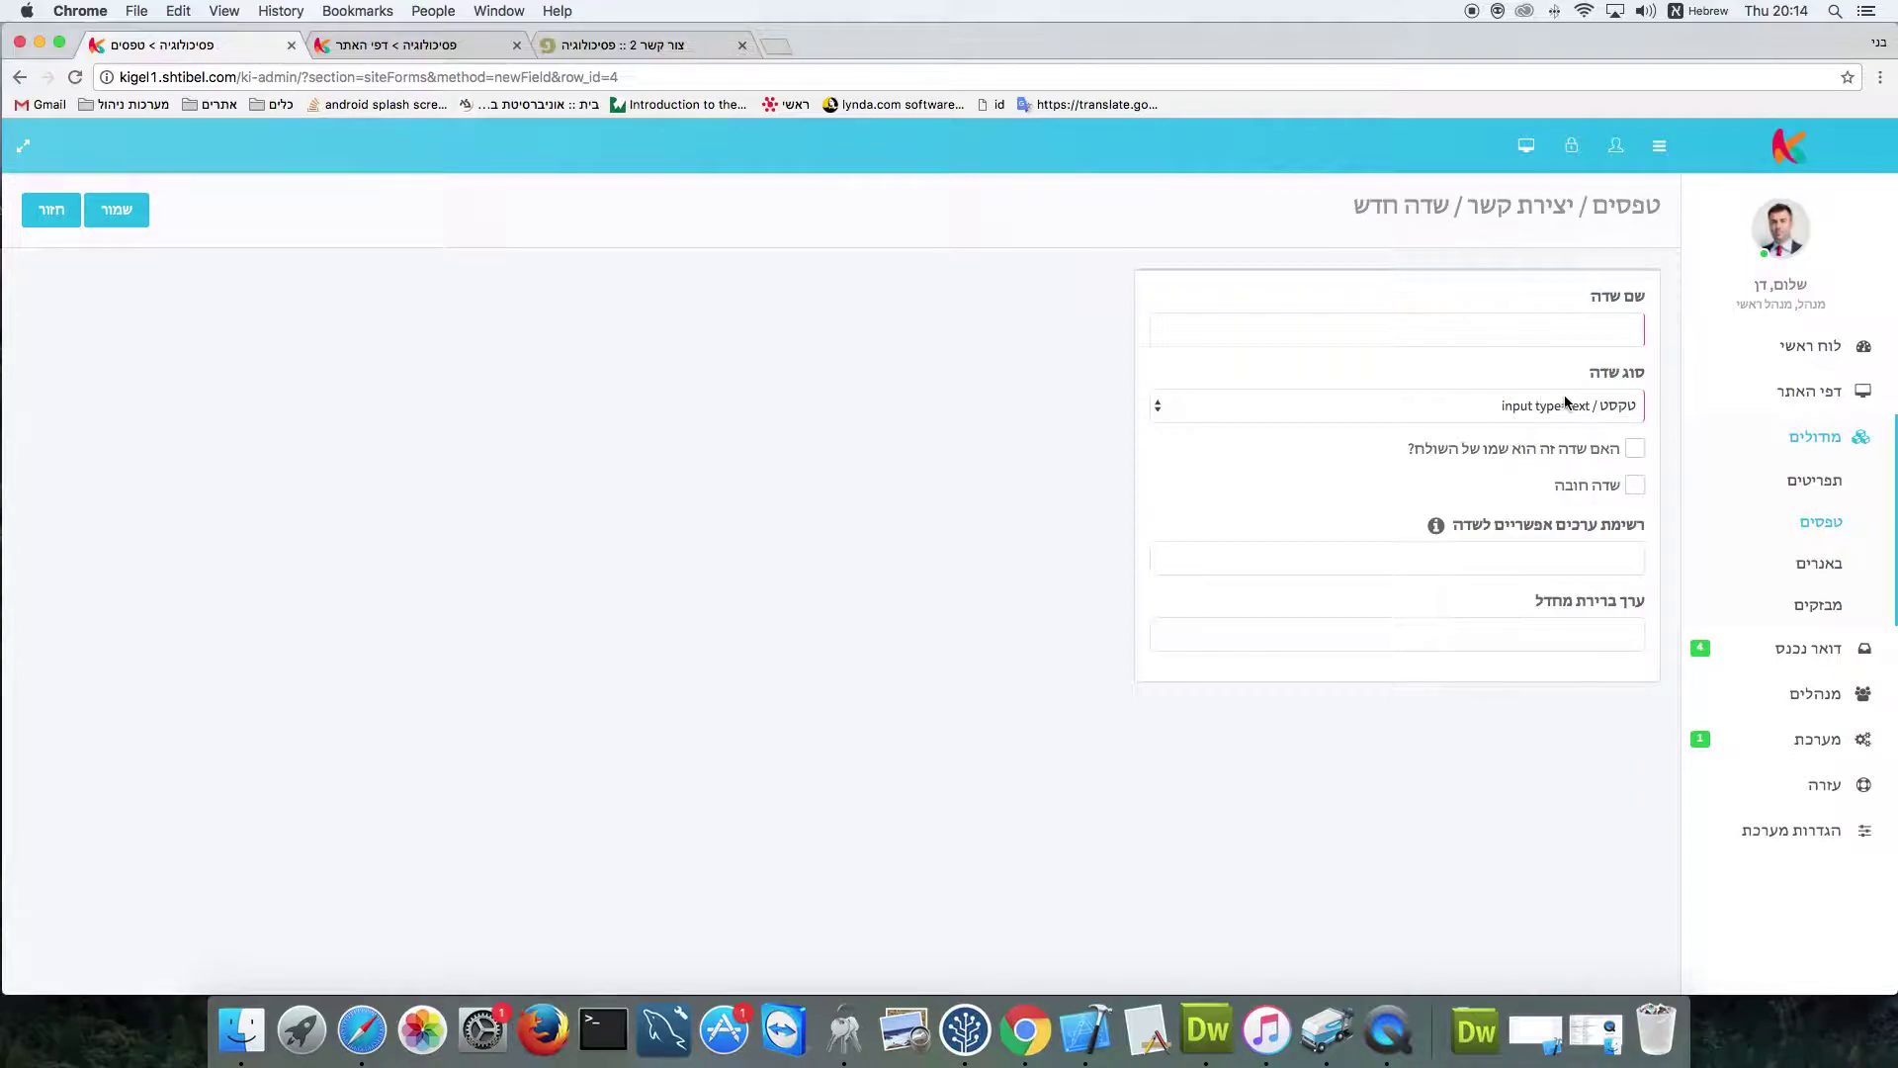
click(1565, 402)
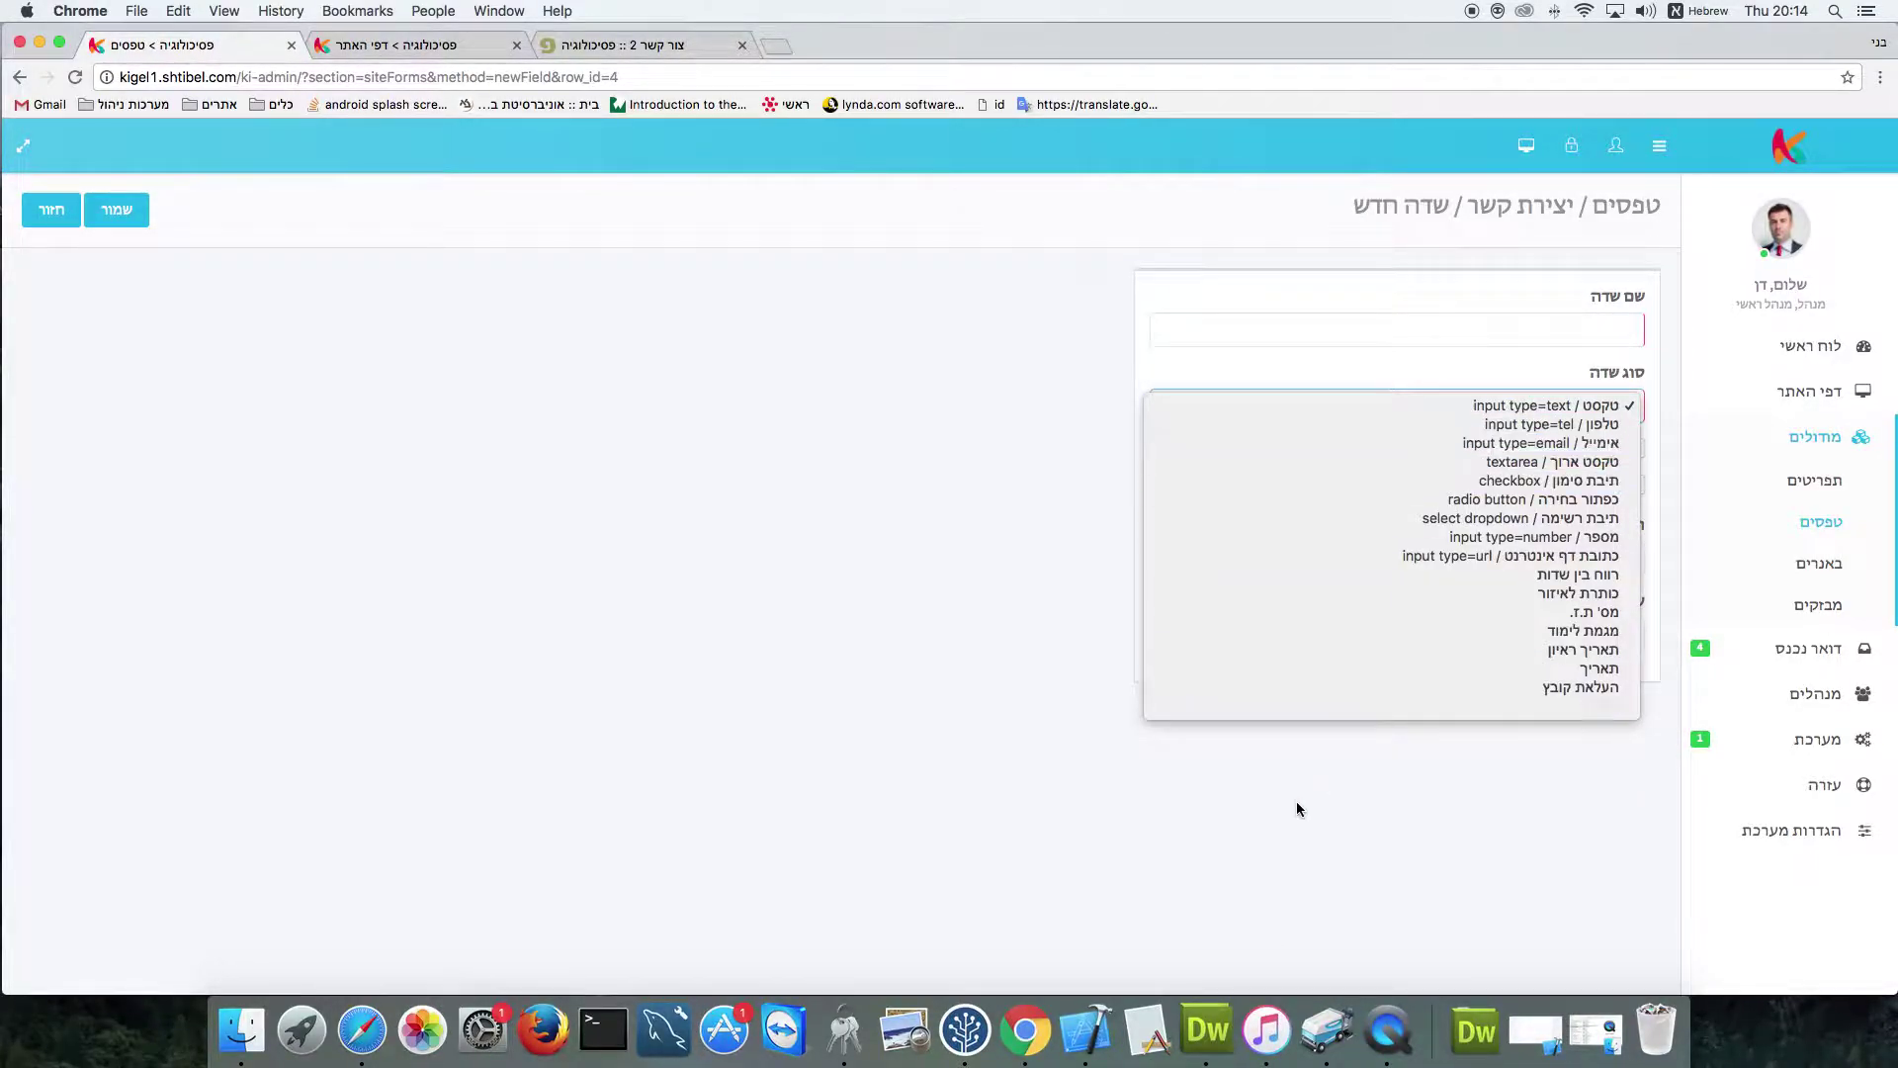
right_click(1271, 1030)
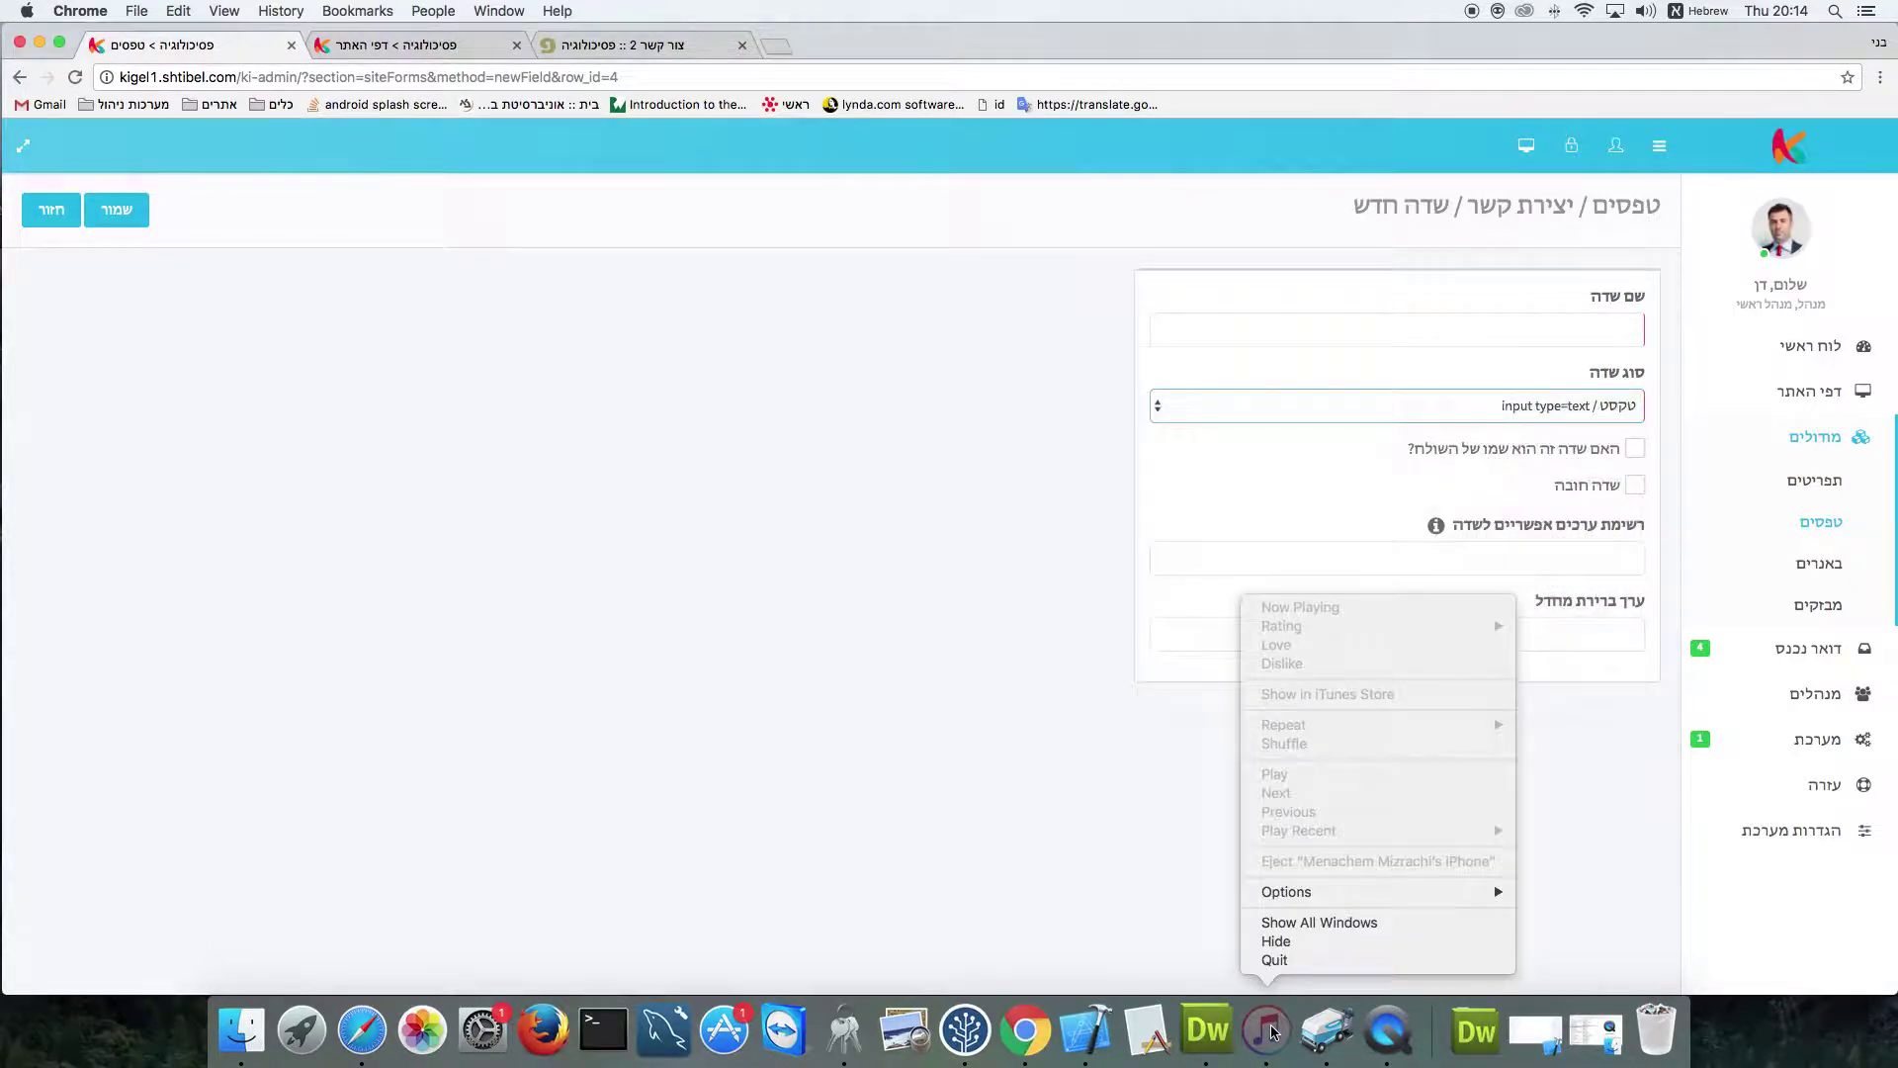
click(1285, 961)
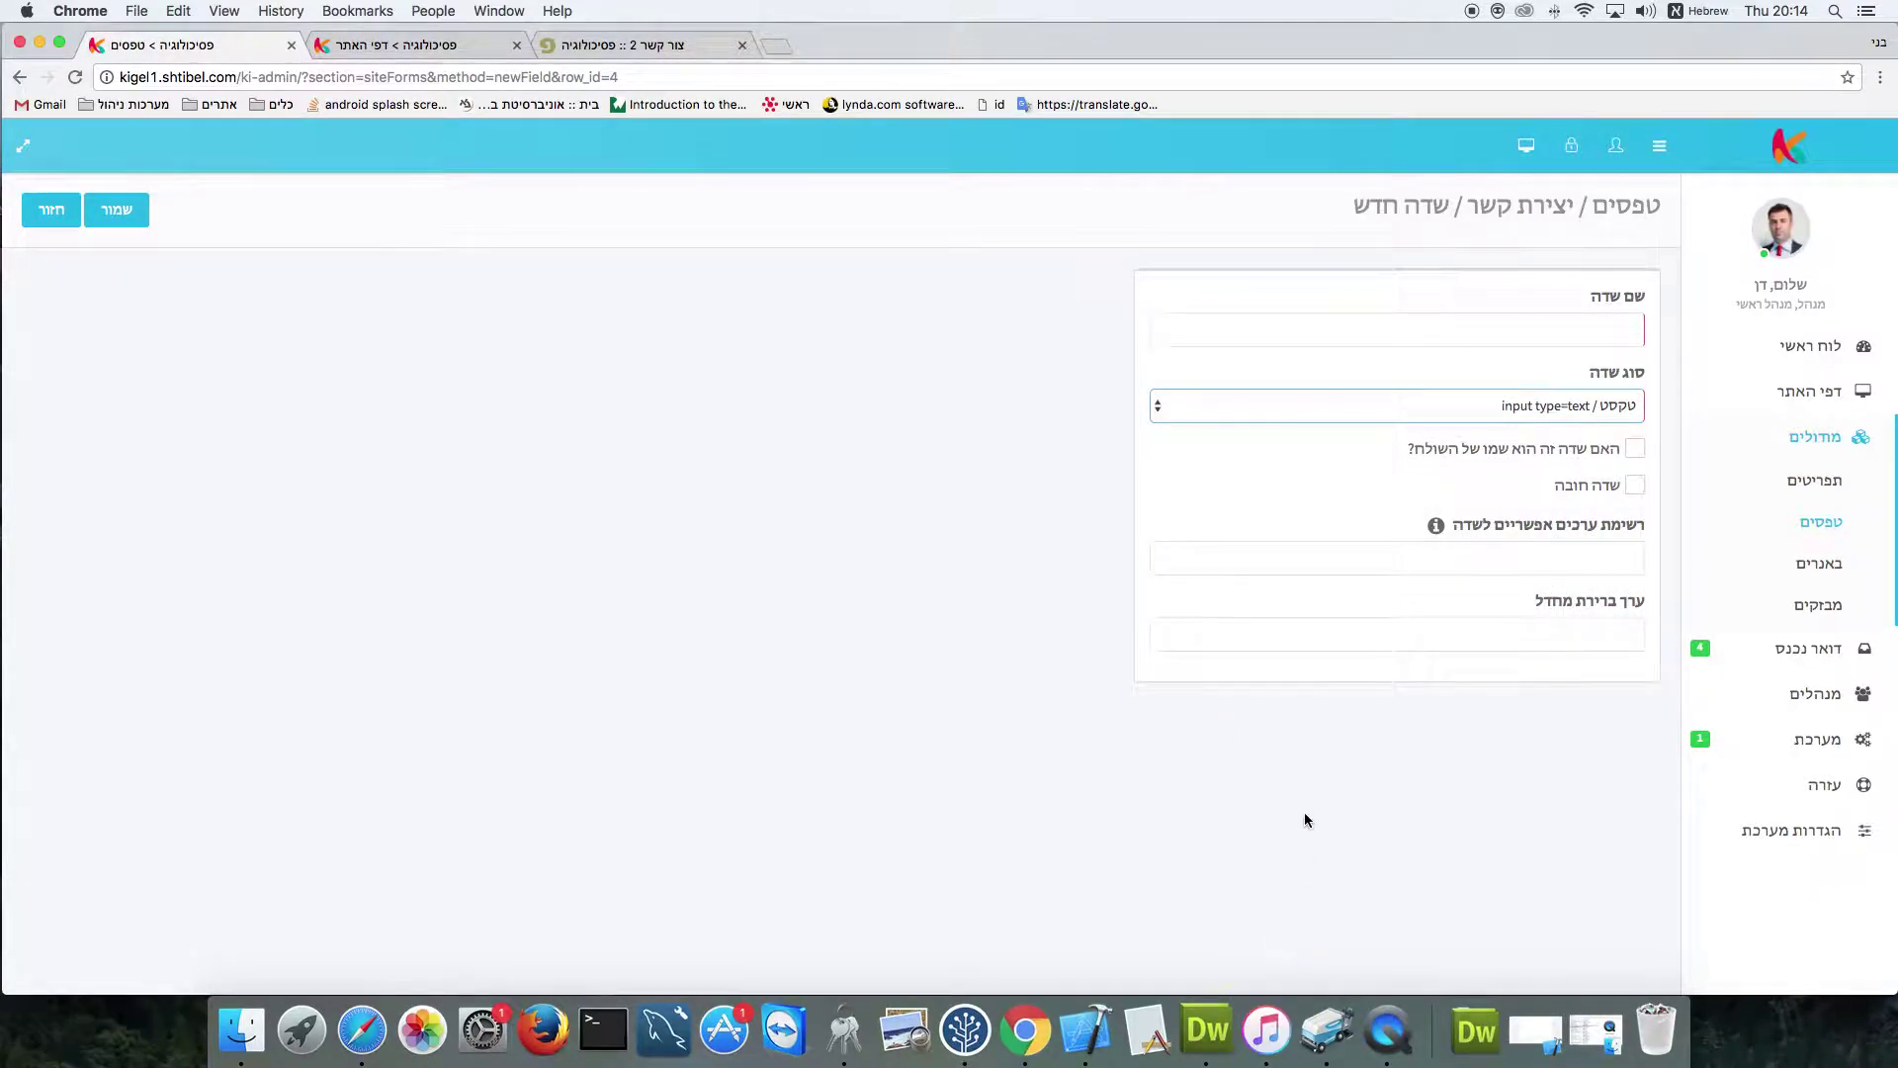
Save a checkbox field named אני רוצה לקבל מידע and reload the live contact page
click(1600, 409)
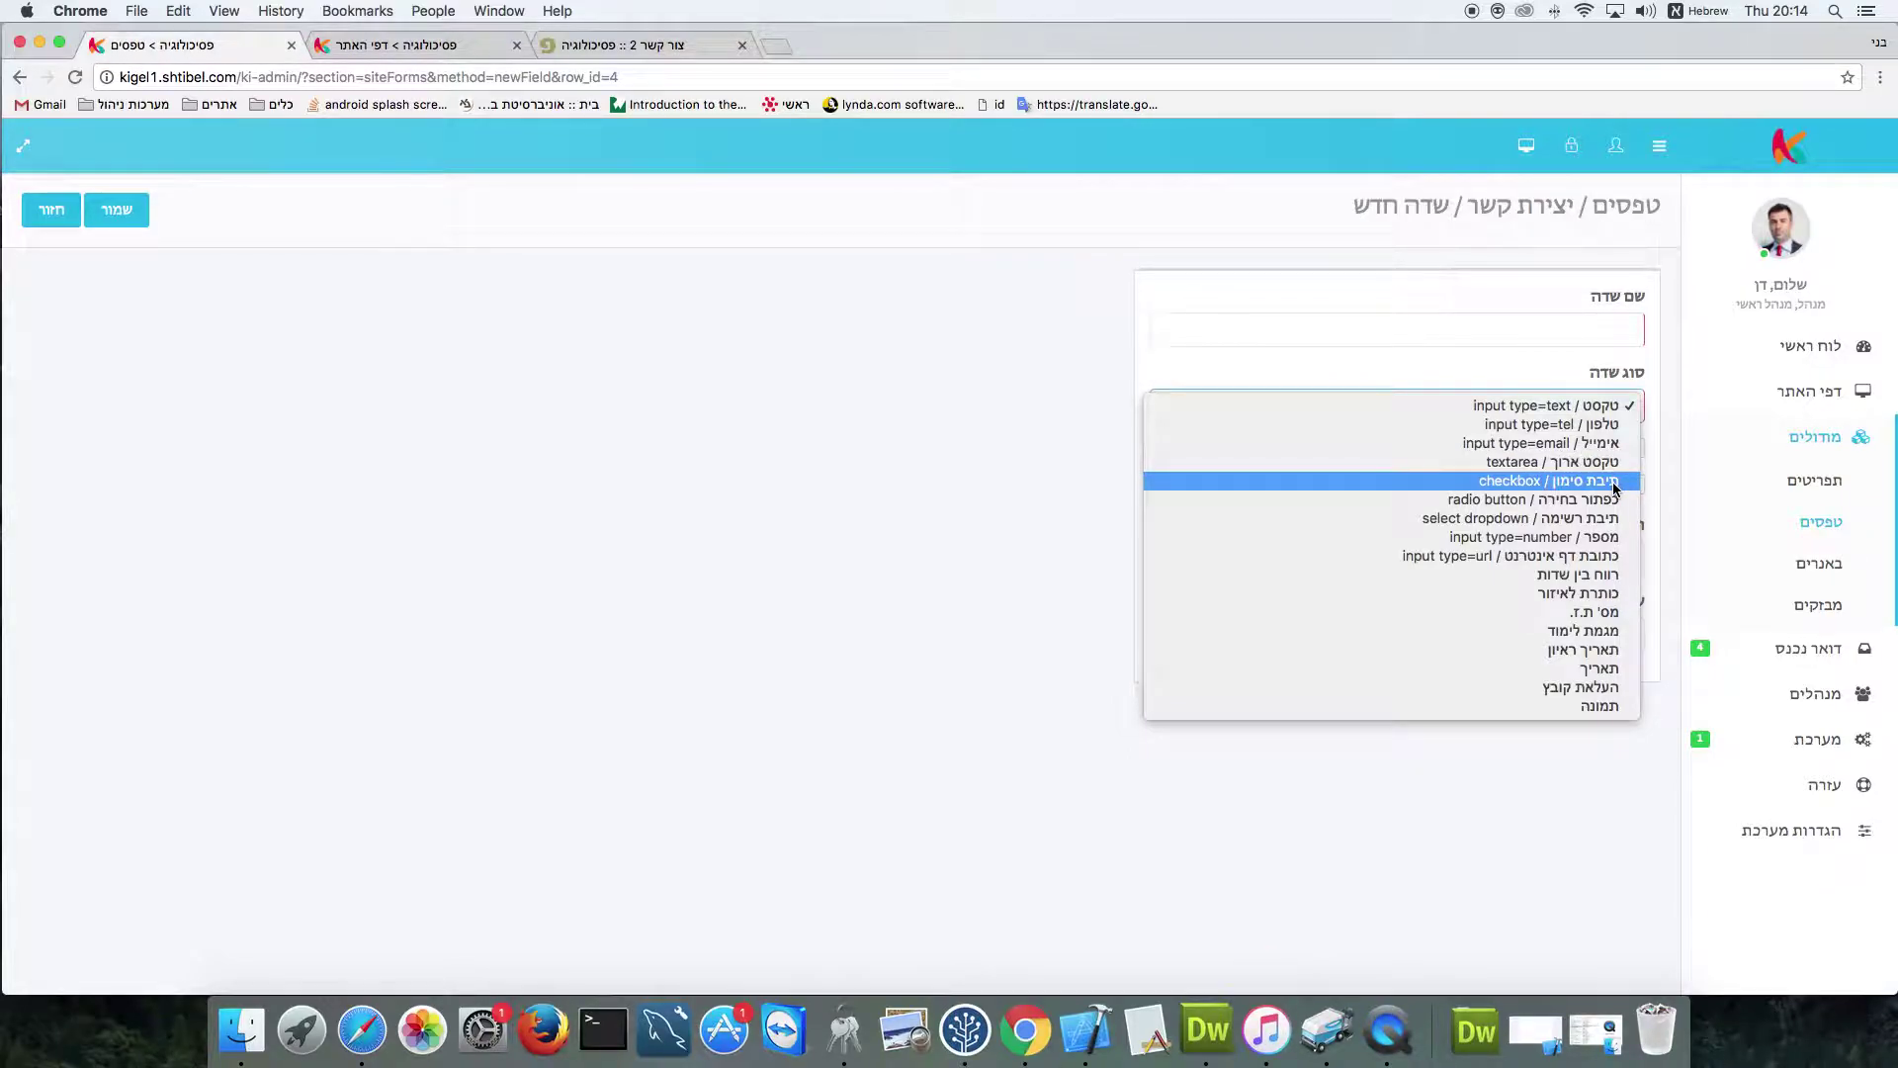
click(1605, 481)
click(1593, 334)
text(אני רוצה)
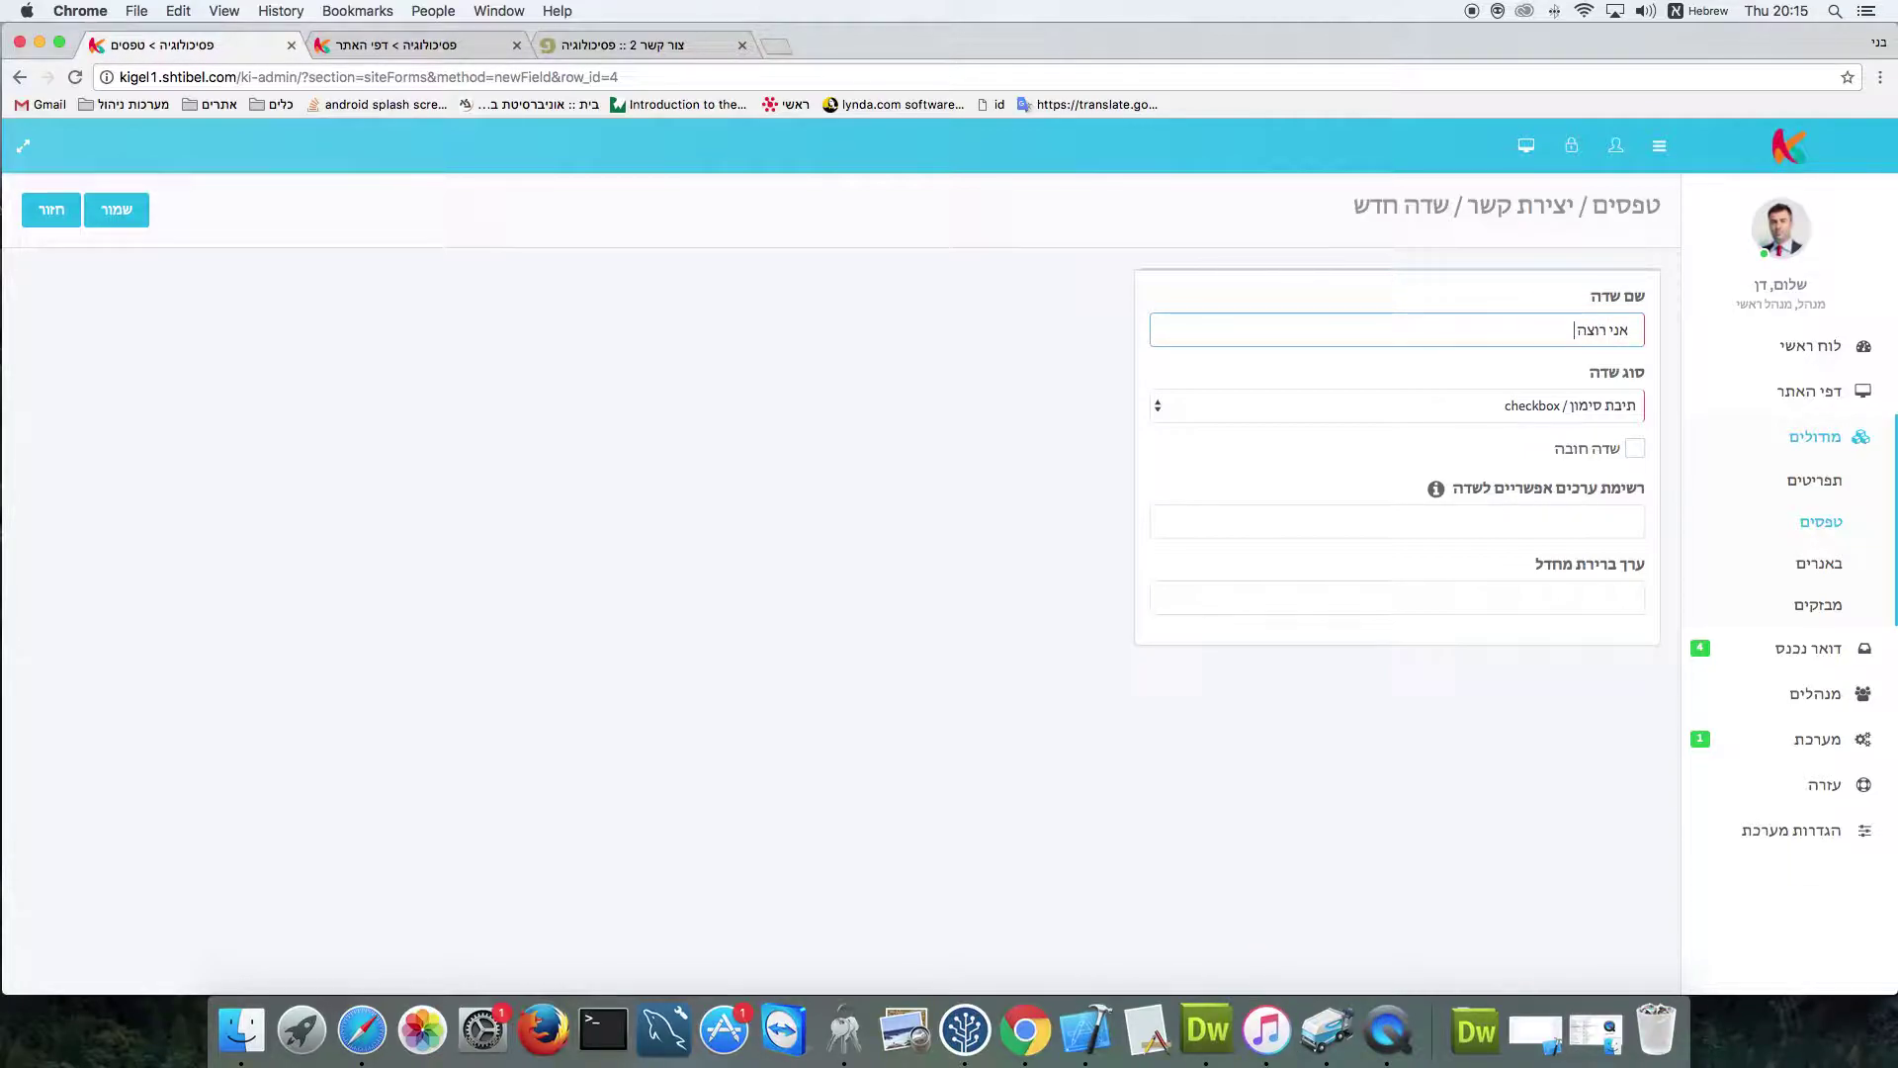
text( לקבל מידע)
click(129, 218)
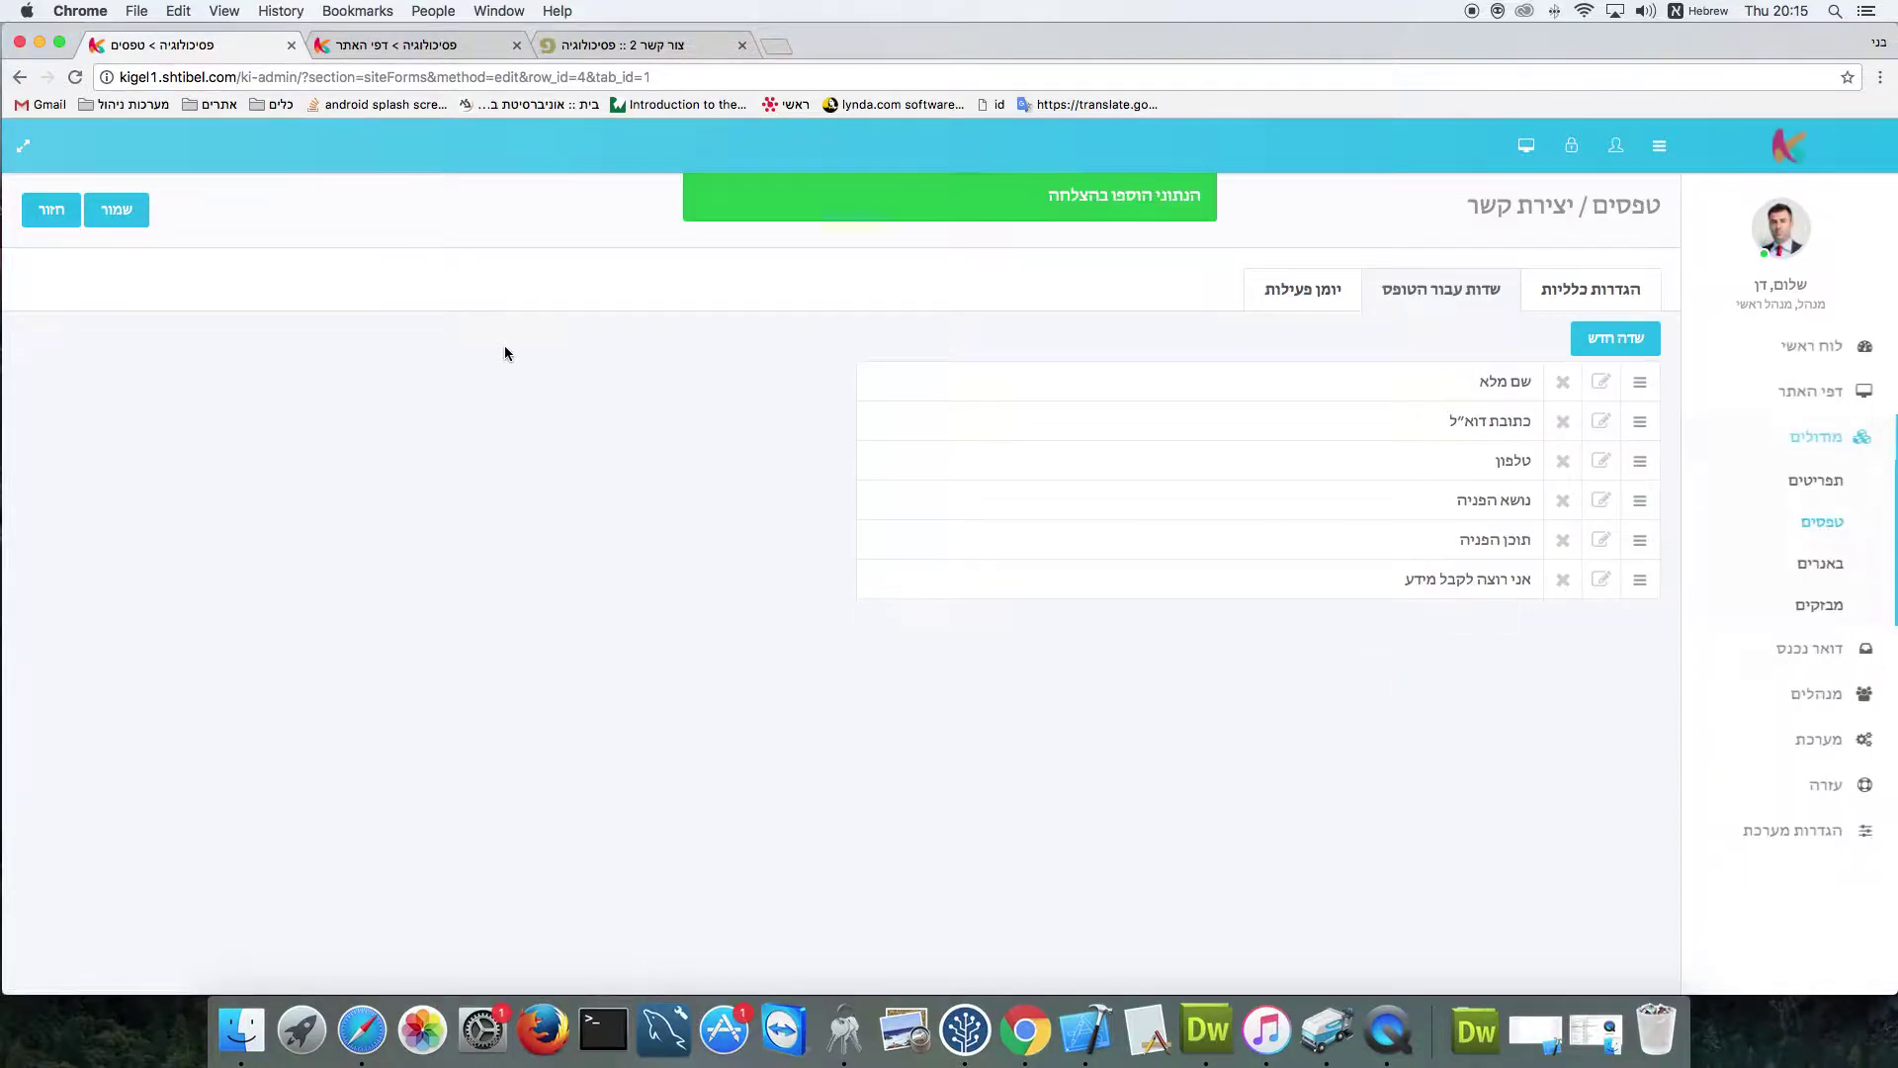
click(625, 45)
key(super+r)
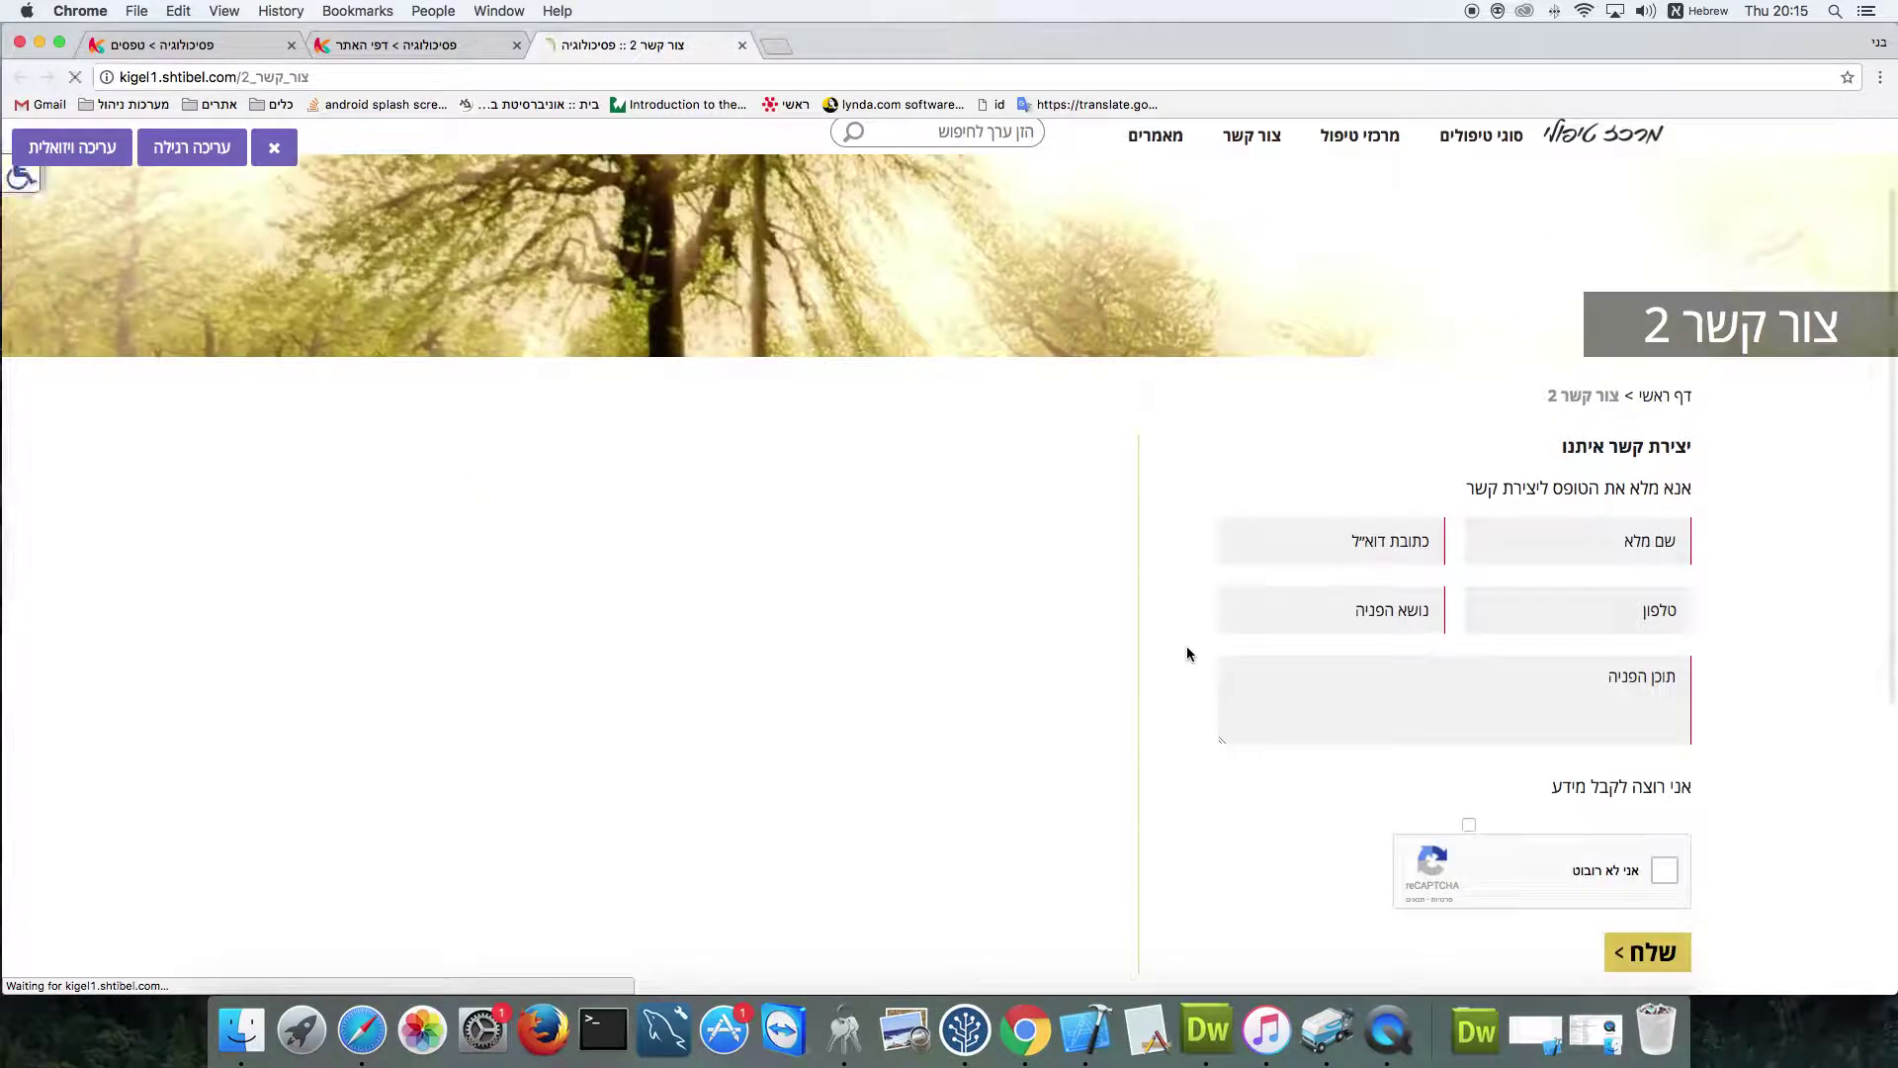
Test the 'אני רוצה לקבל מידע' checkbox, then go back to the form's field list
click(1469, 825)
click(1470, 827)
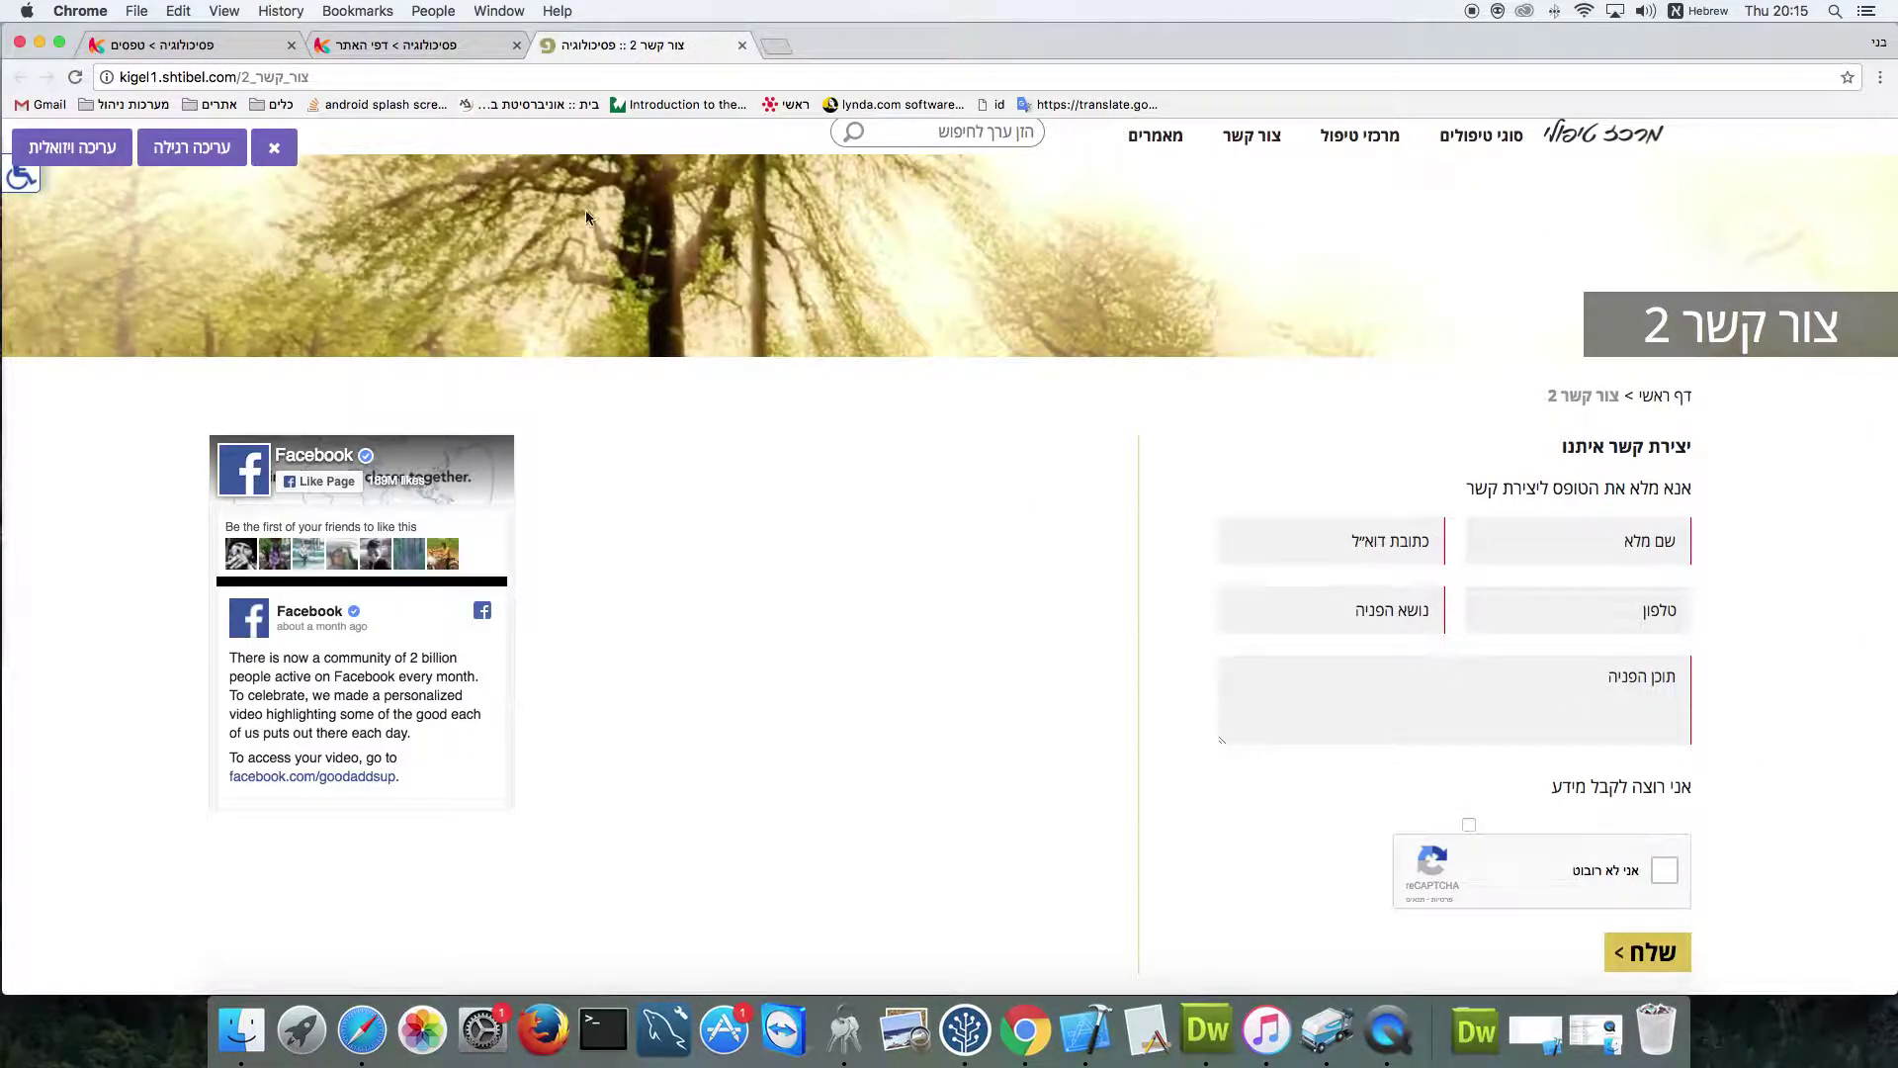
click(178, 45)
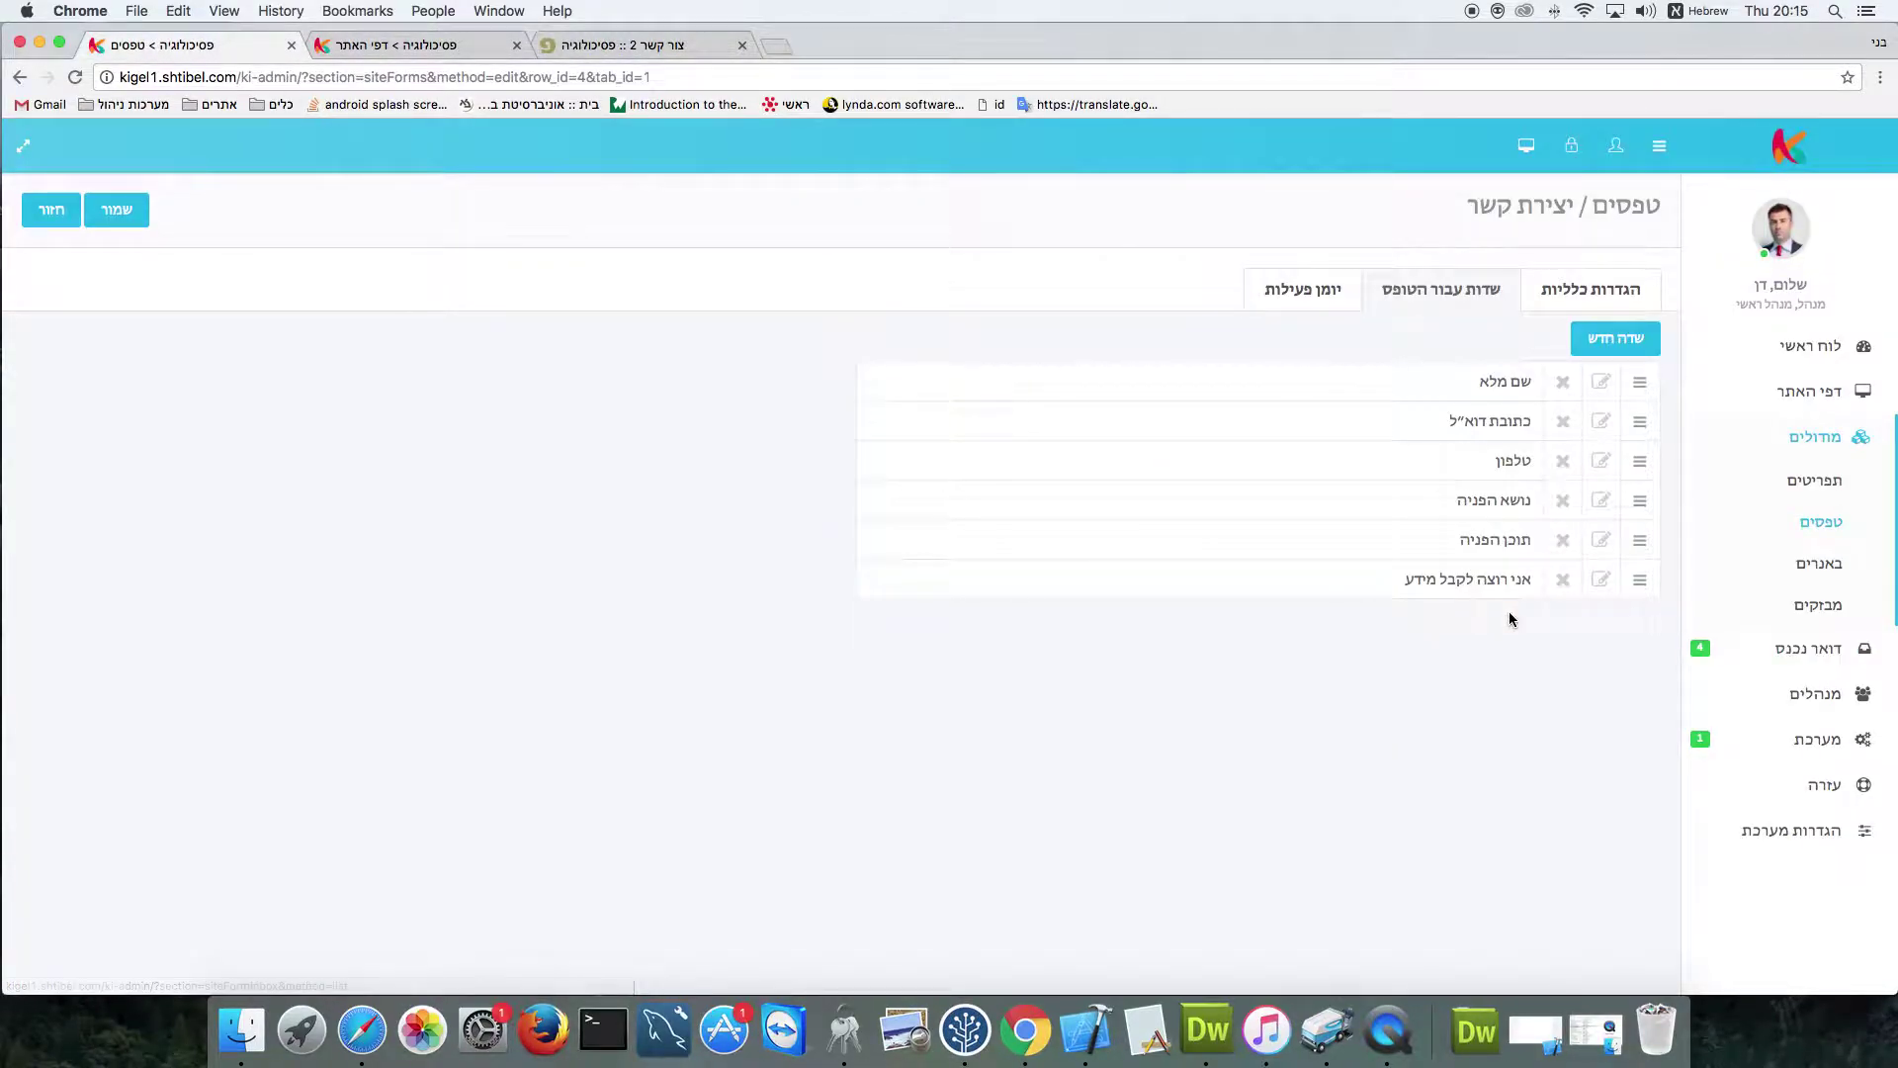
Delete the 'אני רוצה לקבל מידע' field and begin adding a new field
click(1563, 579)
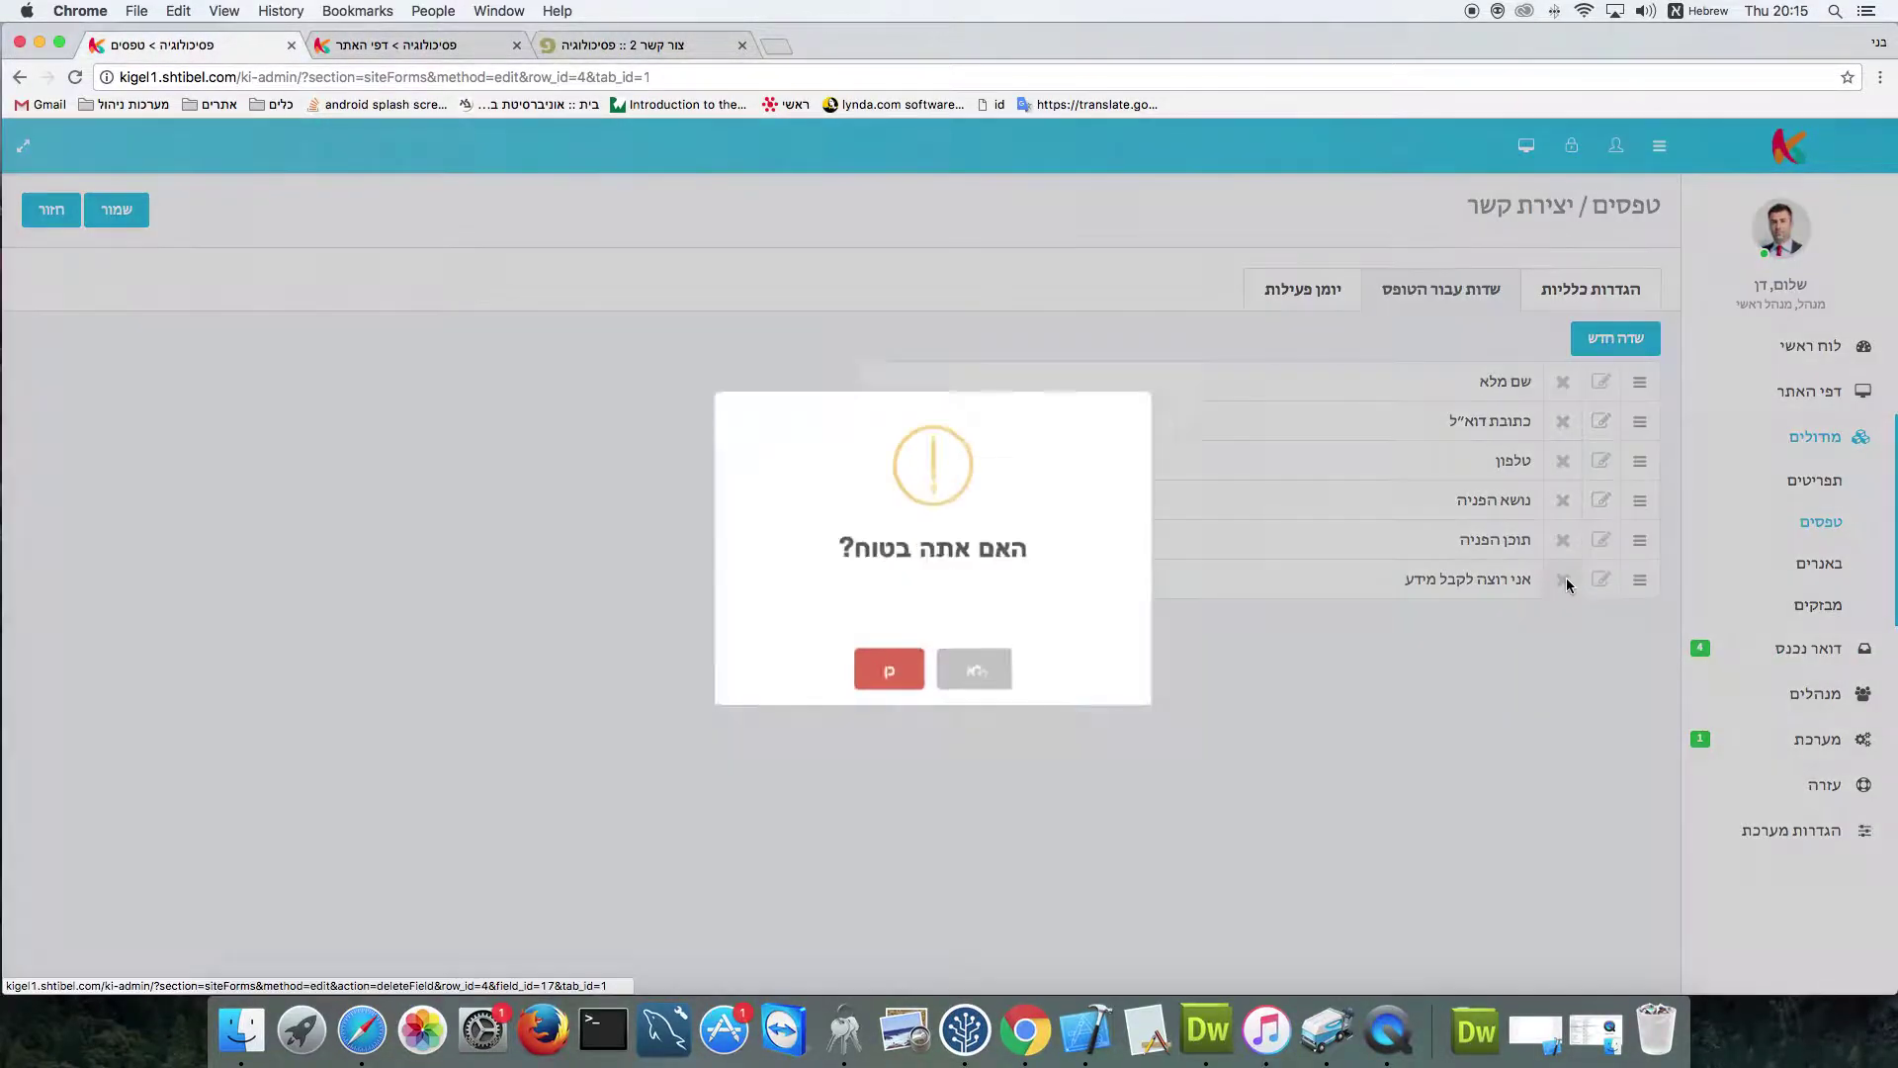
click(896, 683)
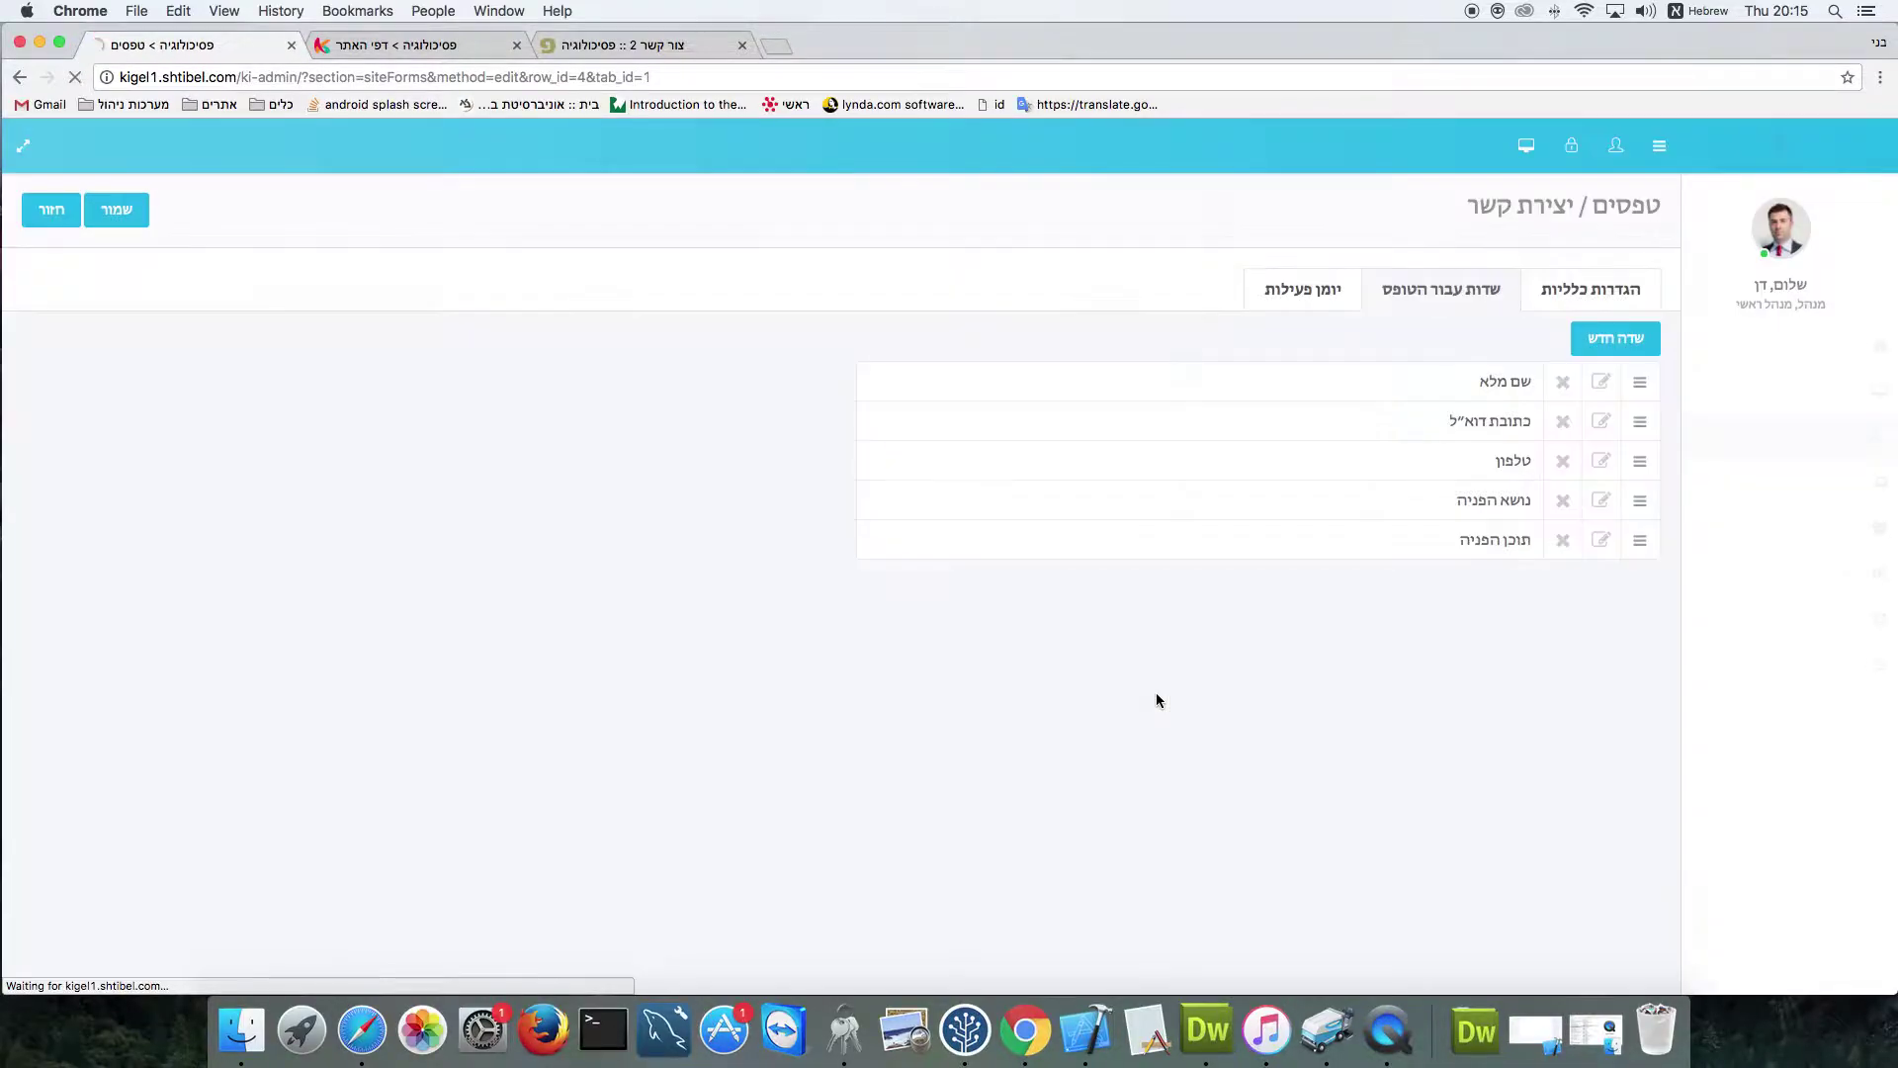
click(1617, 340)
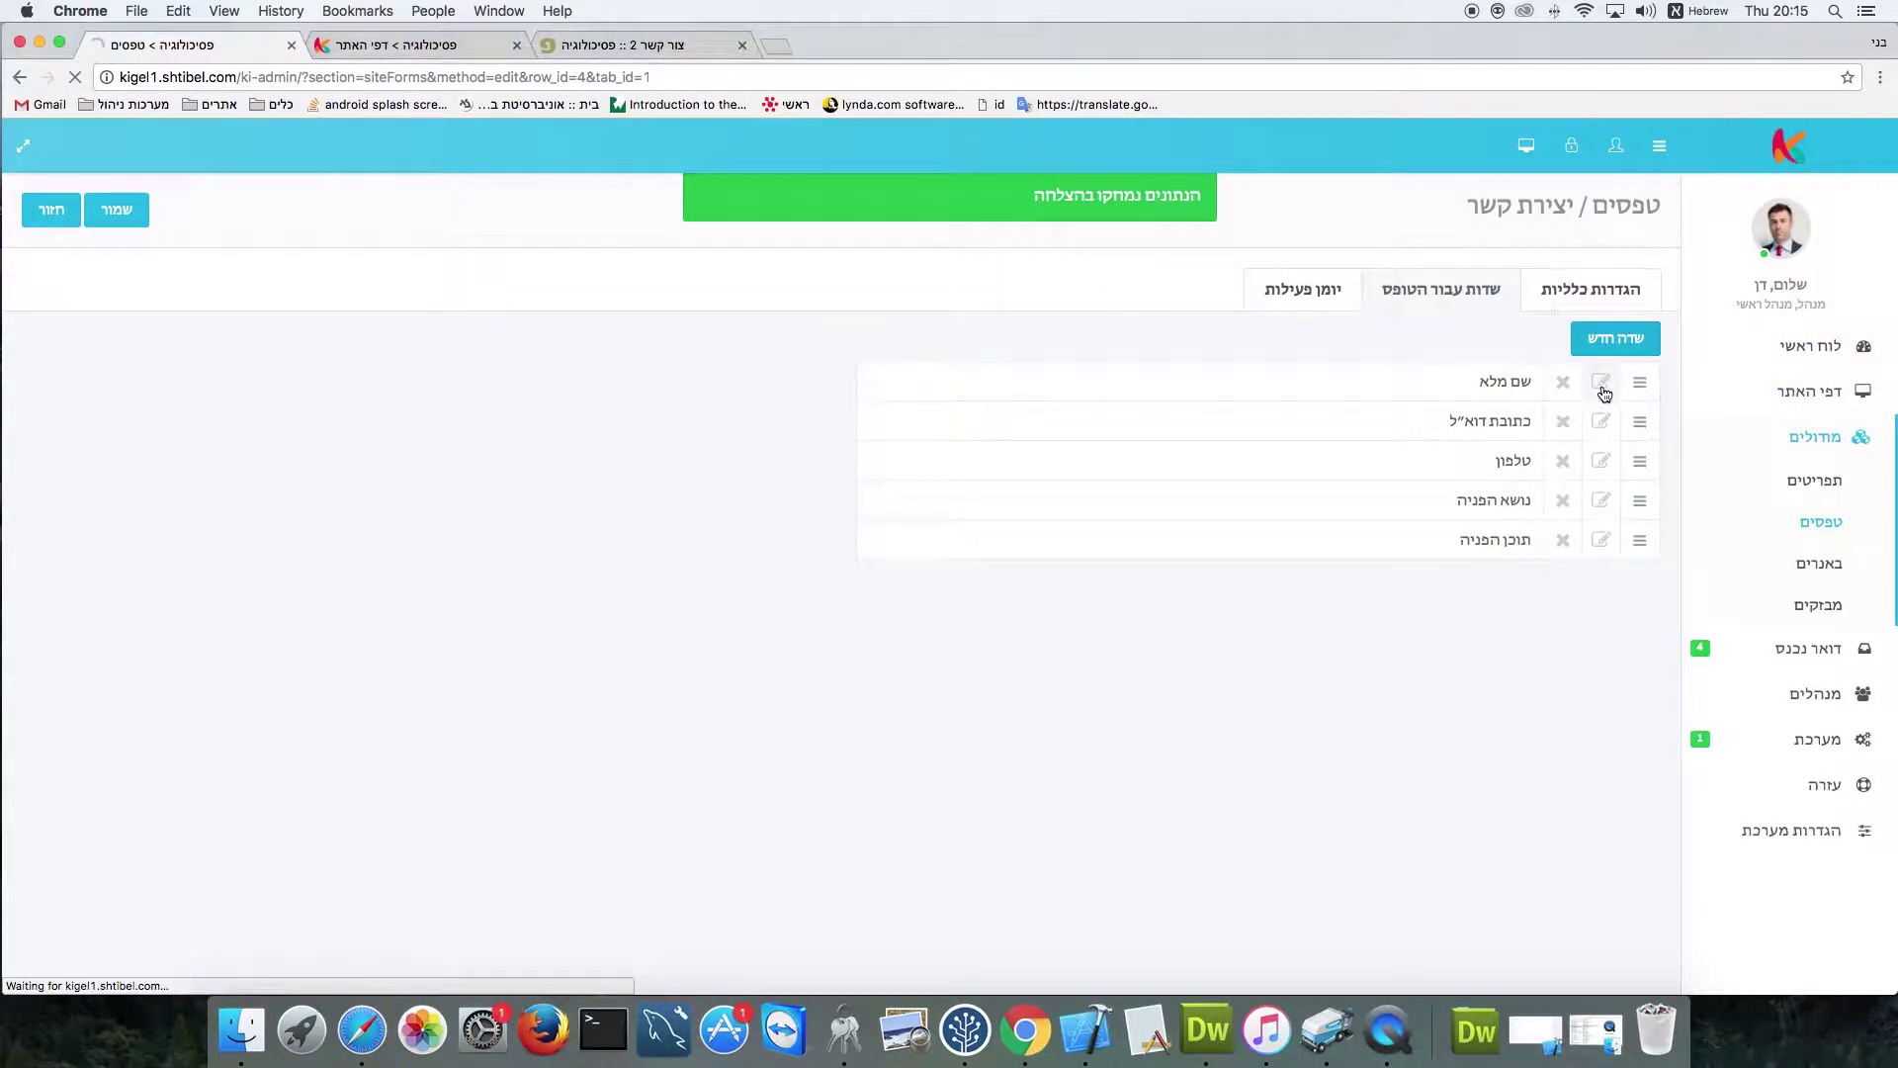
Make the new field a dropdown named 'בחר מתוך רשימת המוצרים'
click(1604, 398)
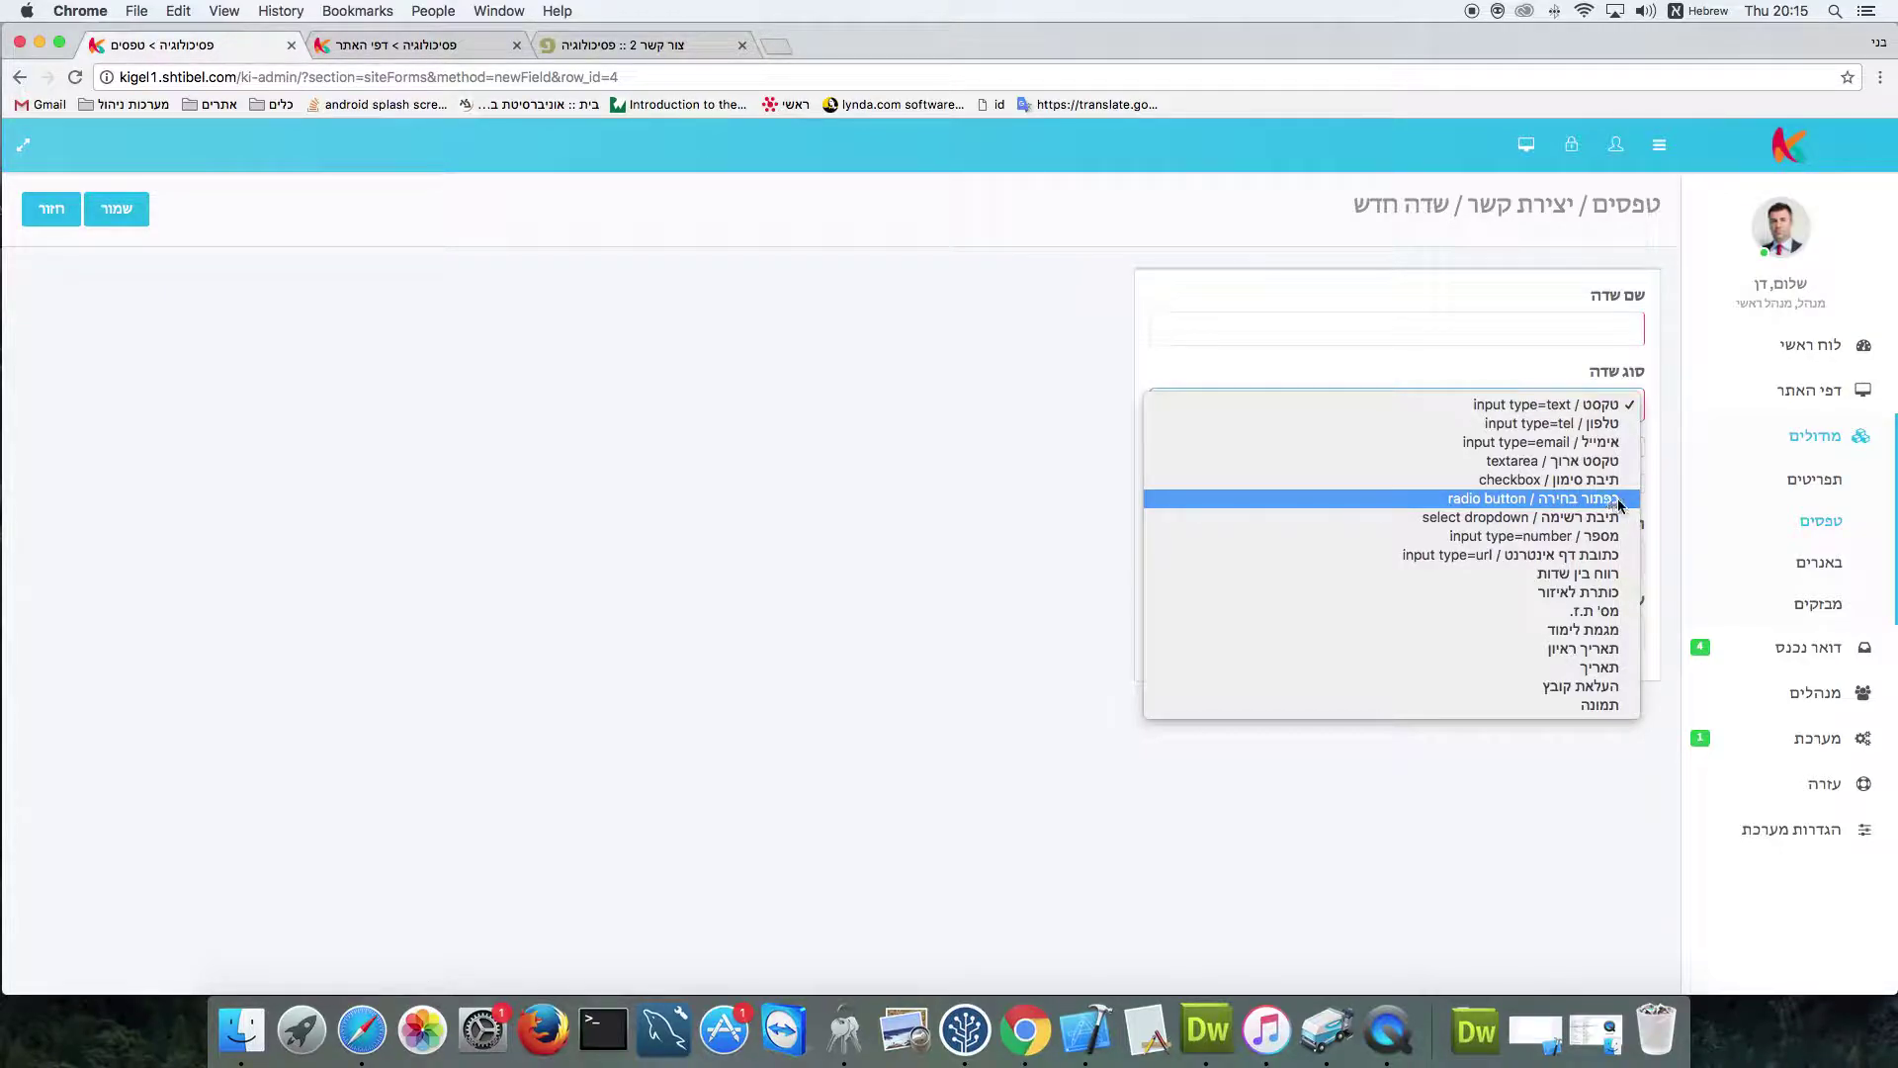
click(1612, 519)
click(1591, 330)
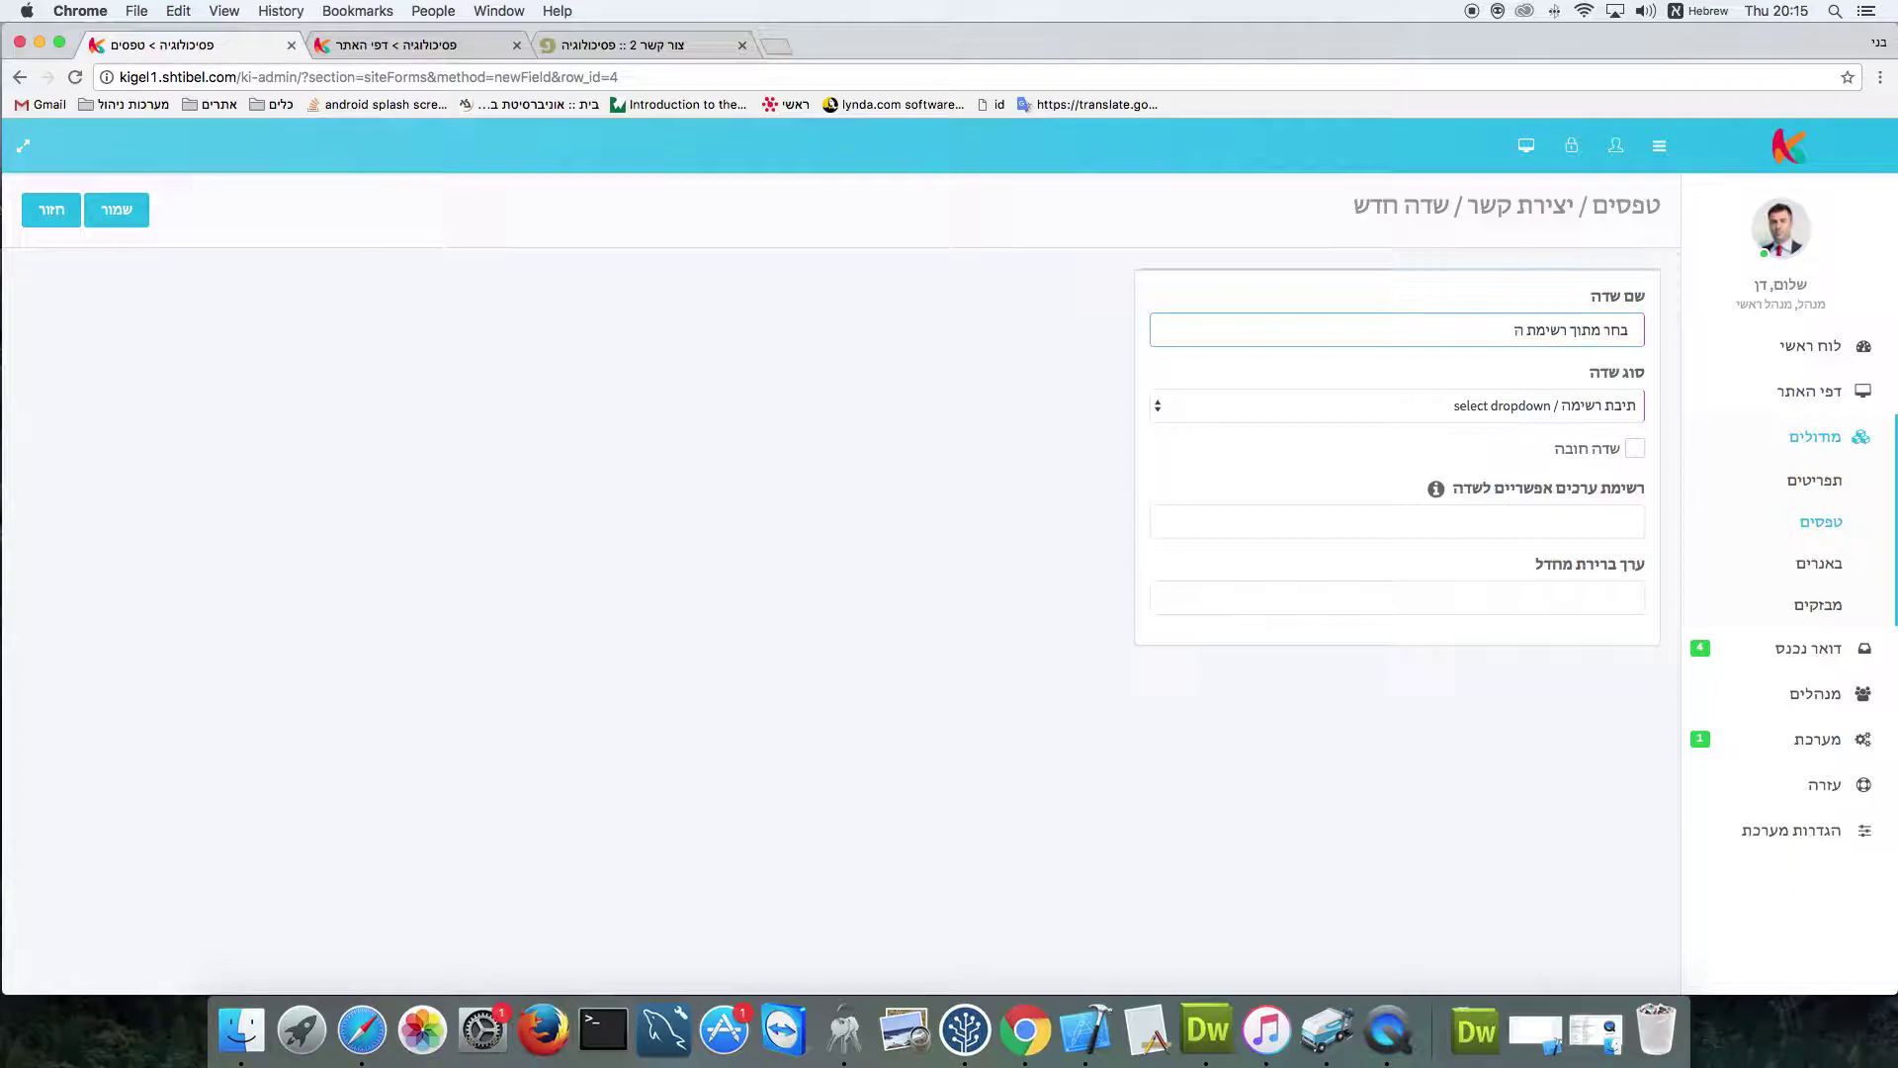
text(מוצרים)
Add the dropdown options חולצה, מכנס and גופיה
click(1581, 519)
text(חולצ)
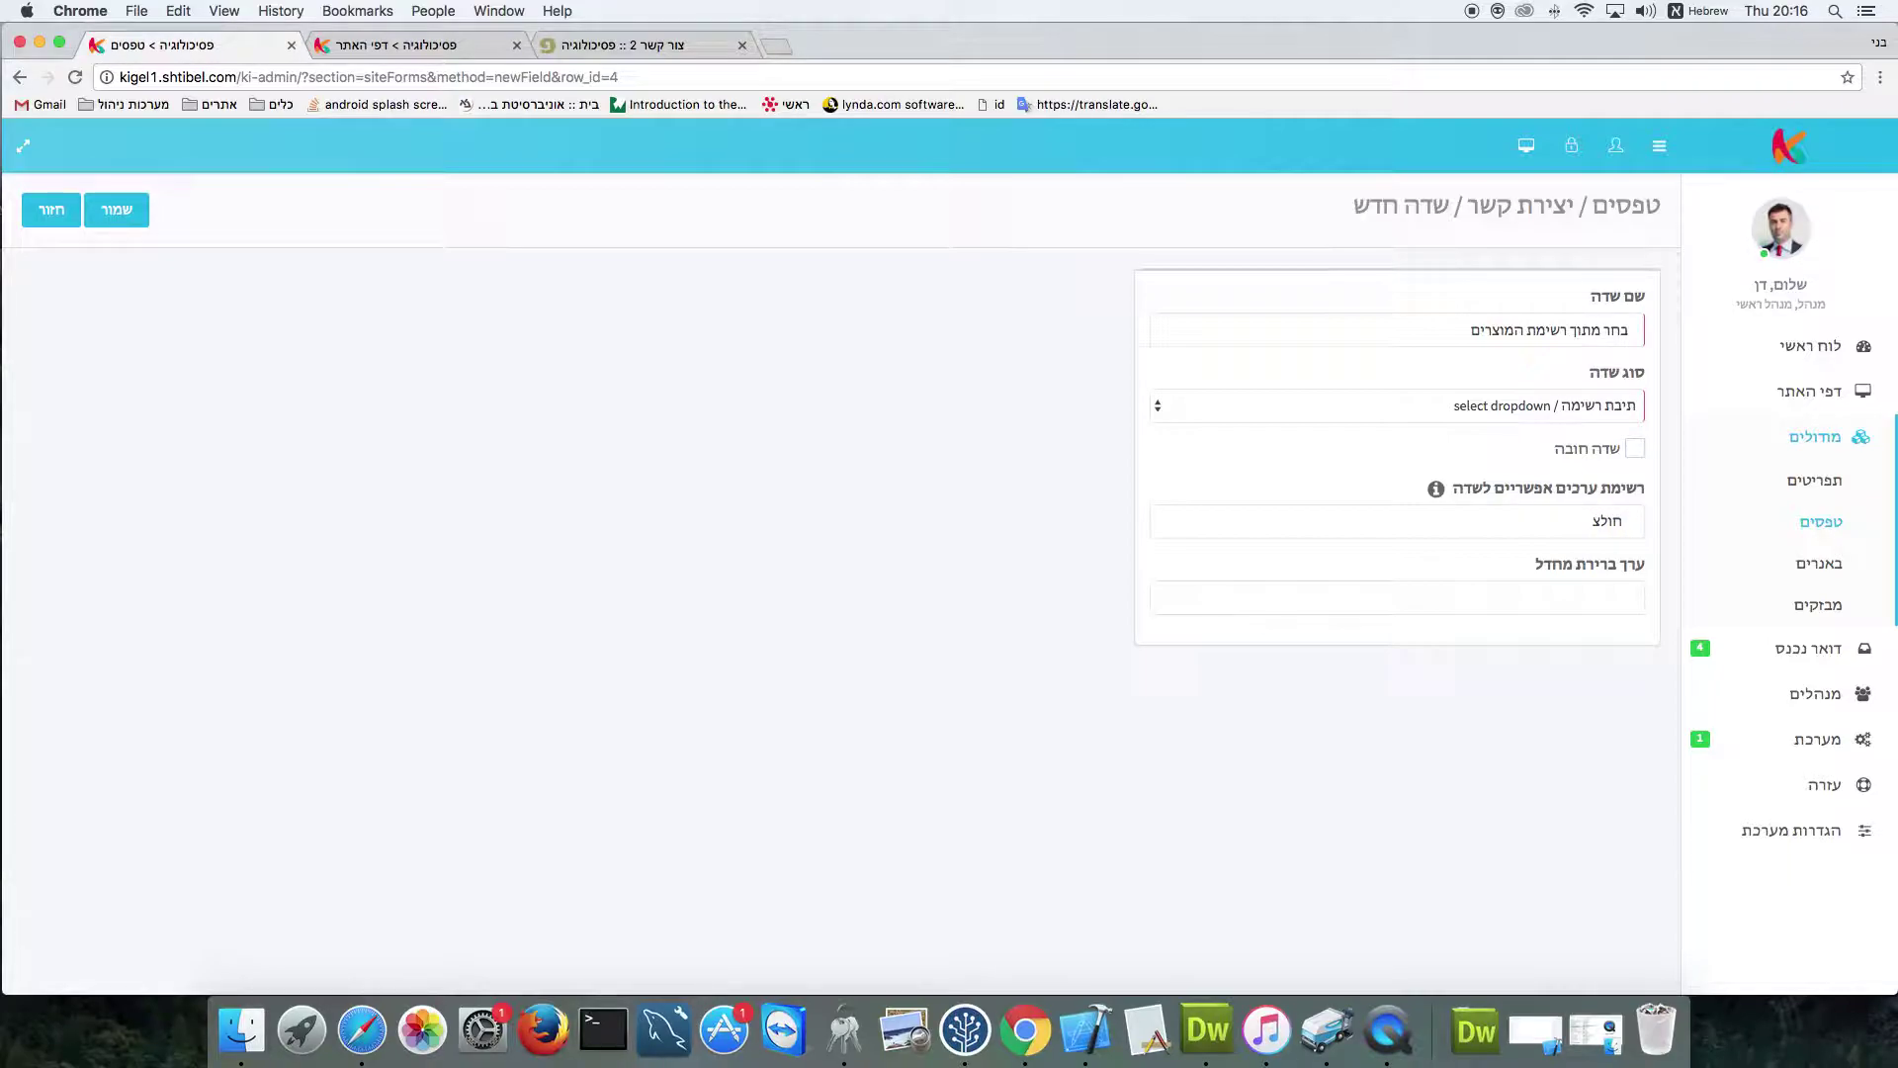
text(ה)
key(Return)
text(מכנס)
key(Return)
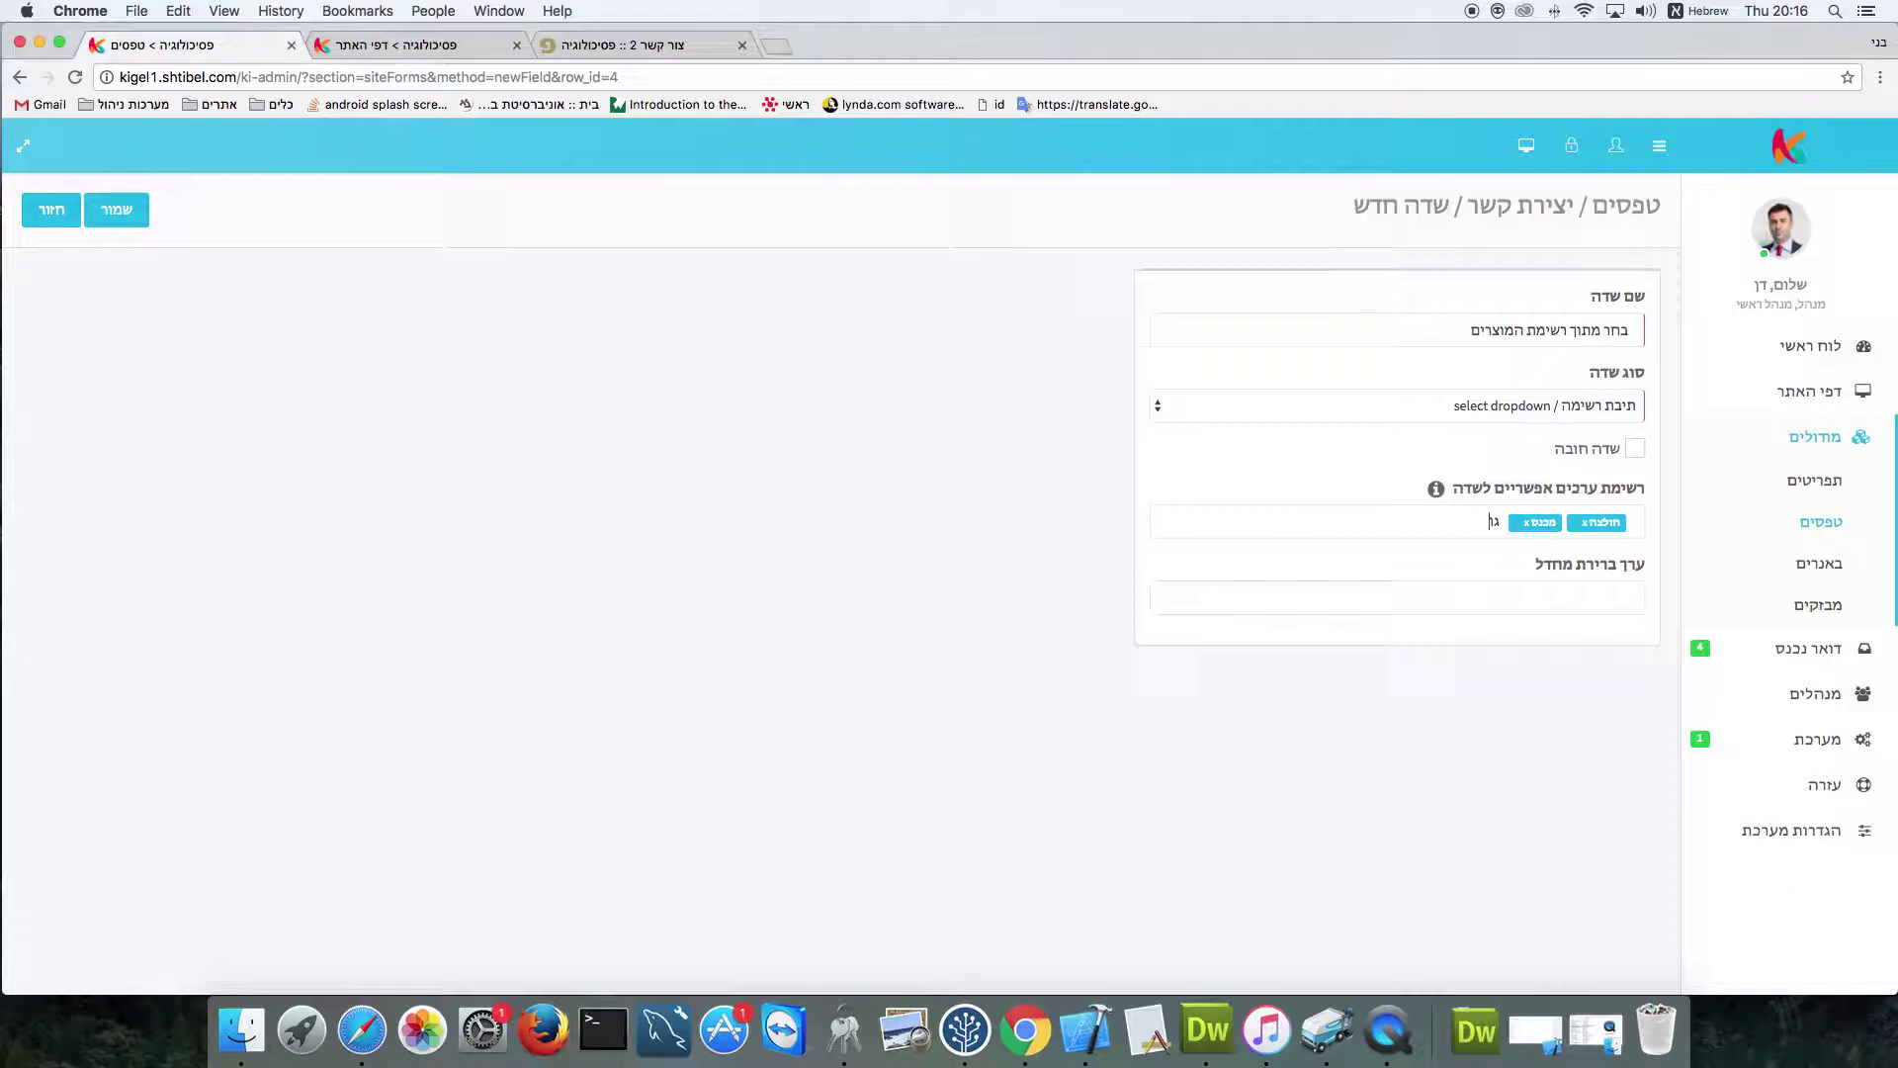
key(Return)
Save the dropdown field and reload the live צור קשר 2 page to see it
click(117, 209)
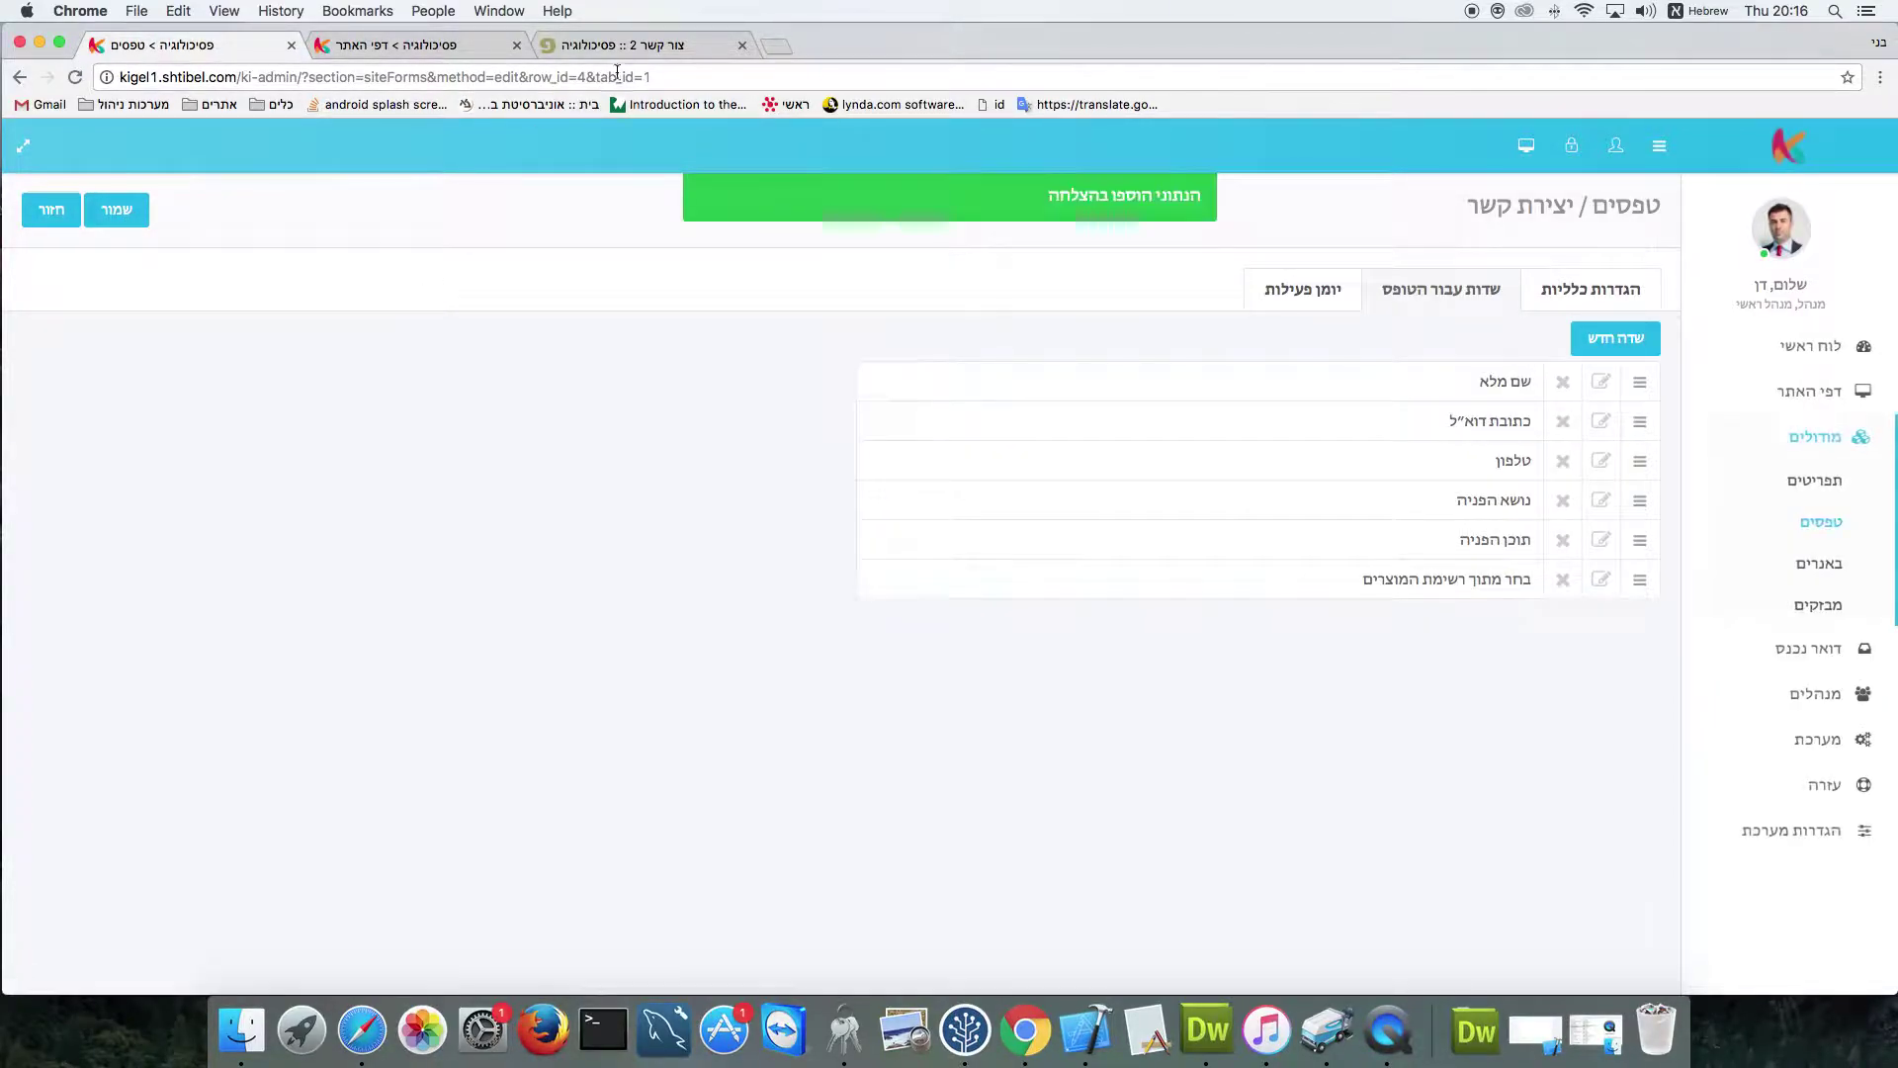
click(643, 47)
click(74, 77)
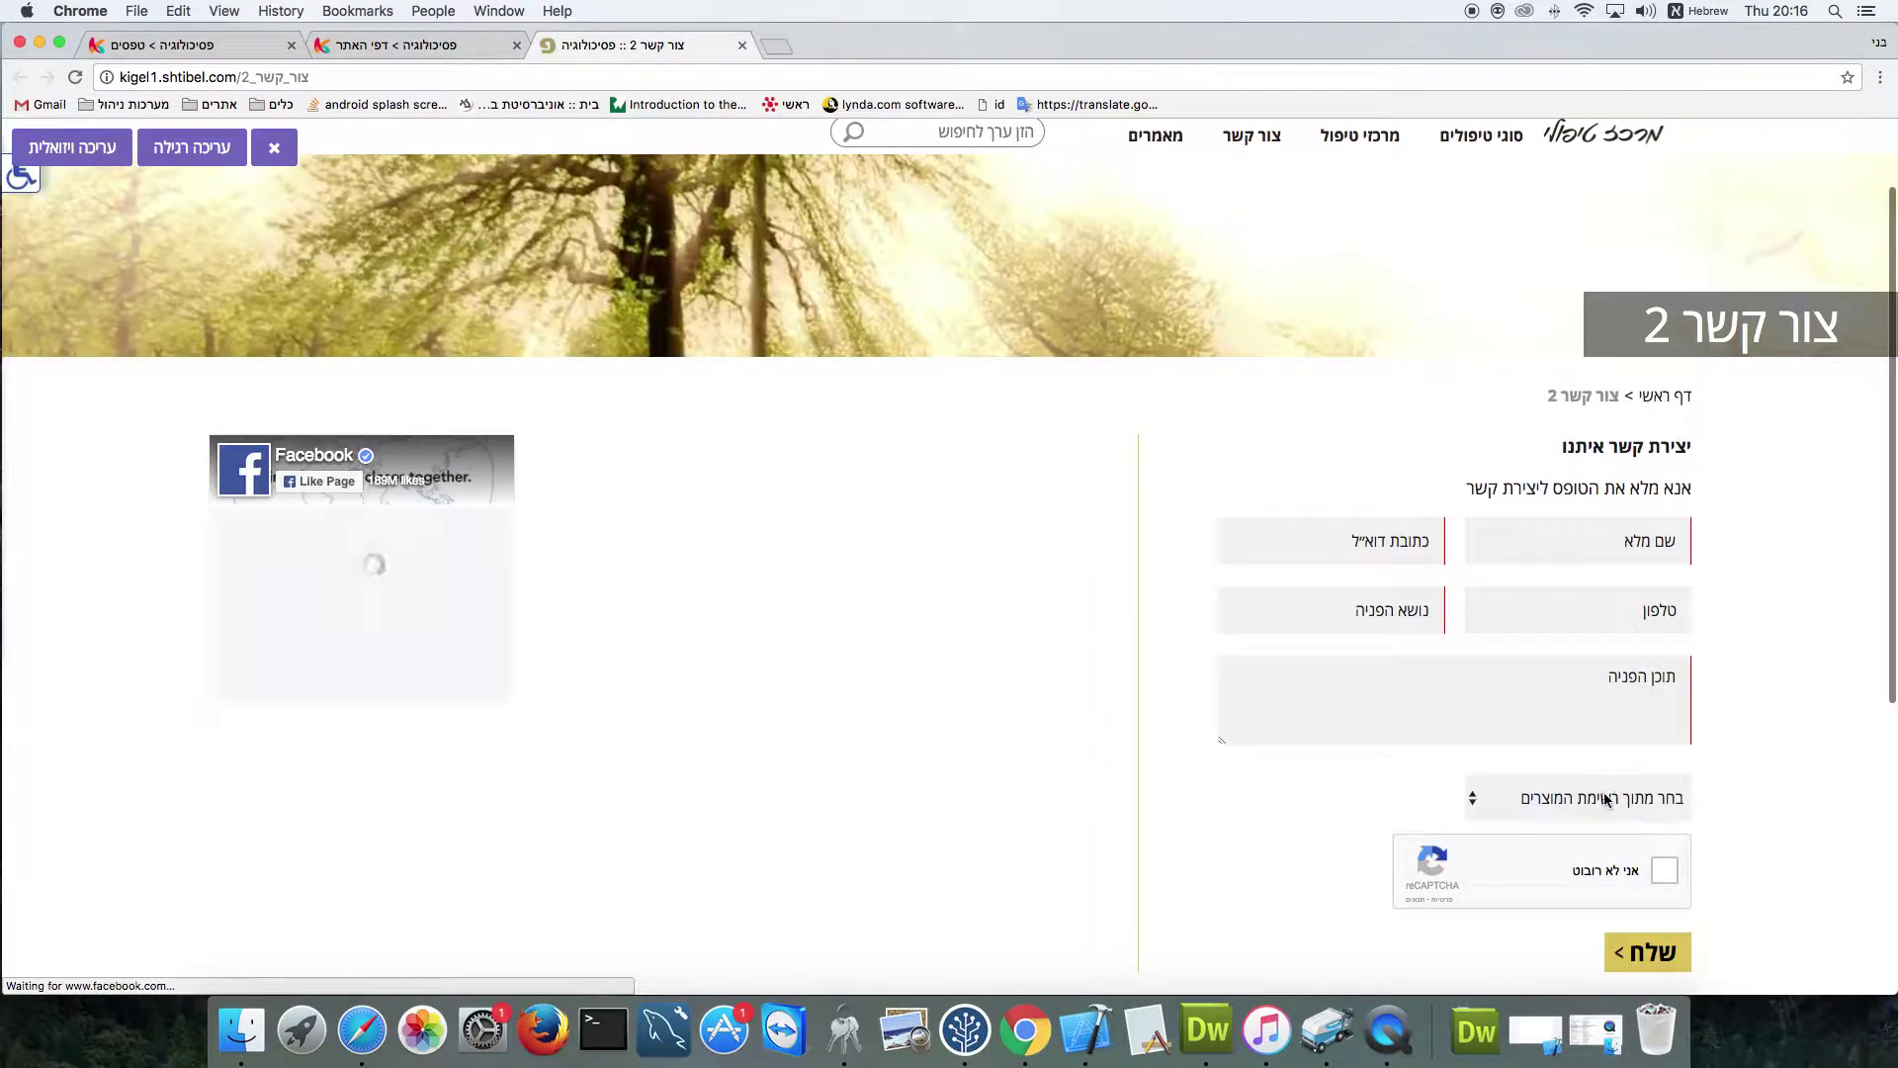
Check the product dropdown's options on the live page, then return to the admin field list
click(1606, 795)
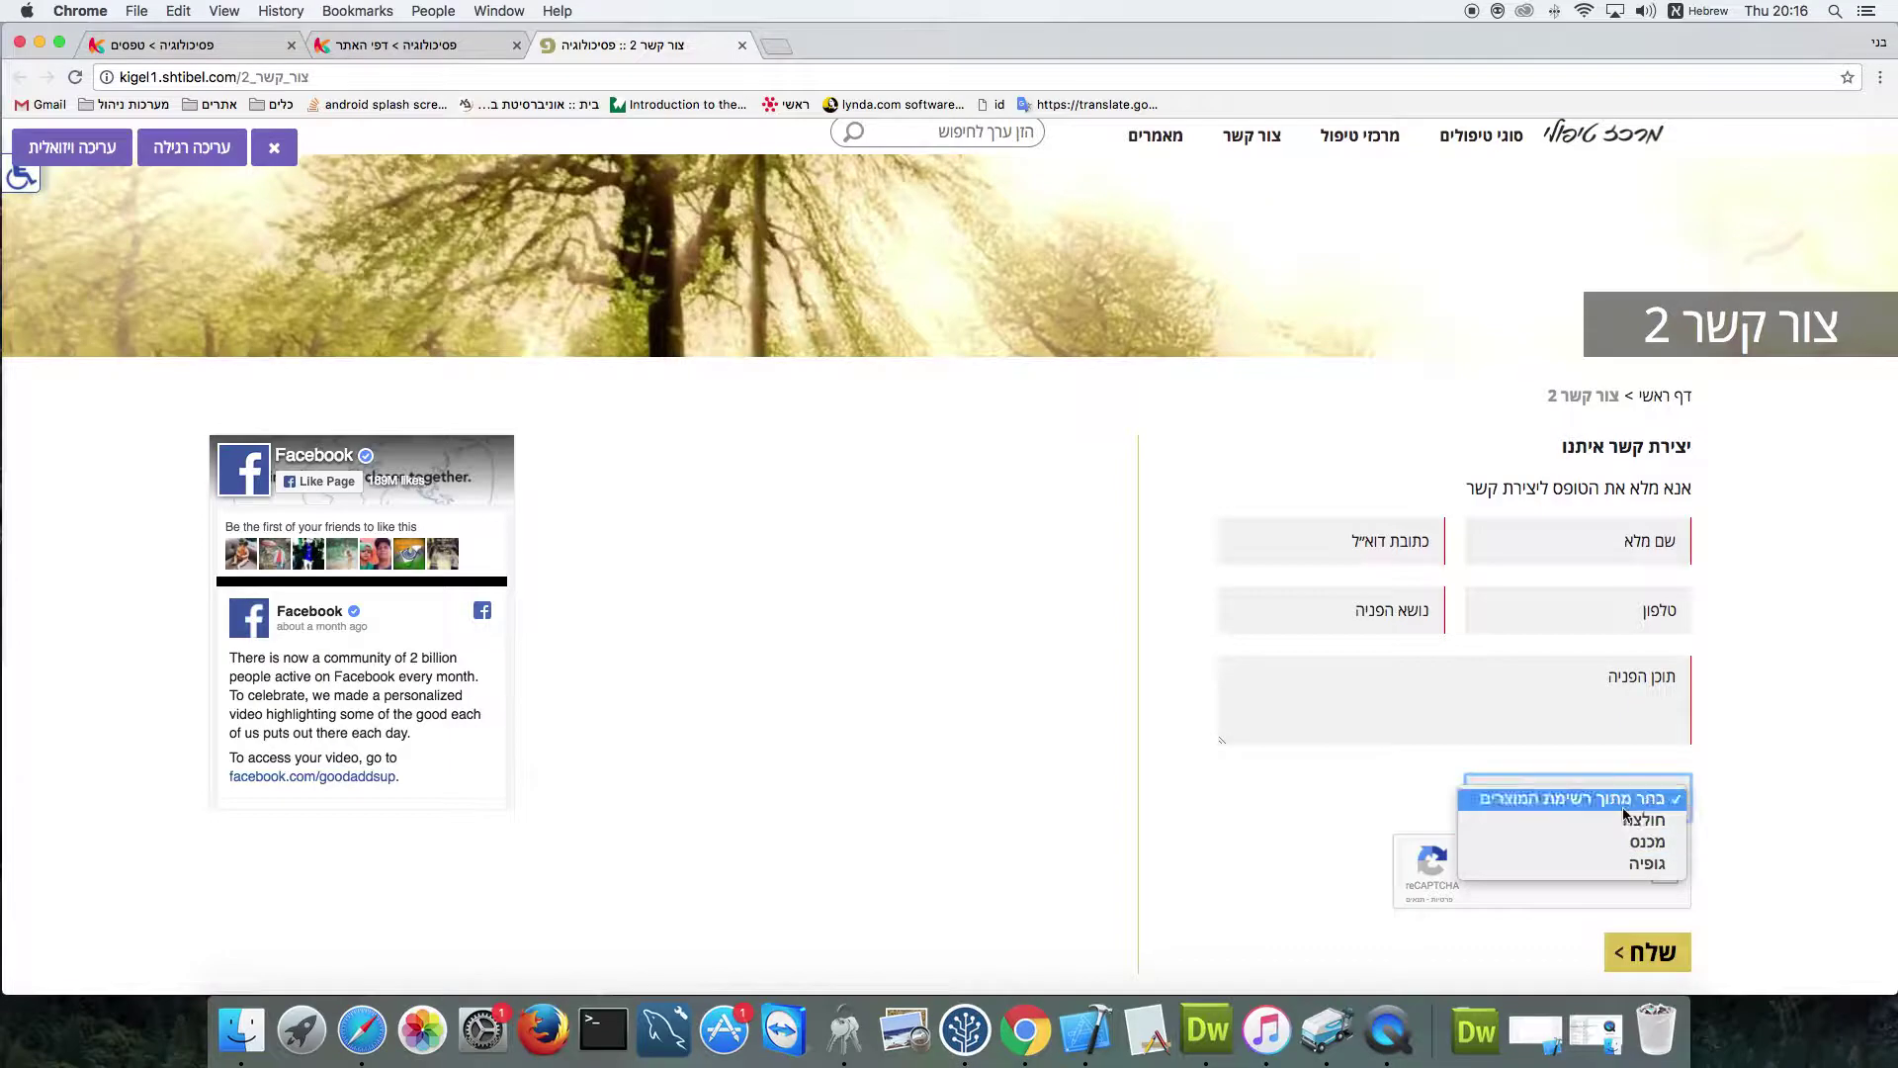
click(1371, 773)
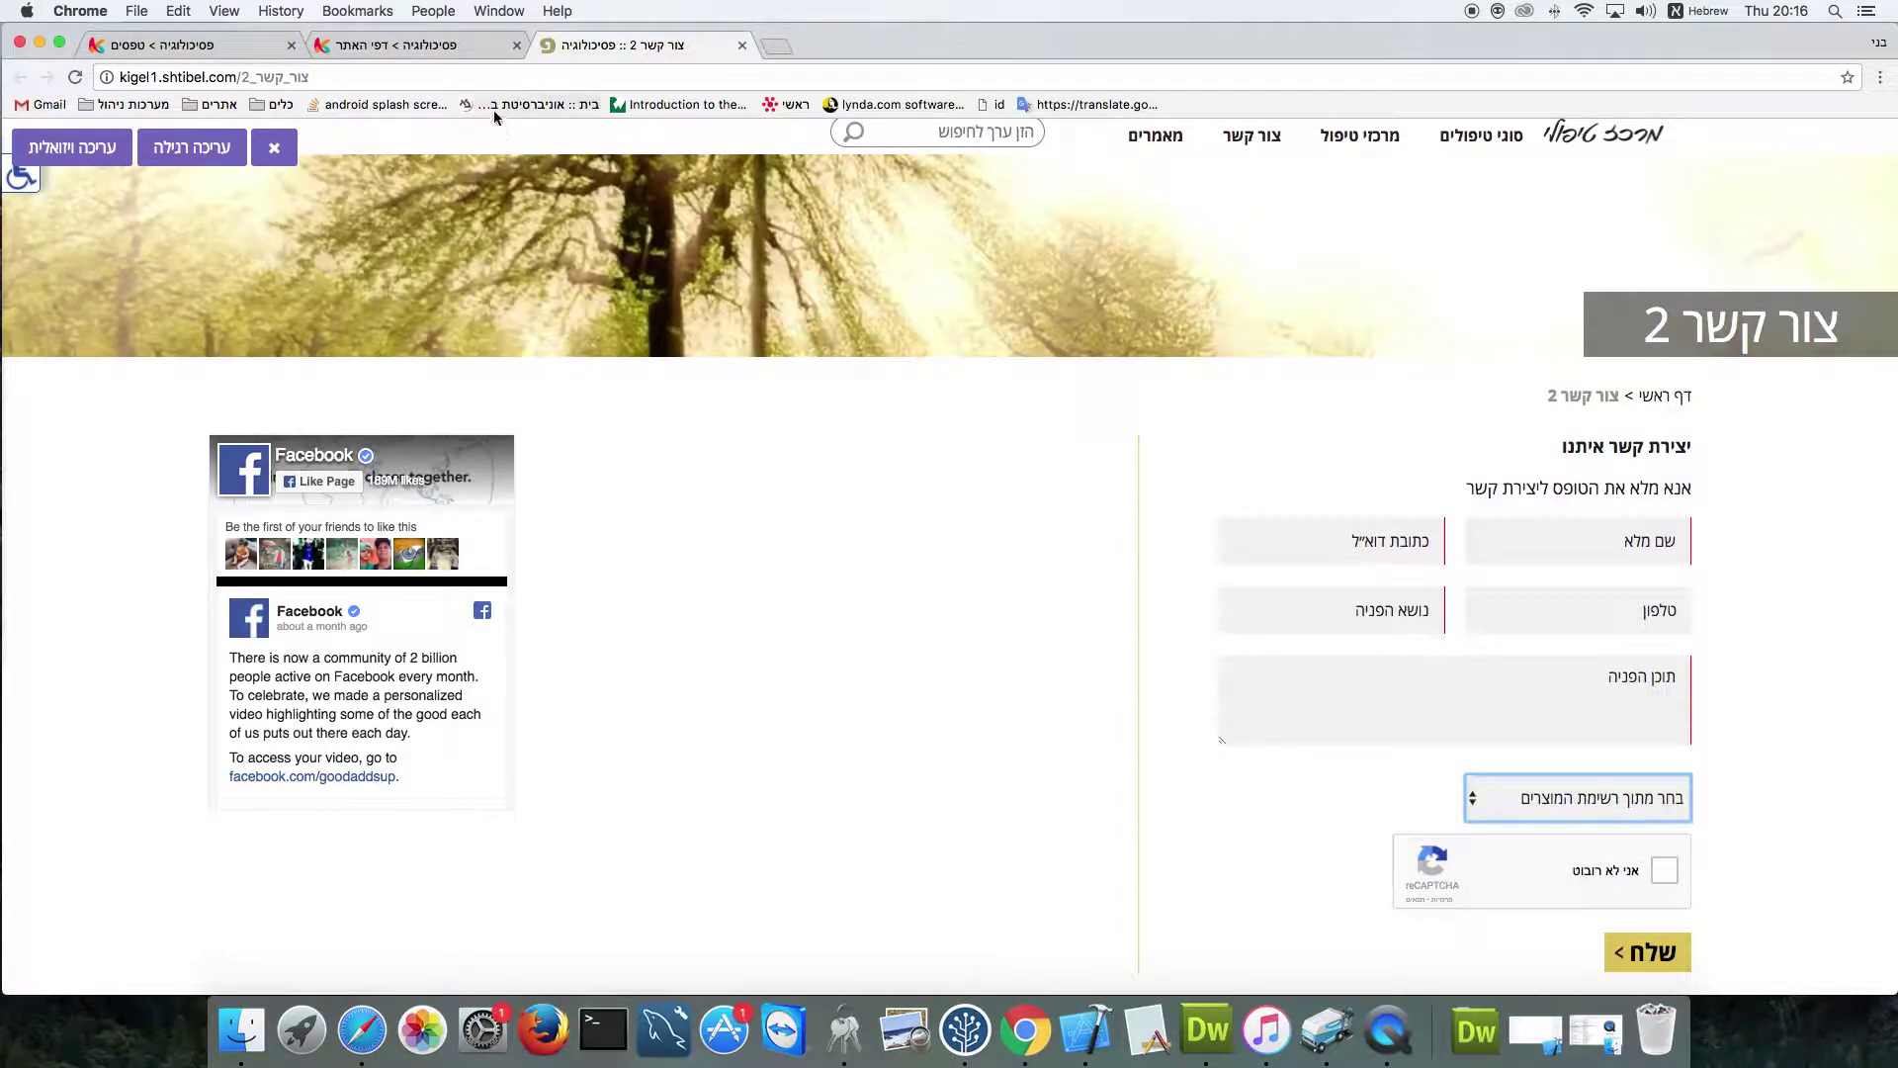
click(208, 45)
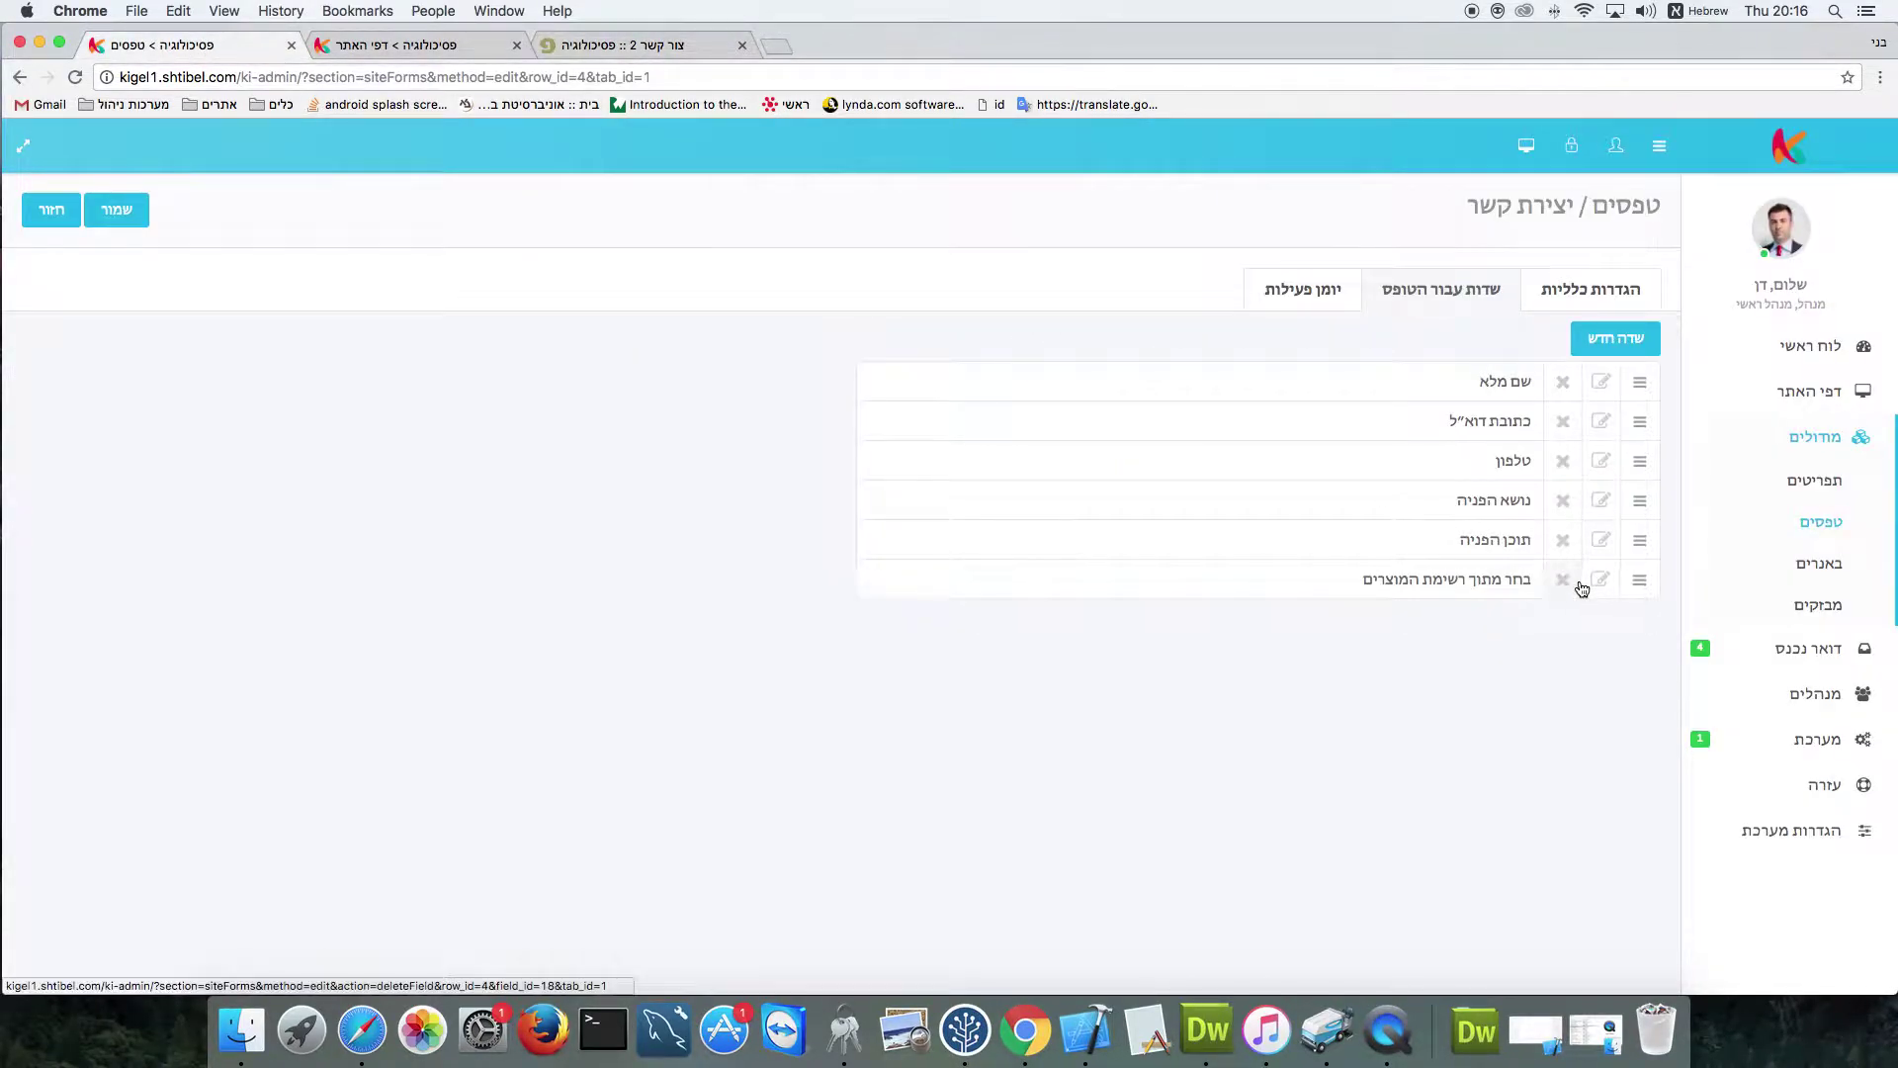
Delete the 'בחר מתוך רשימת המוצרים' dropdown field and begin adding a new field
click(1562, 579)
click(898, 680)
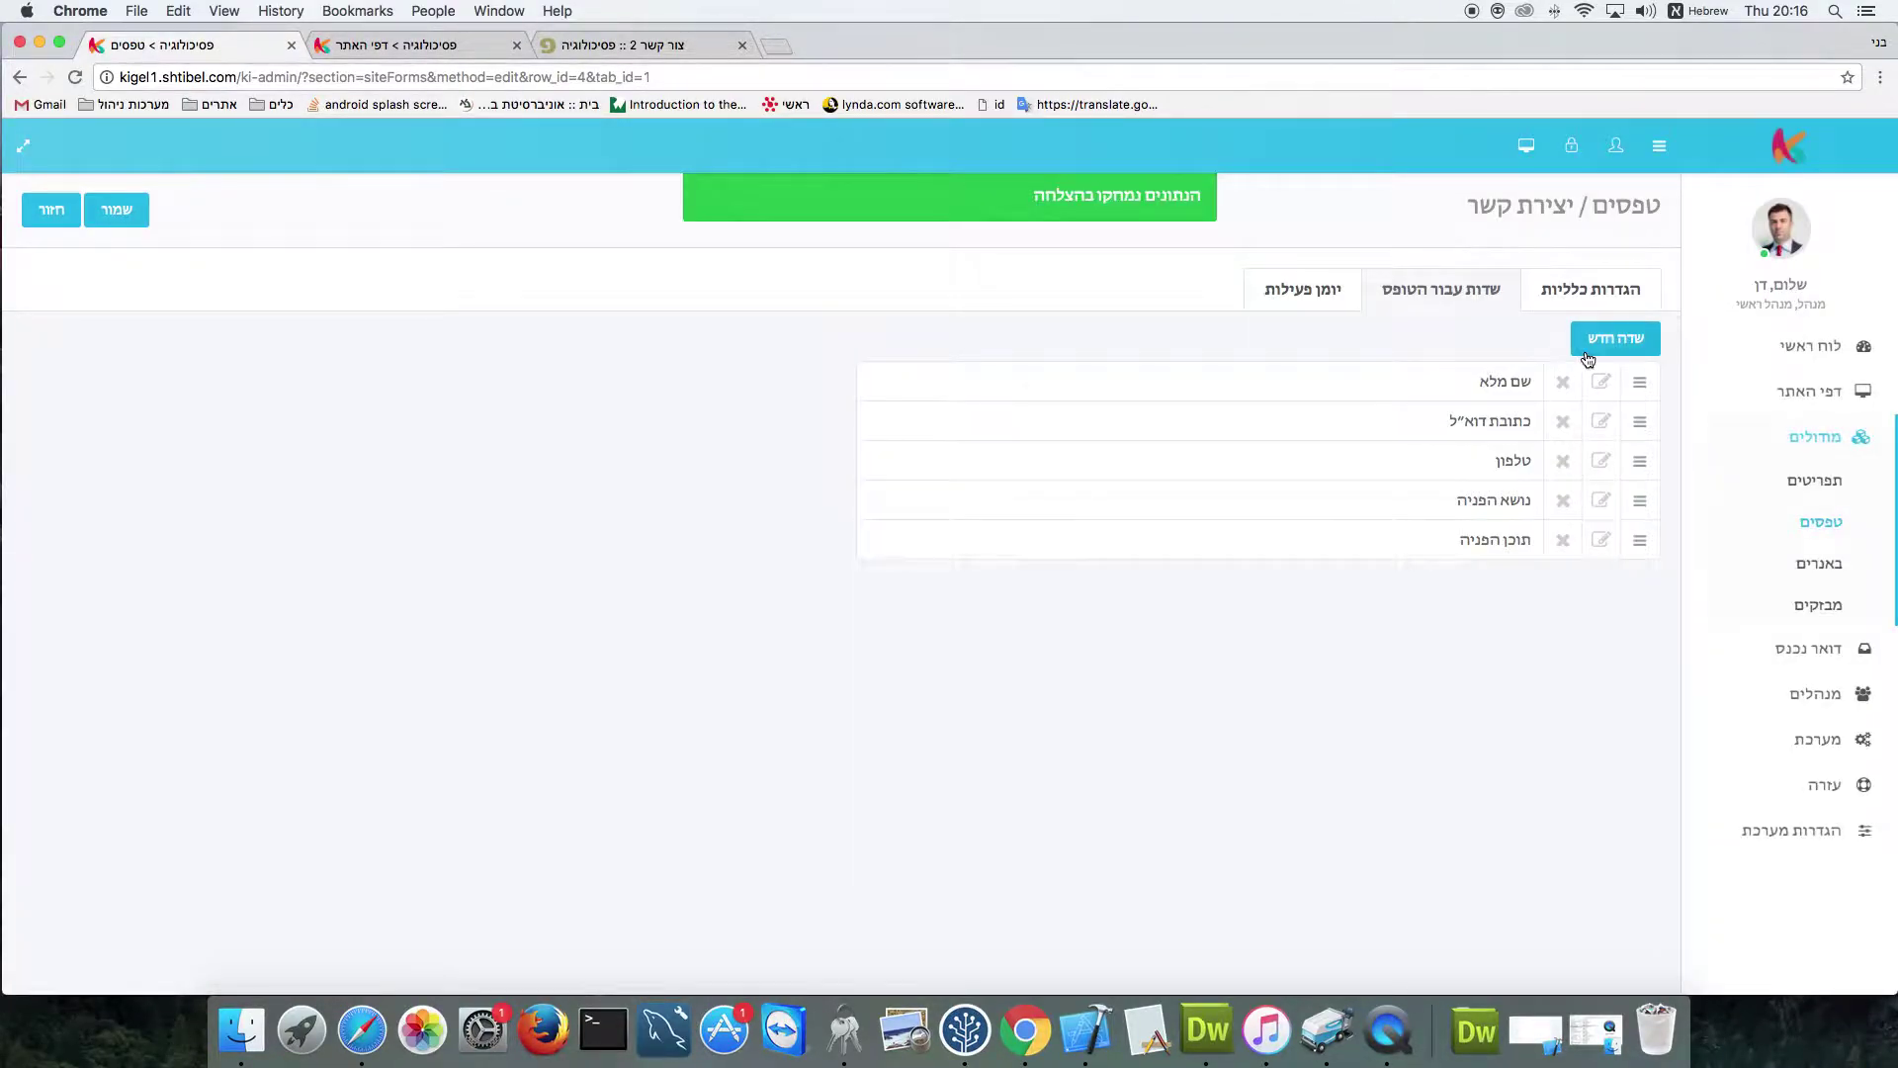
click(1587, 348)
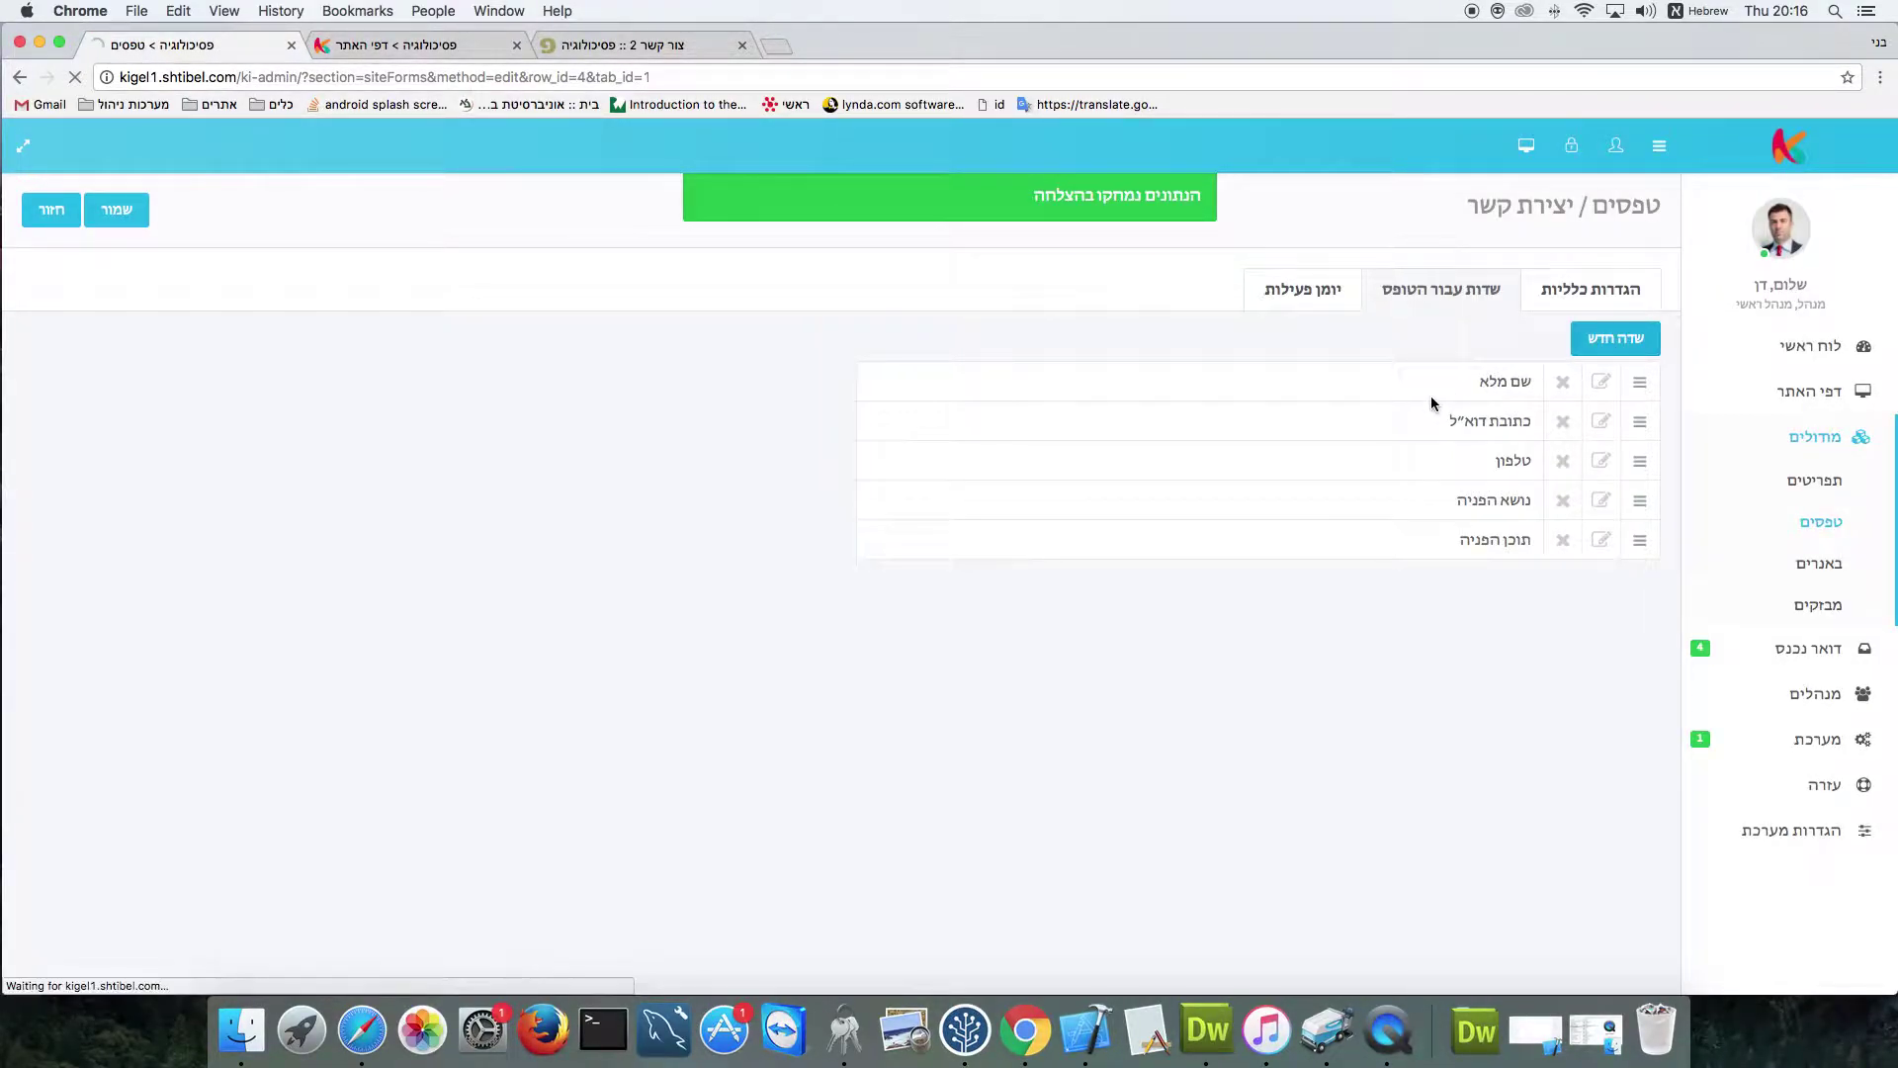
Create and save an optional number field named 'הזן מספר מוצר'
click(1542, 415)
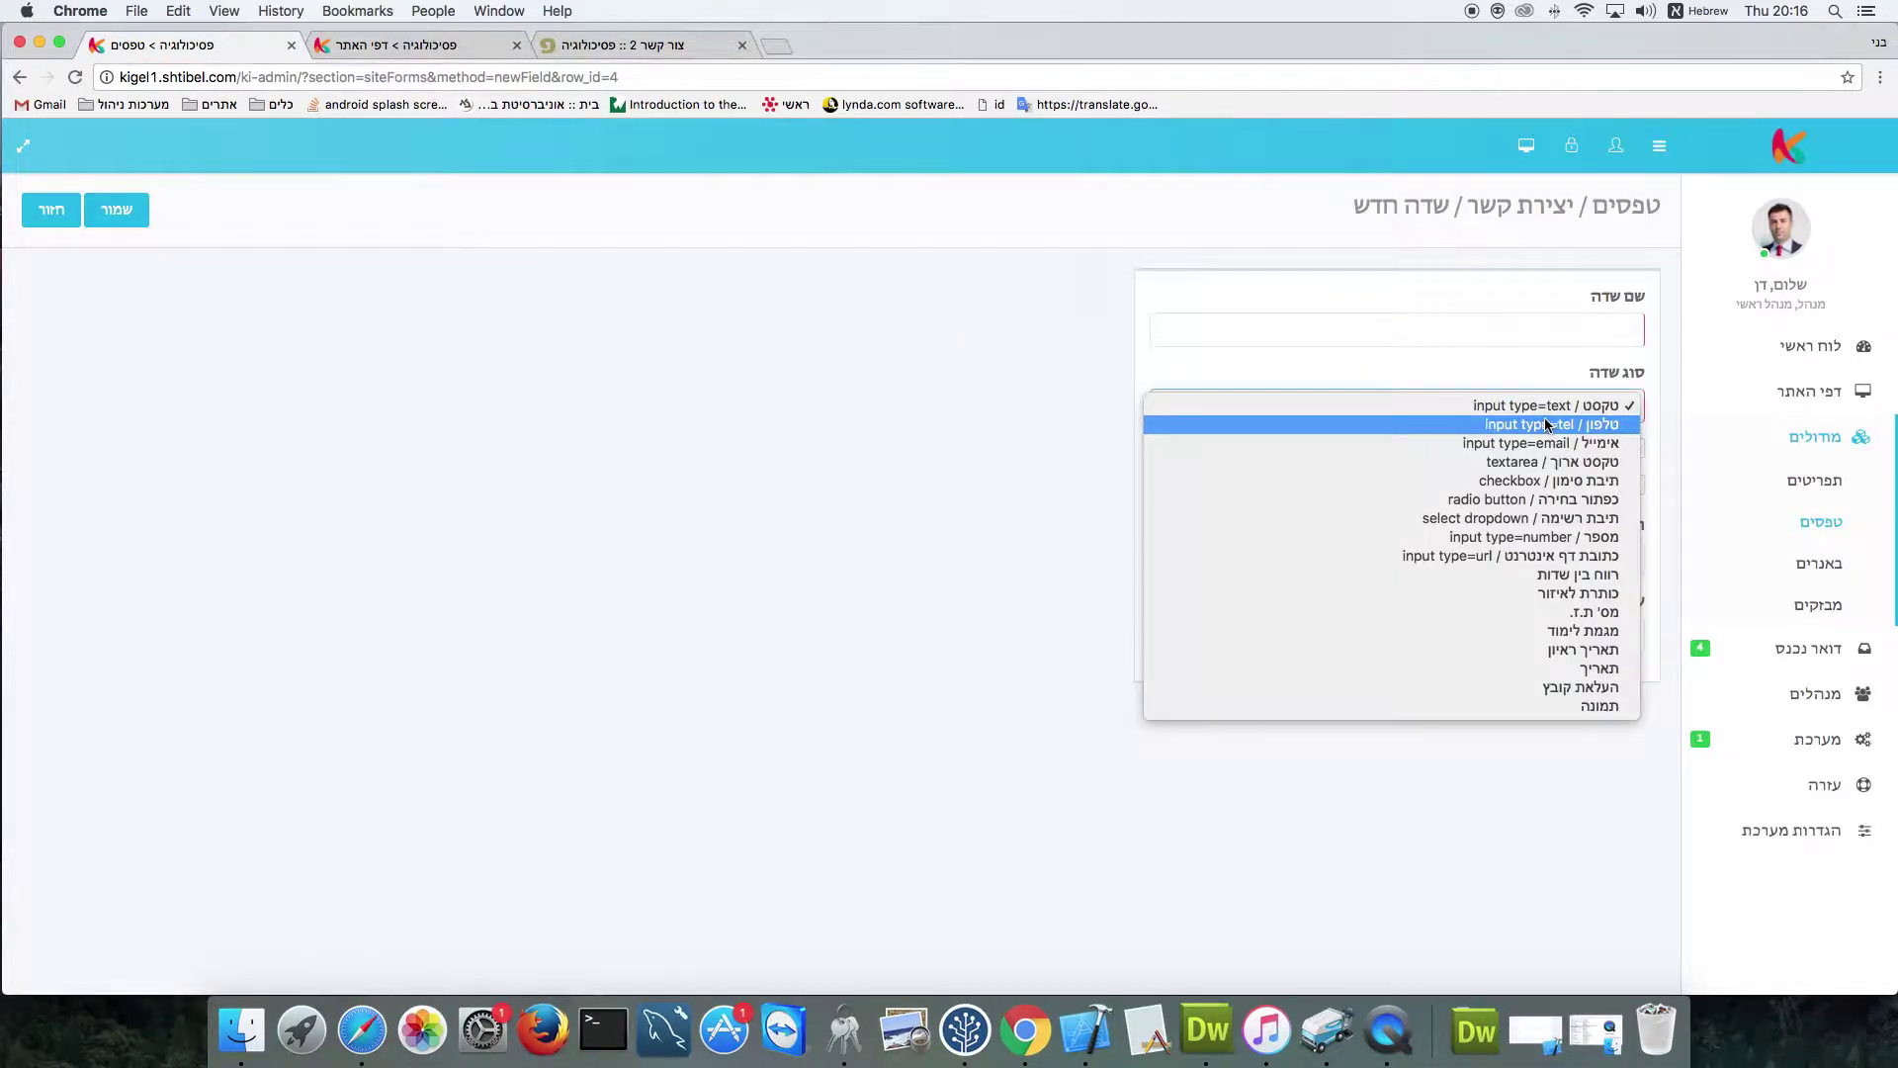
click(1594, 539)
click(1609, 336)
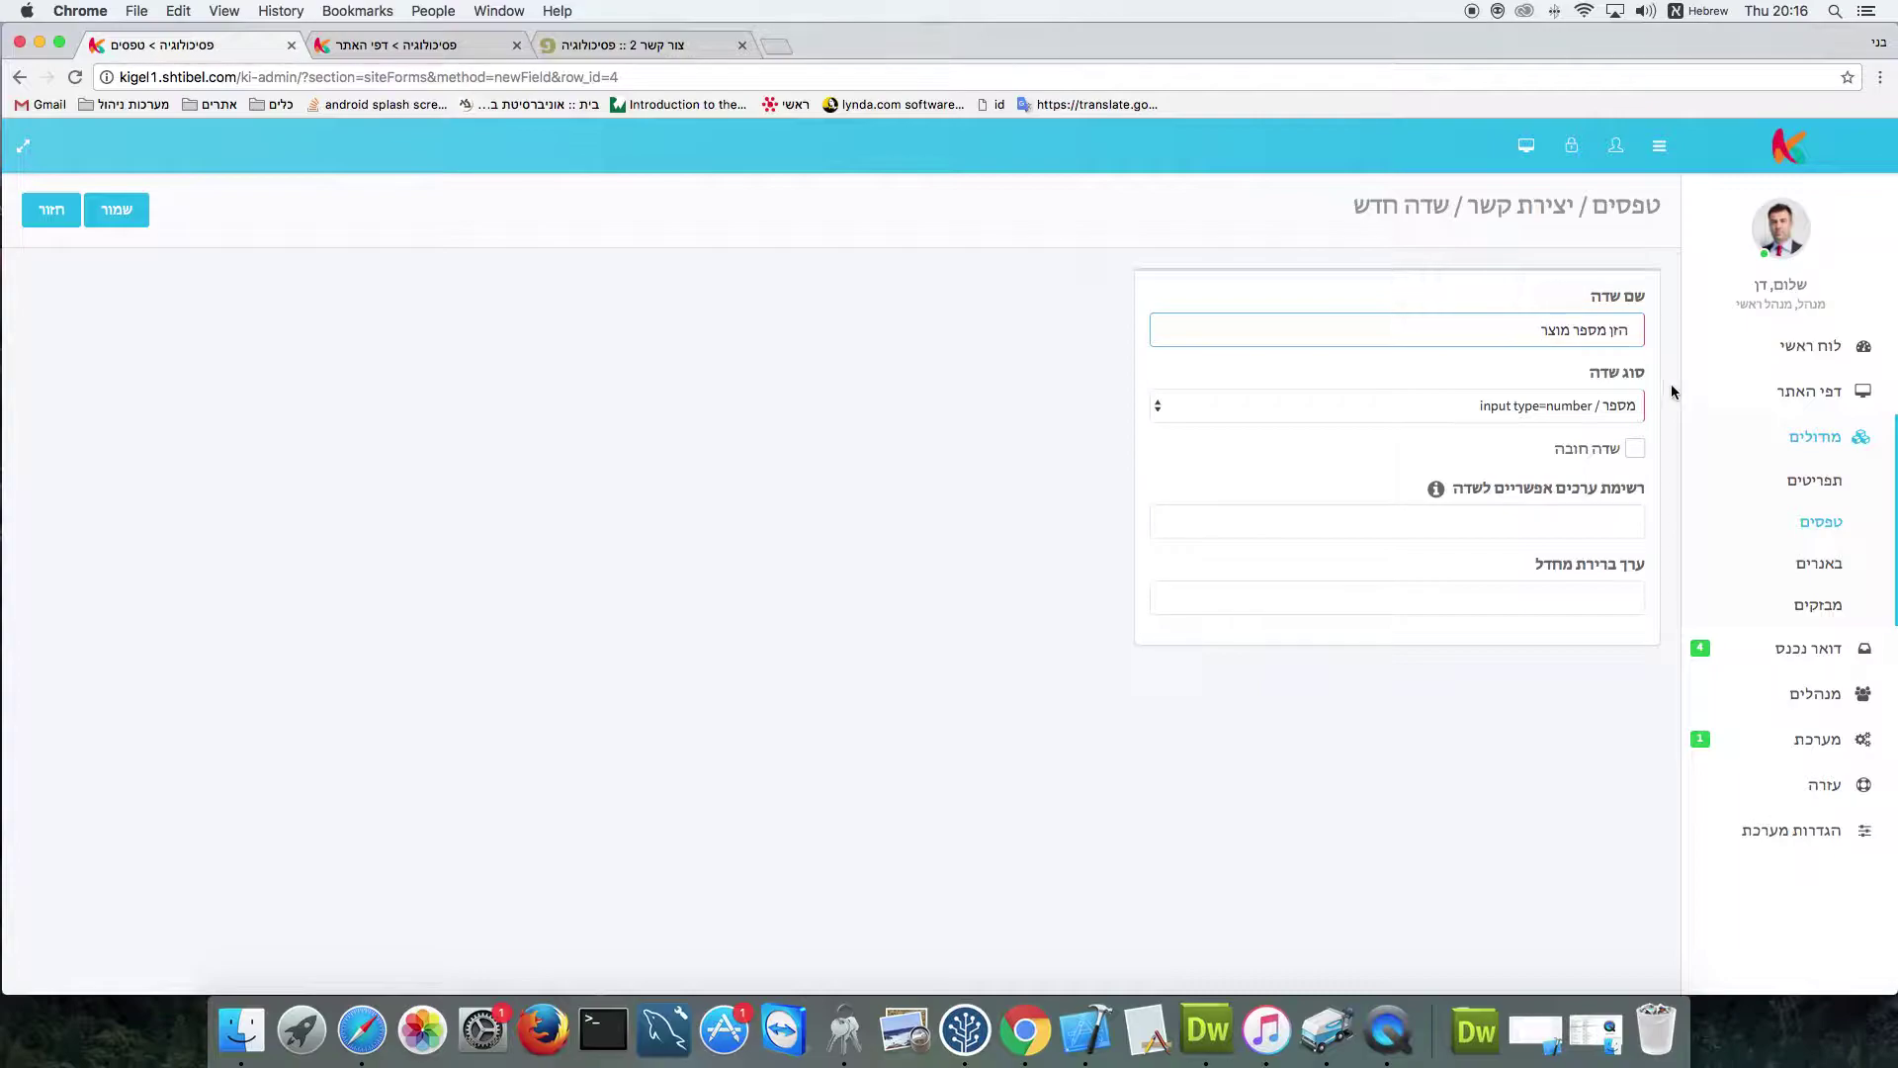
click(1636, 449)
click(1633, 450)
click(116, 211)
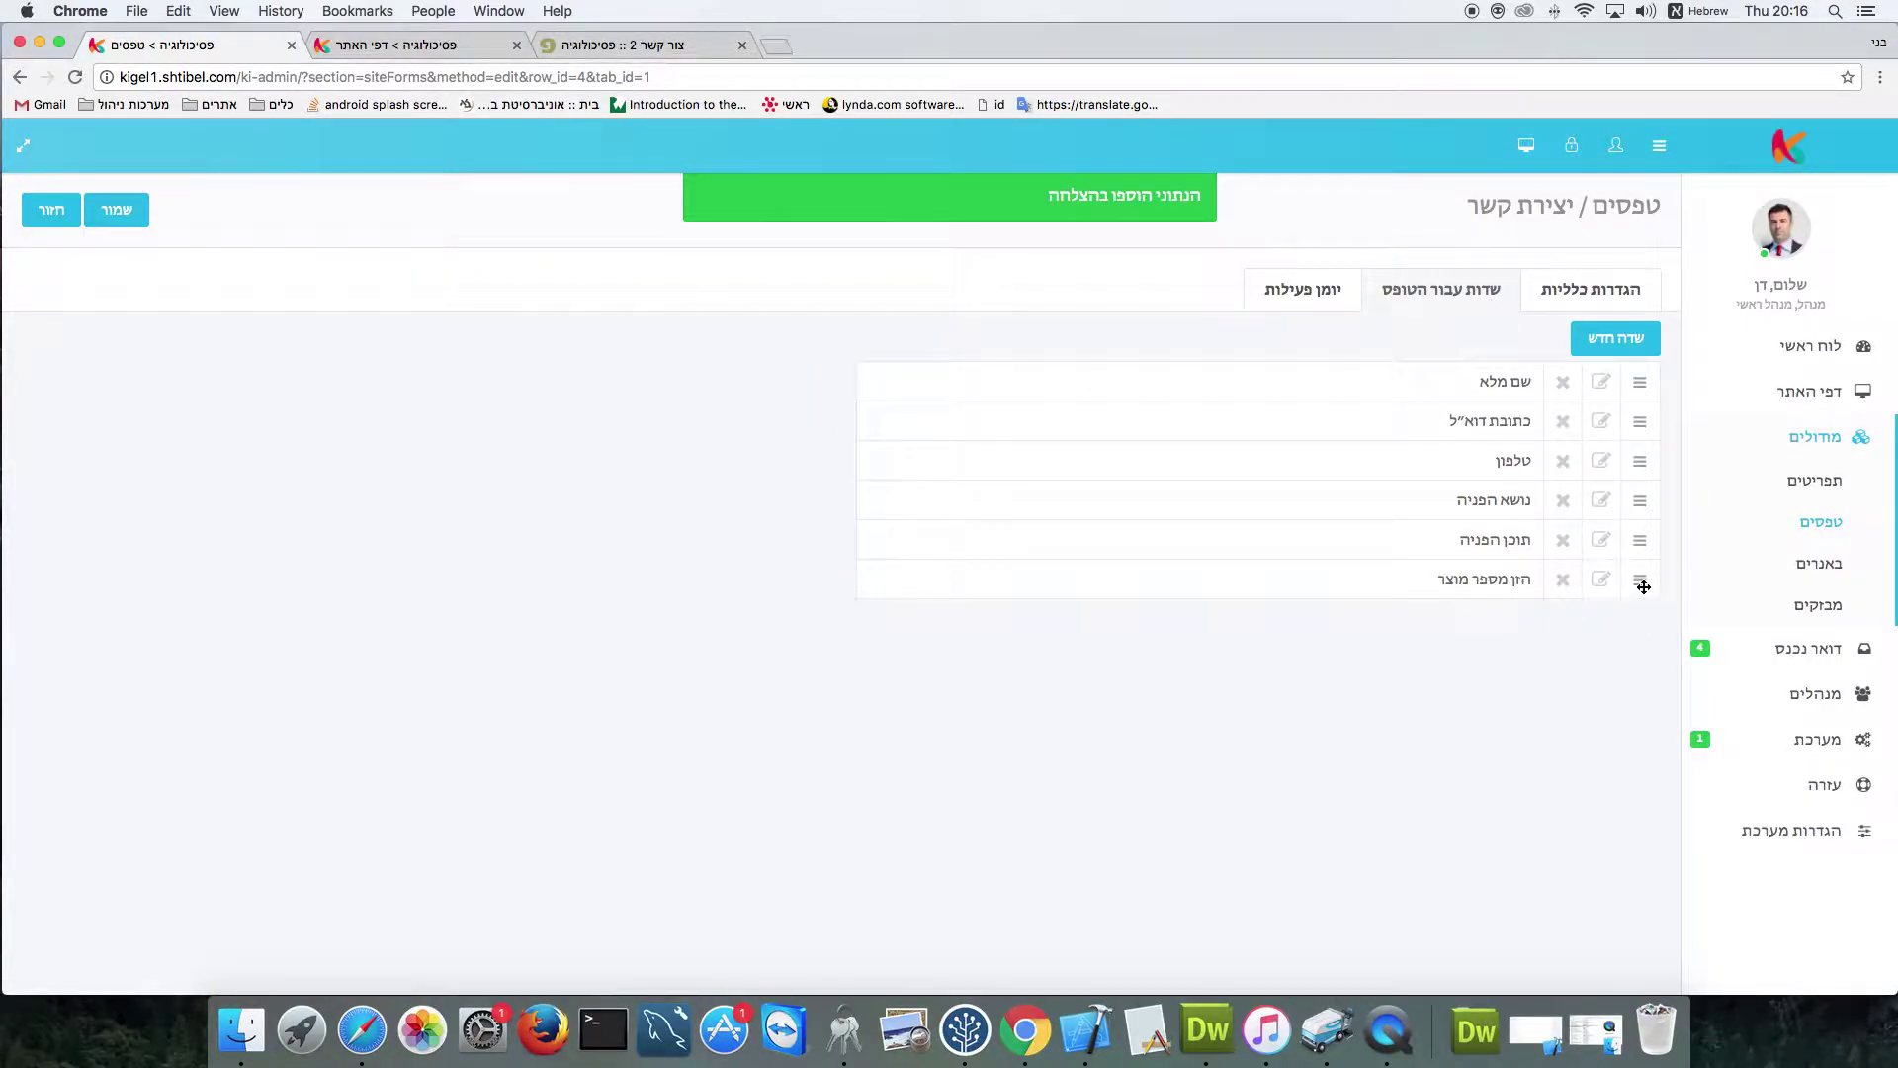
Move 'הזן מספר מוצר' above תוכן הפניה and reload the live contact page
drag(1644, 586, 1642, 539)
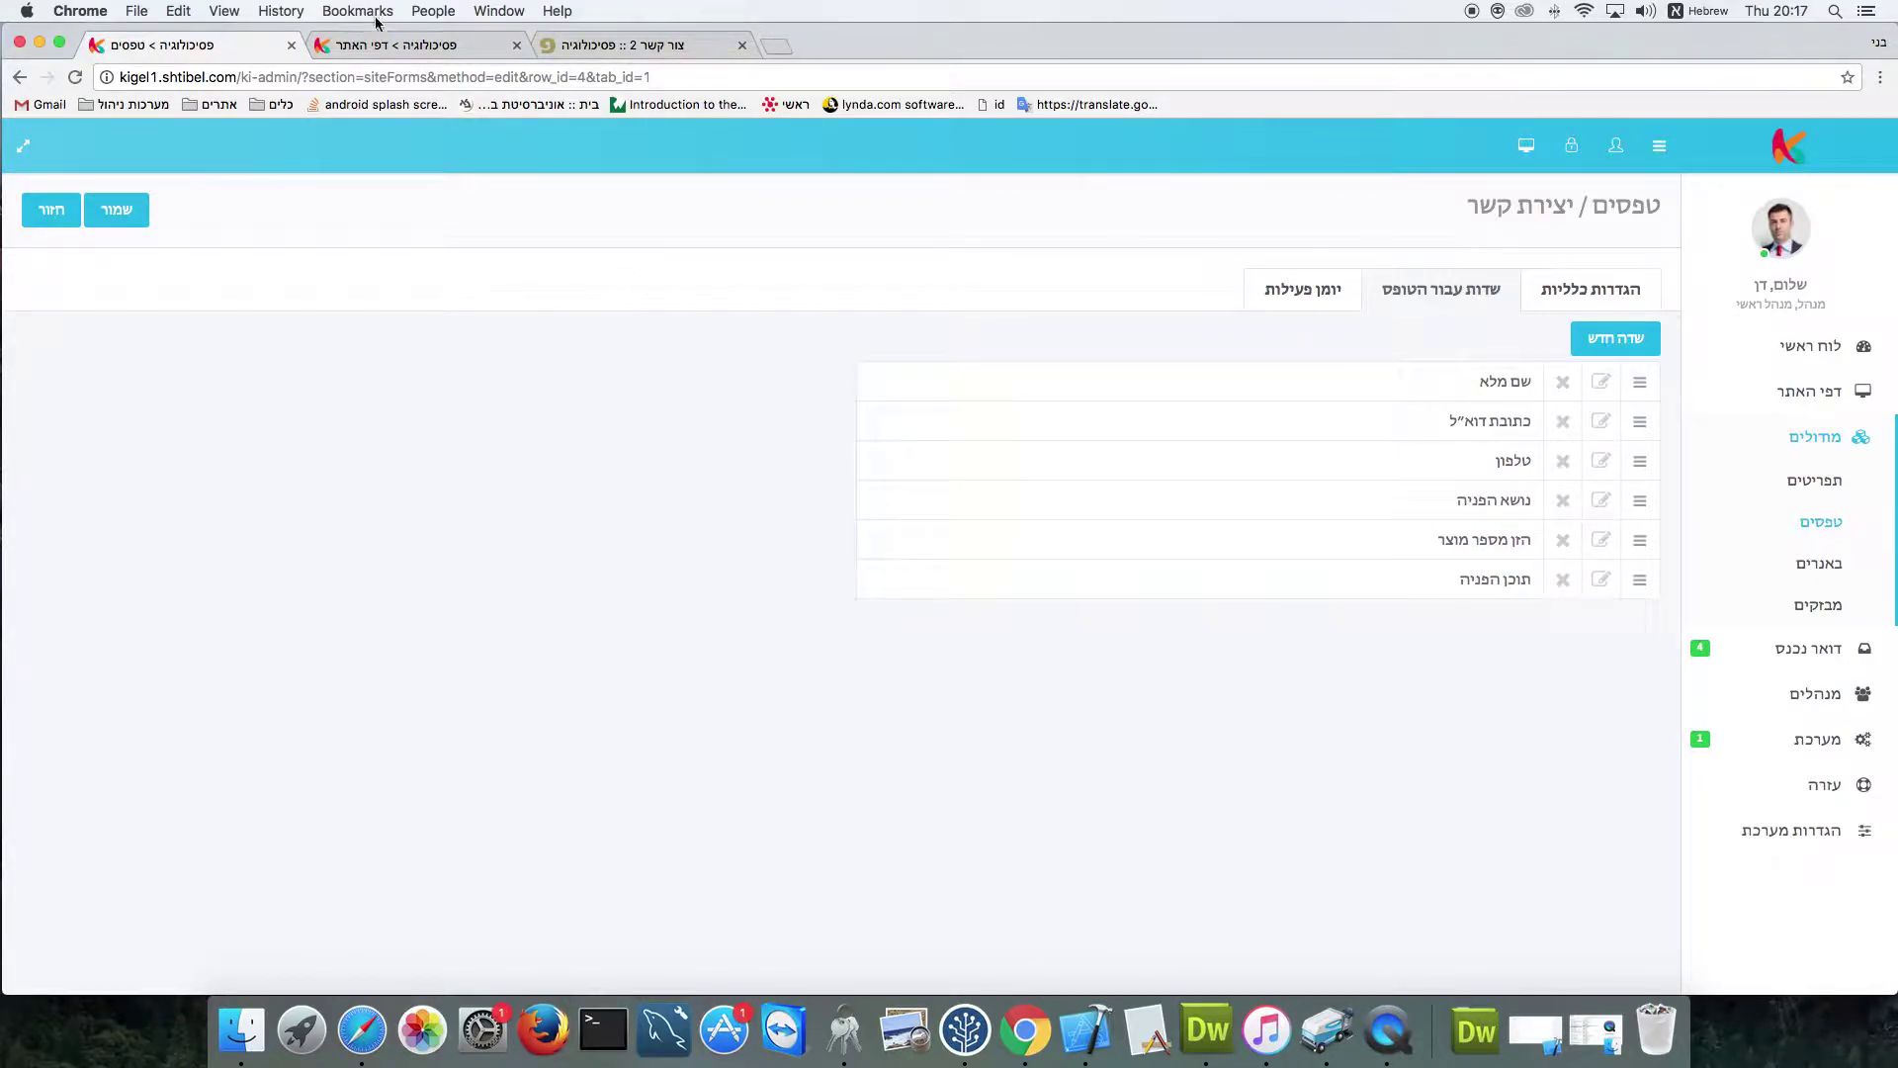
click(593, 45)
click(71, 82)
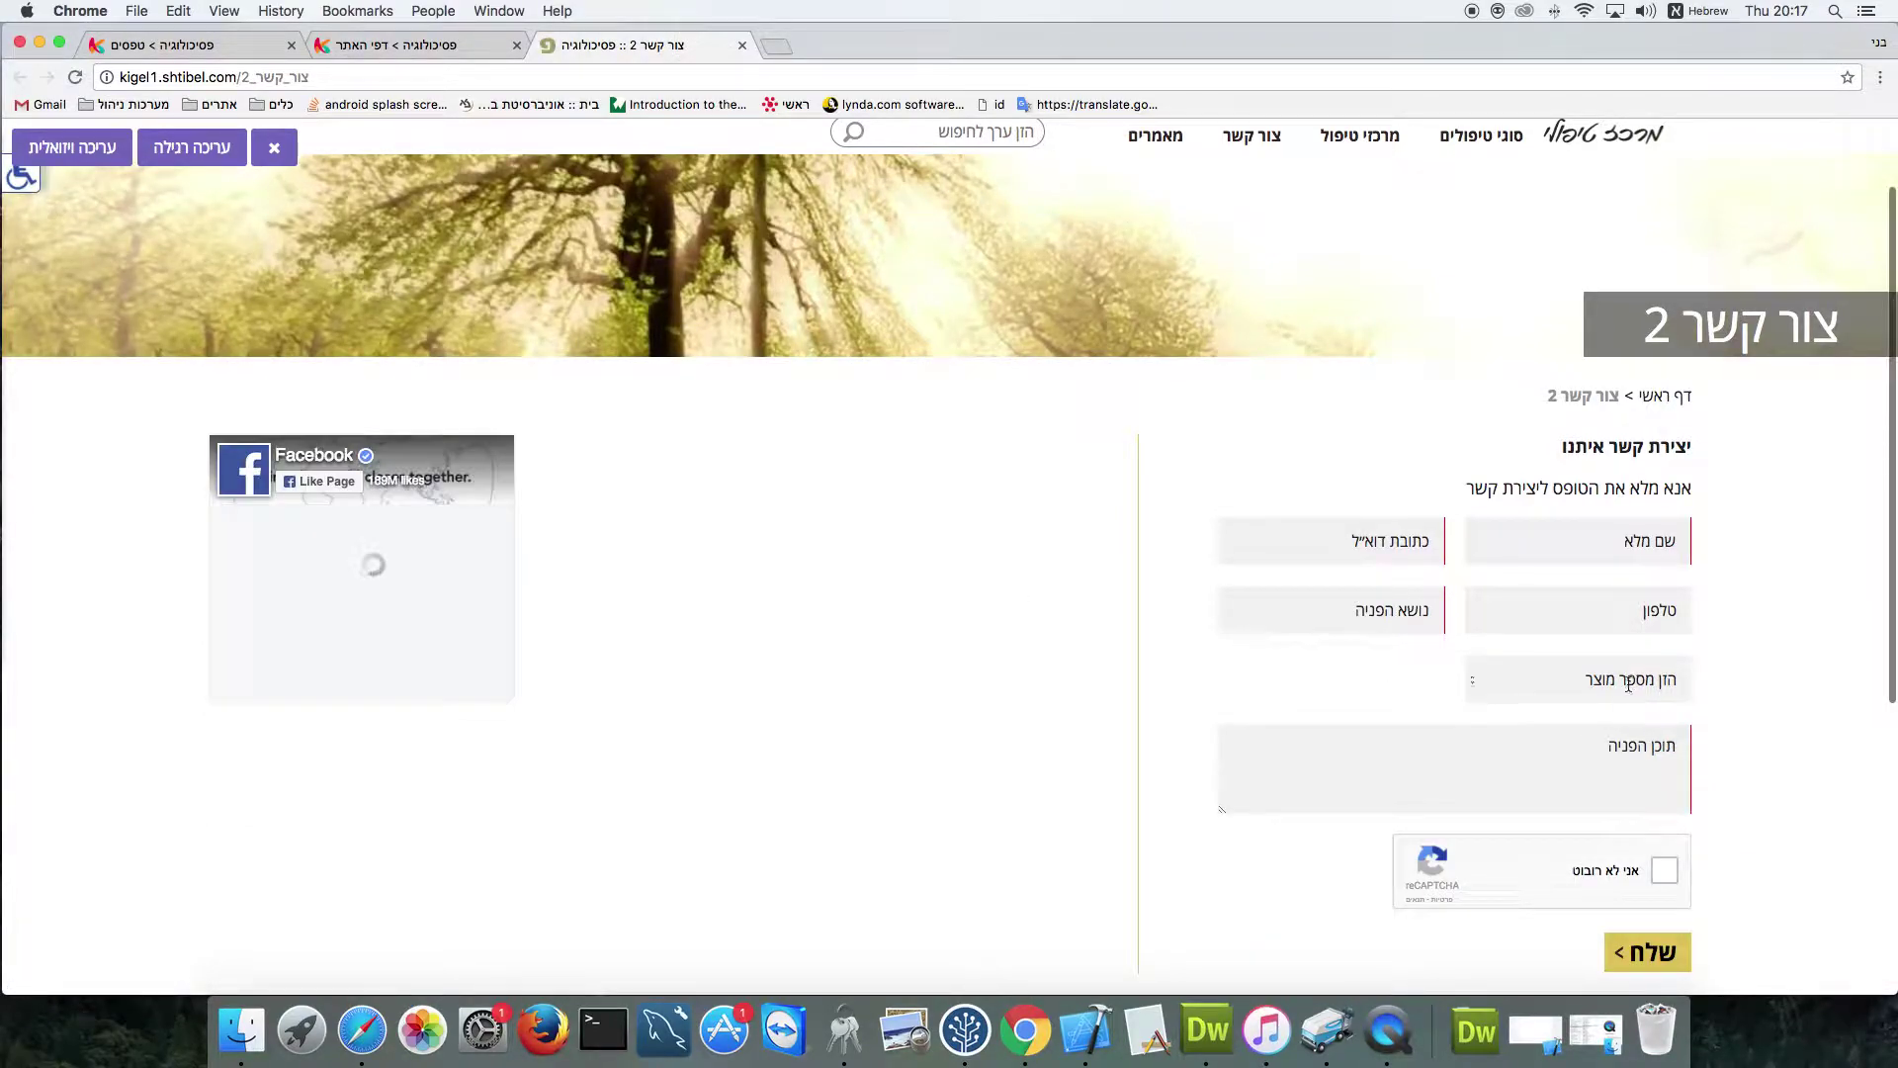
click(1629, 681)
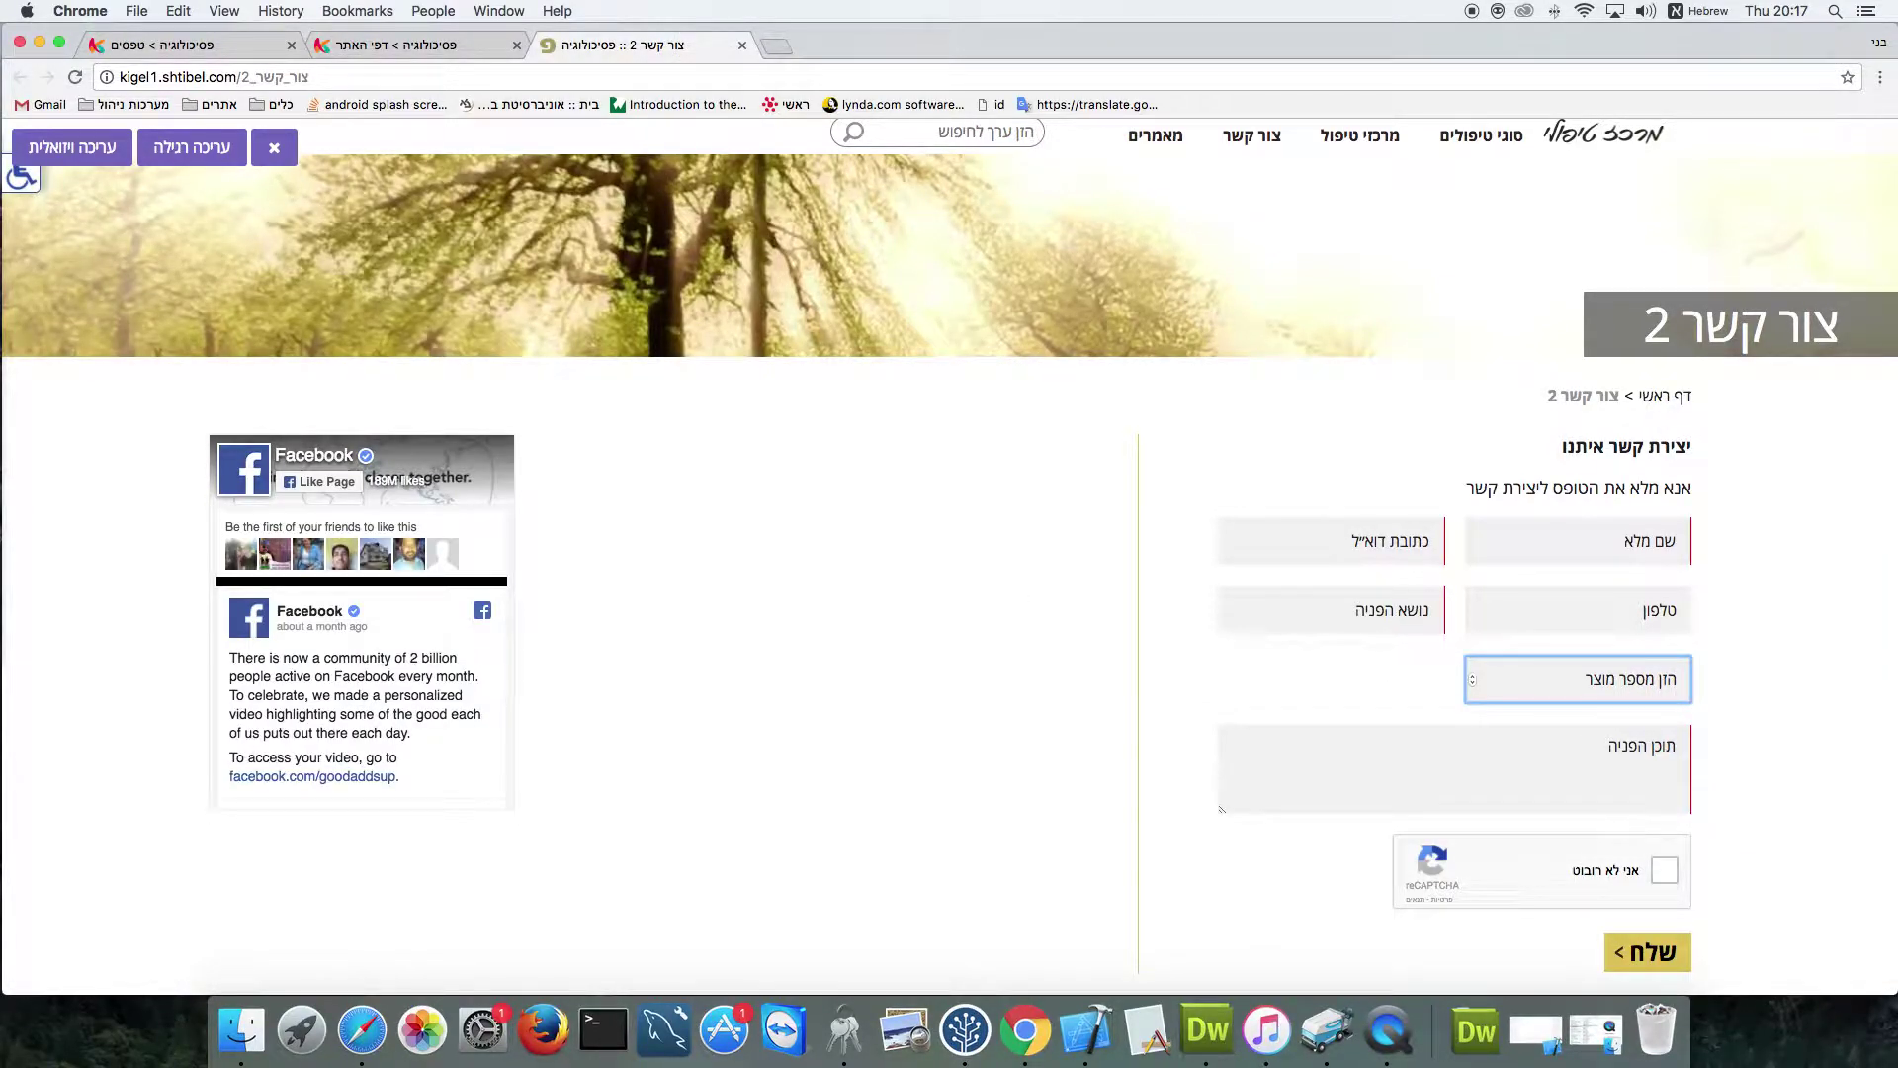
text(43434)
double_click(1606, 681)
key(BackSpace)
click(221, 52)
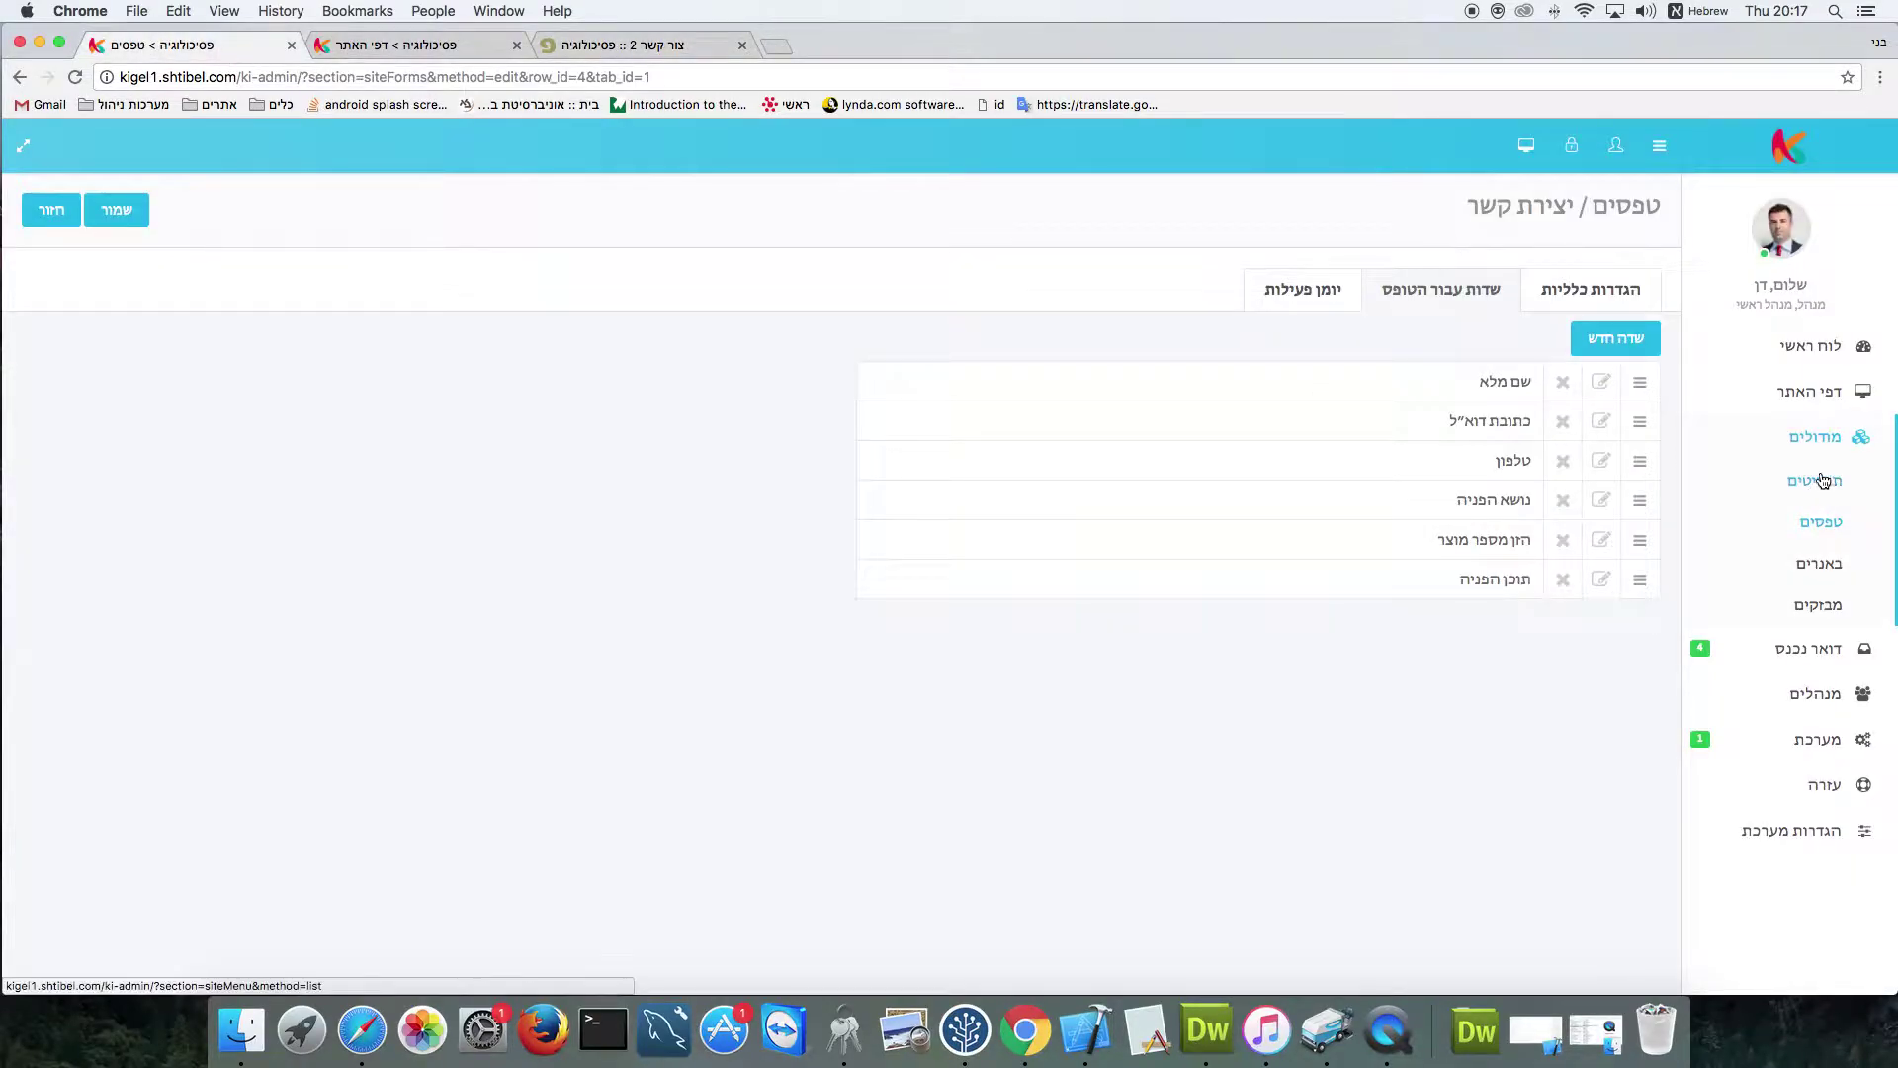
click(1573, 405)
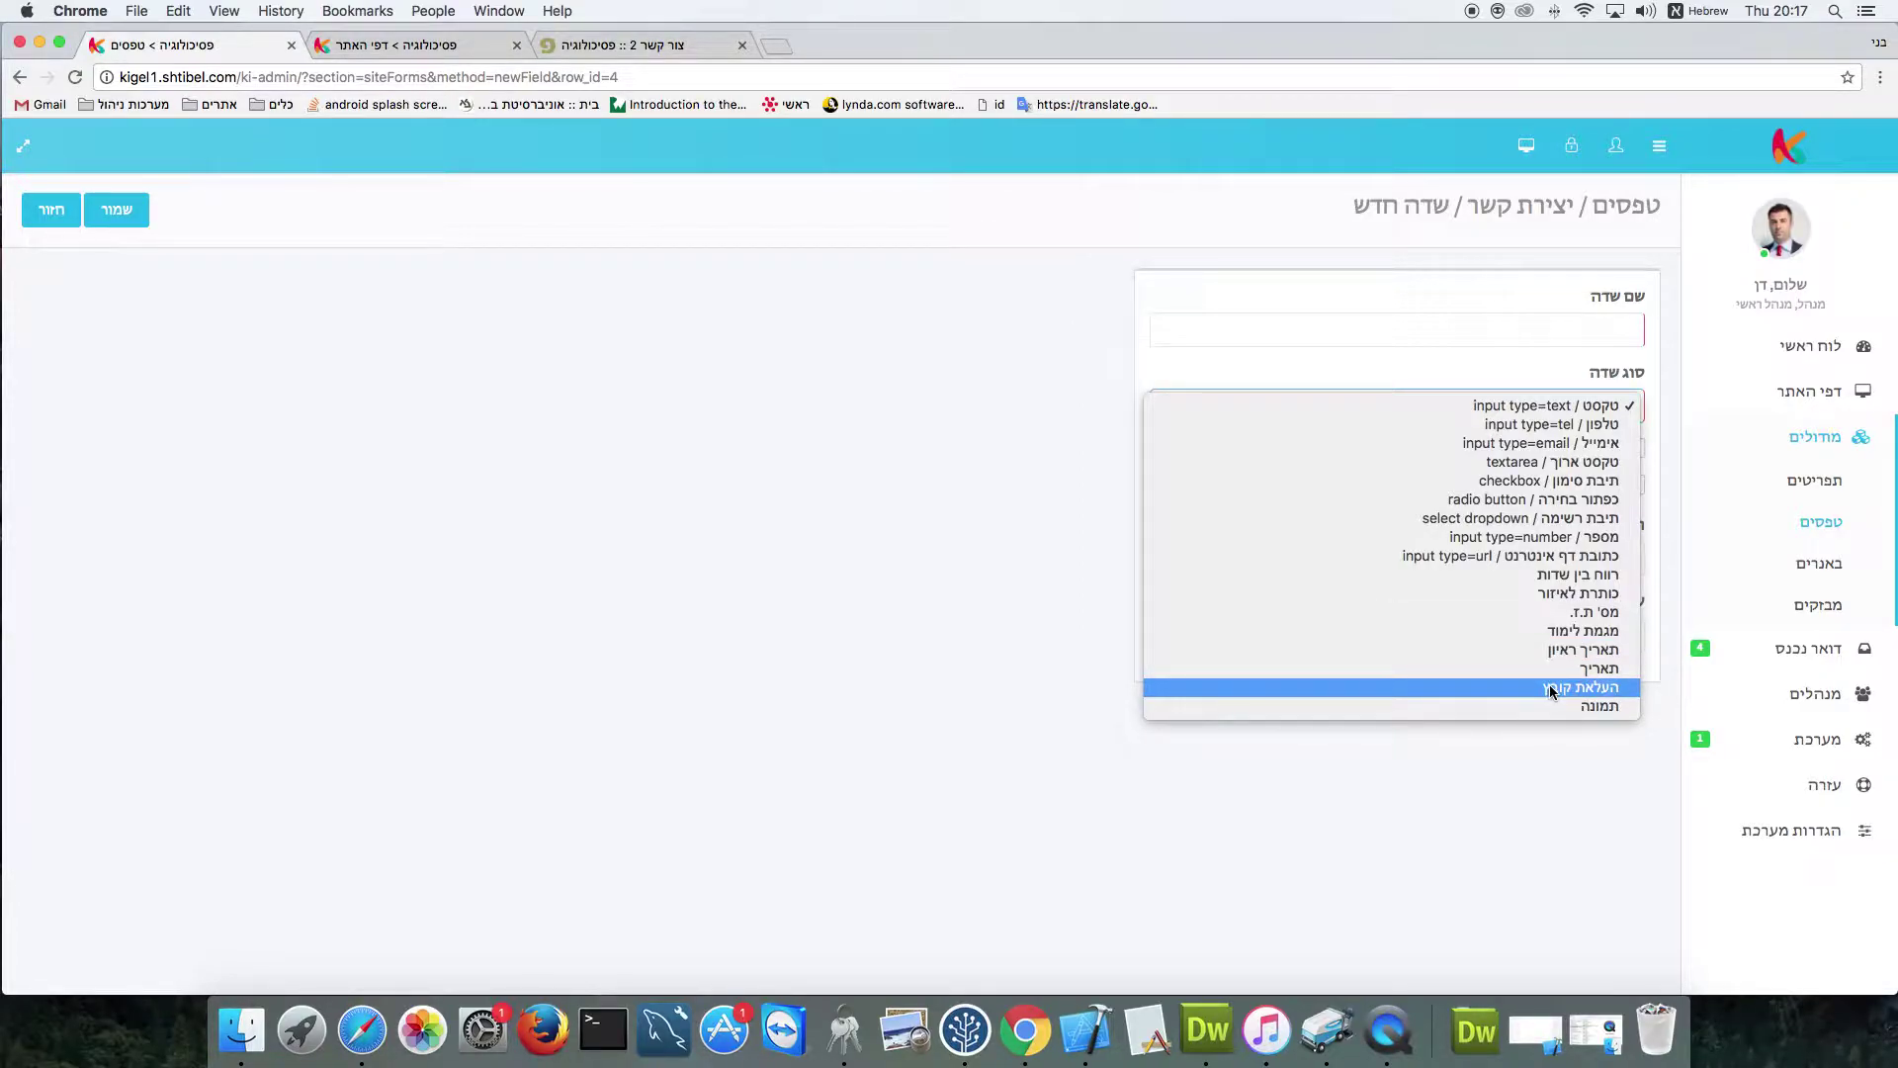
click(907, 555)
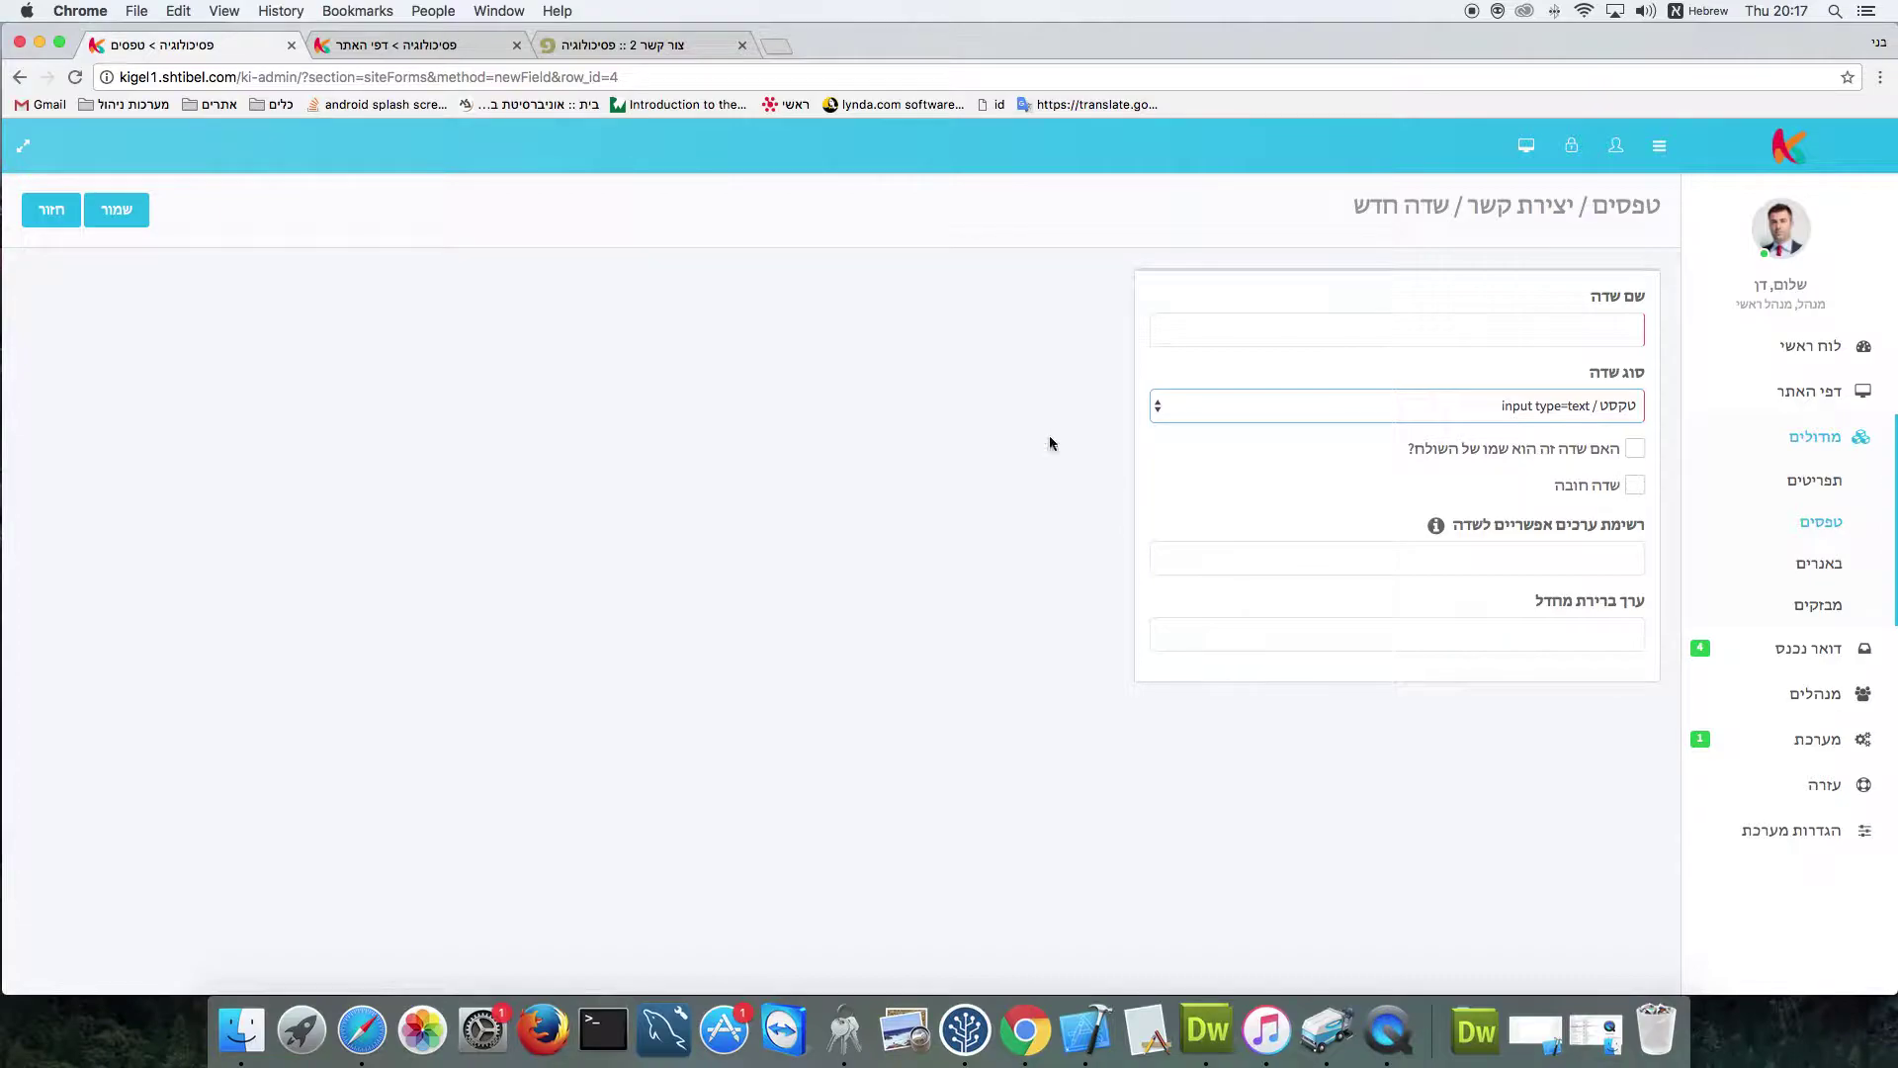
click(619, 54)
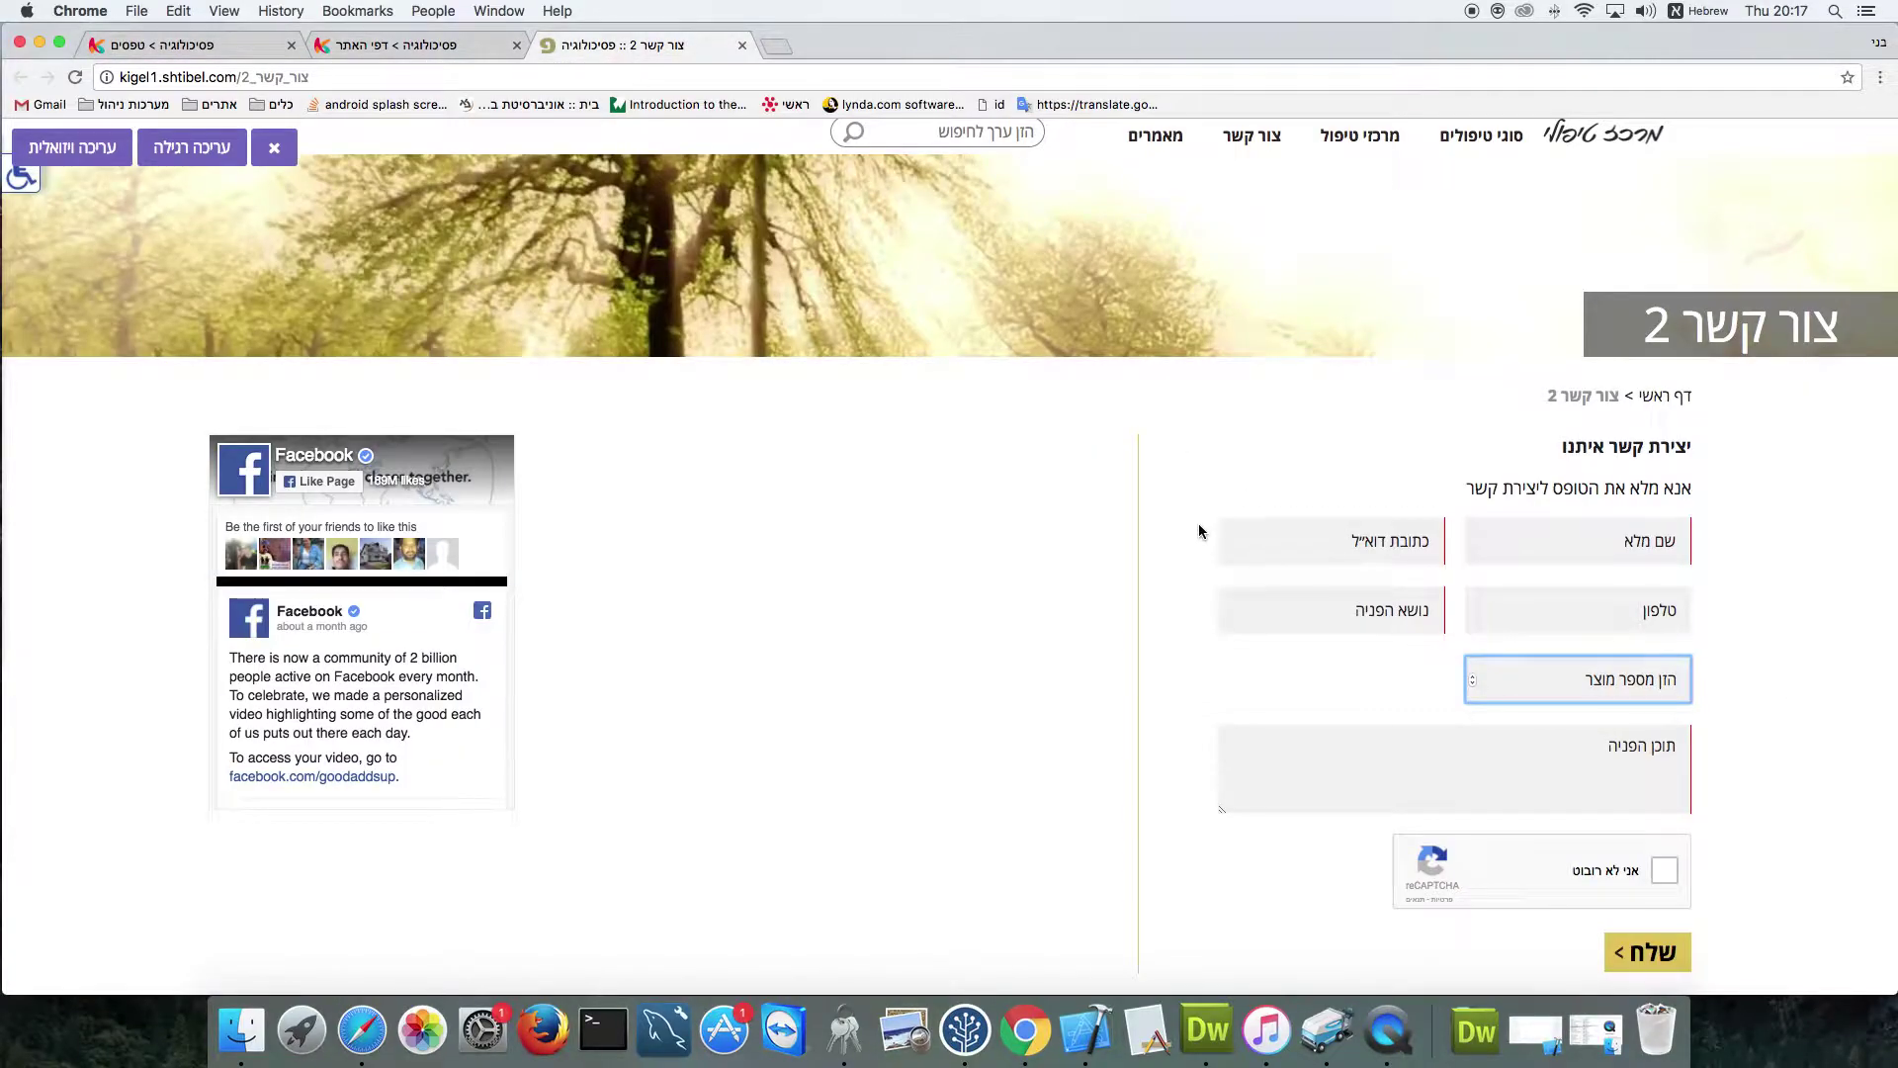
click(75, 76)
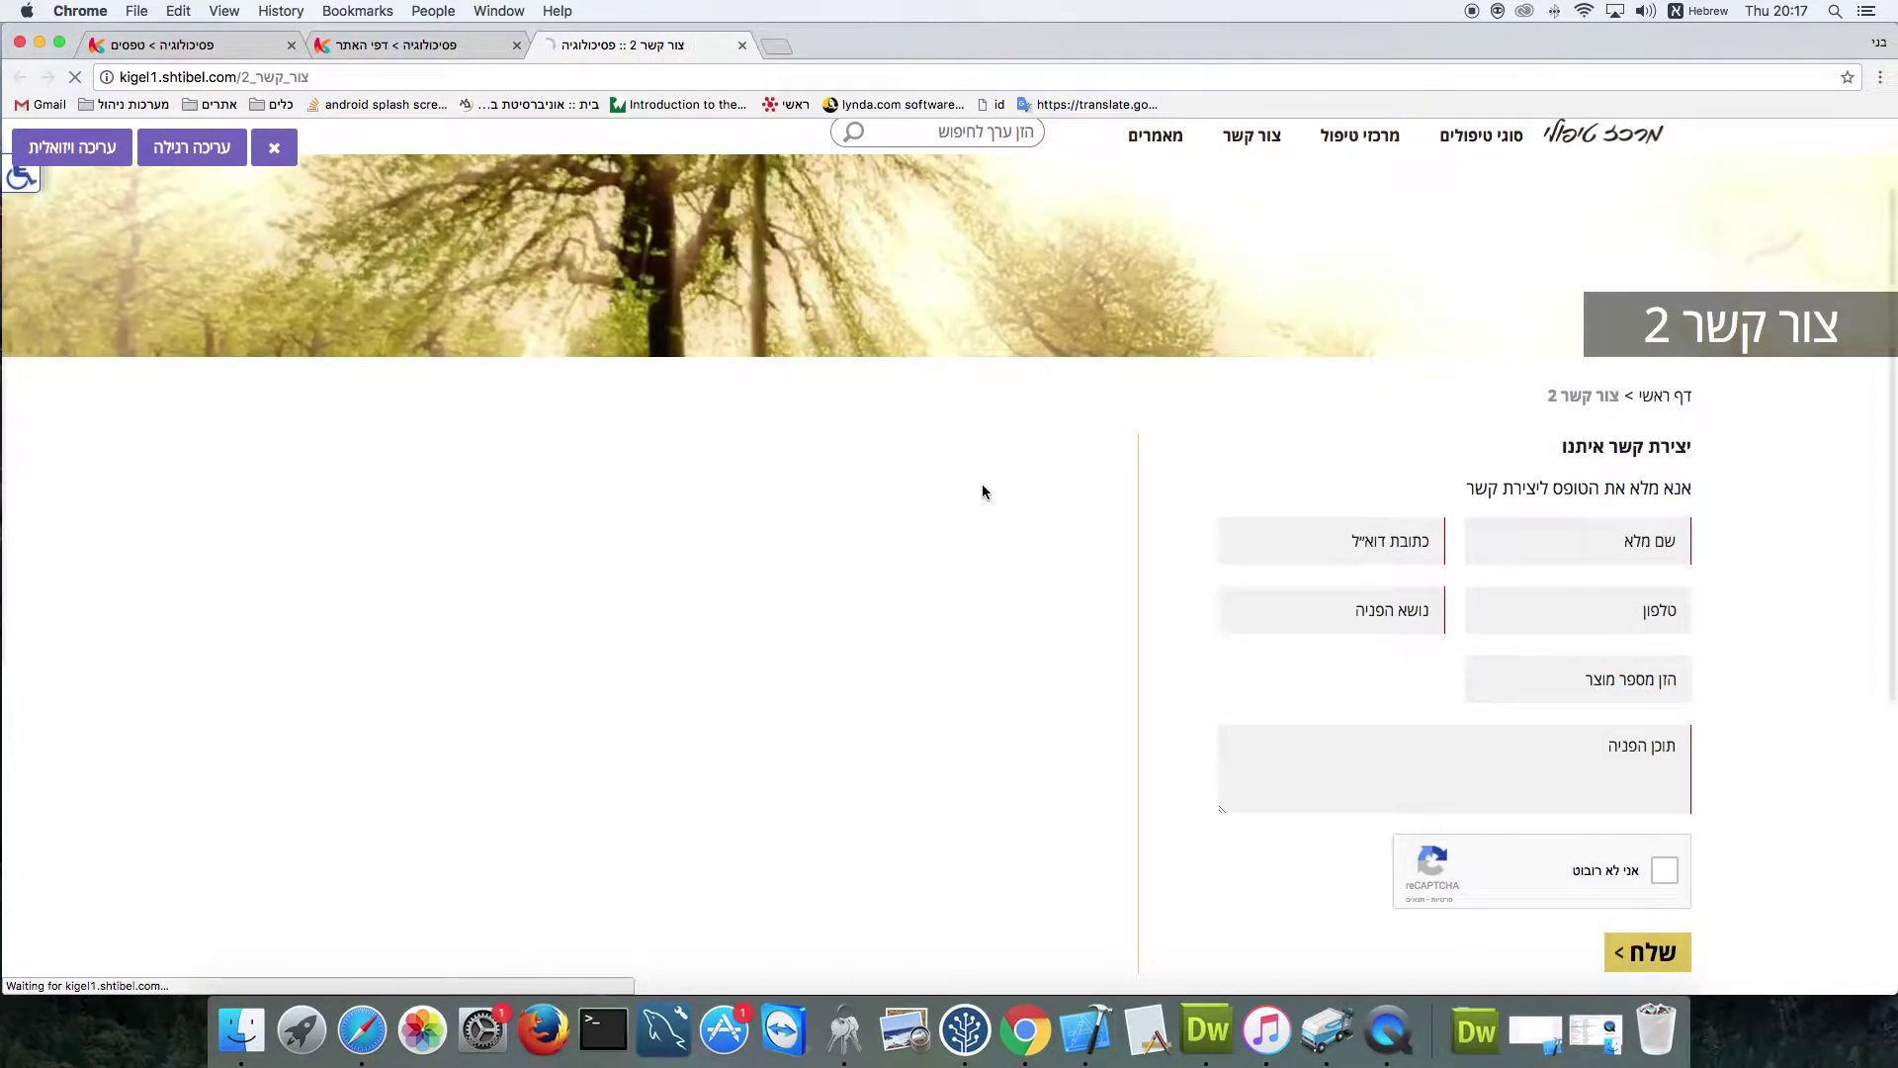
Enter the full name, e-mail address and phone number in the live contact form
click(1590, 545)
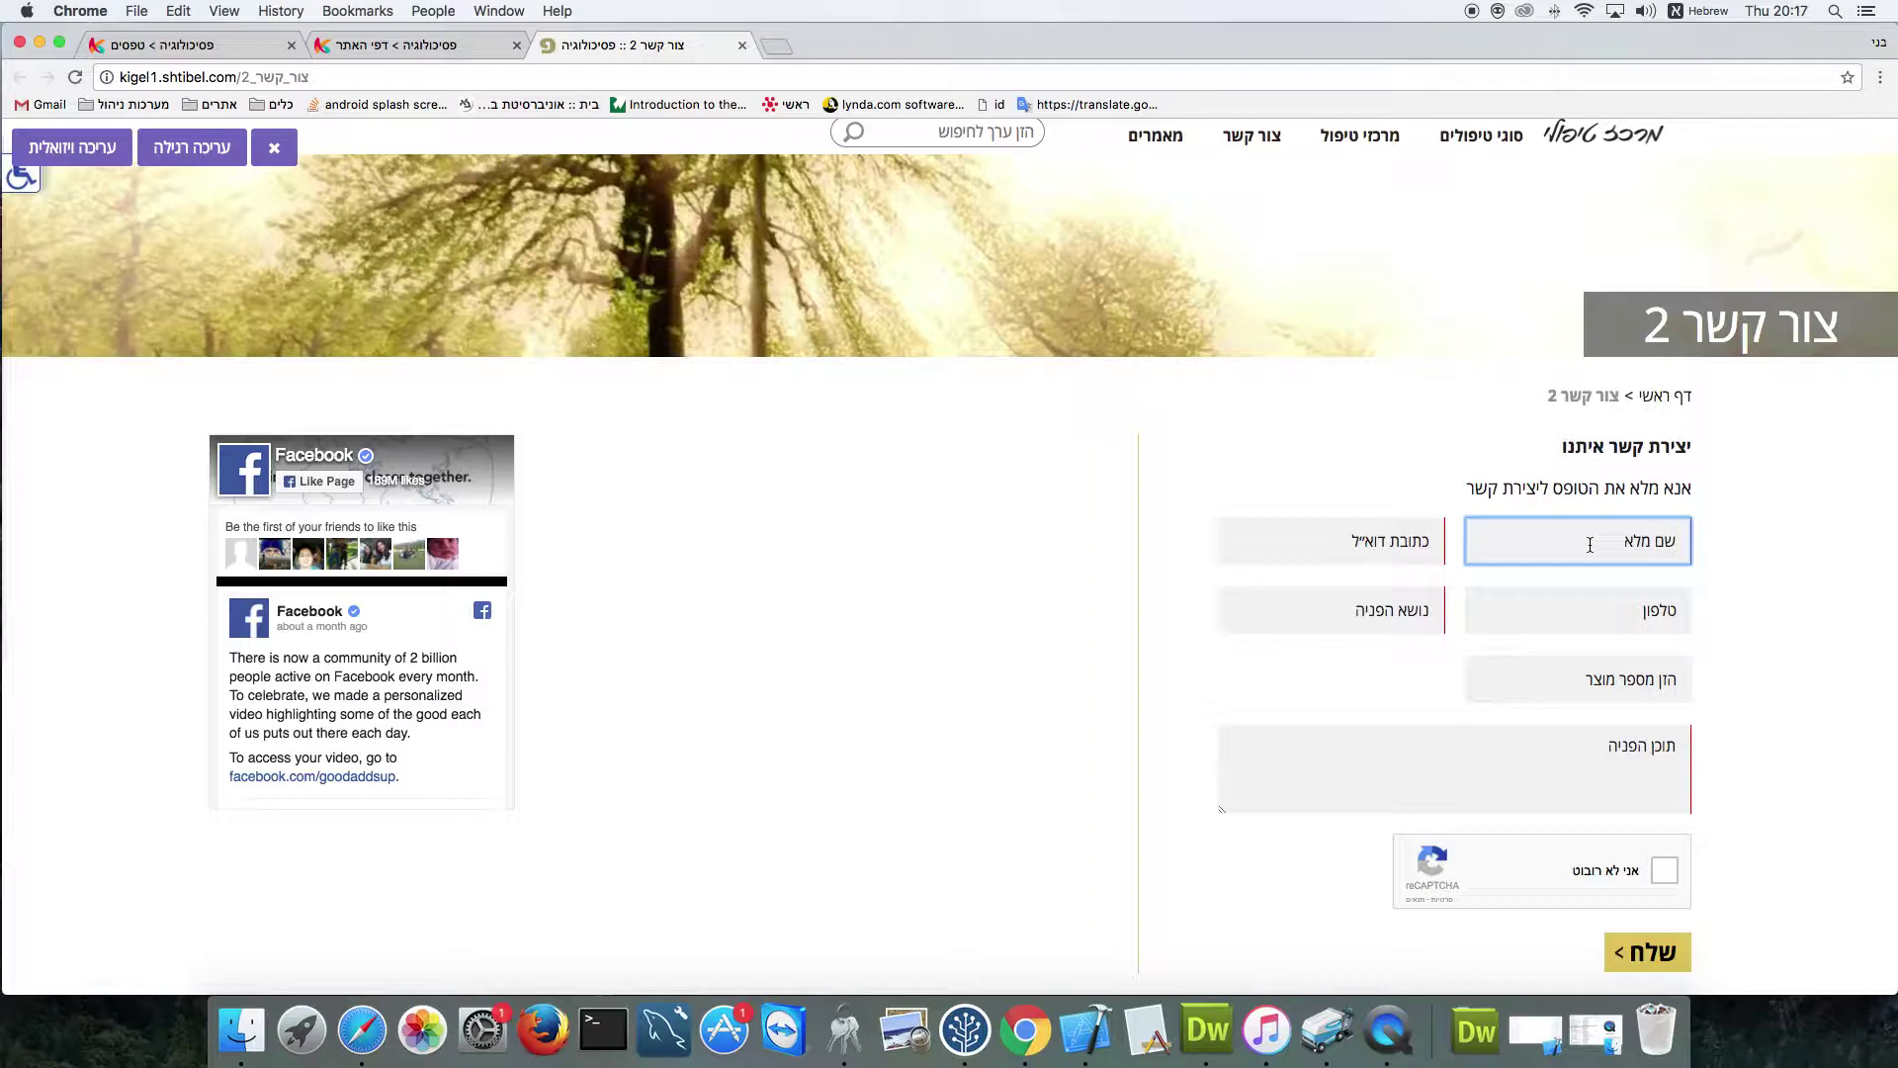
key(Tab)
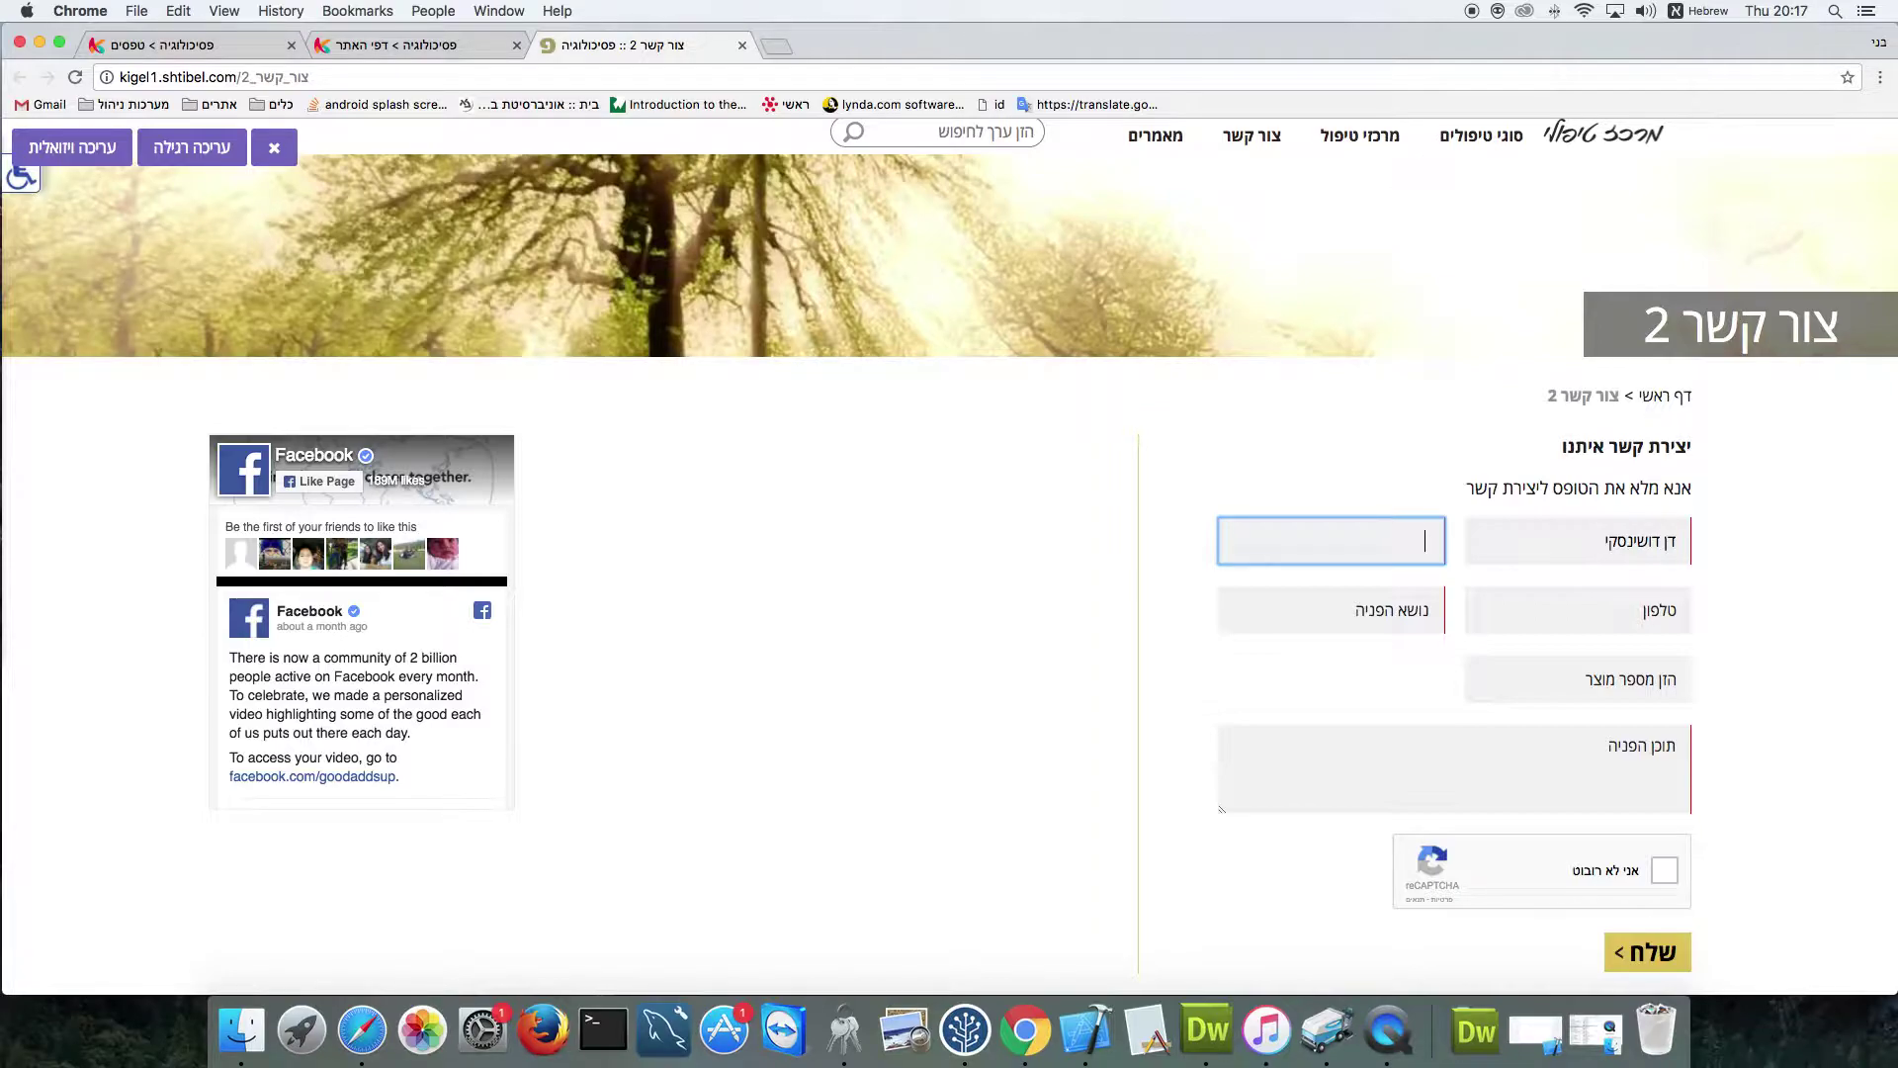
text(ןמ)
key(BackSpace)
key(BackSpace)
key(ctrl+space)
key(Tab)
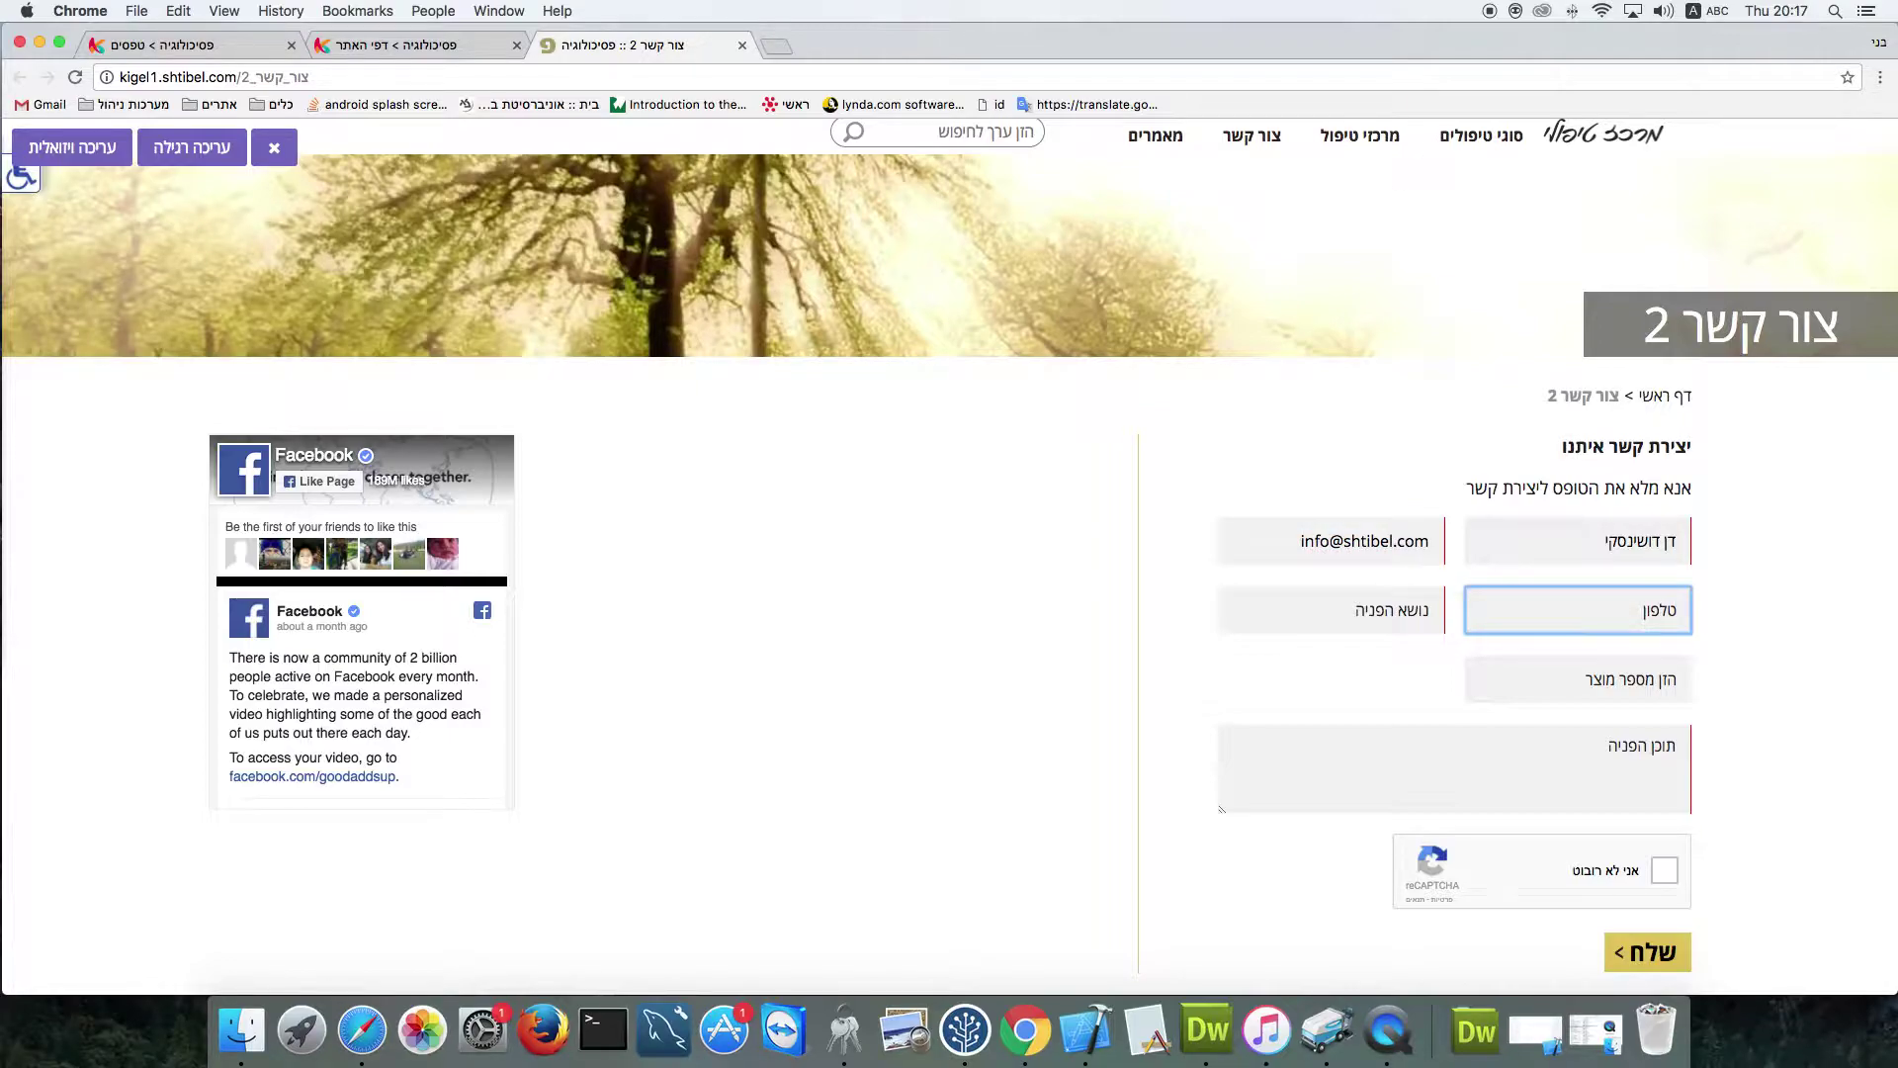
Fill in a test subject, product number 10937 and the message 'תוכן לא משנה'
click(1387, 607)
text(kt nabv)
key(BackSpace)
key(BackSpace)
key(BackSpace)
key(BackSpace)
key(BackSpace)
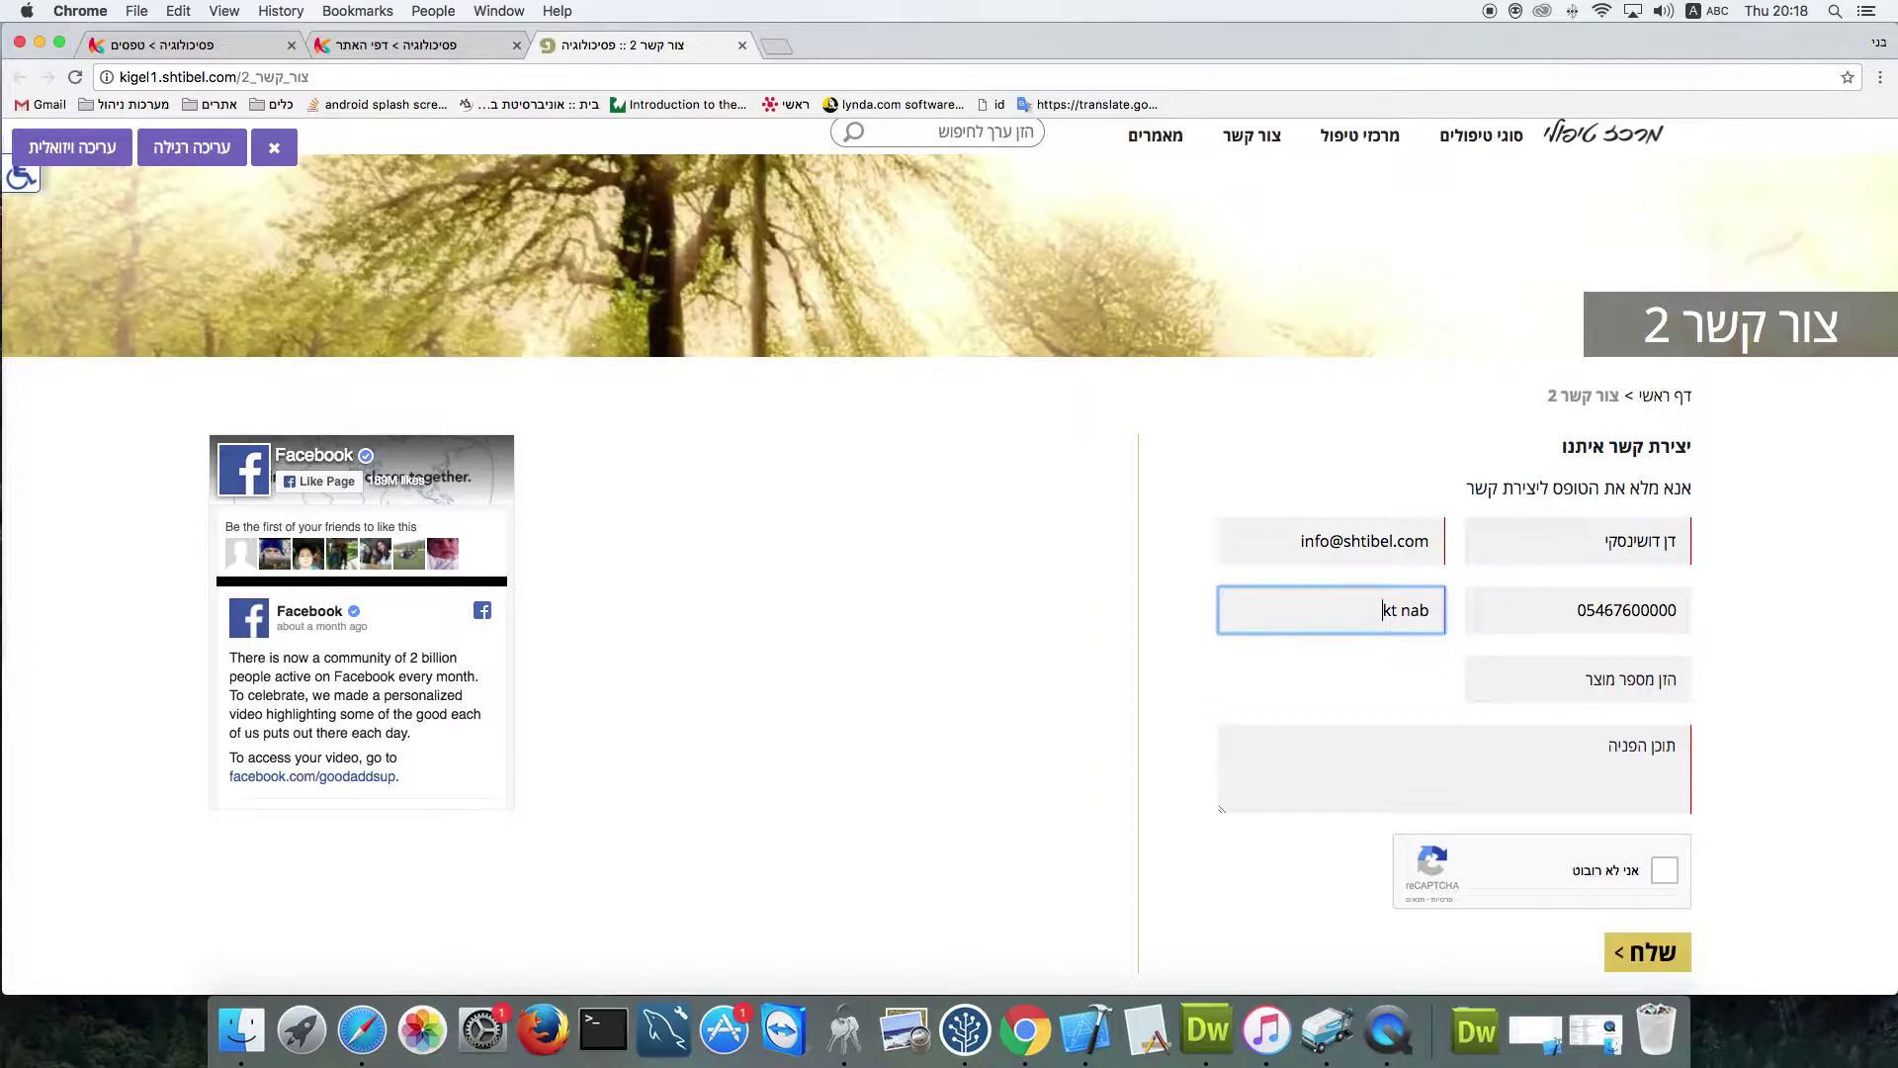
key(ctrl+space)
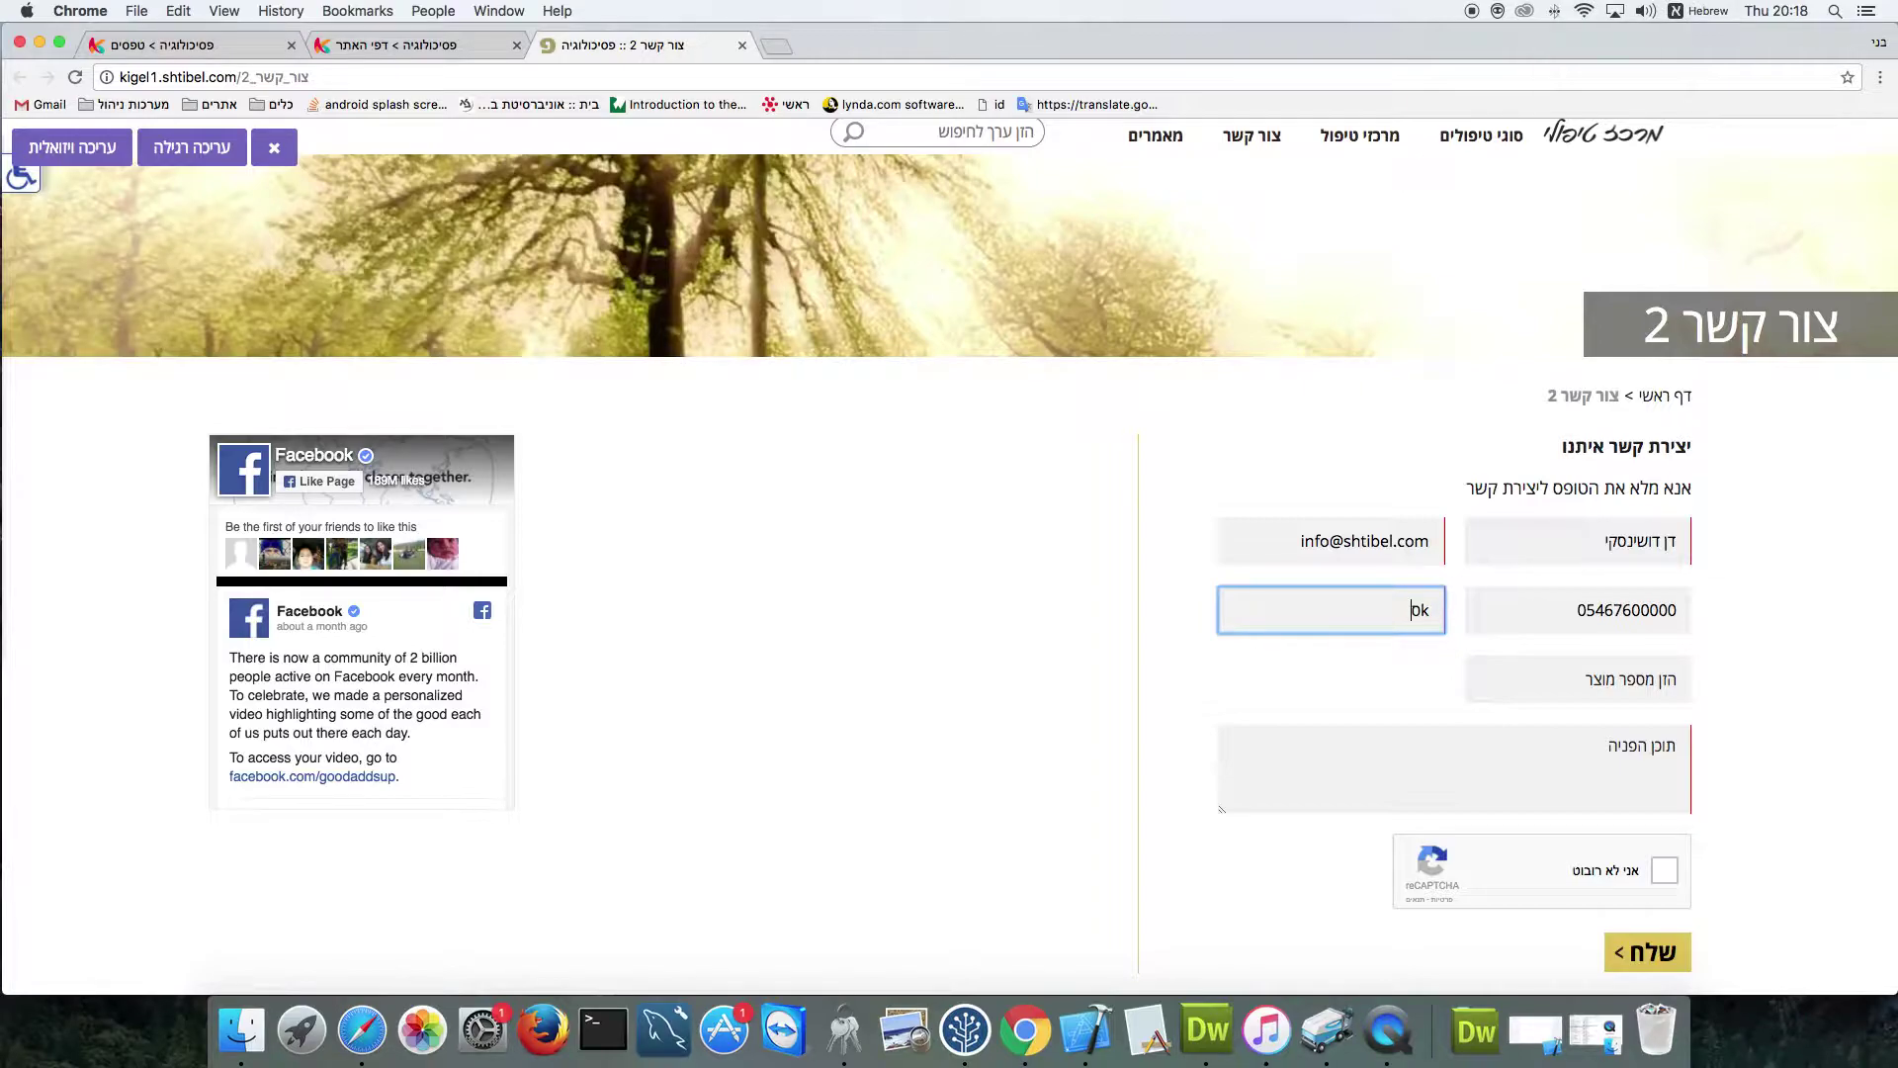
text(בדיקה)
click(1595, 678)
text(10937)
click(1591, 764)
text(תוכן לא משנה)
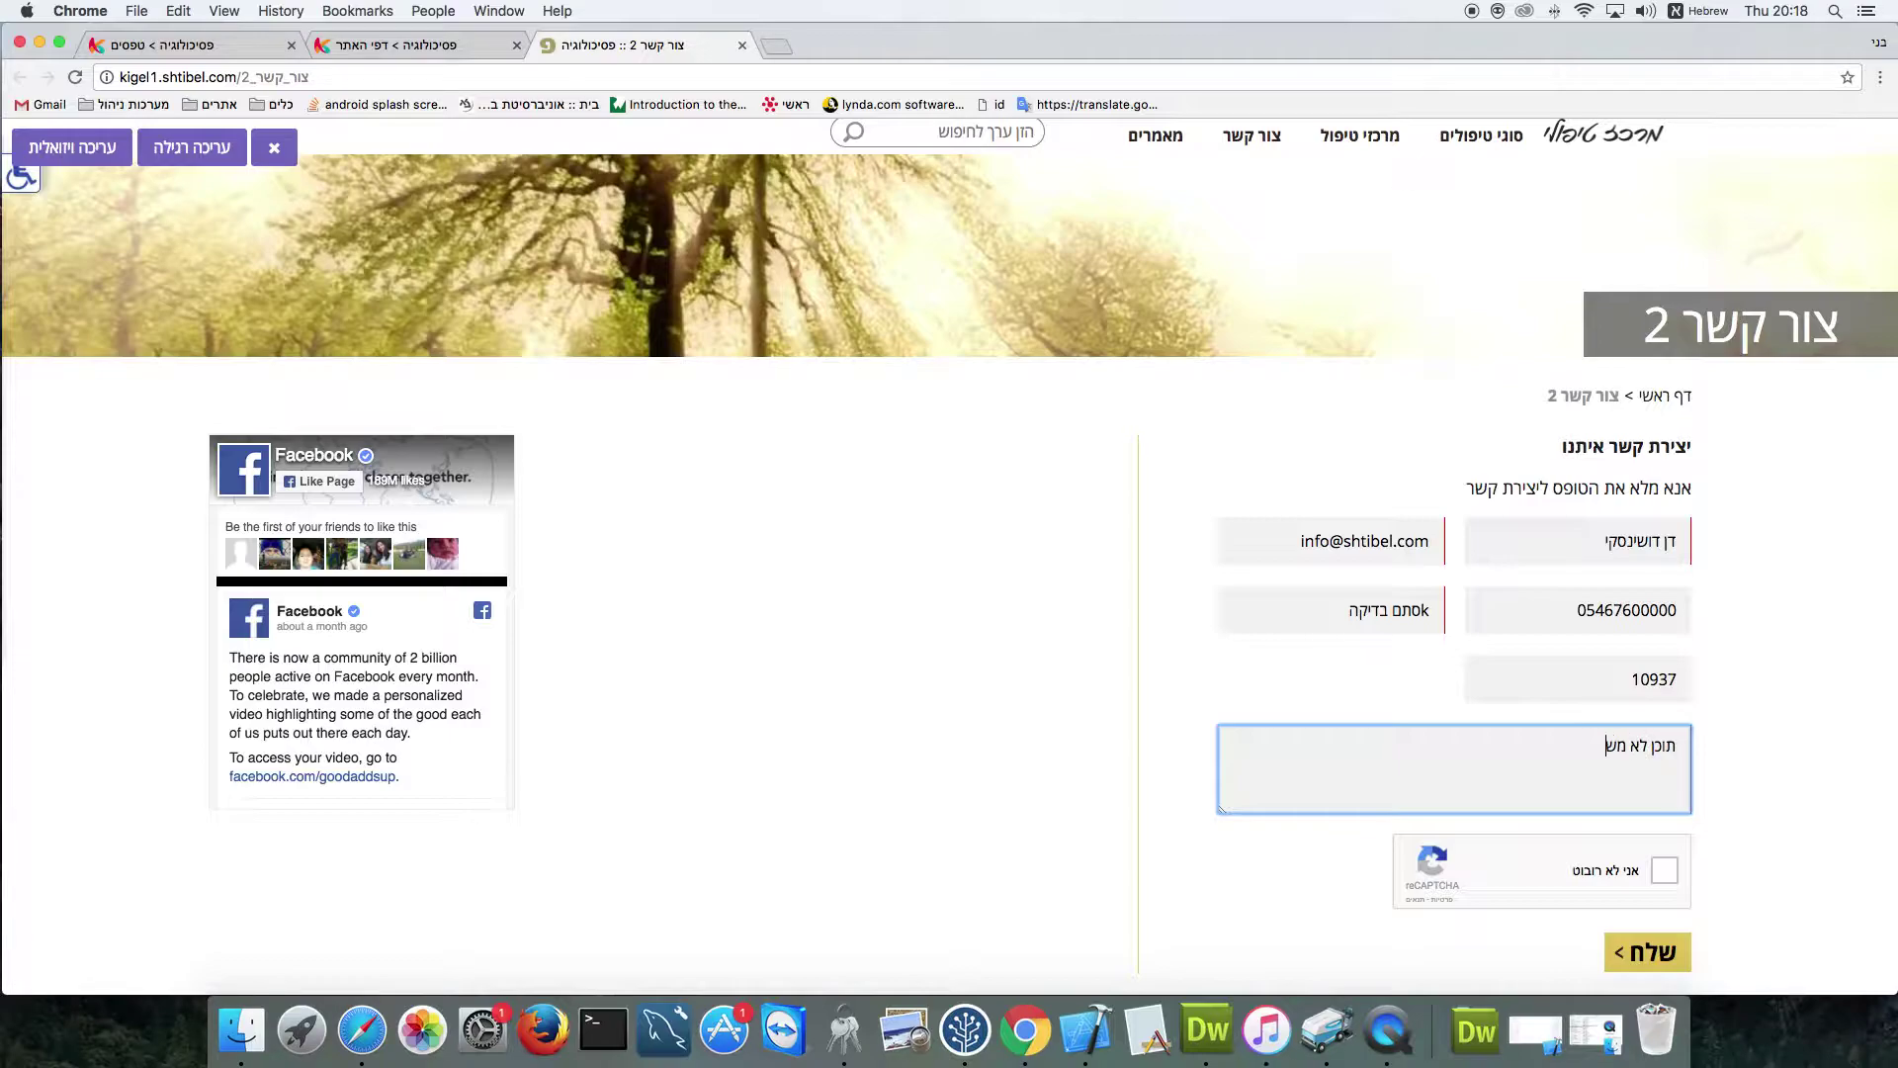
Pass the reCAPTCHA traffic-sign and street-sign challenges and send the contact form
click(1661, 874)
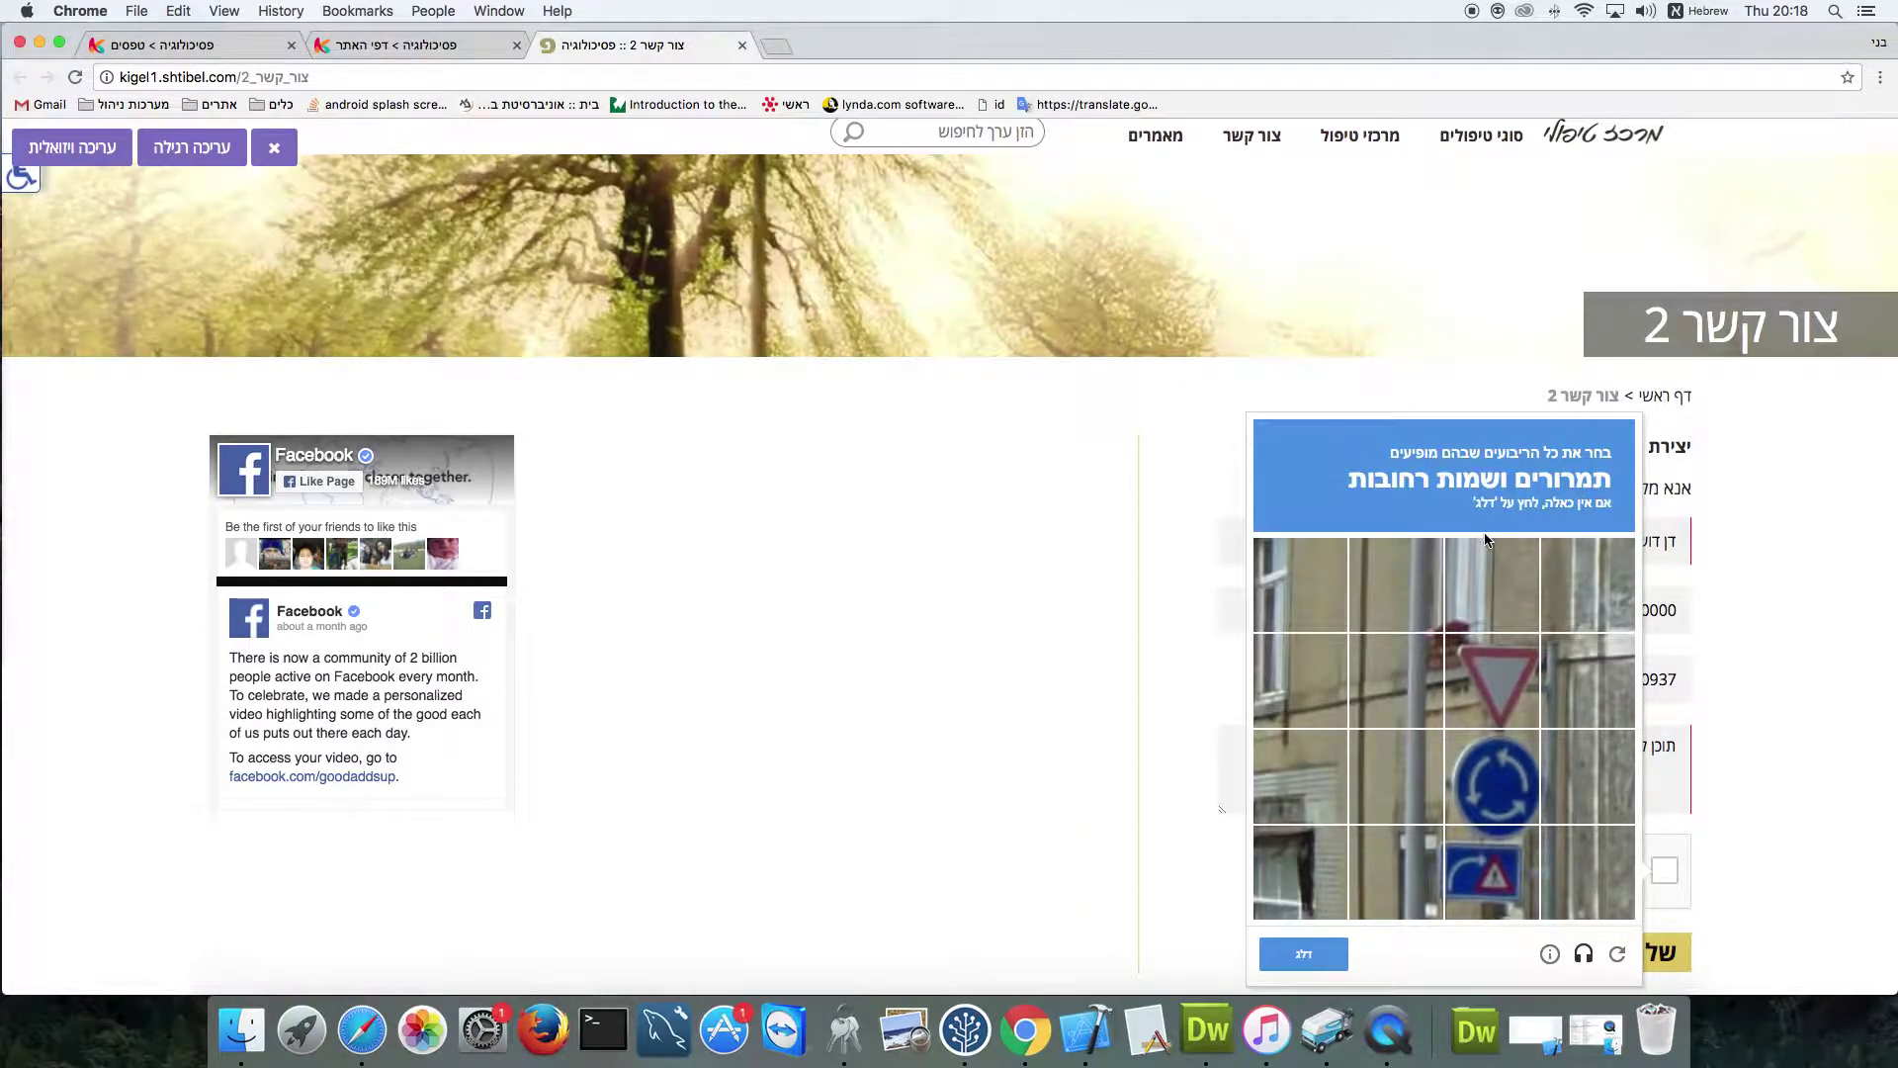
click(1459, 673)
click(1481, 791)
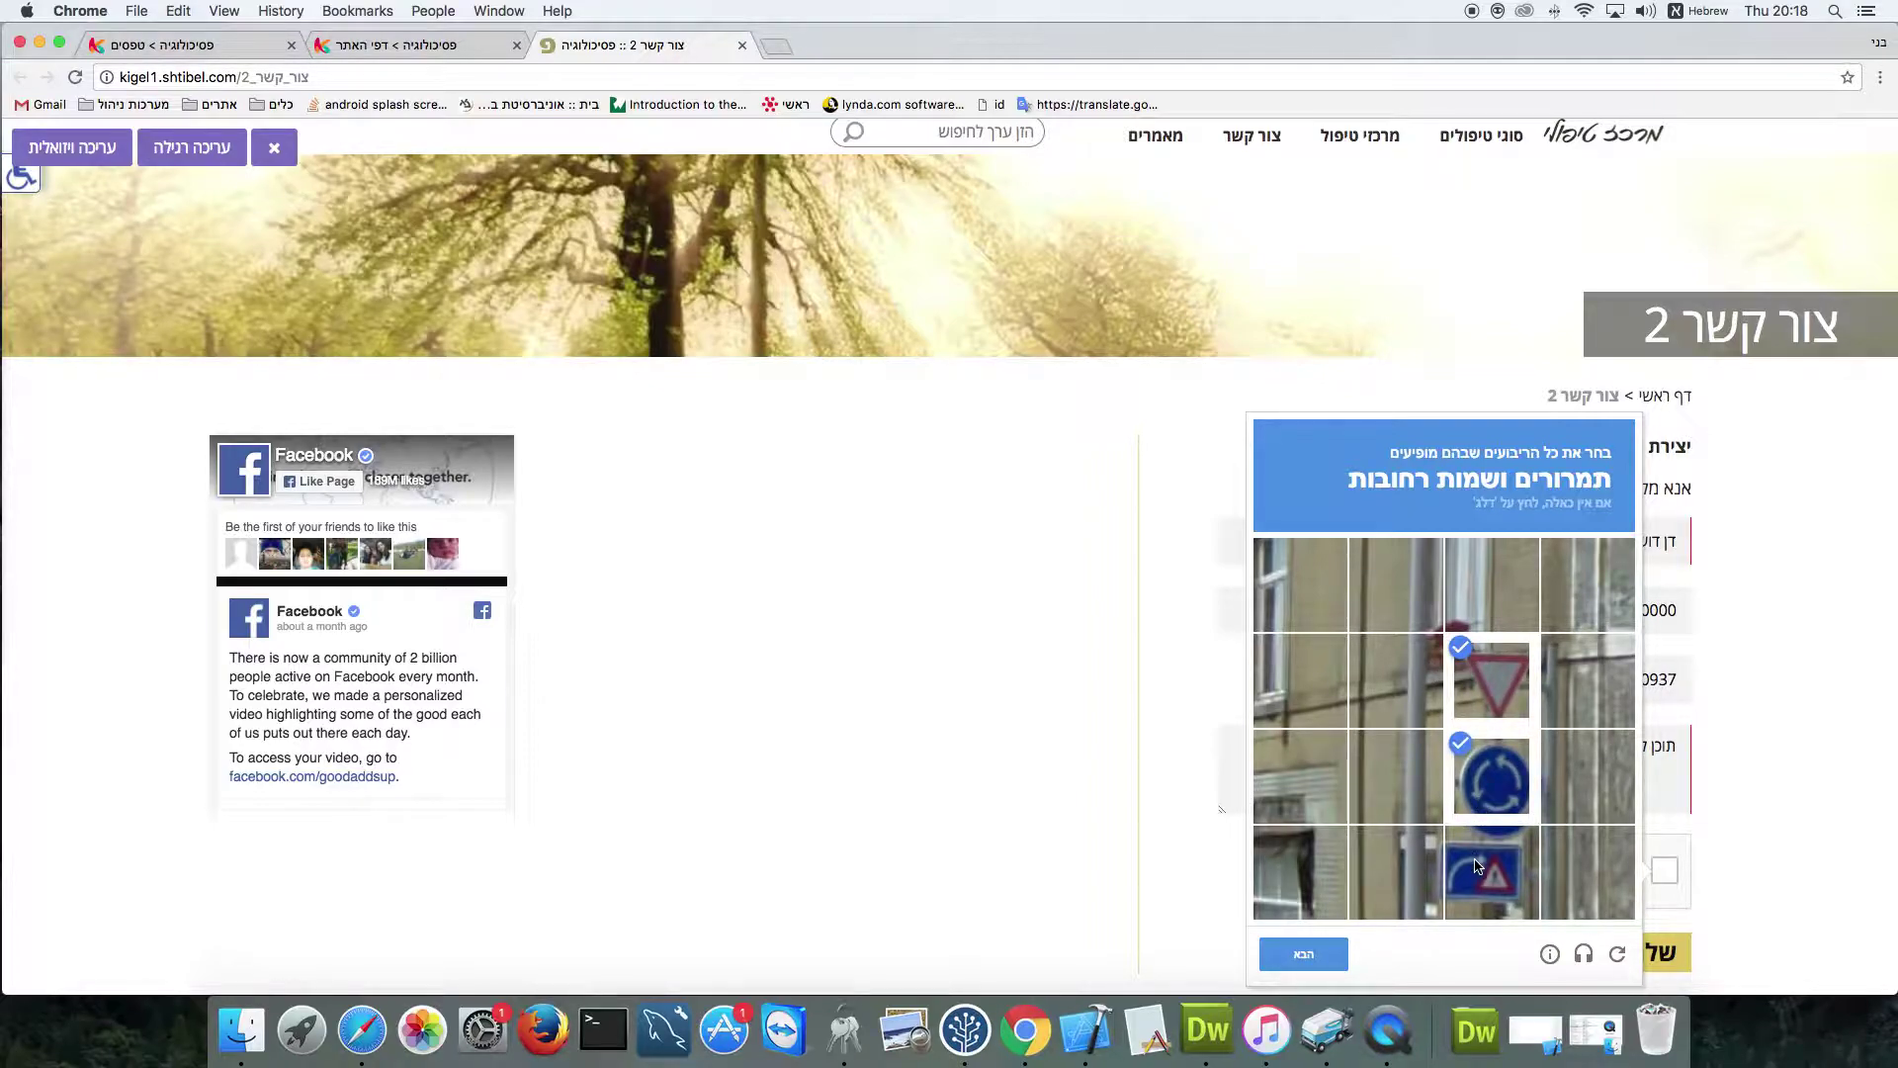
click(1453, 868)
click(1321, 953)
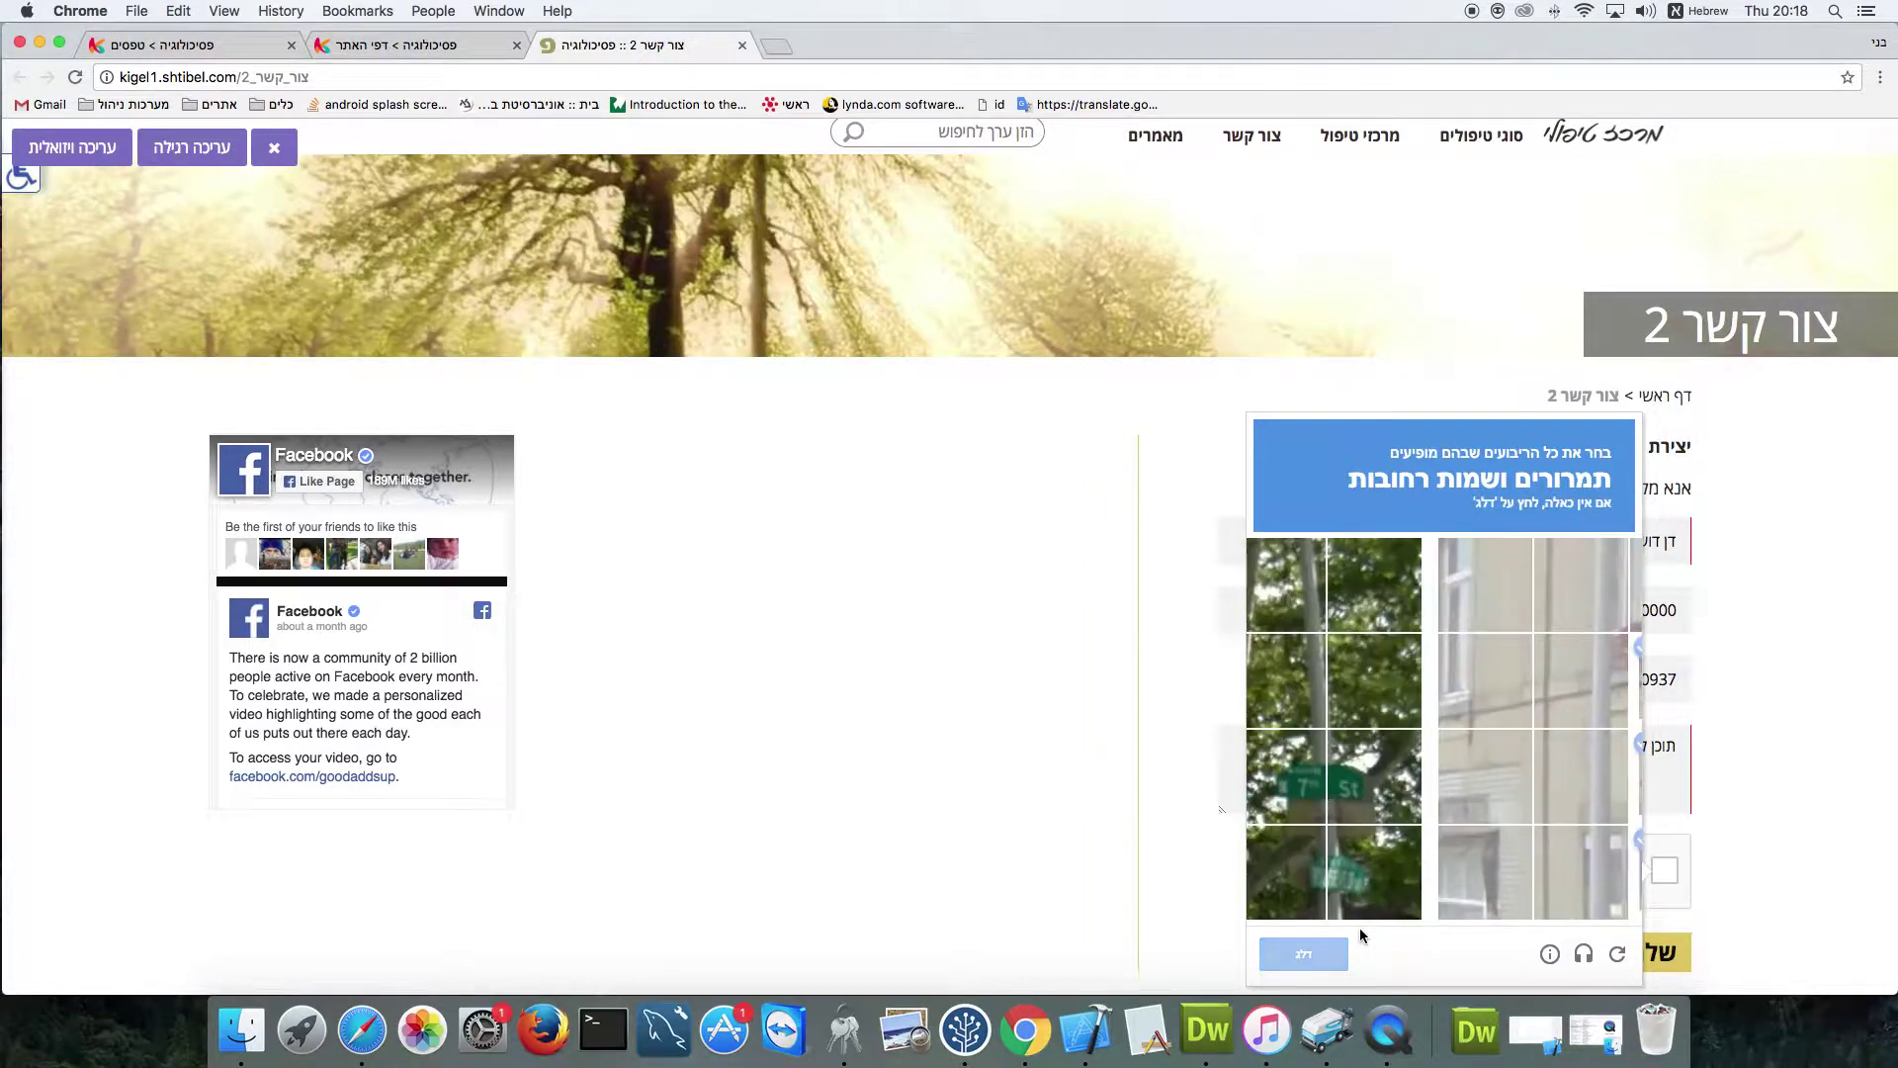
click(1492, 776)
click(1586, 776)
click(1585, 870)
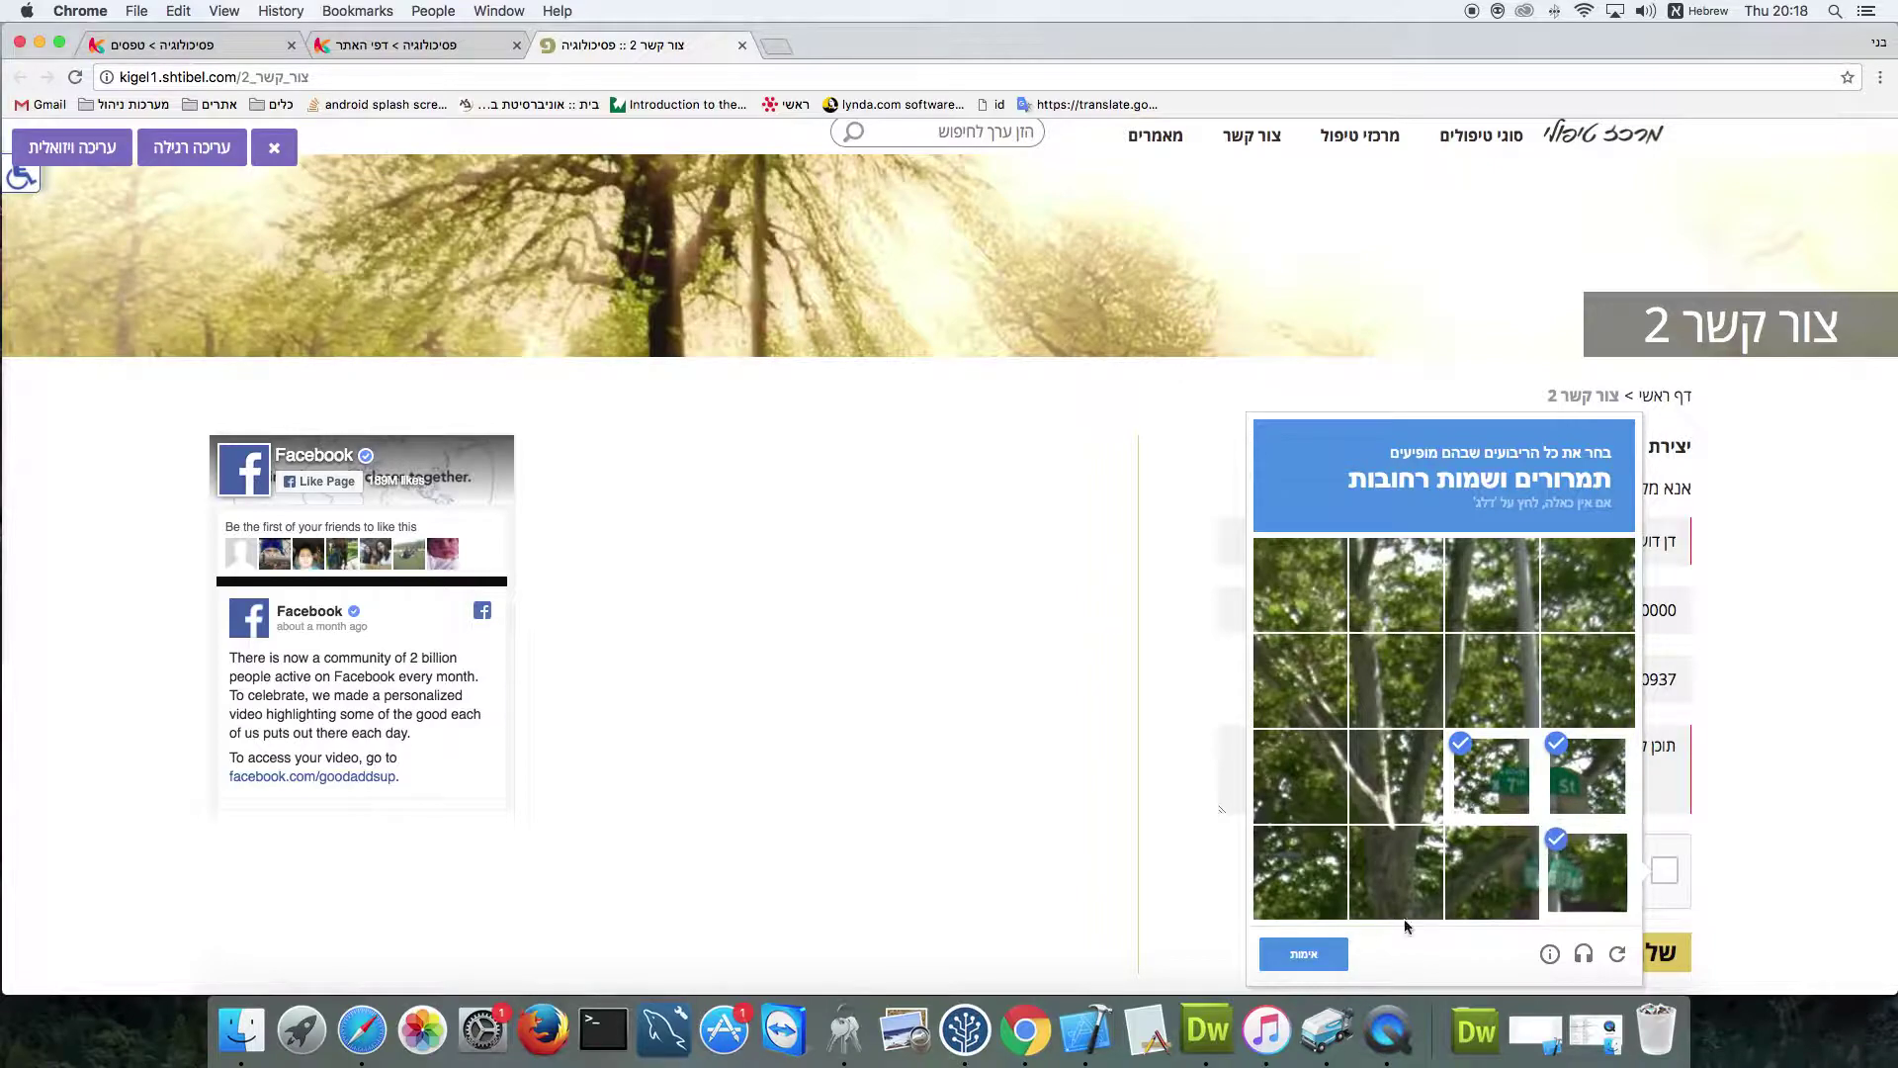
click(1286, 958)
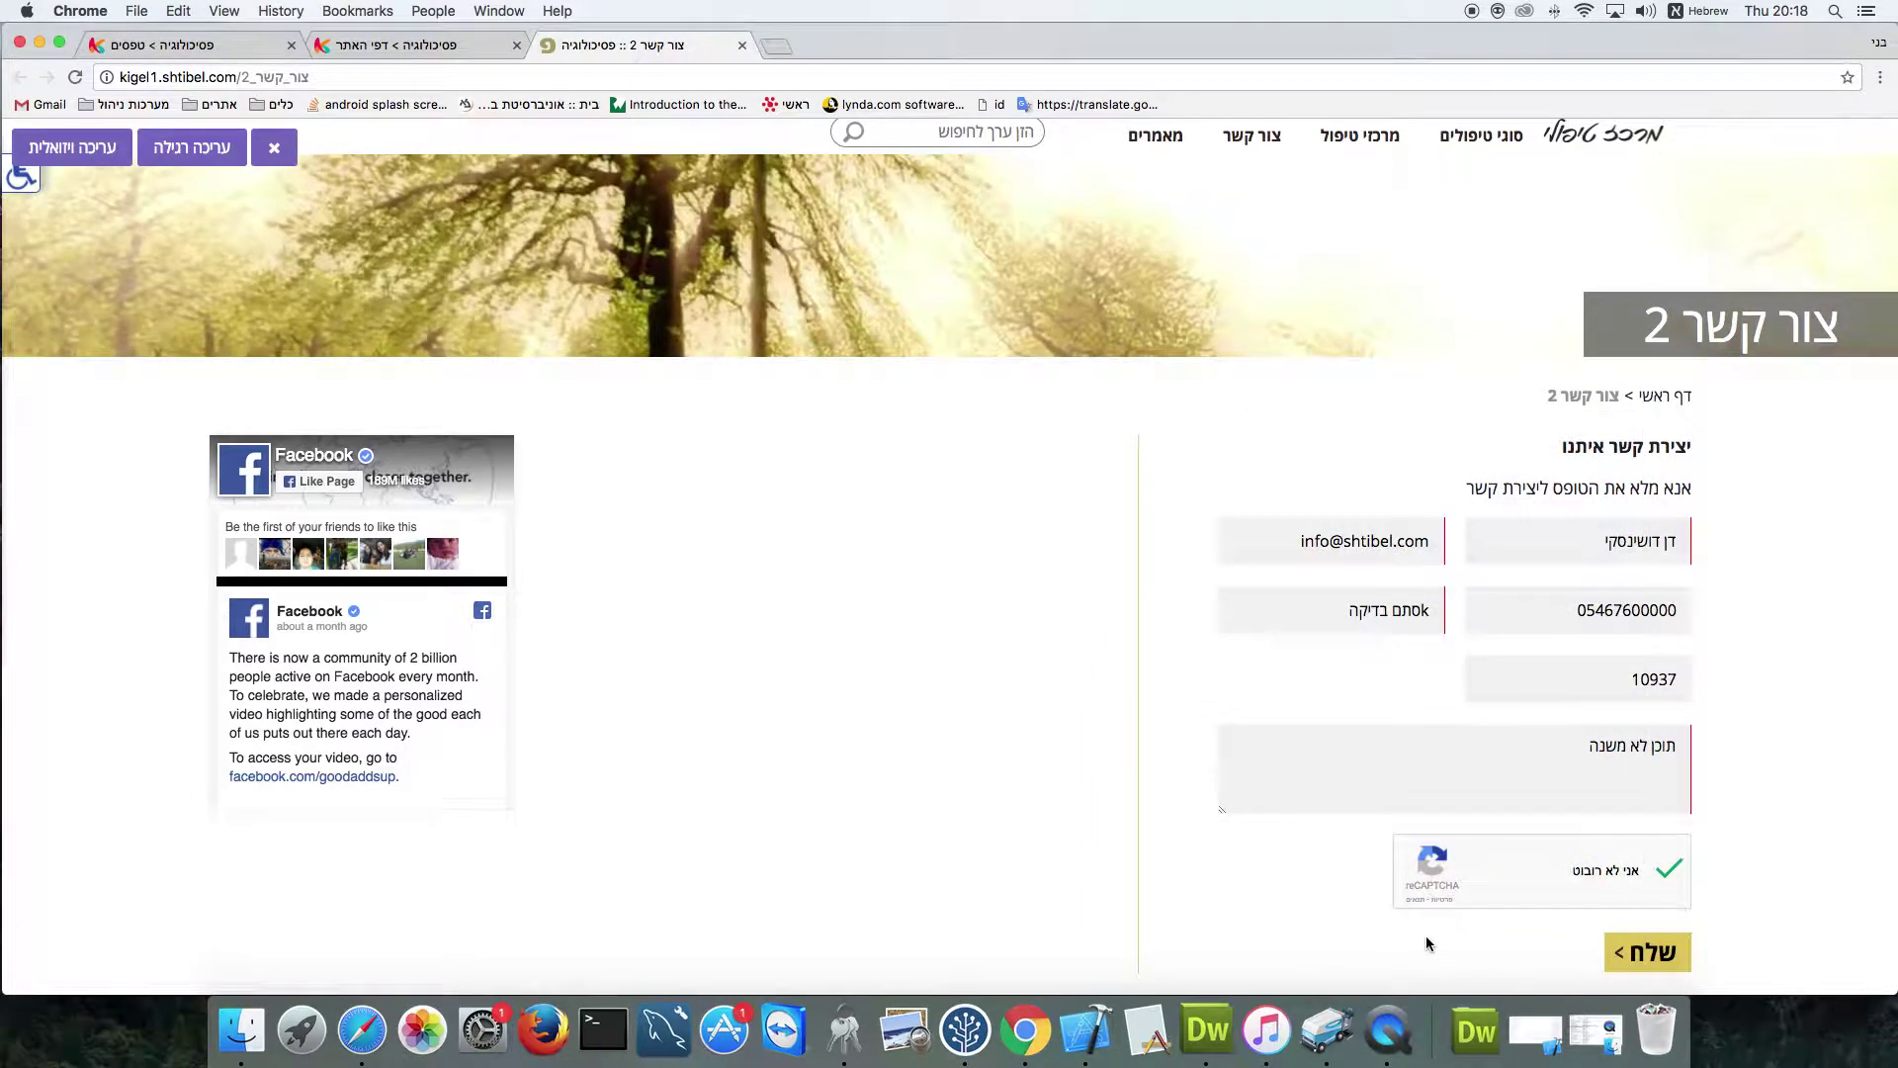
click(1641, 957)
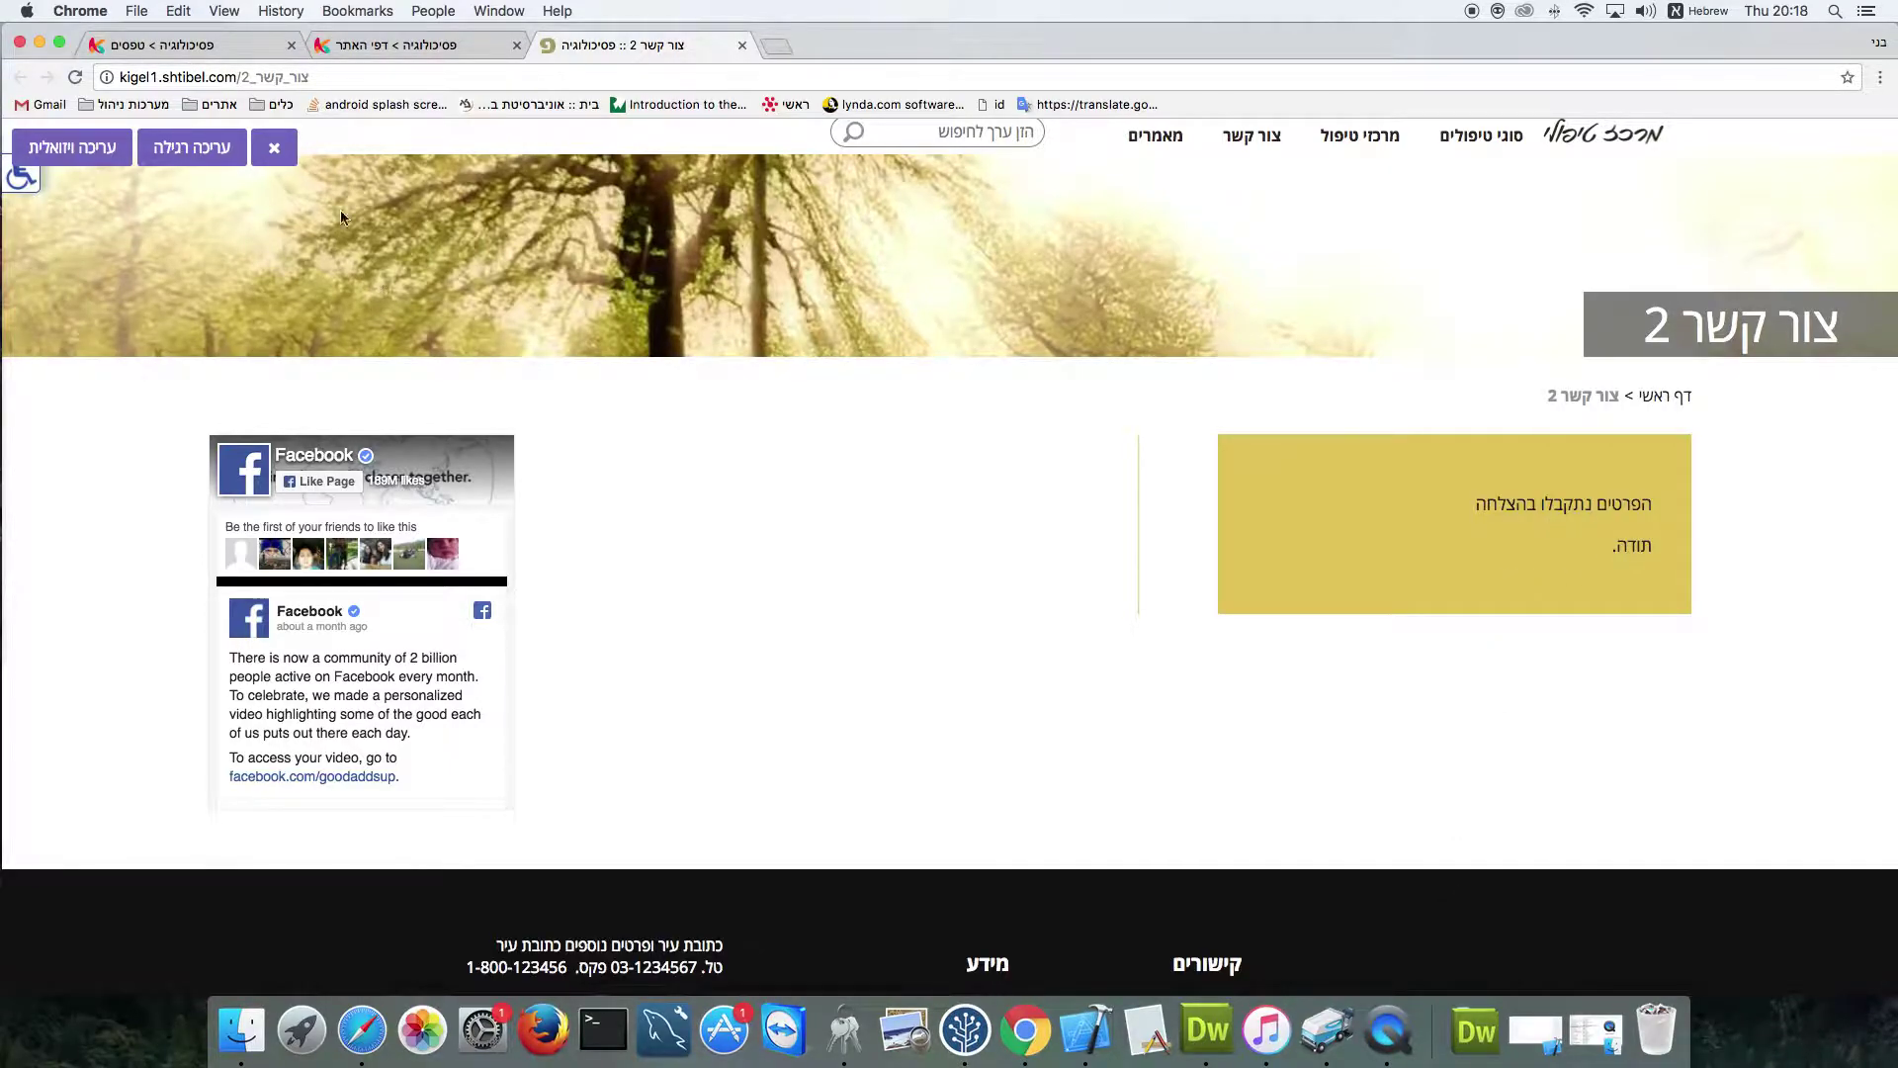
Return to the admin's לוח ראשי dashboard and scroll down to the new submission with product 10937
click(233, 50)
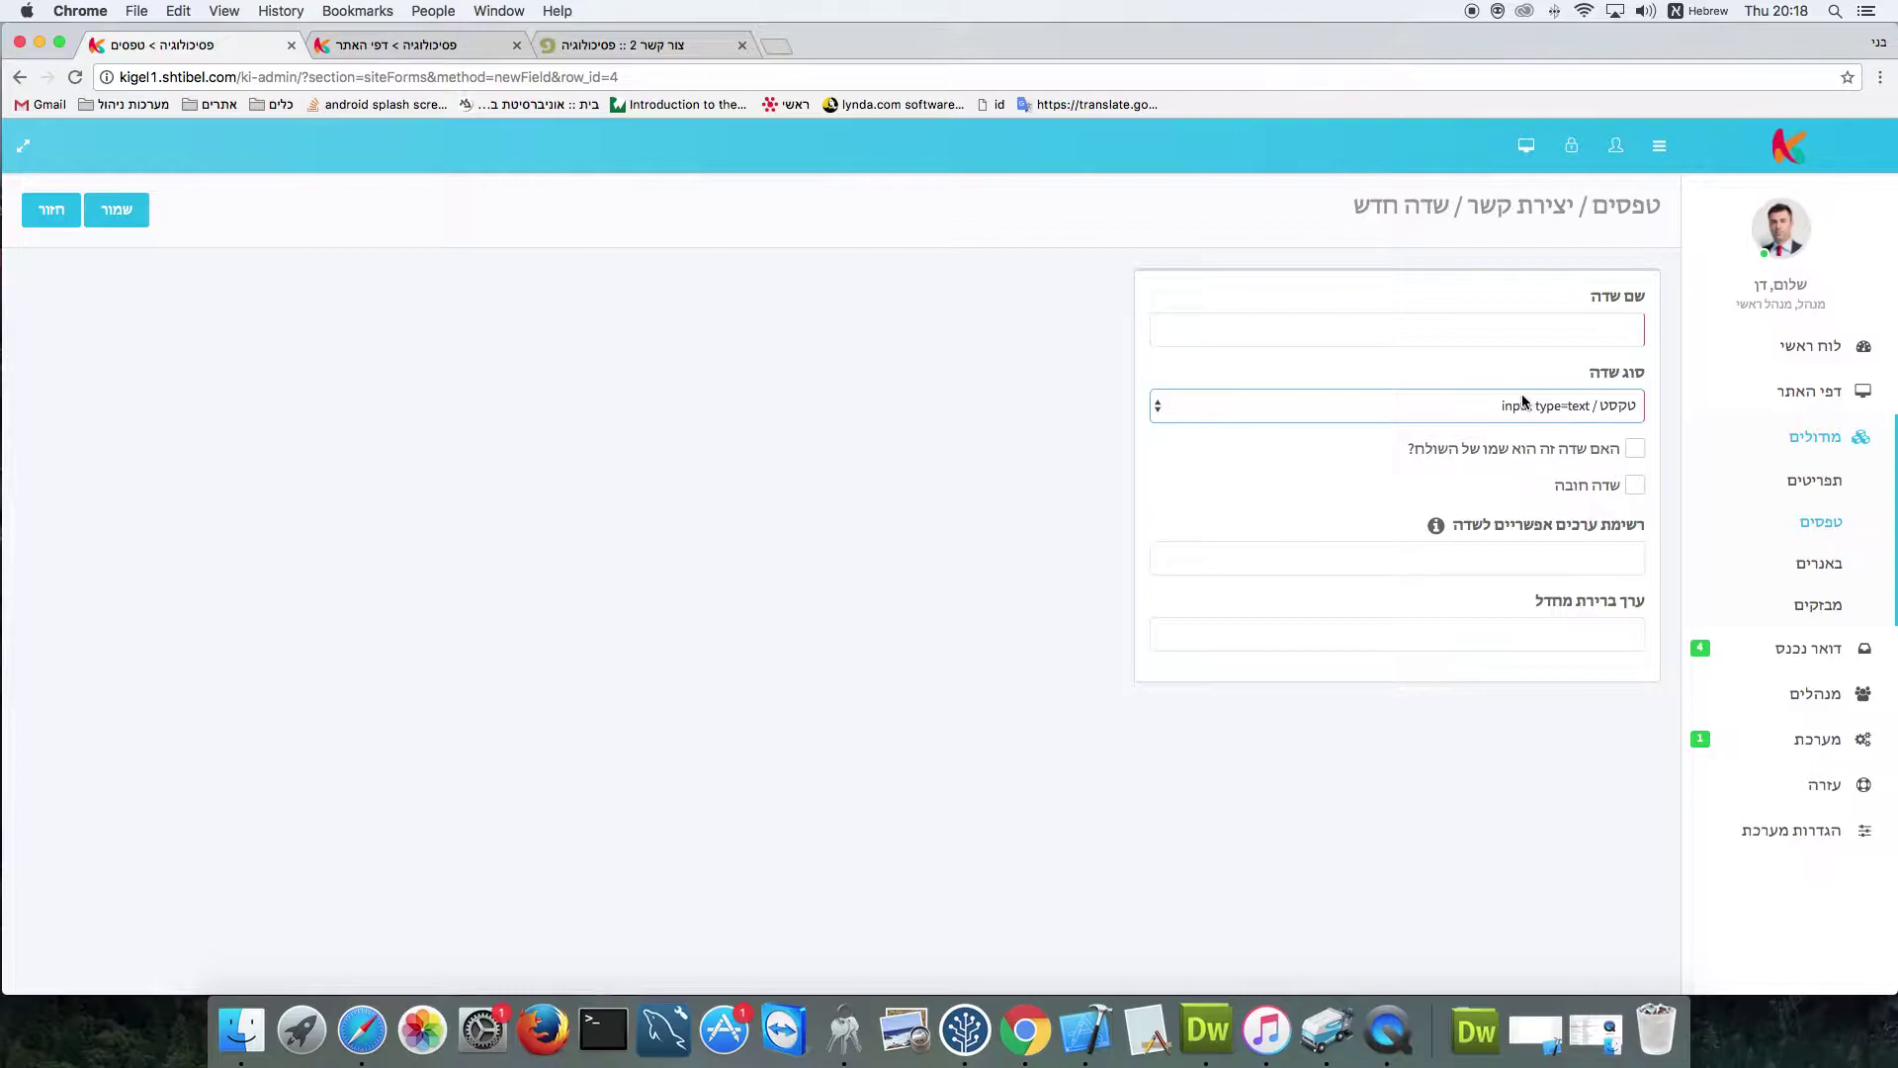
click(51, 210)
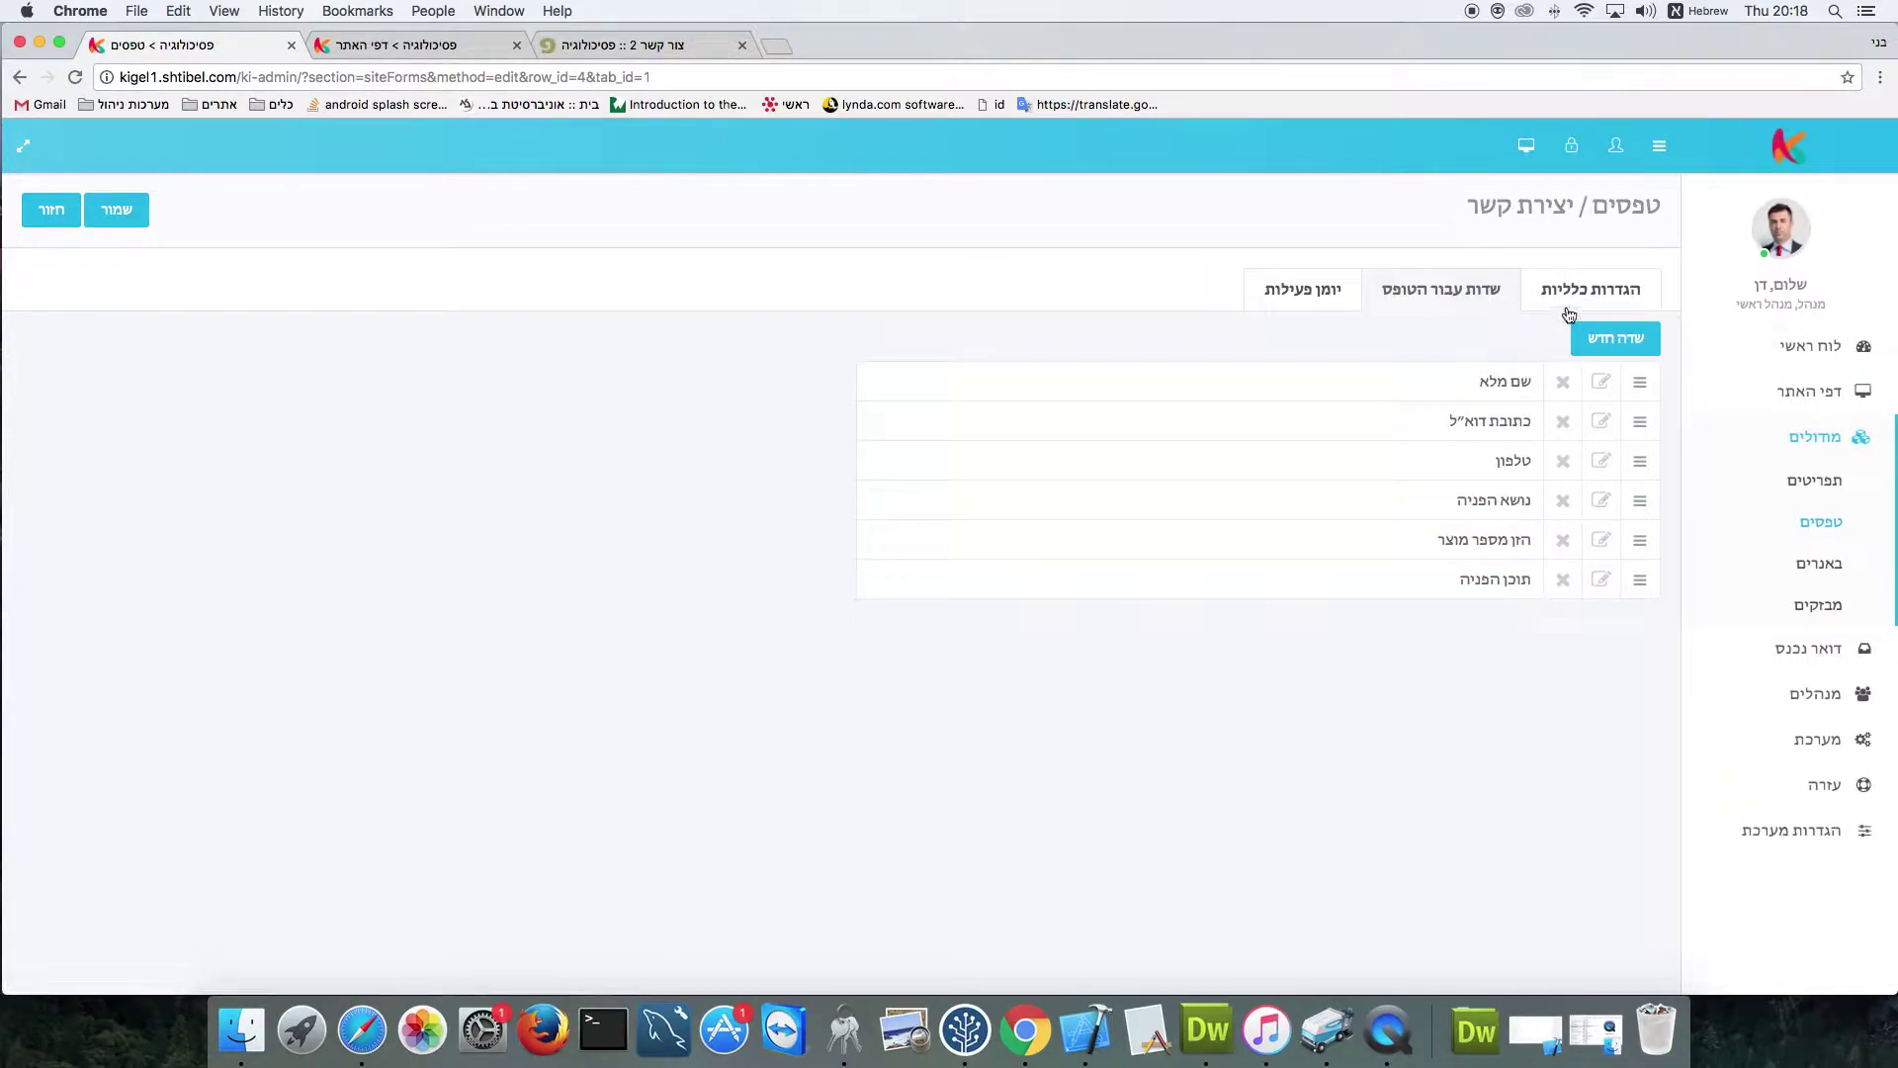
click(1568, 306)
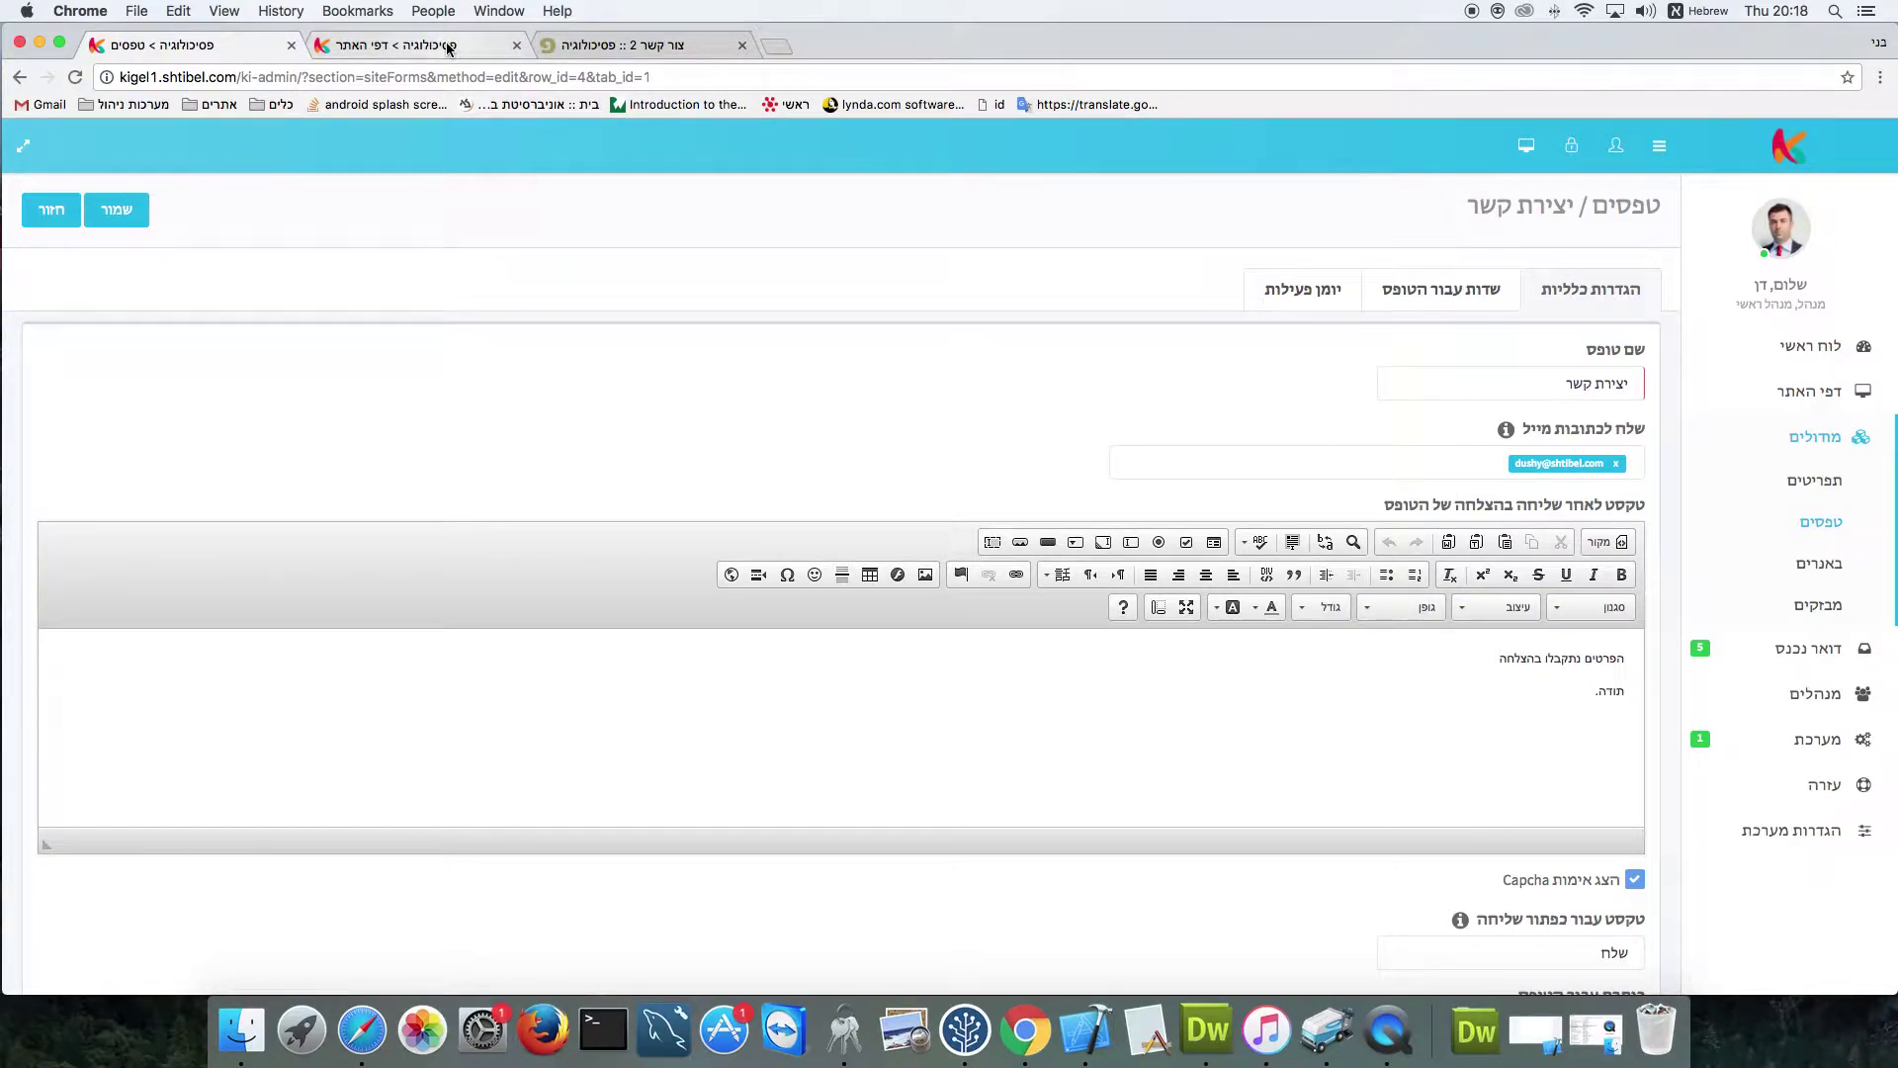
click(1806, 354)
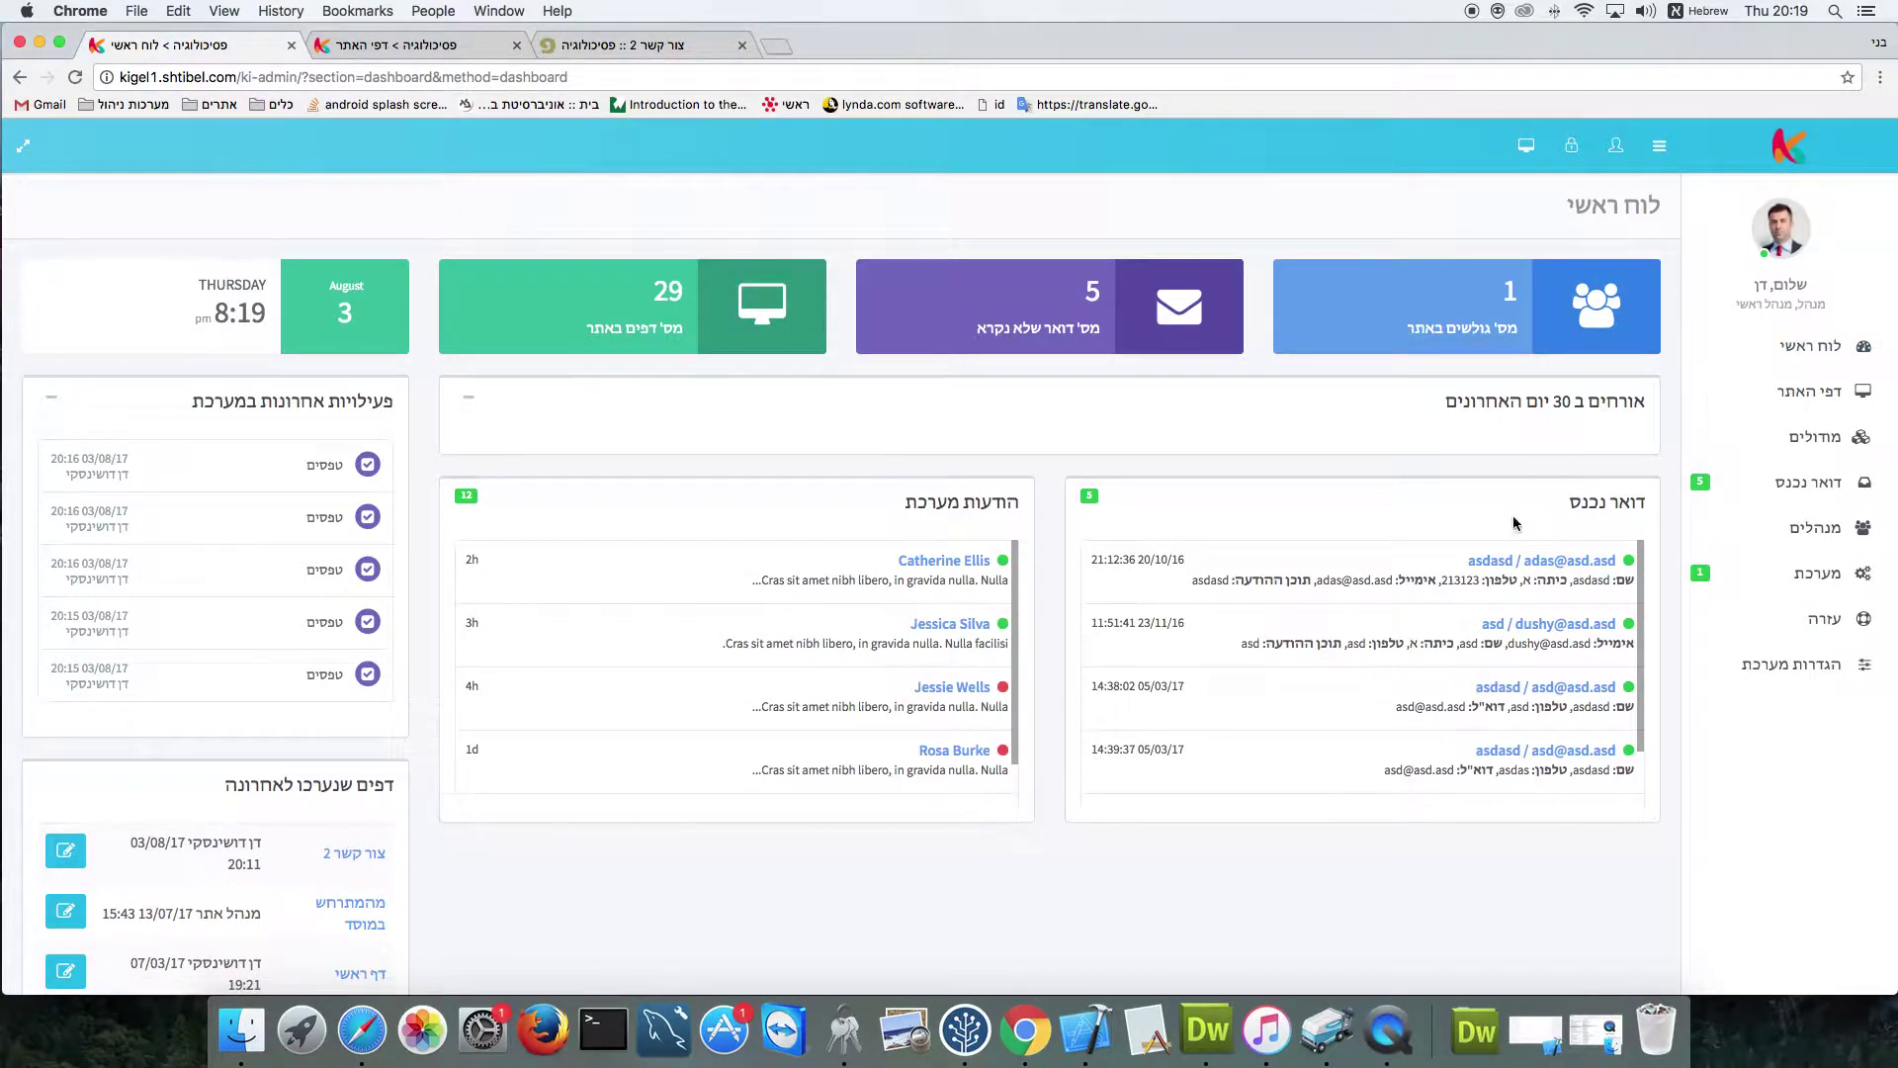
scroll(1469, 623, down, 2)
scroll(1465, 637, down, 1)
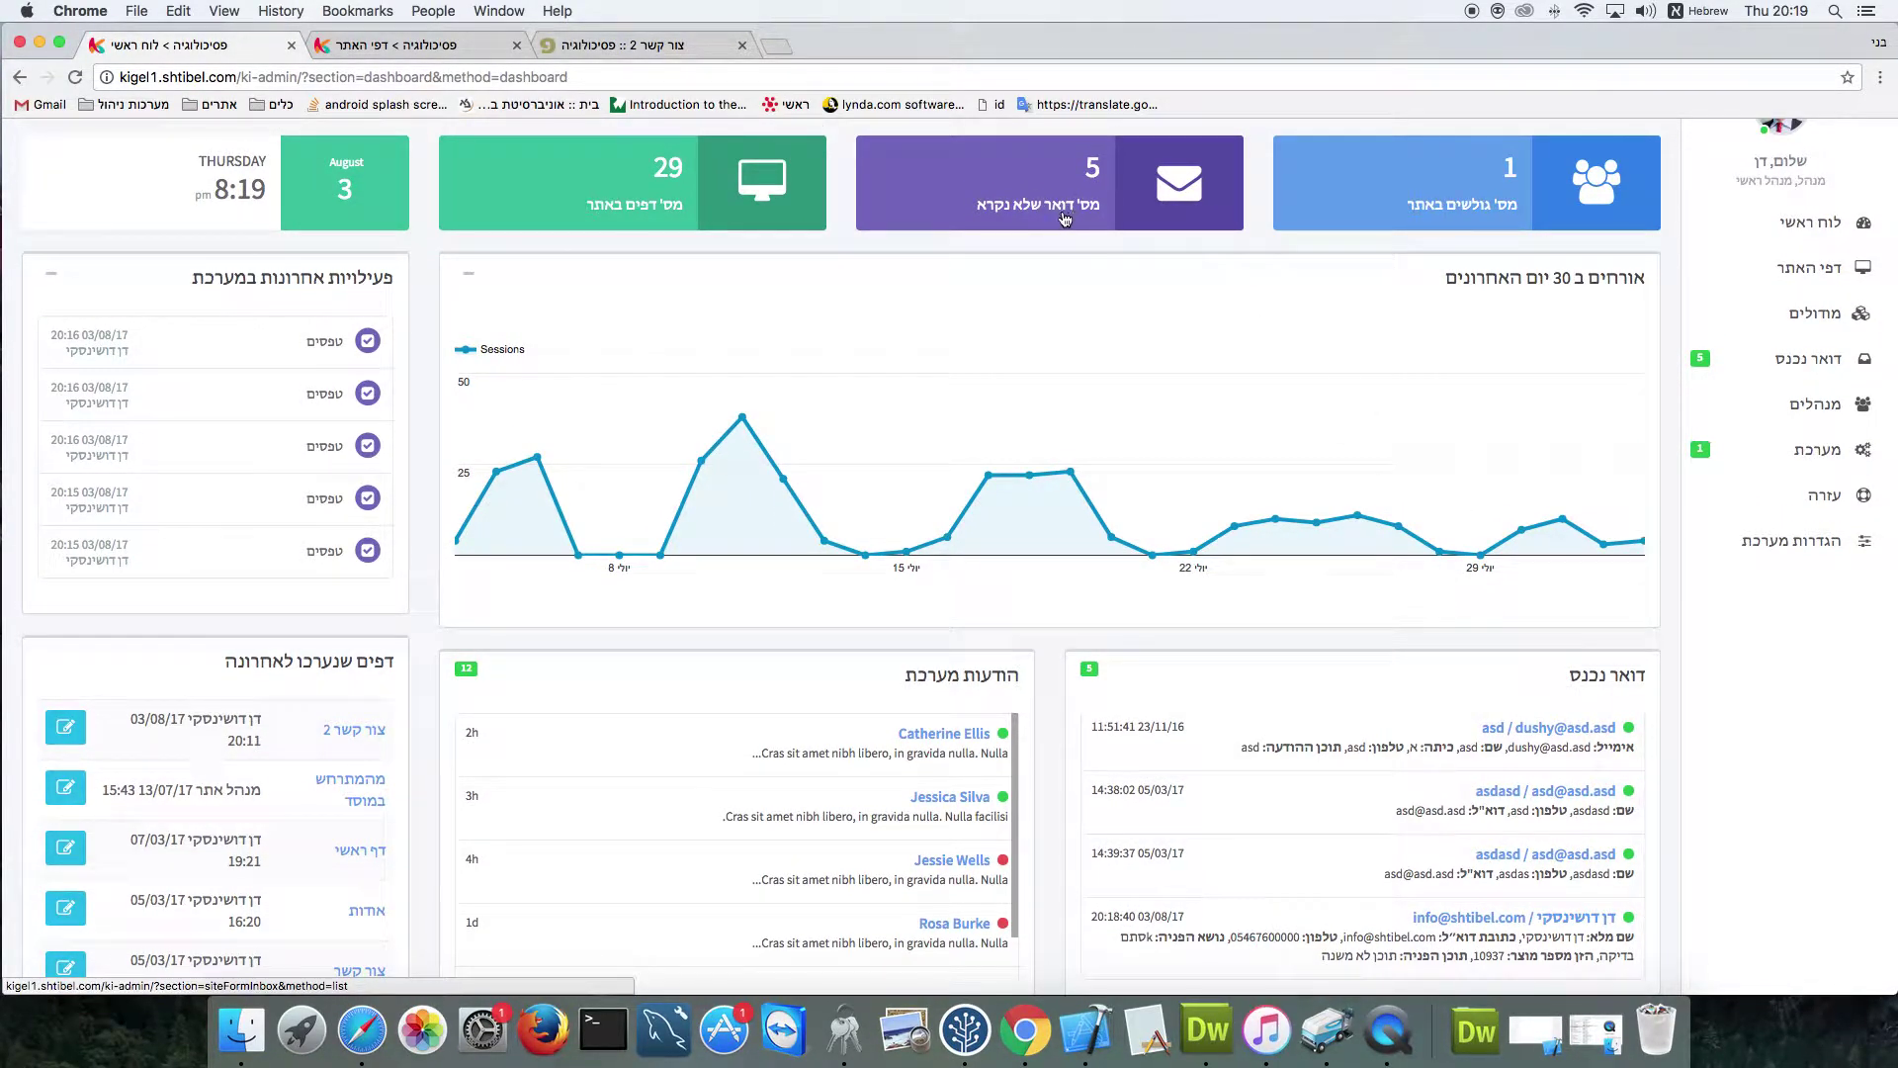
scroll(1623, 620, down, 2)
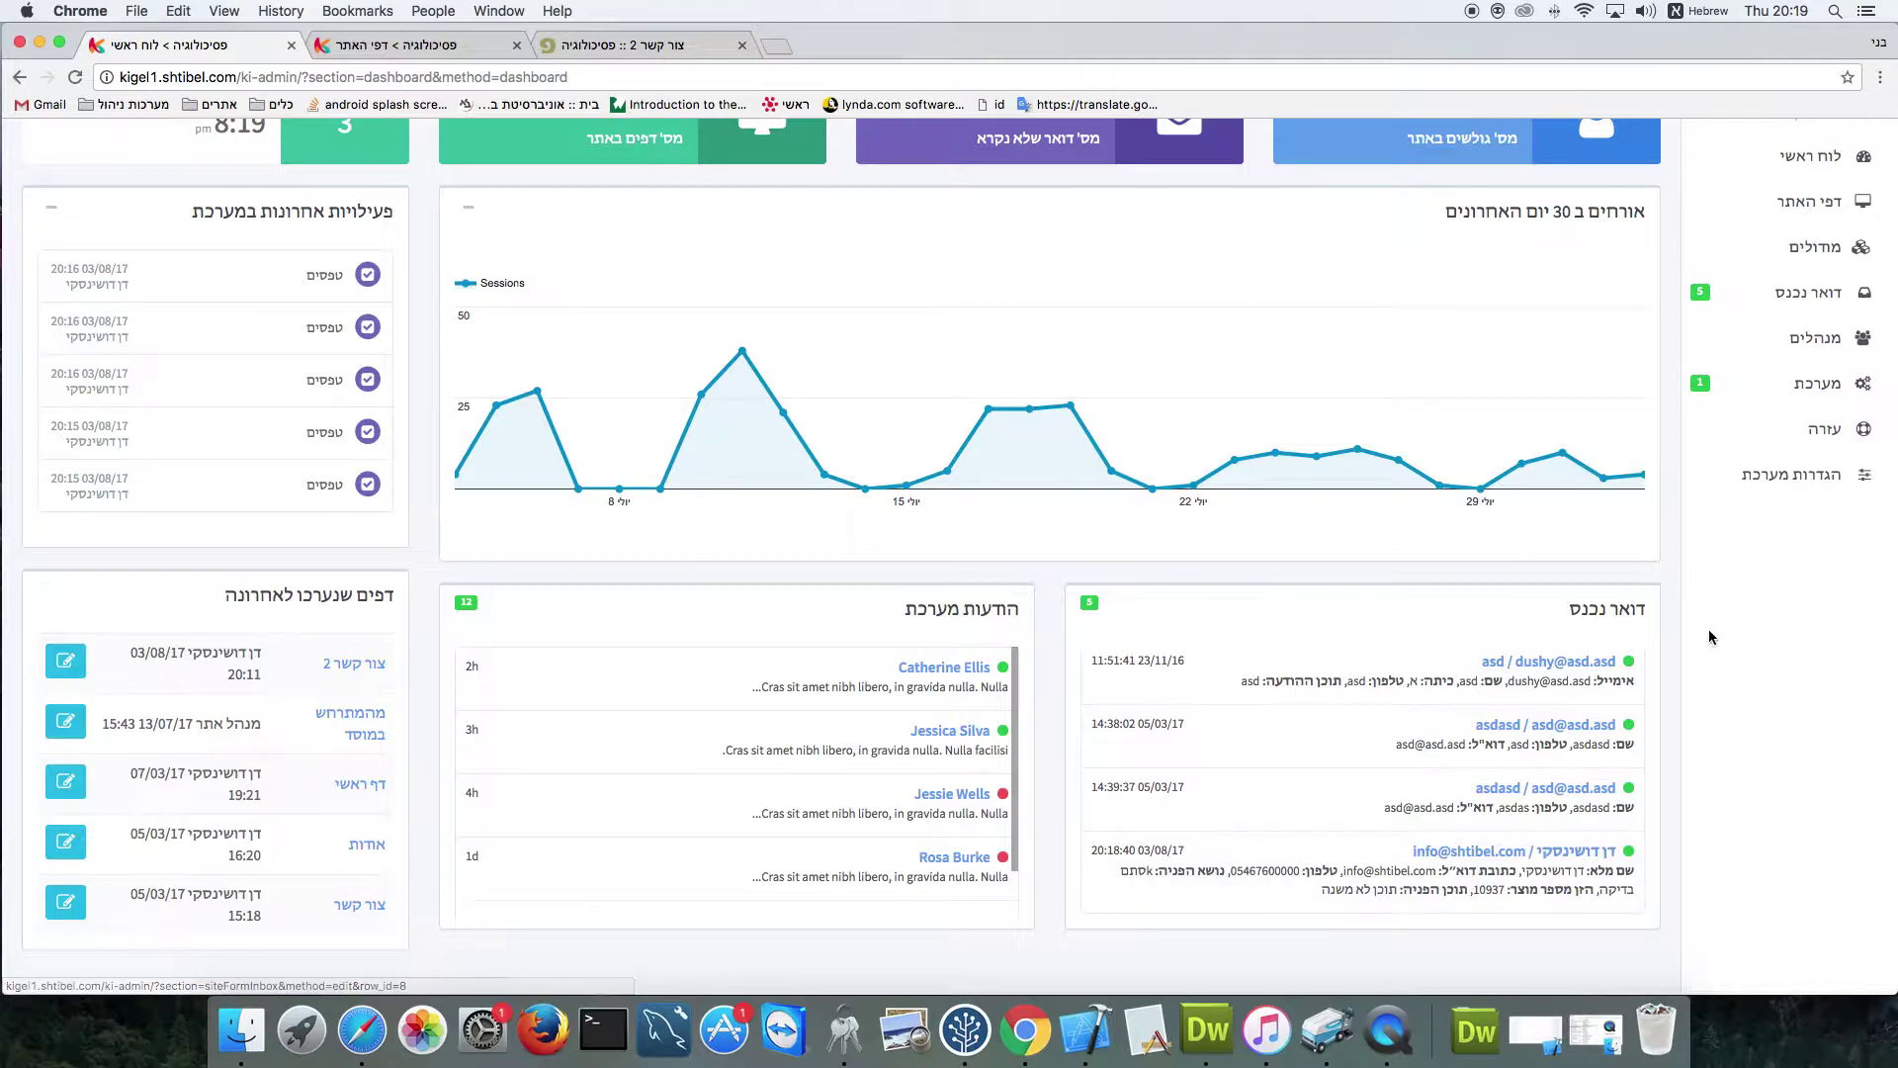
Open incoming message #11 from דואר נכנס and start a reply with השב
click(1808, 293)
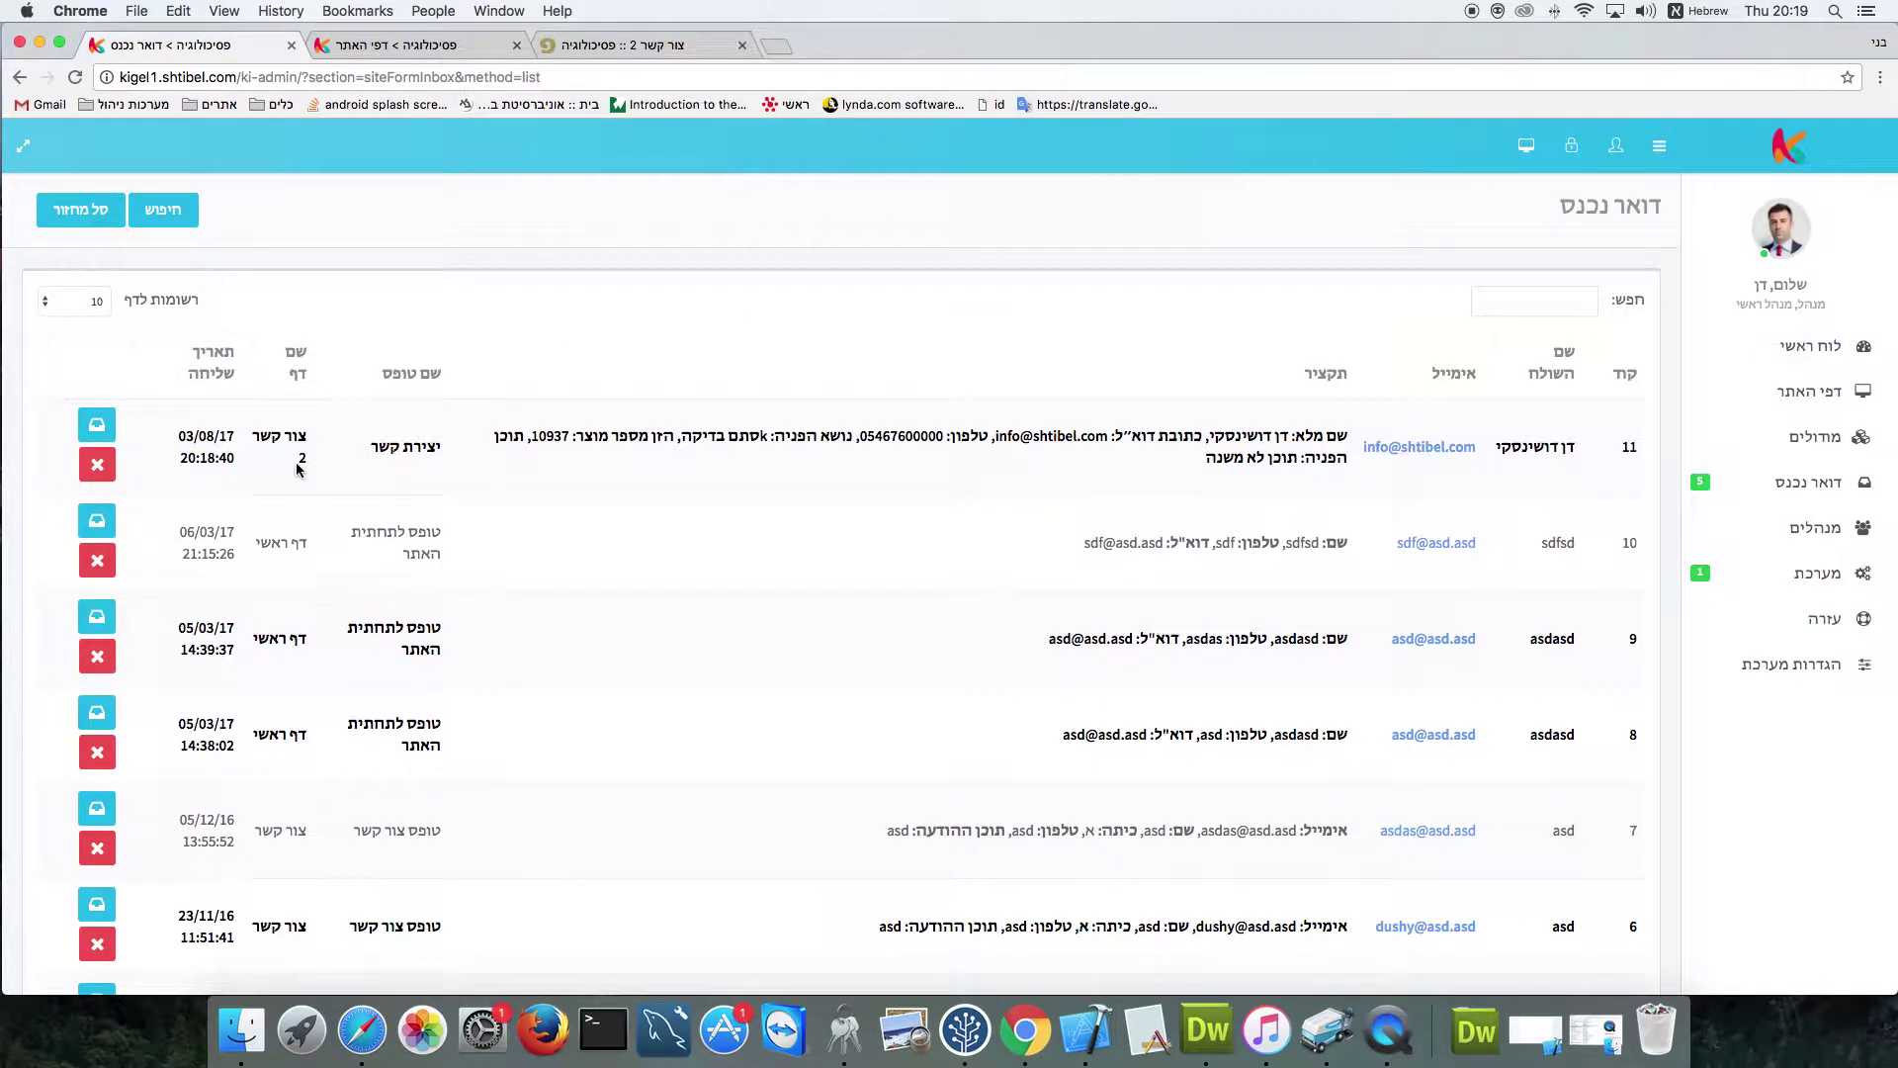
click(100, 436)
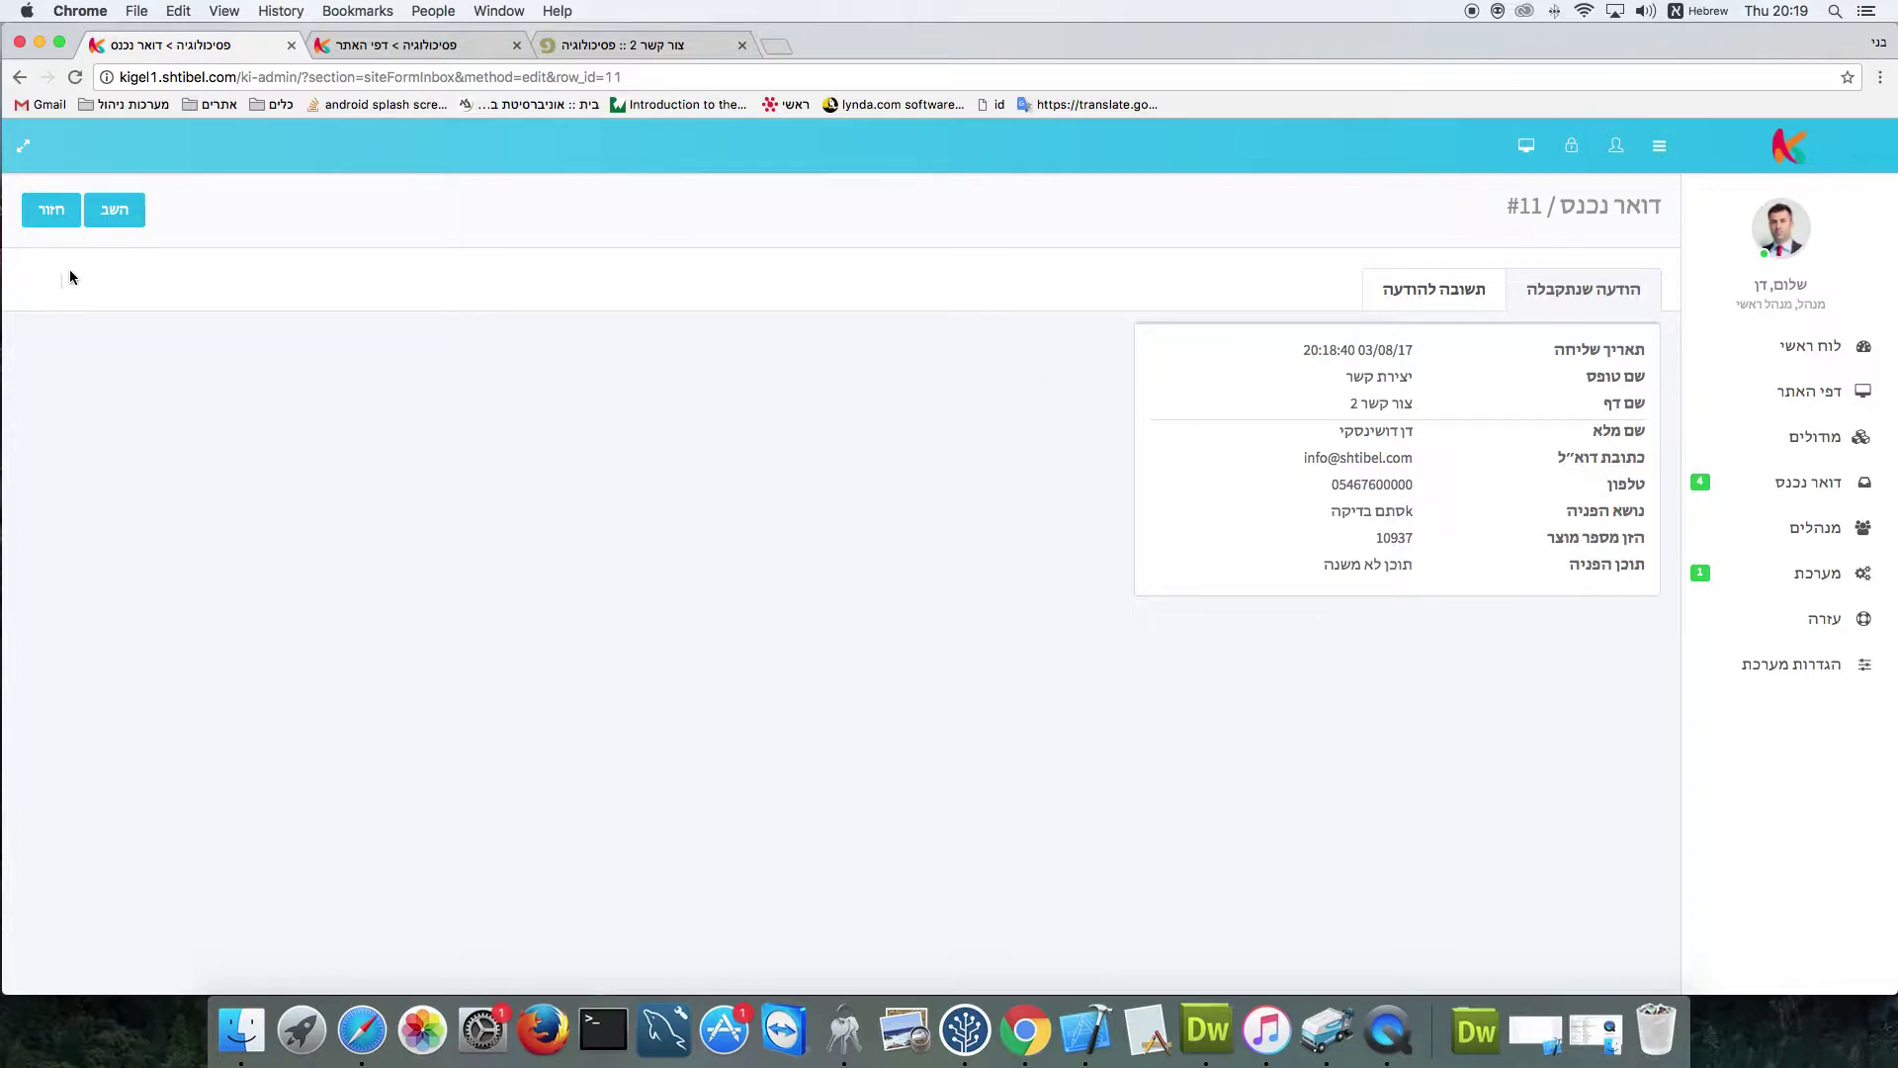
click(117, 217)
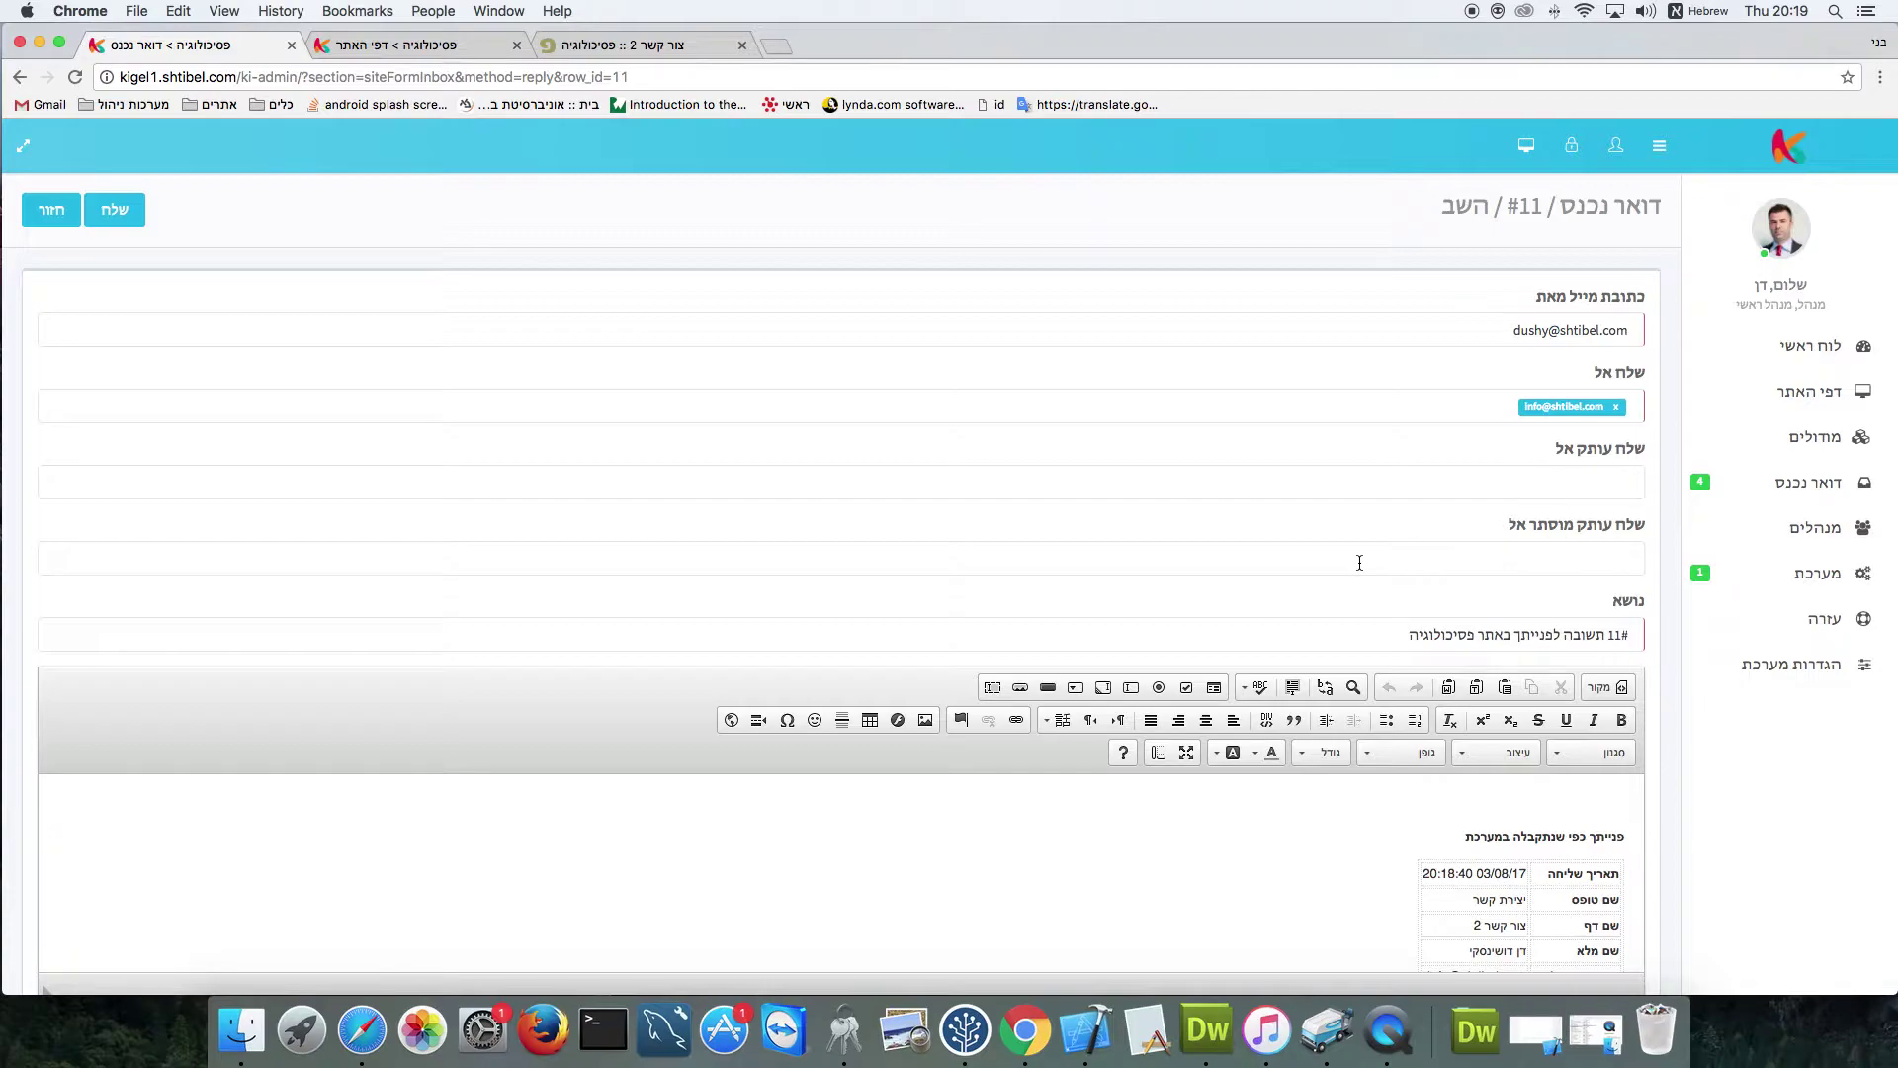
scroll(1361, 561, down, 2)
scroll(1361, 562, up, 2)
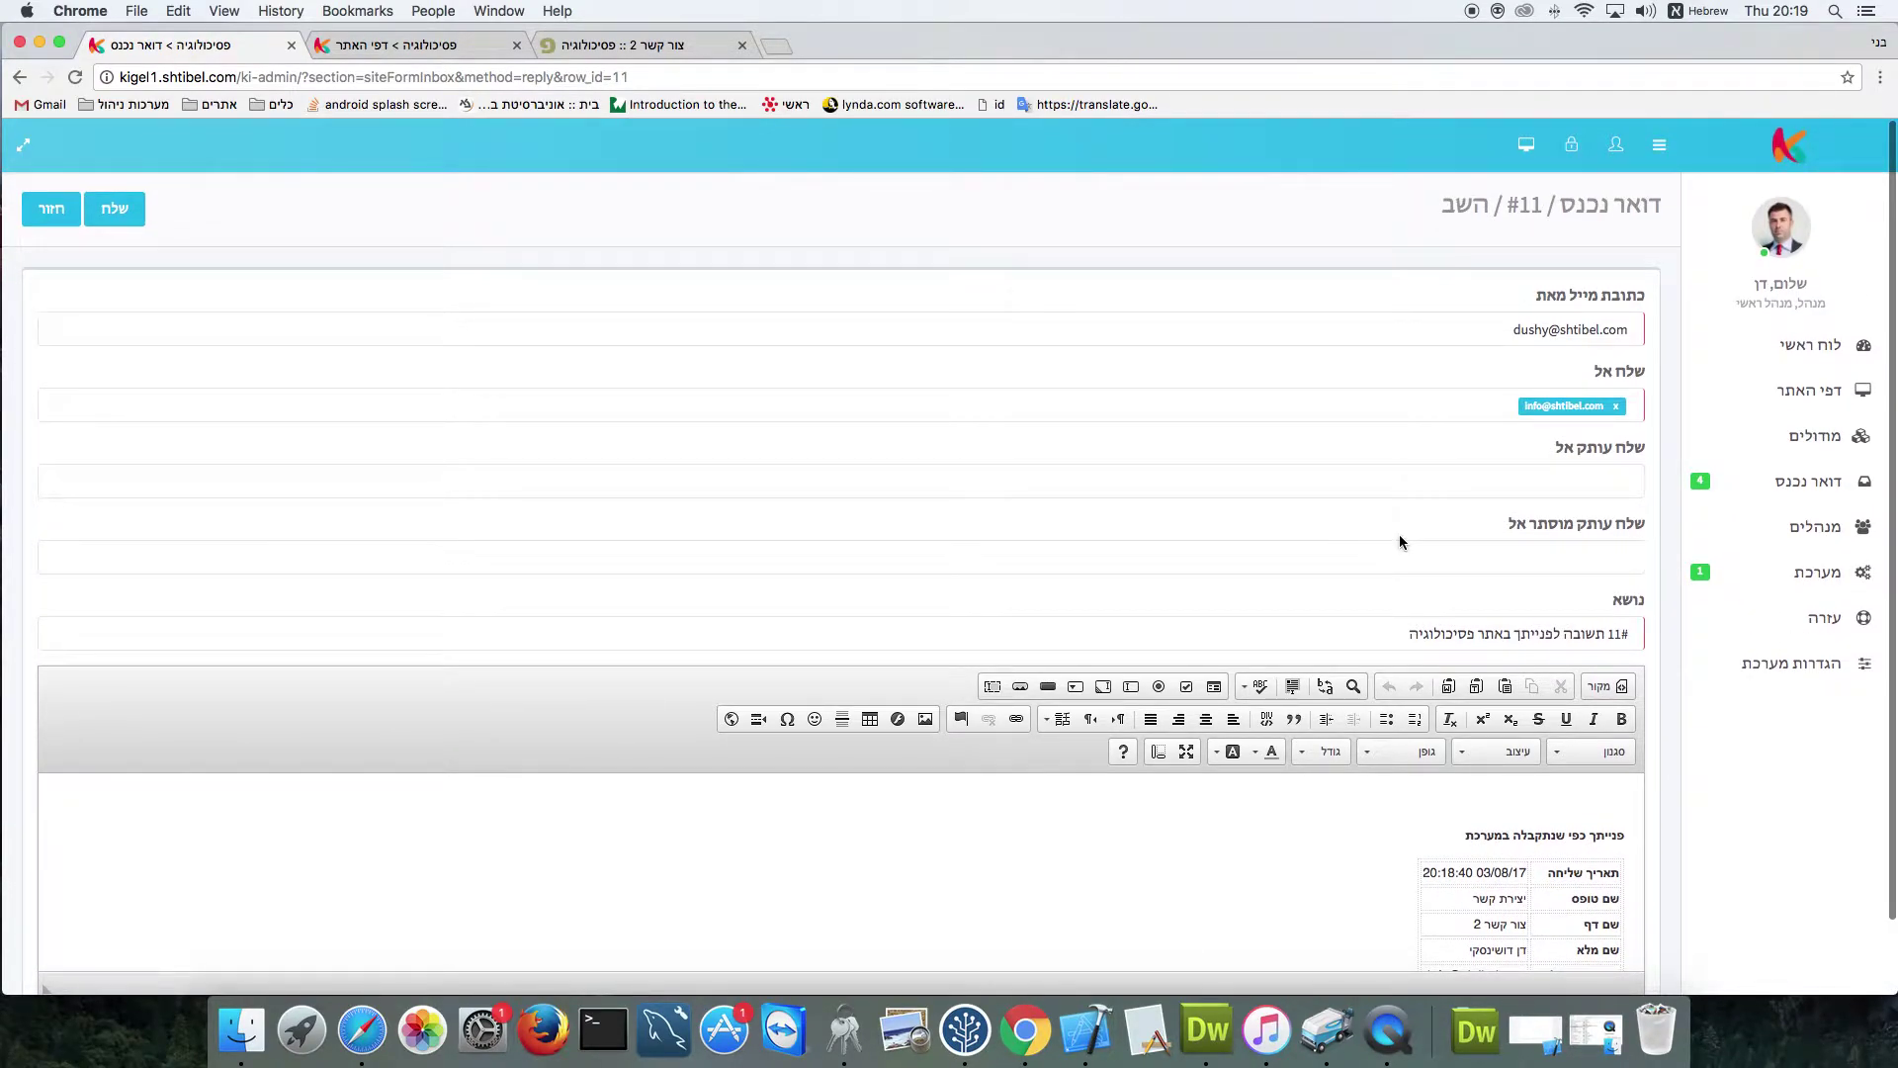
Open Gmail in a new tab and sign in with the account e-mail and password
click(779, 46)
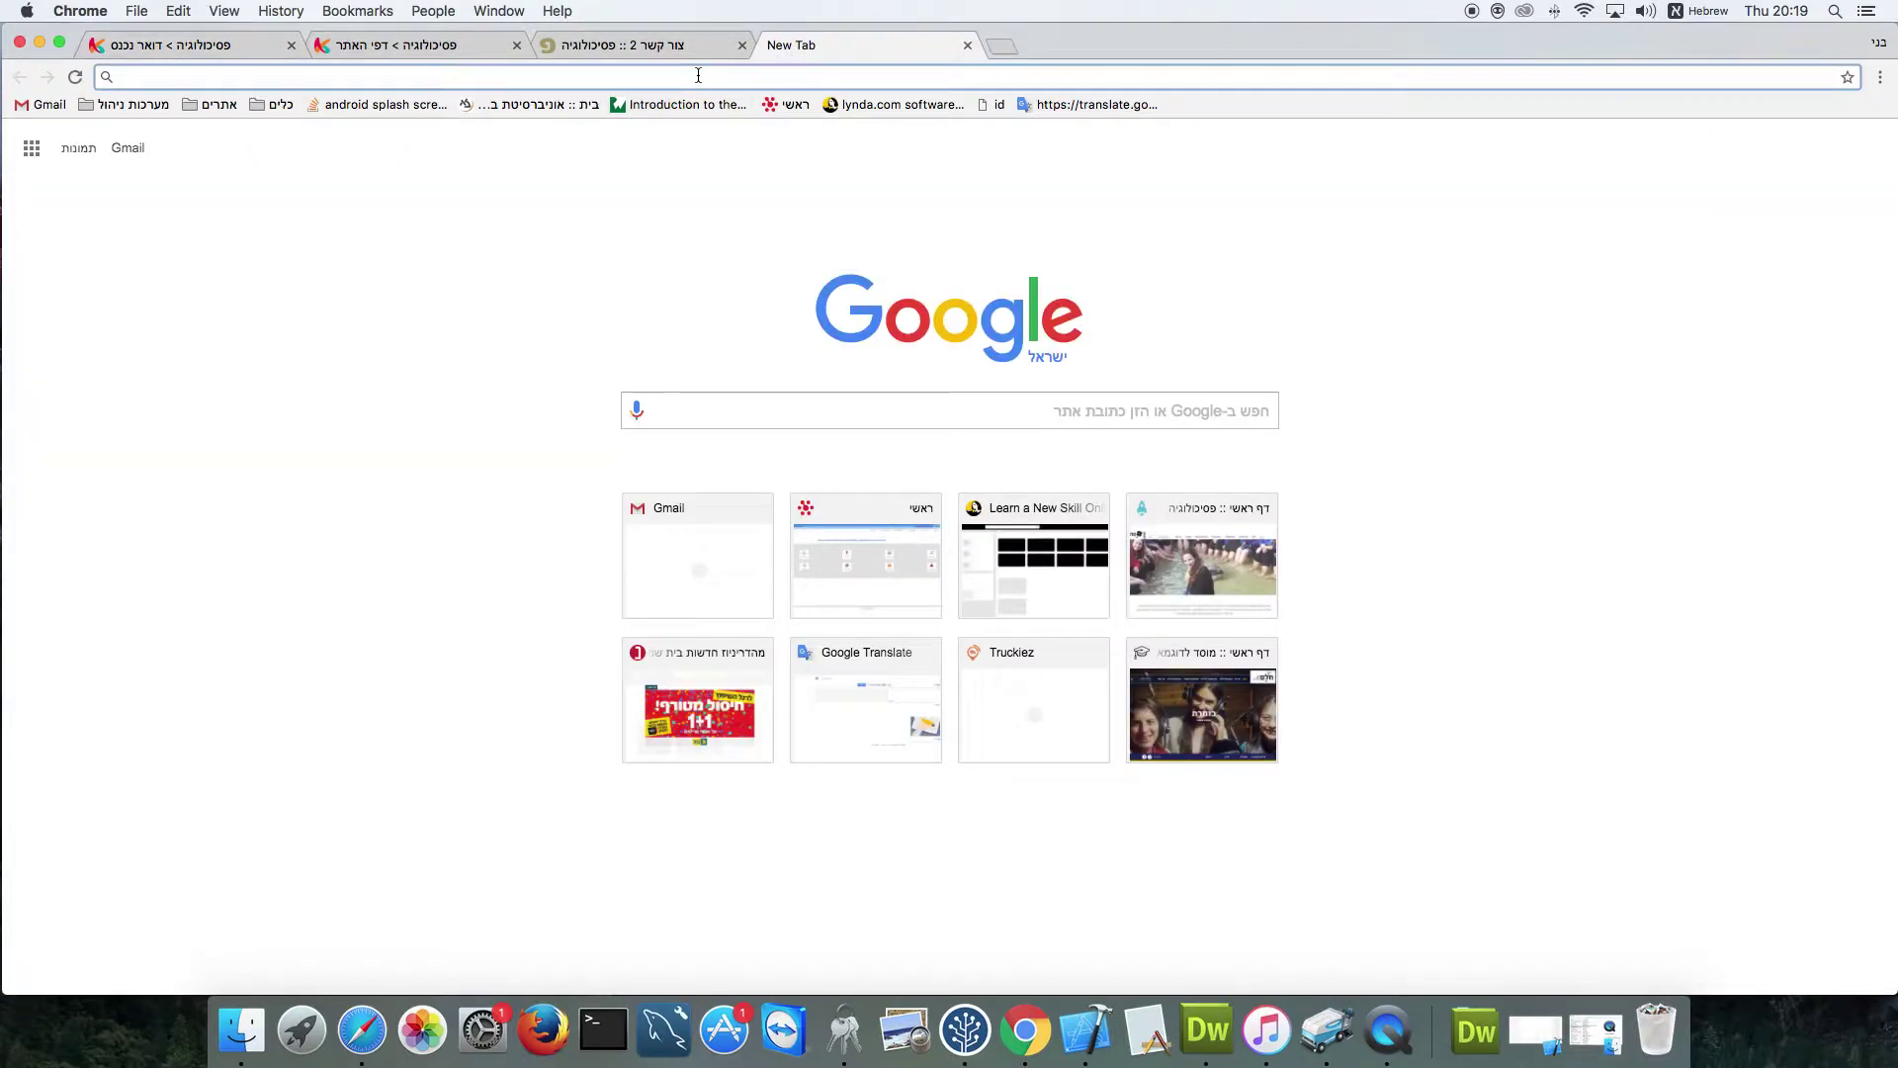
click(127, 150)
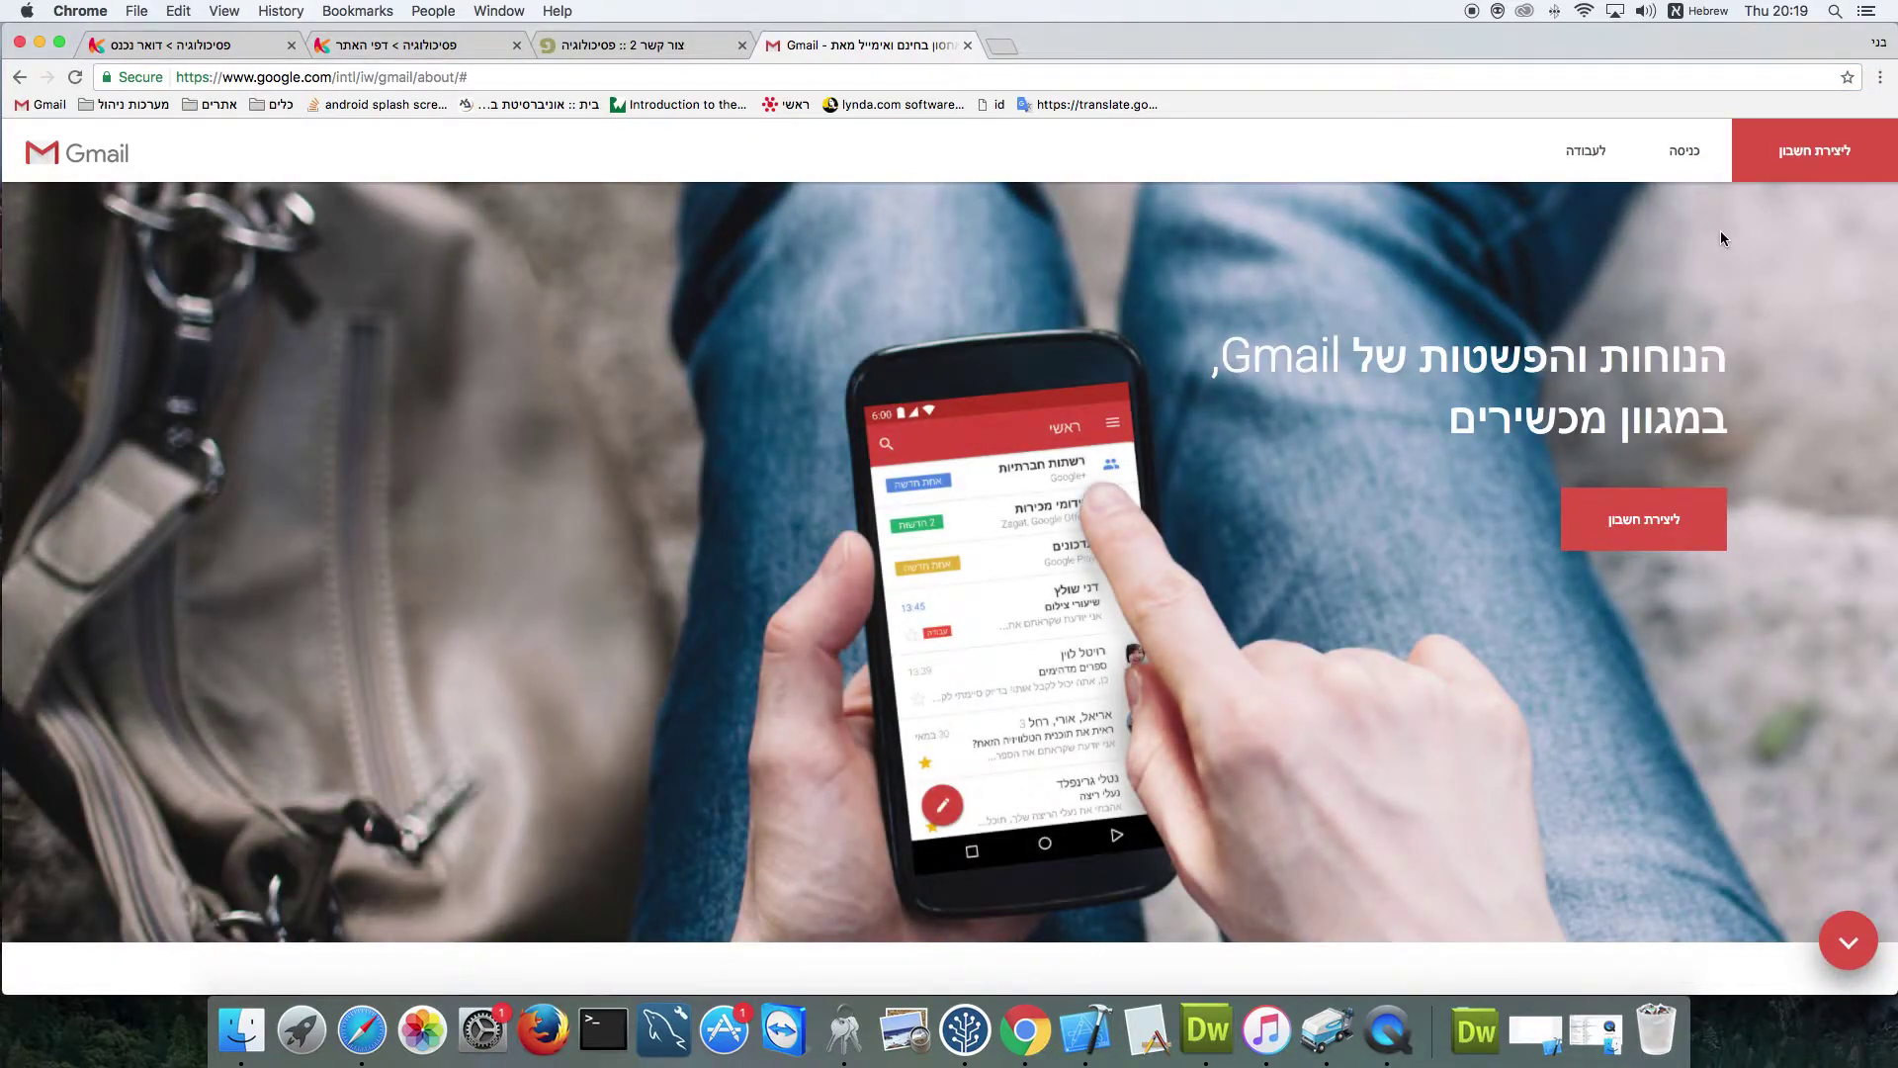
click(1685, 150)
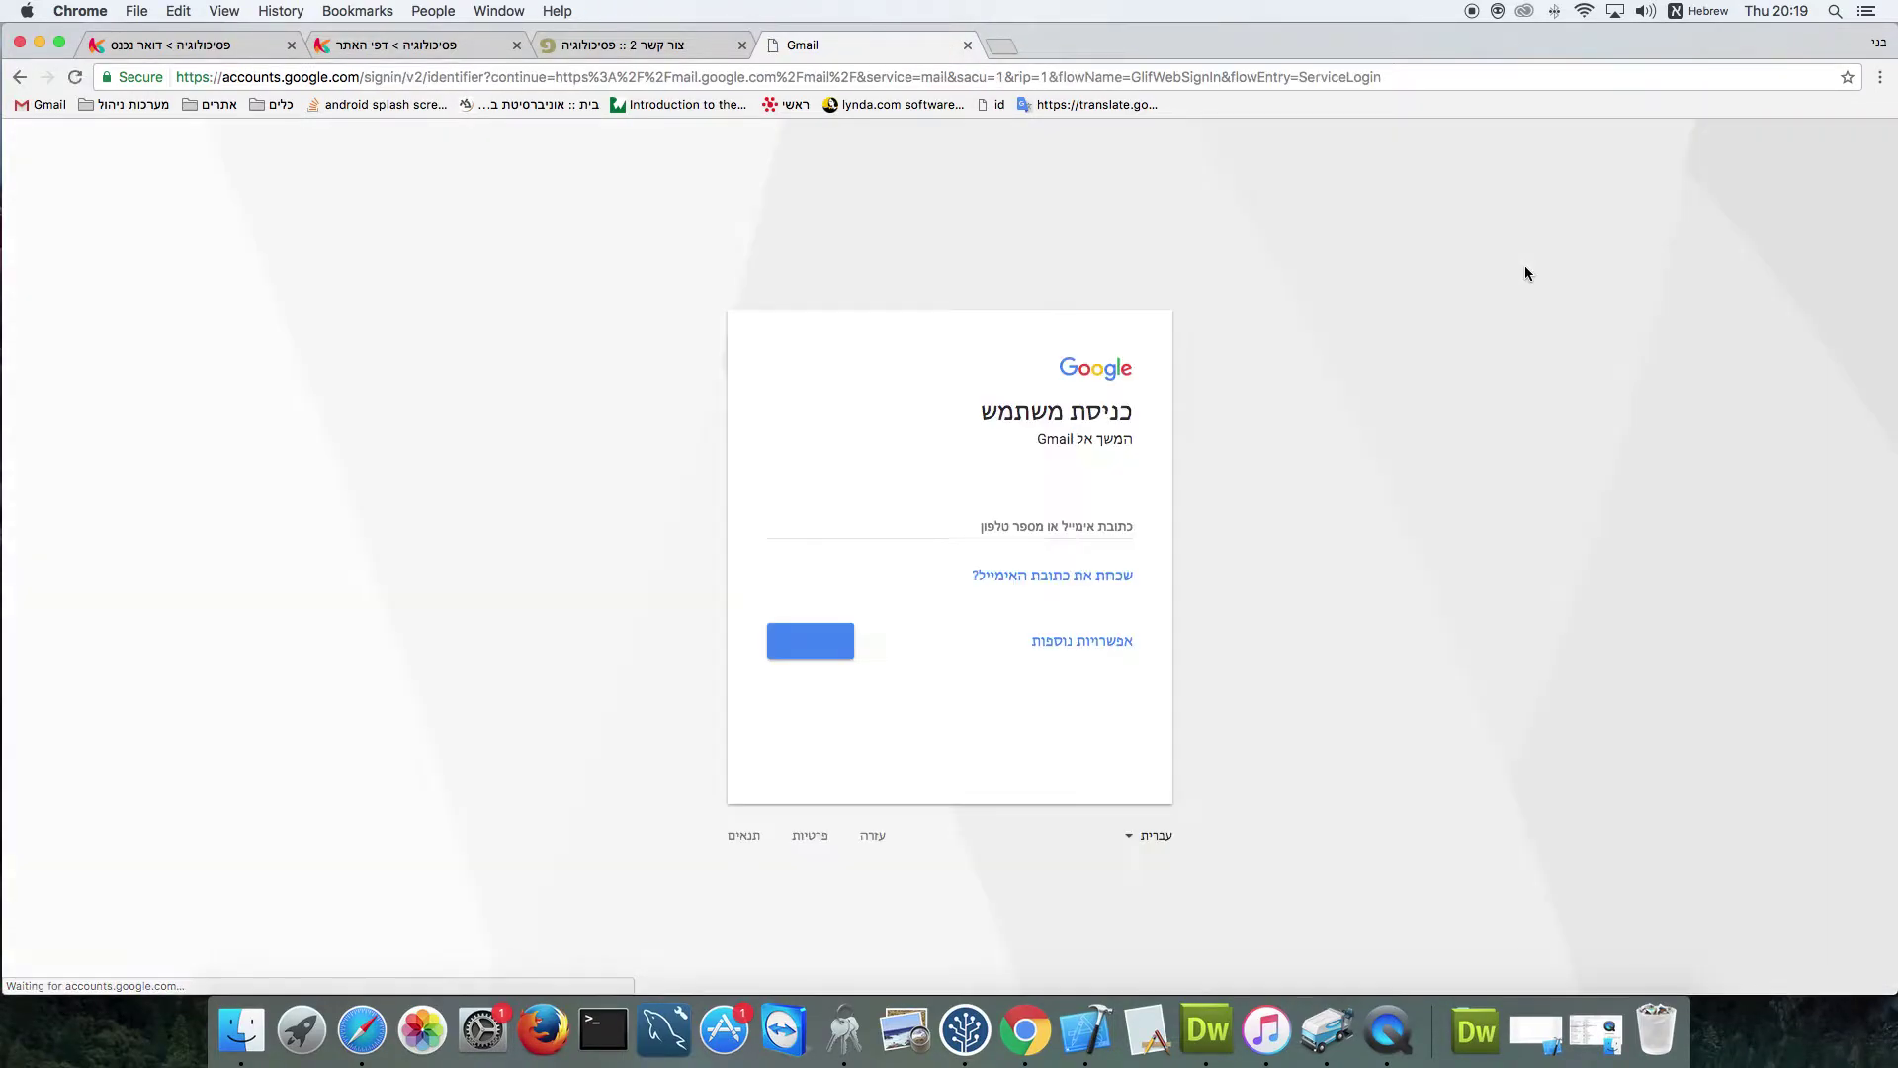
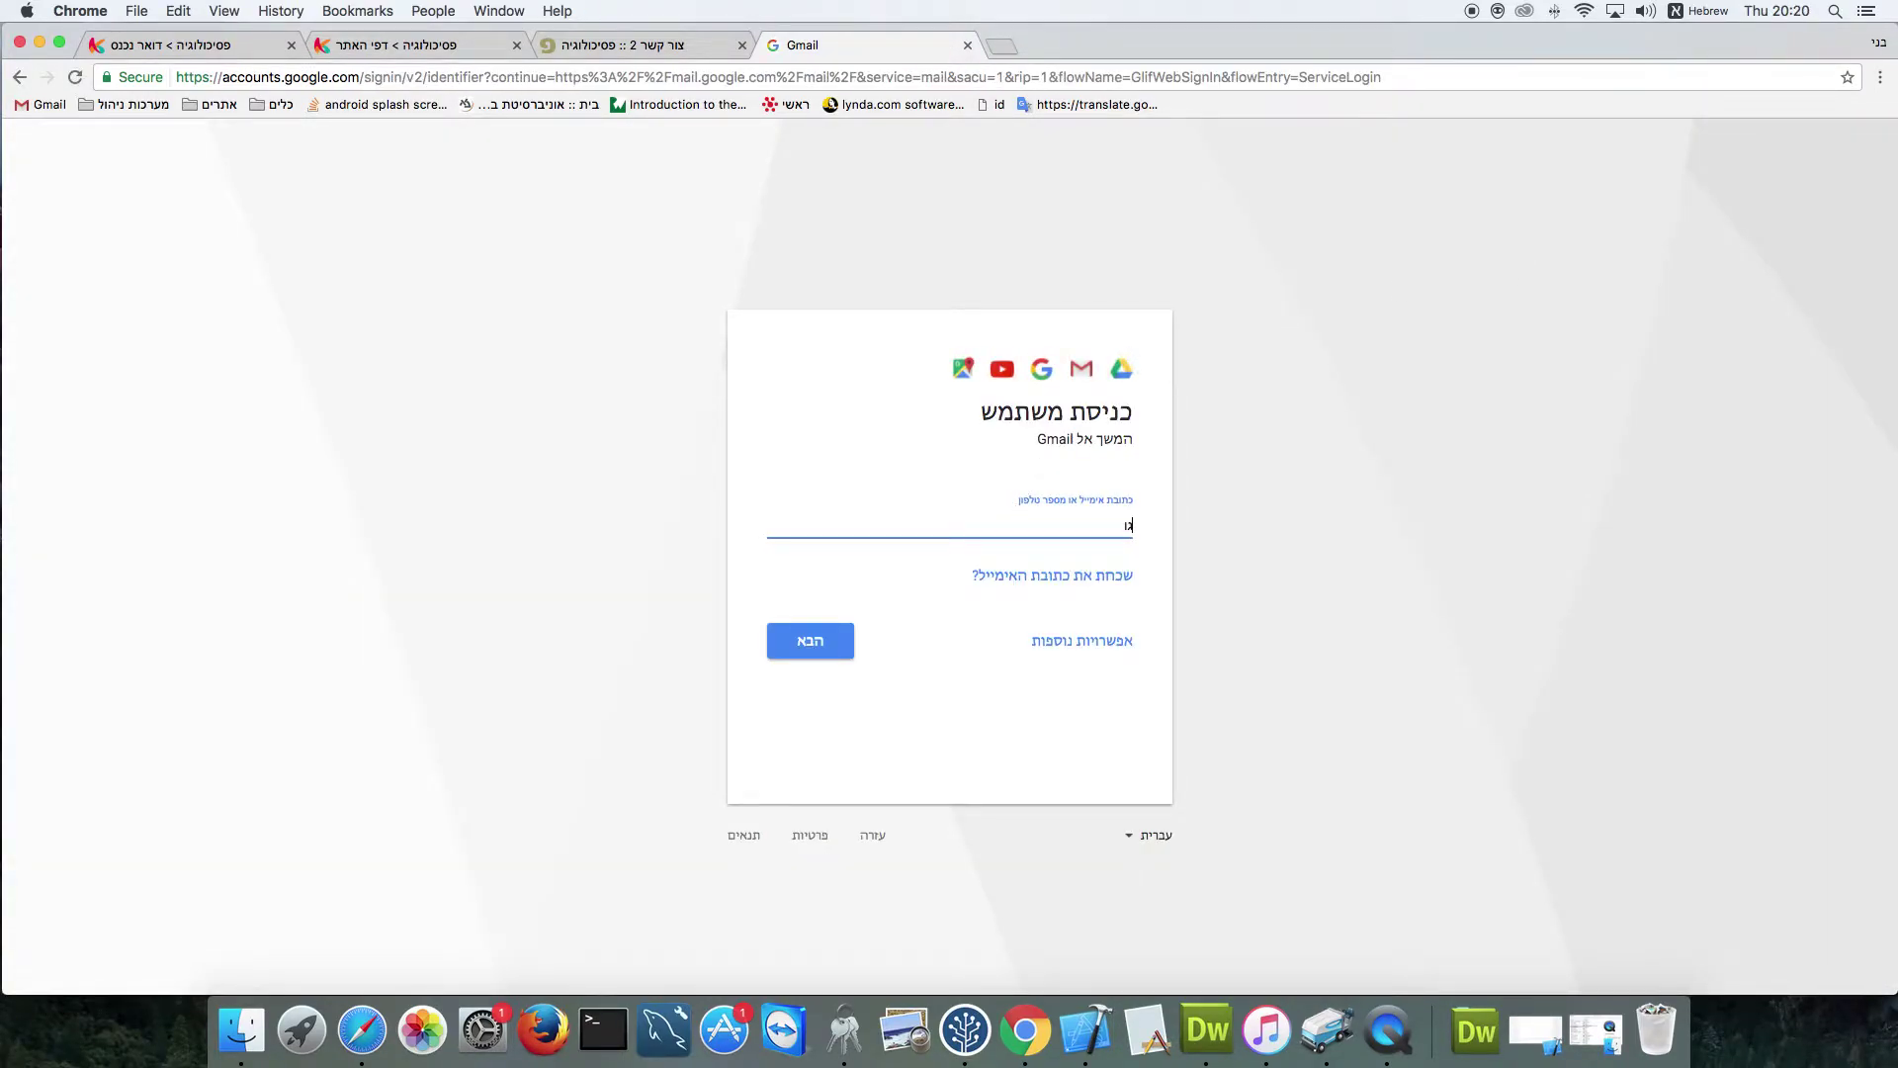
key(BackSpace)
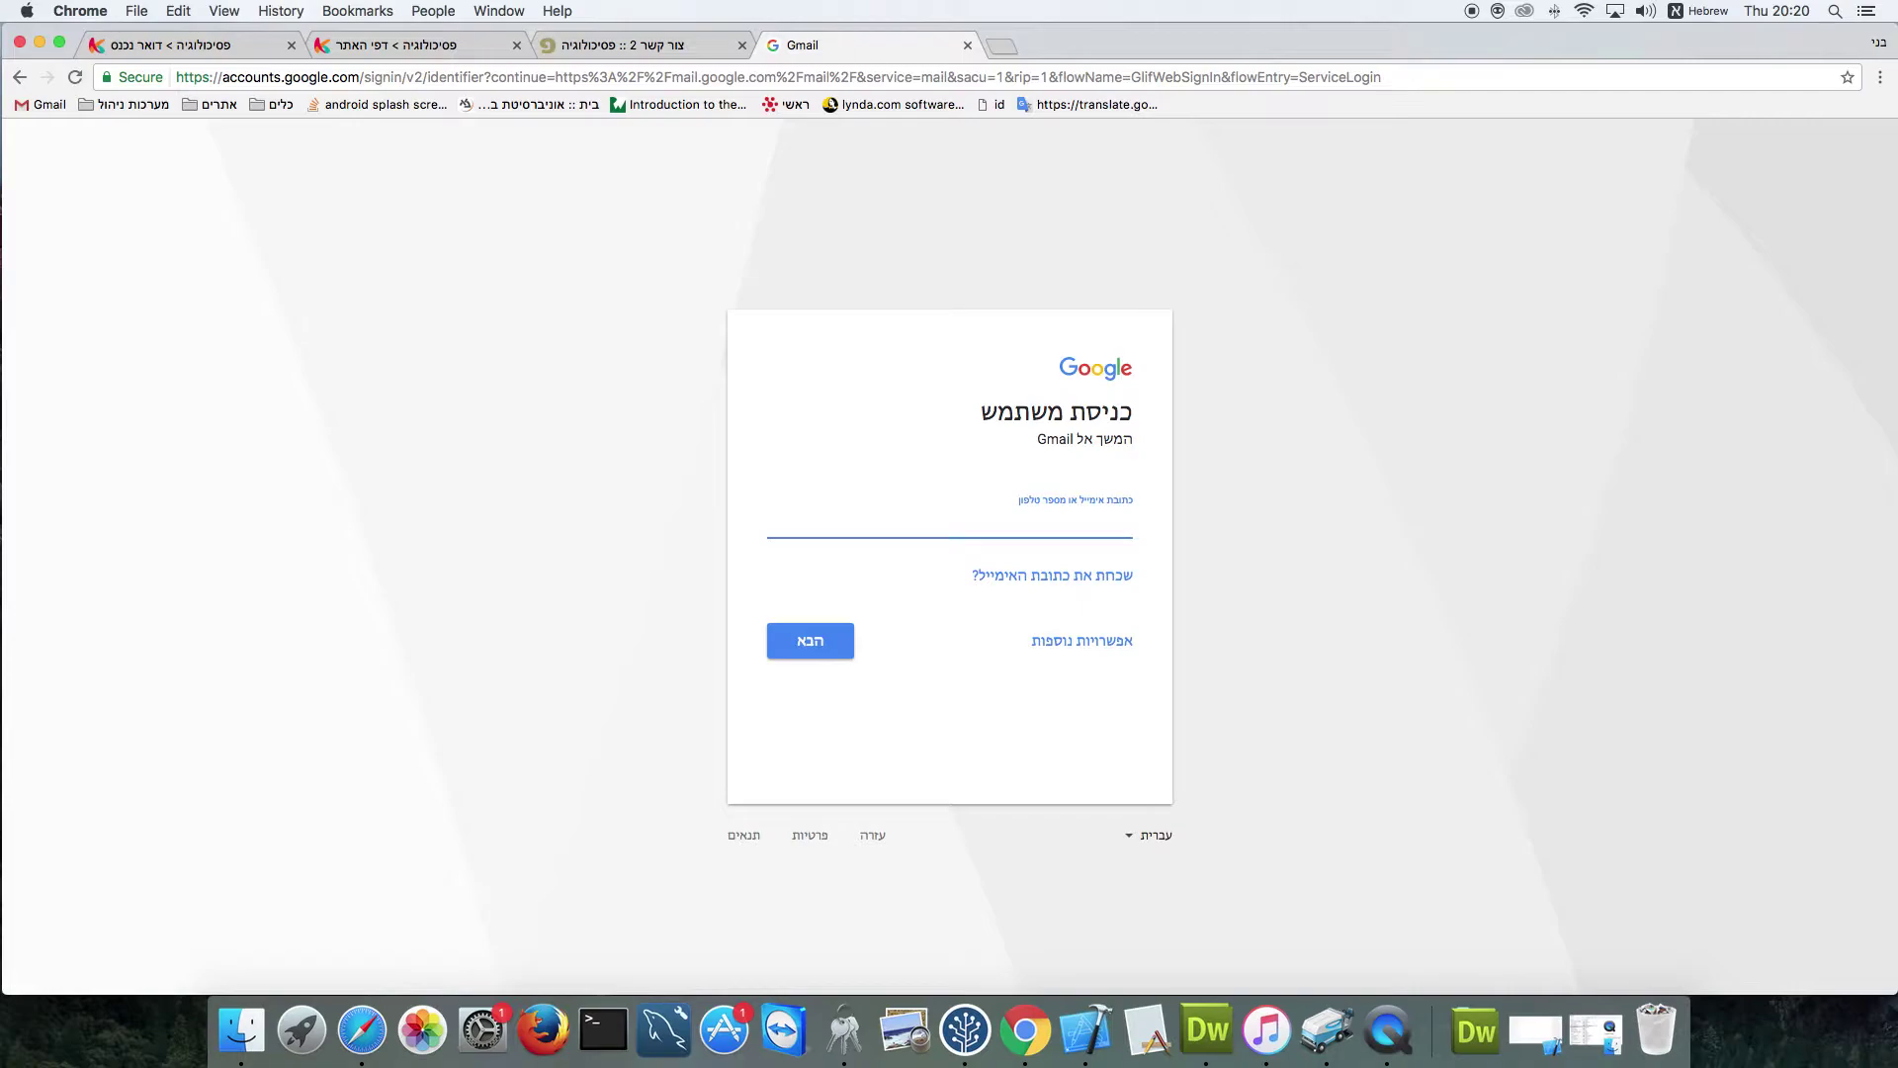
key(ctrl+space)
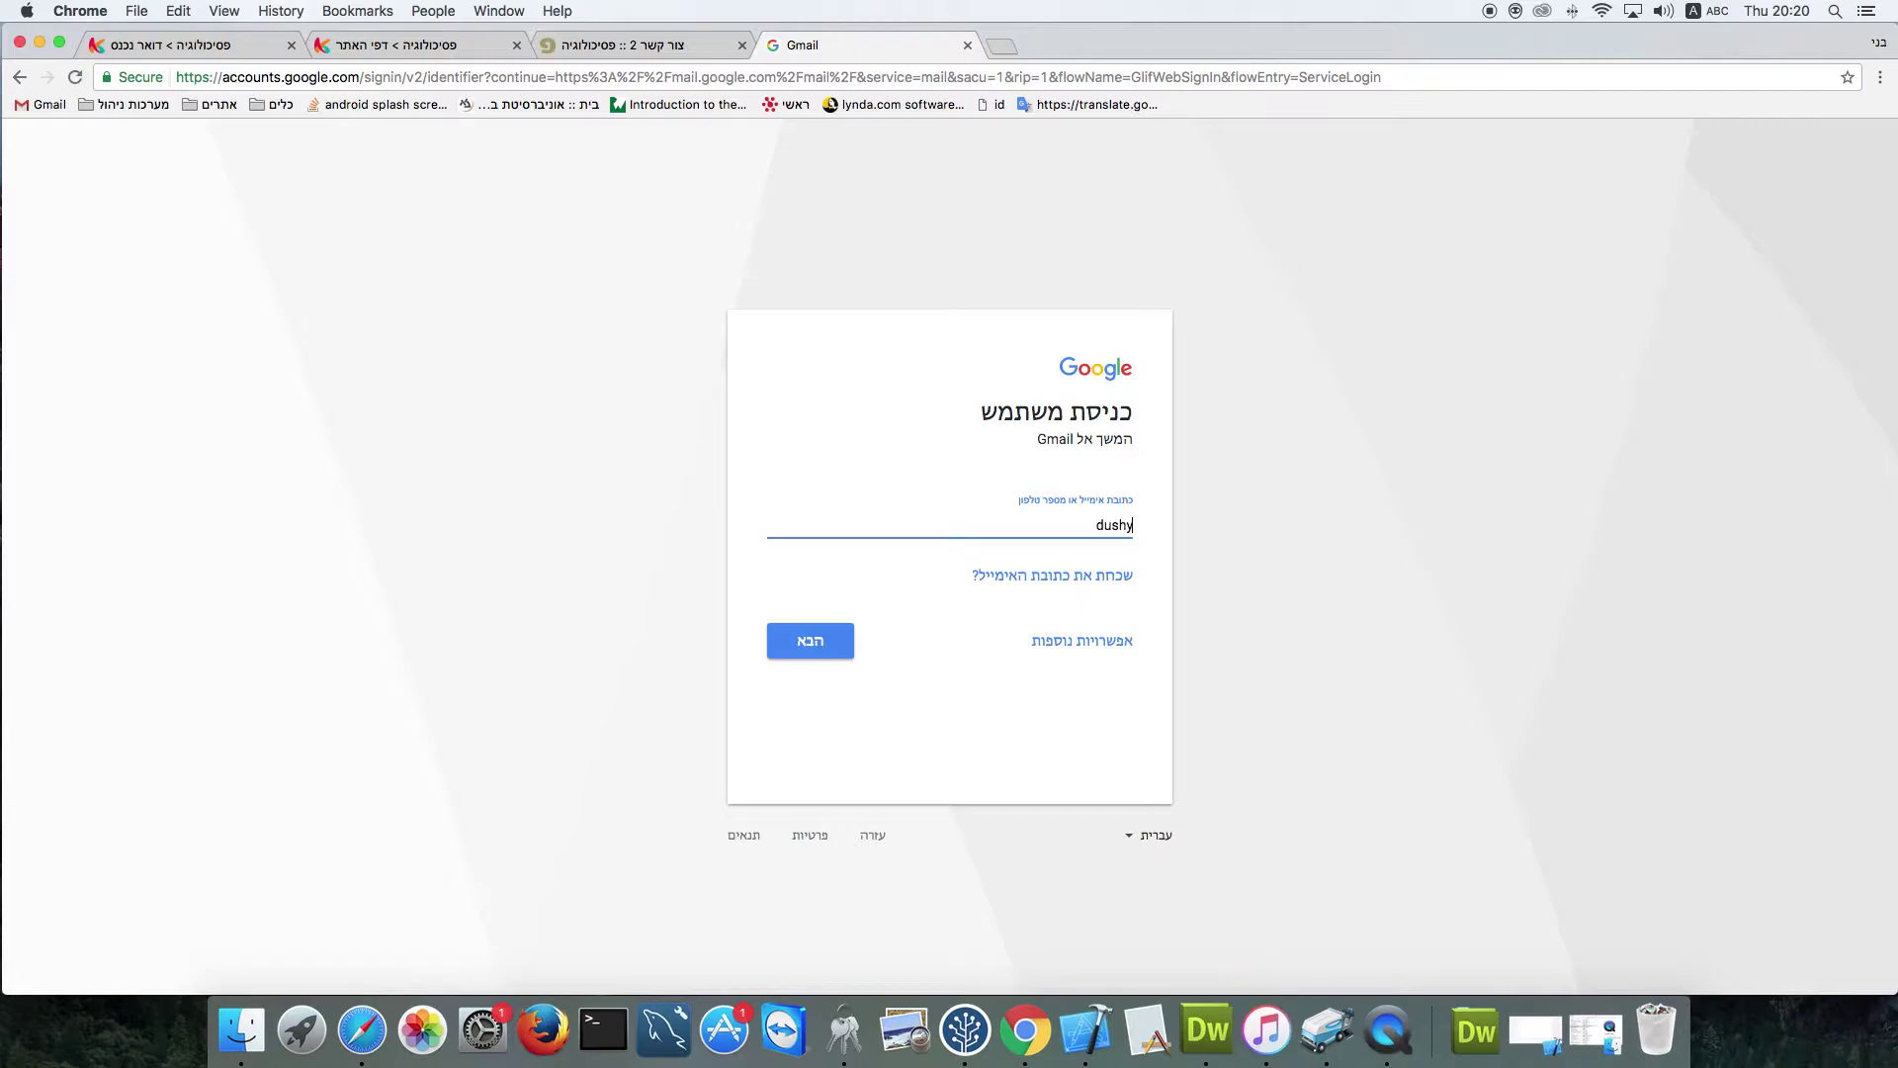
key(Return)
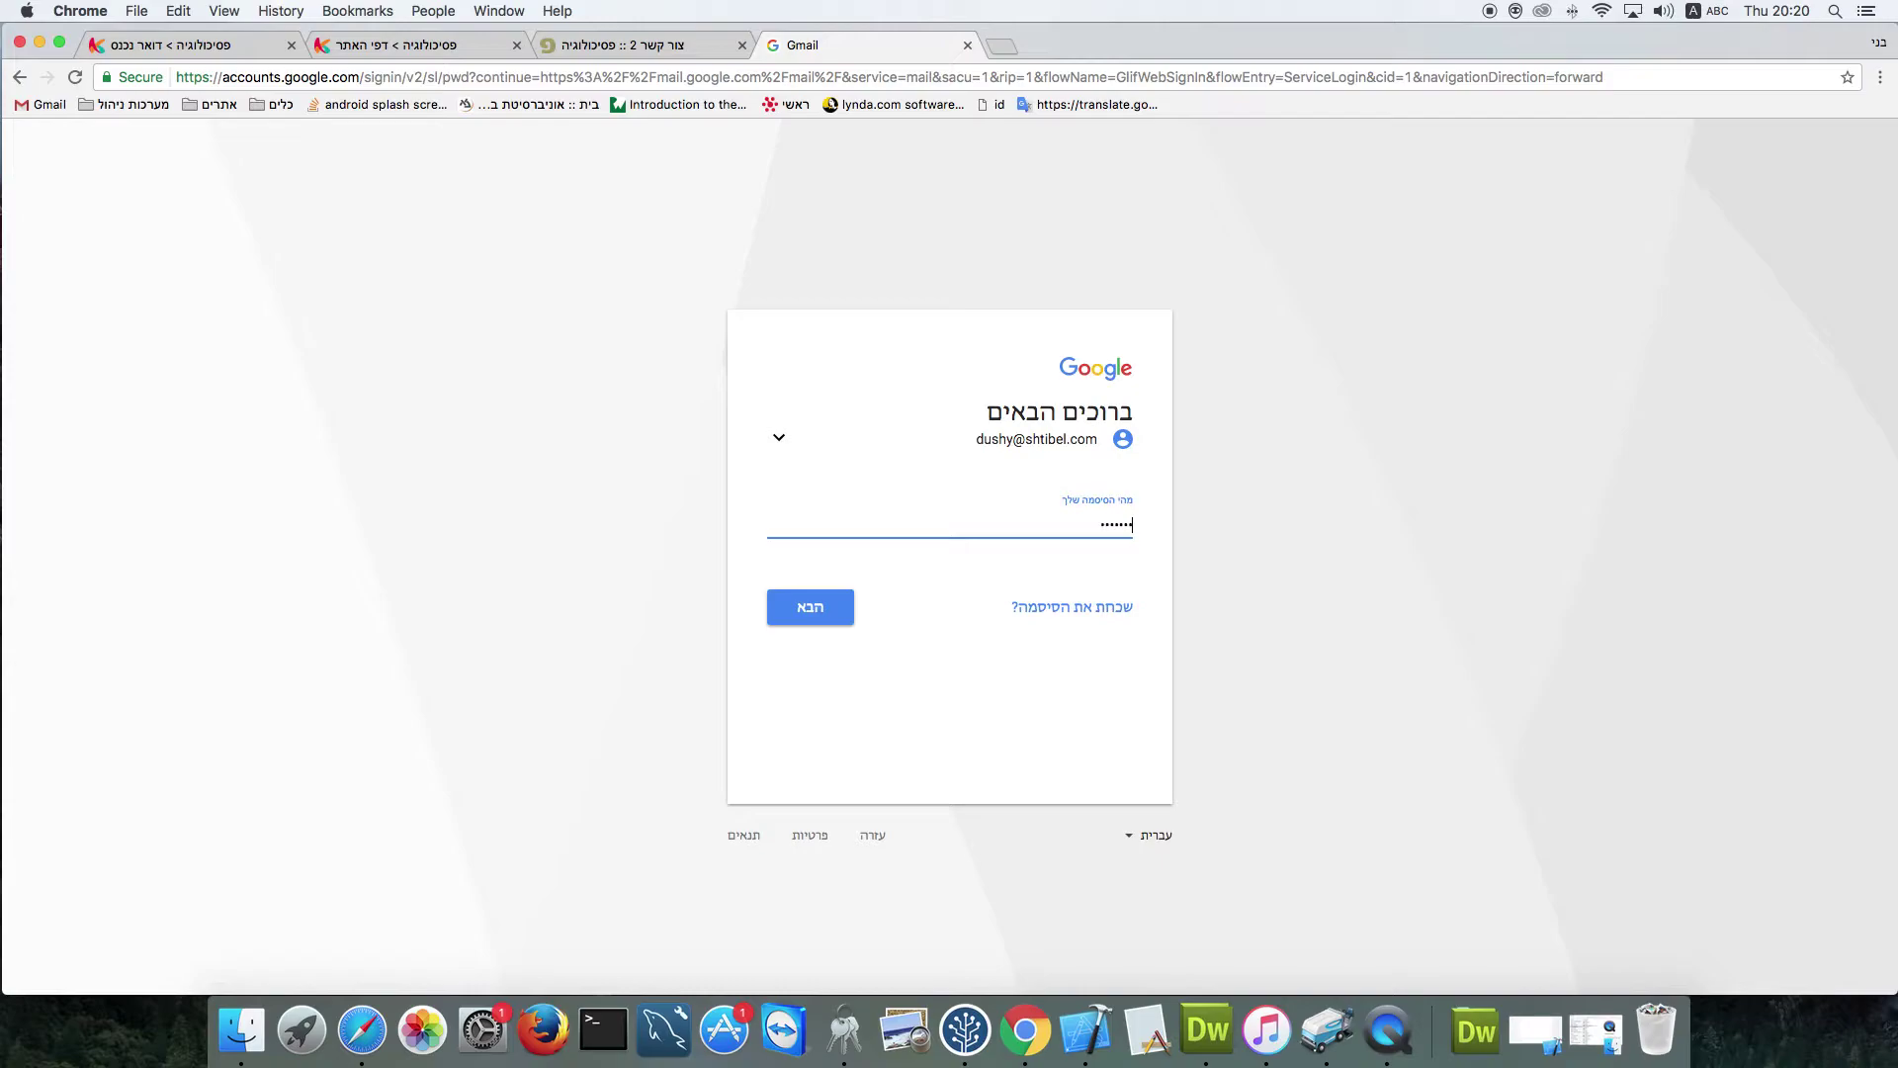
key(Return)
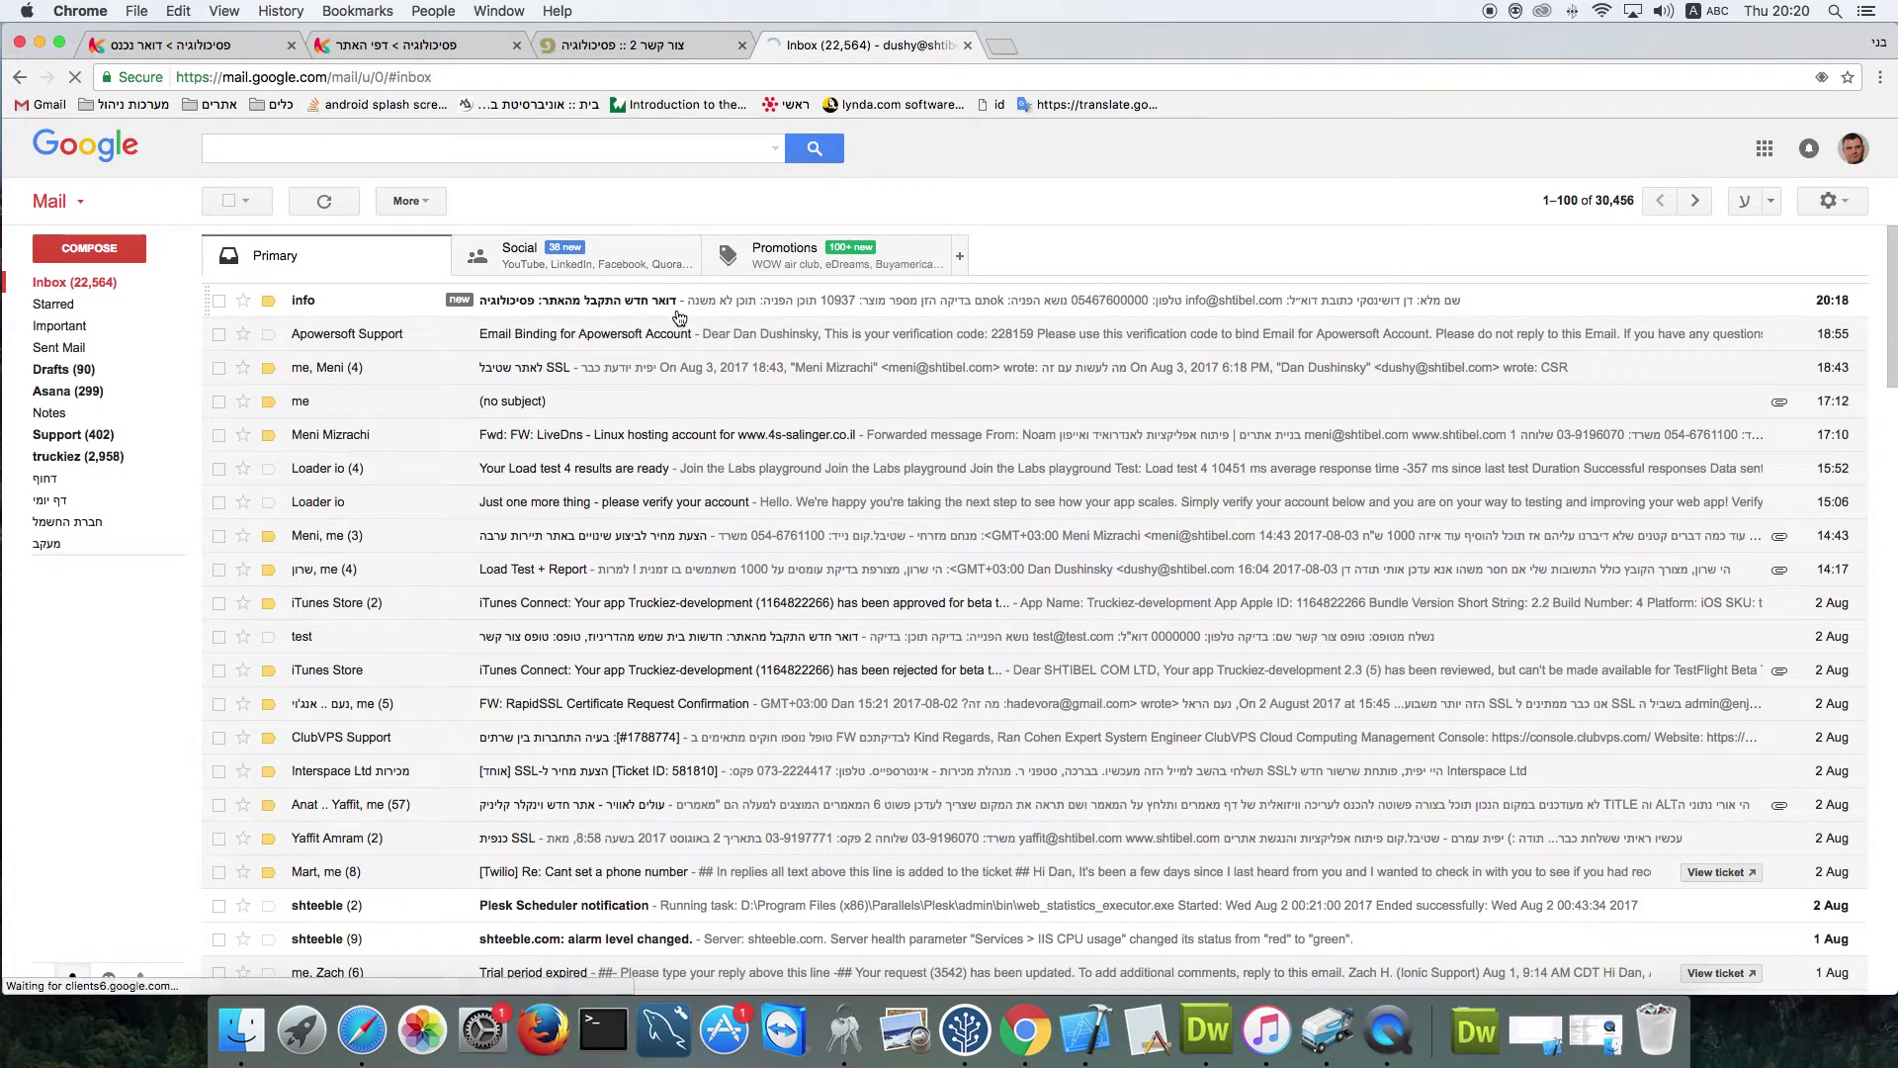
Read the site-form notification in Gmail, view its reply recipients, then go back to the CMS tab
click(509, 302)
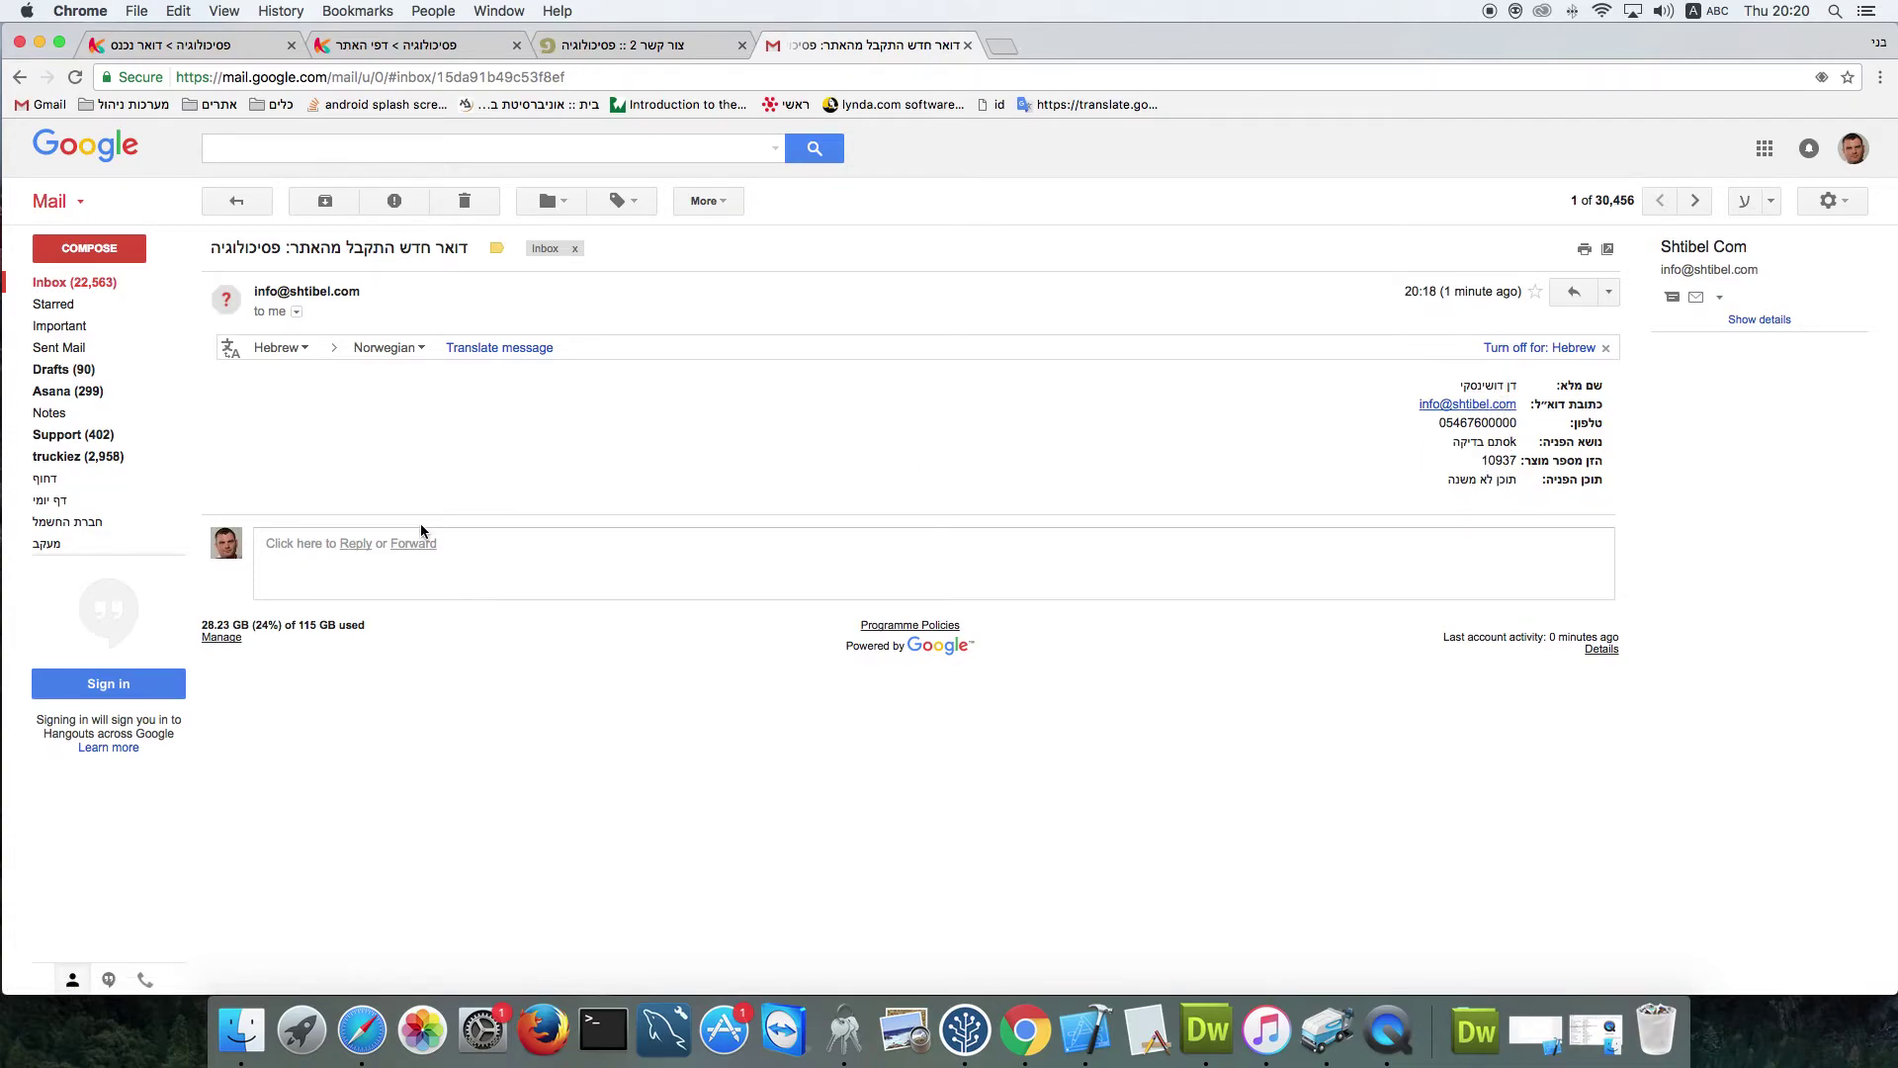
click(356, 543)
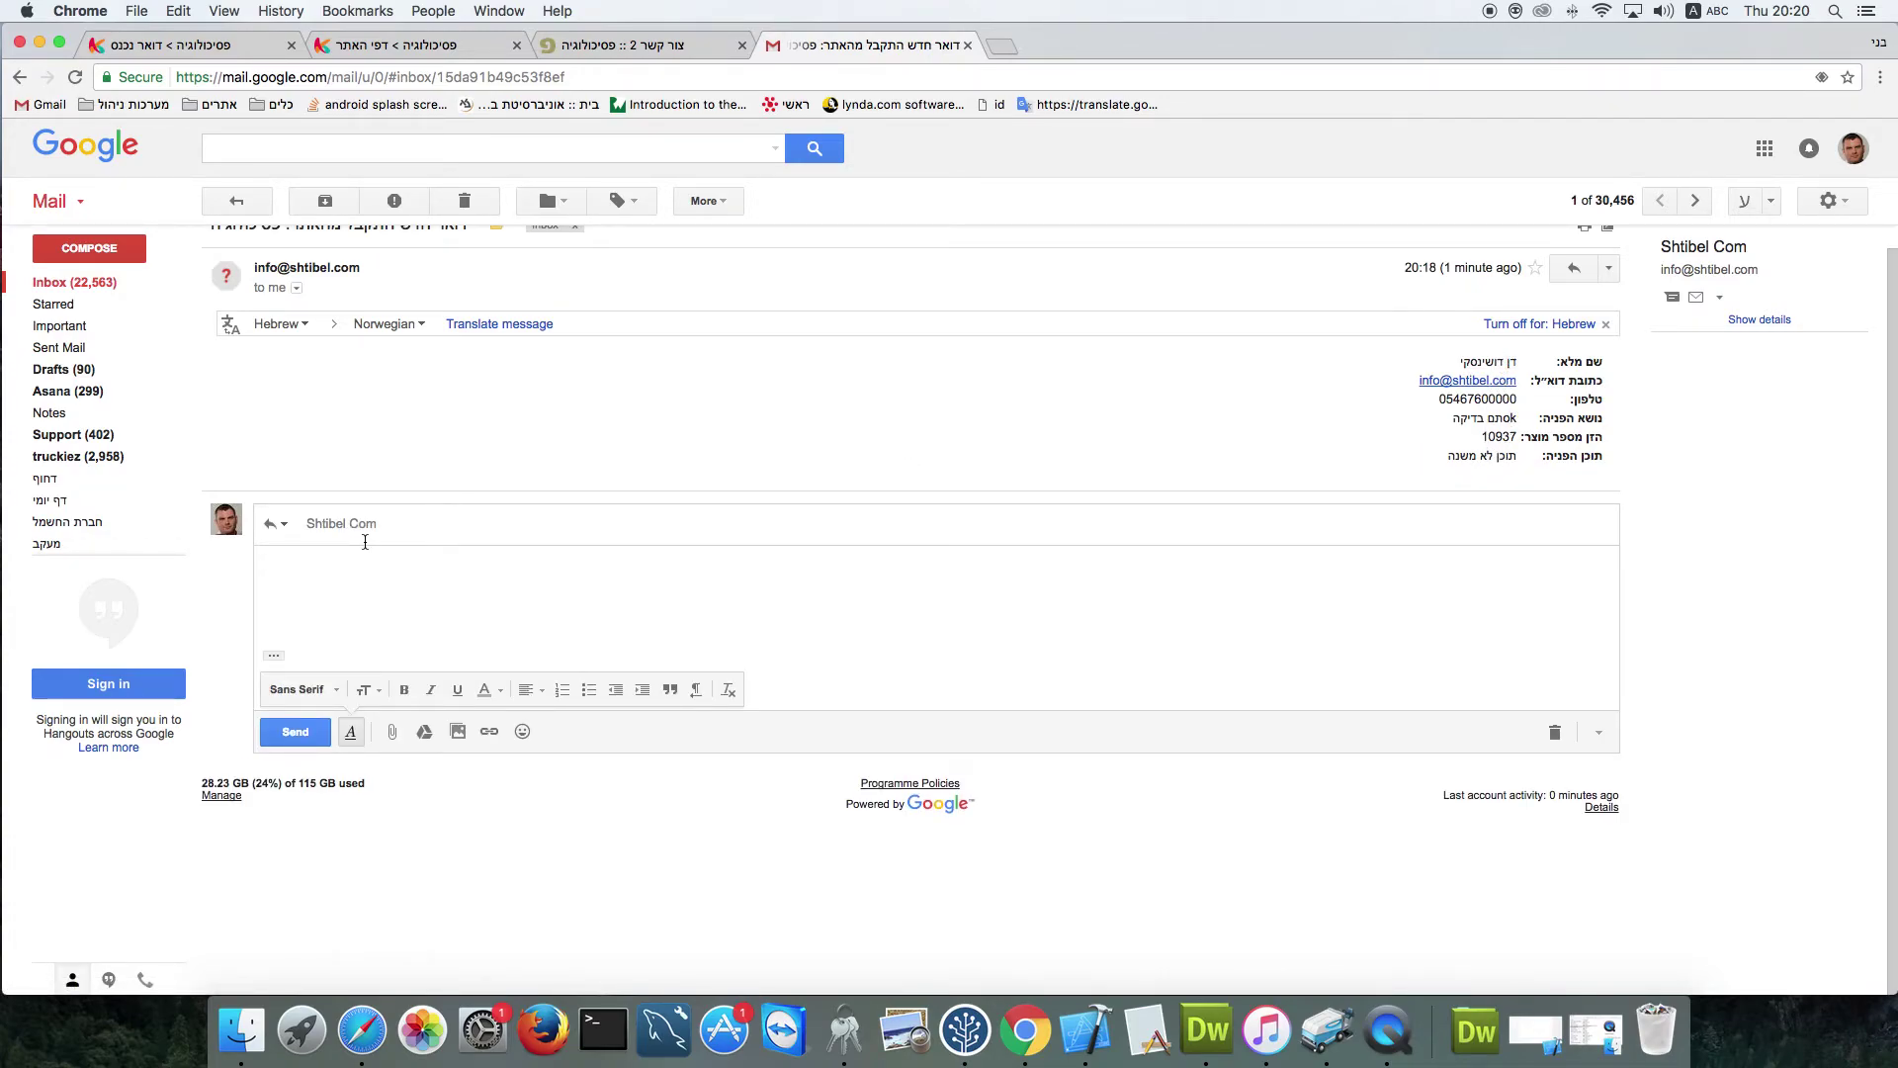
click(378, 525)
mouse_move(424, 529)
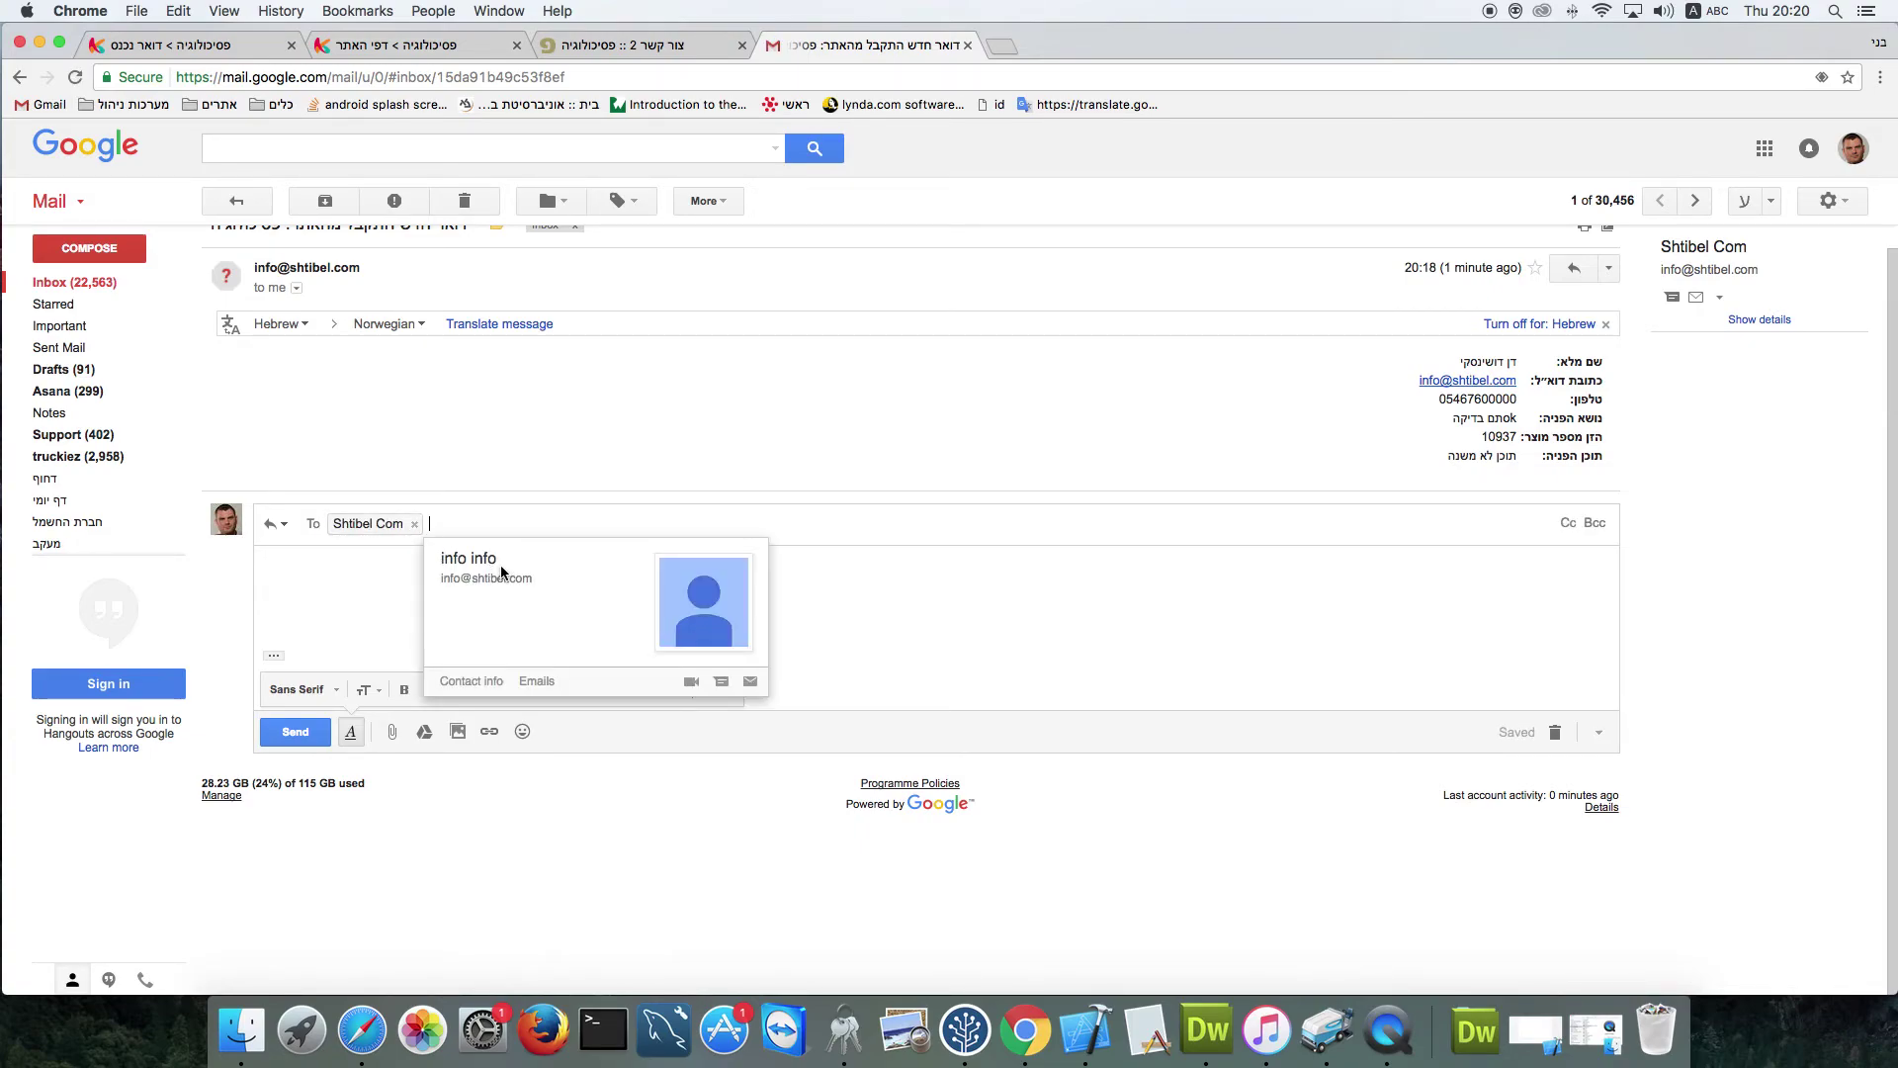
click(243, 58)
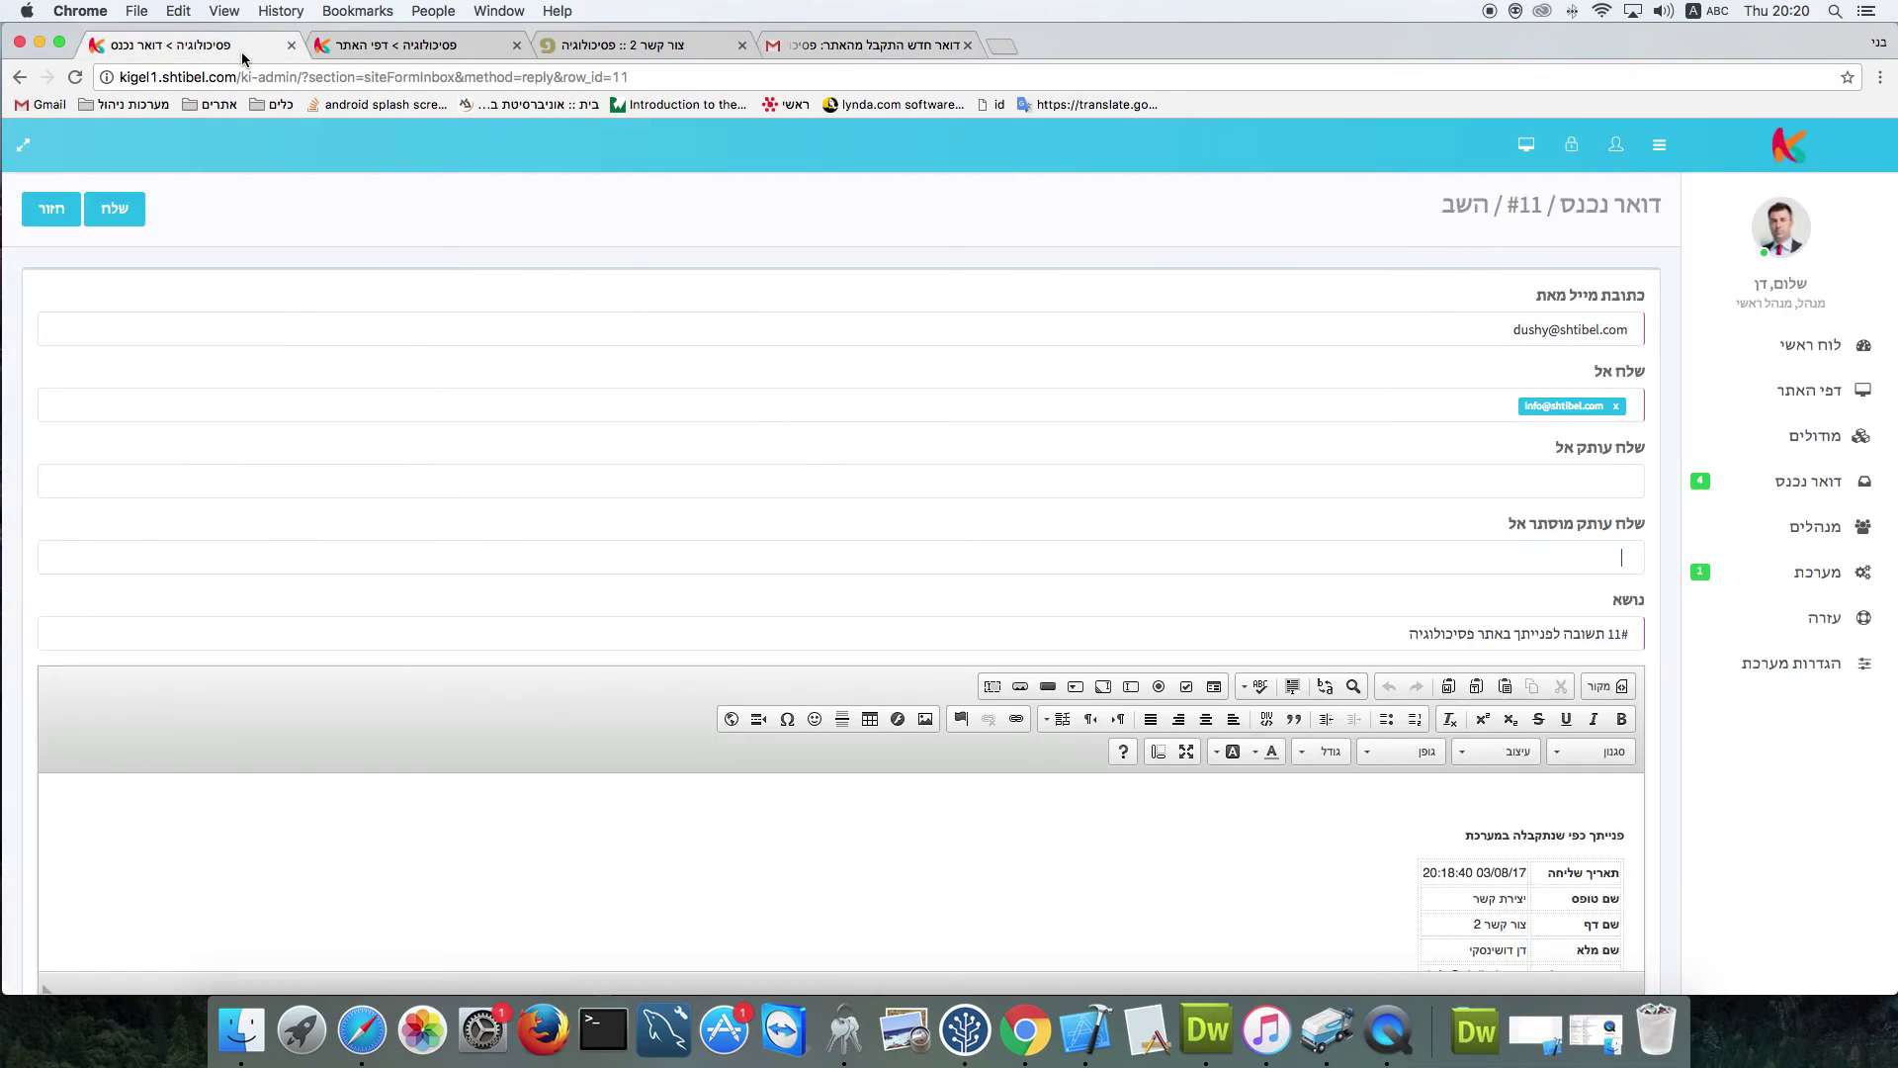